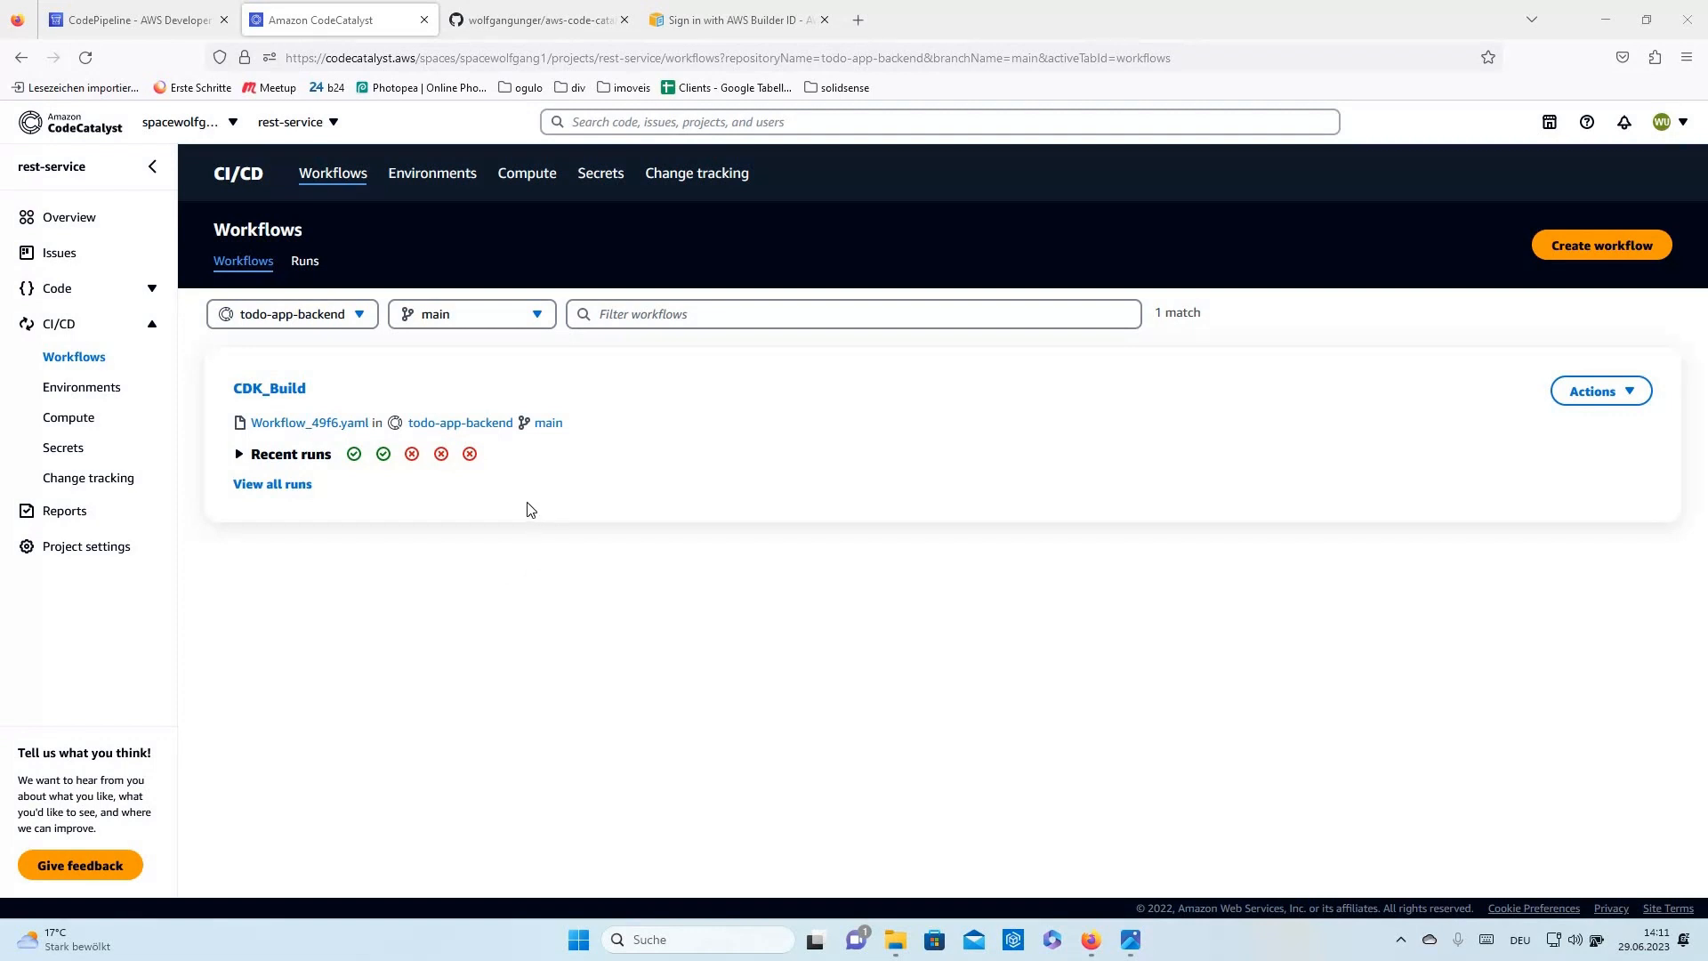
- Switch to the CodePipeline Pipelines page in the AWS console
{"action": "left_click", "coordinate": [163, 25]}
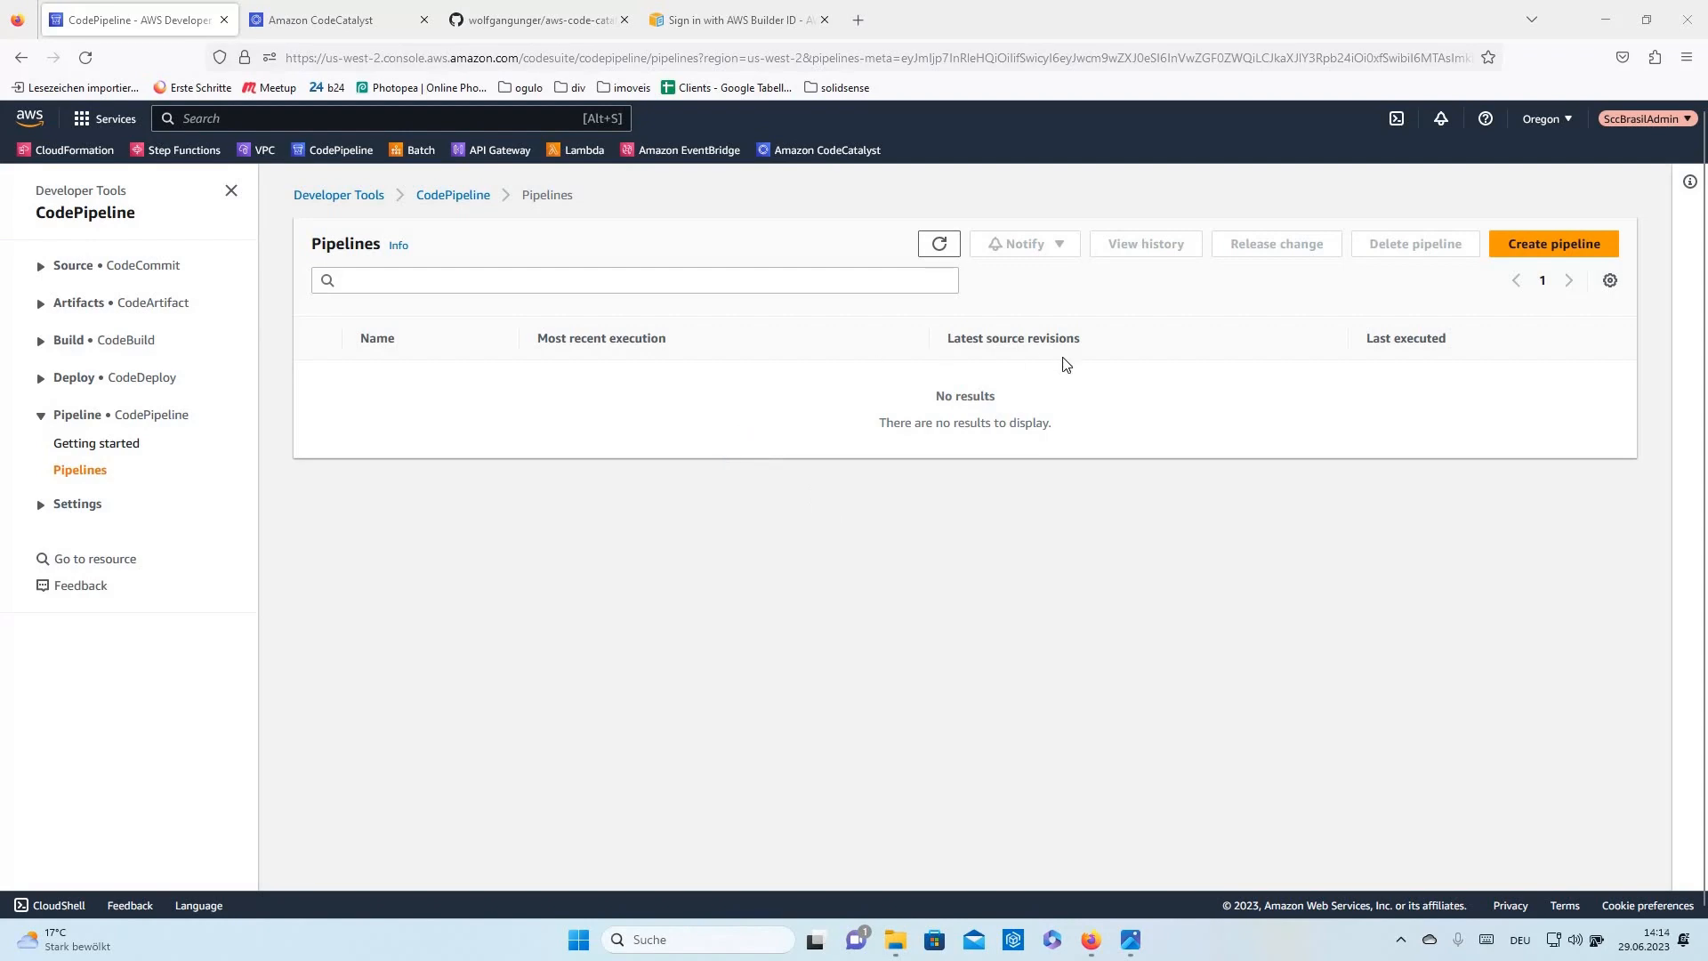
- Drag the pipeline diagram over the browser, then search the console services for 'codeca'
{"action": "left_click_drag", "start_coordinate": [1707, 115], "coordinate": [471, 55]}
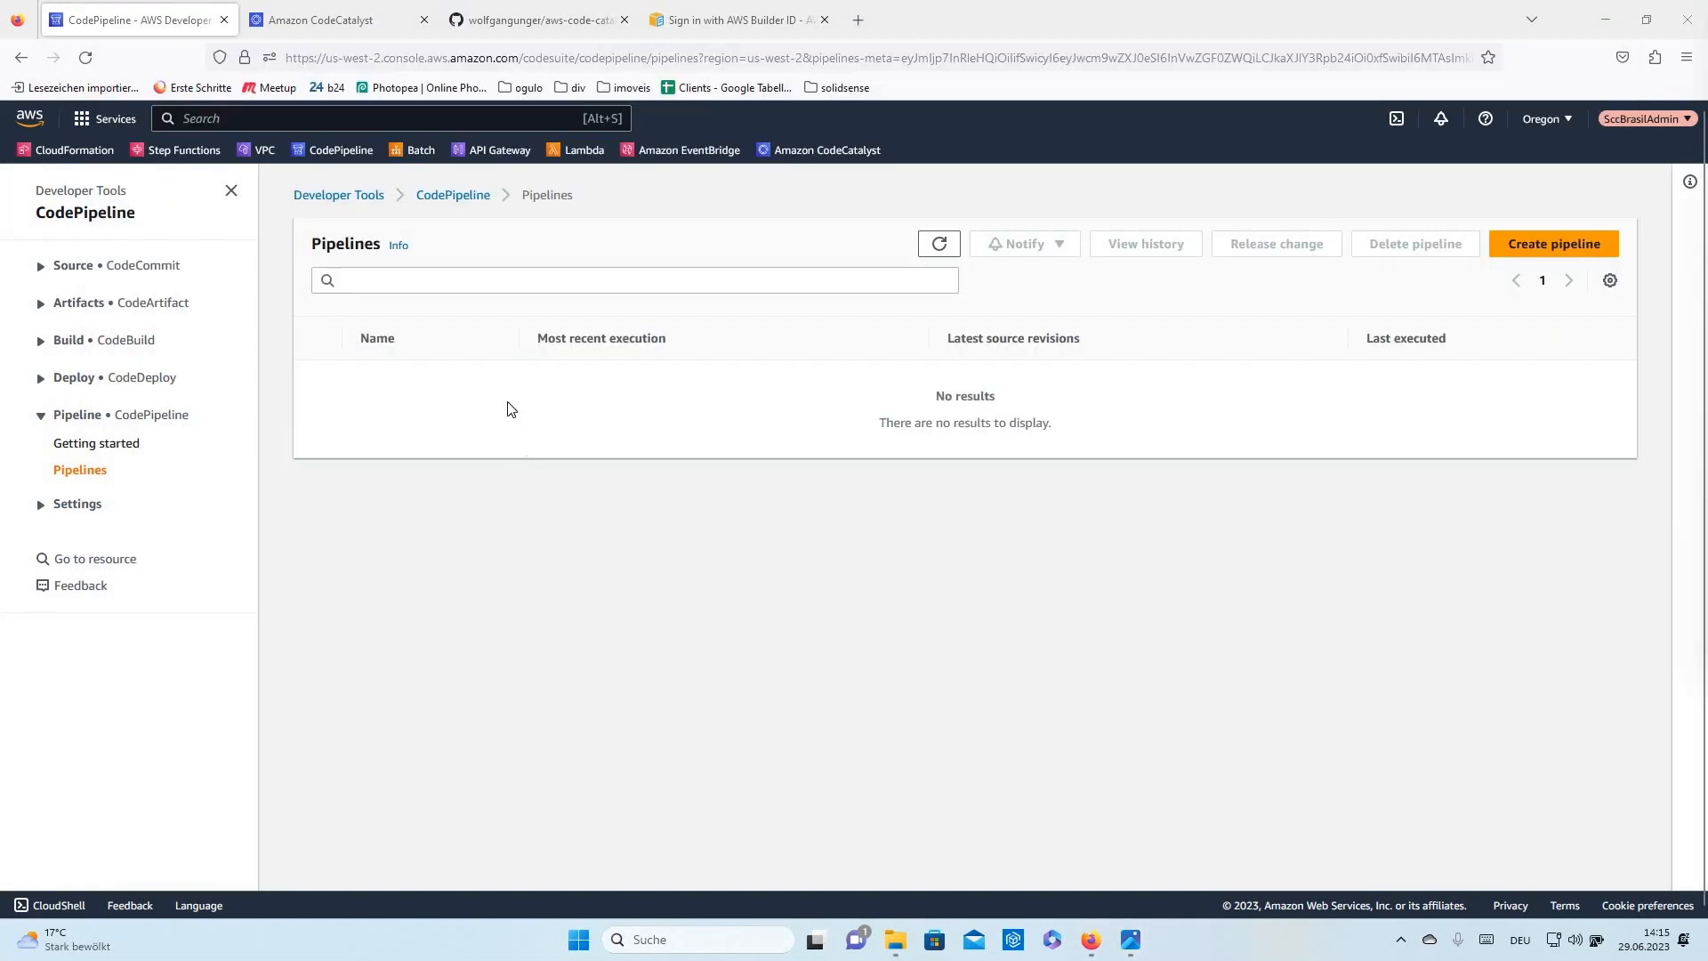
{"action": "left_click", "coordinate": [389, 115]}
{"action": "type", "text": "code"}
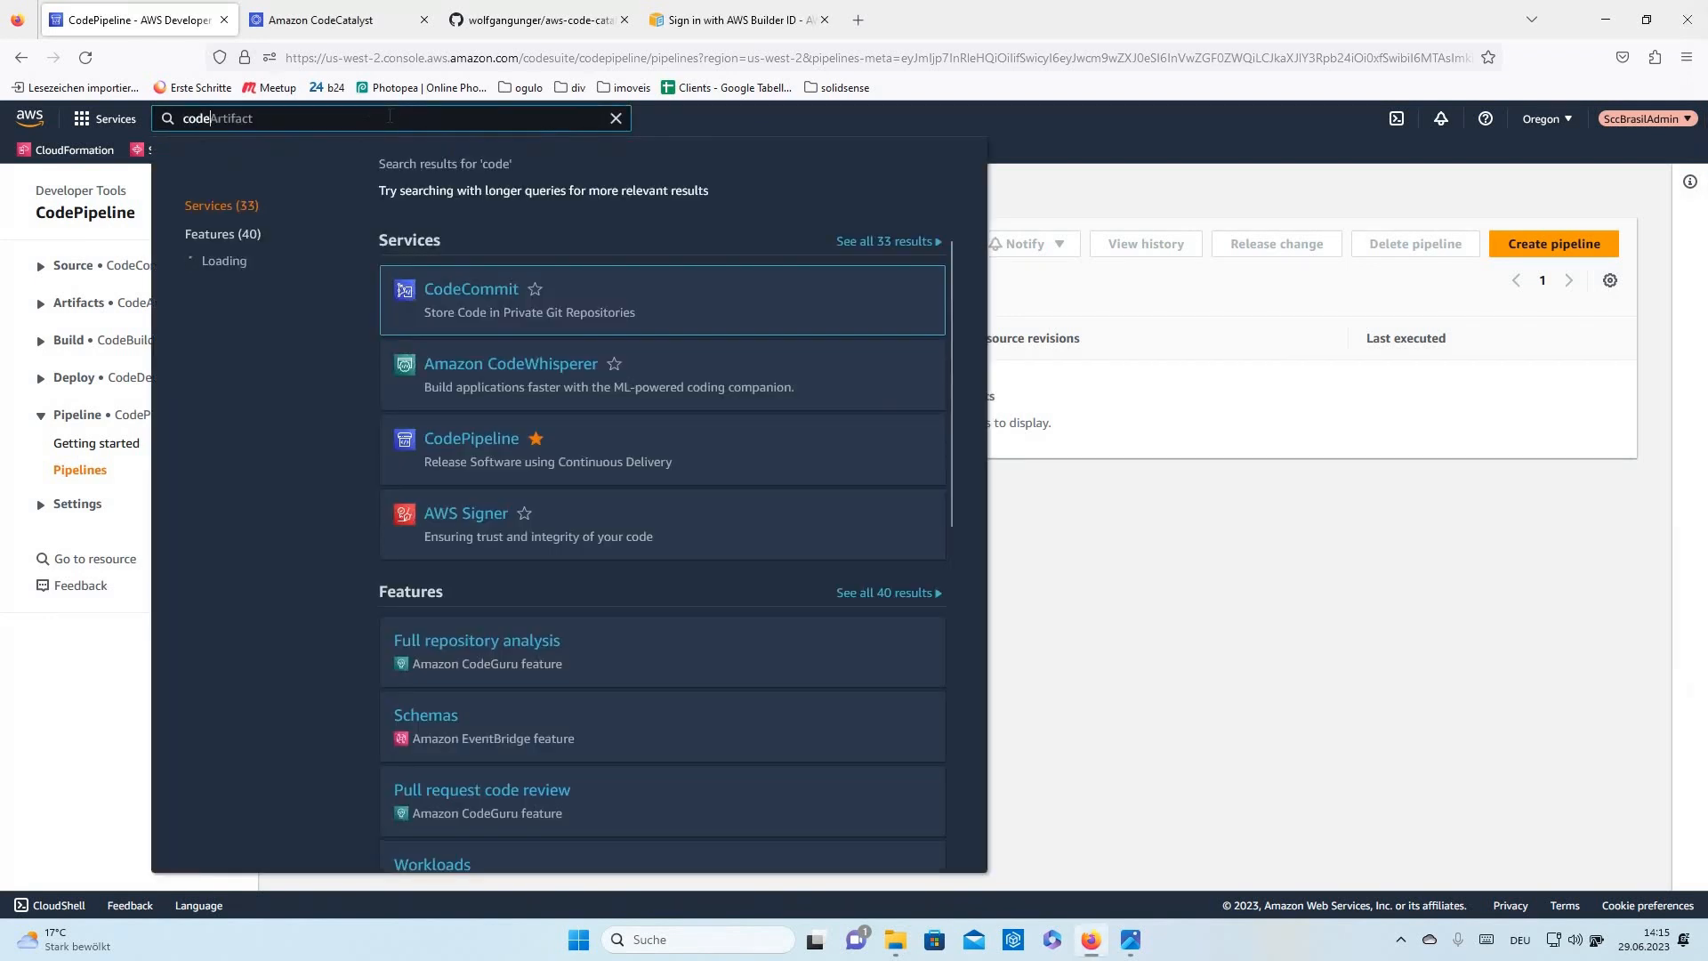
{"action": "type", "text": "ca"}
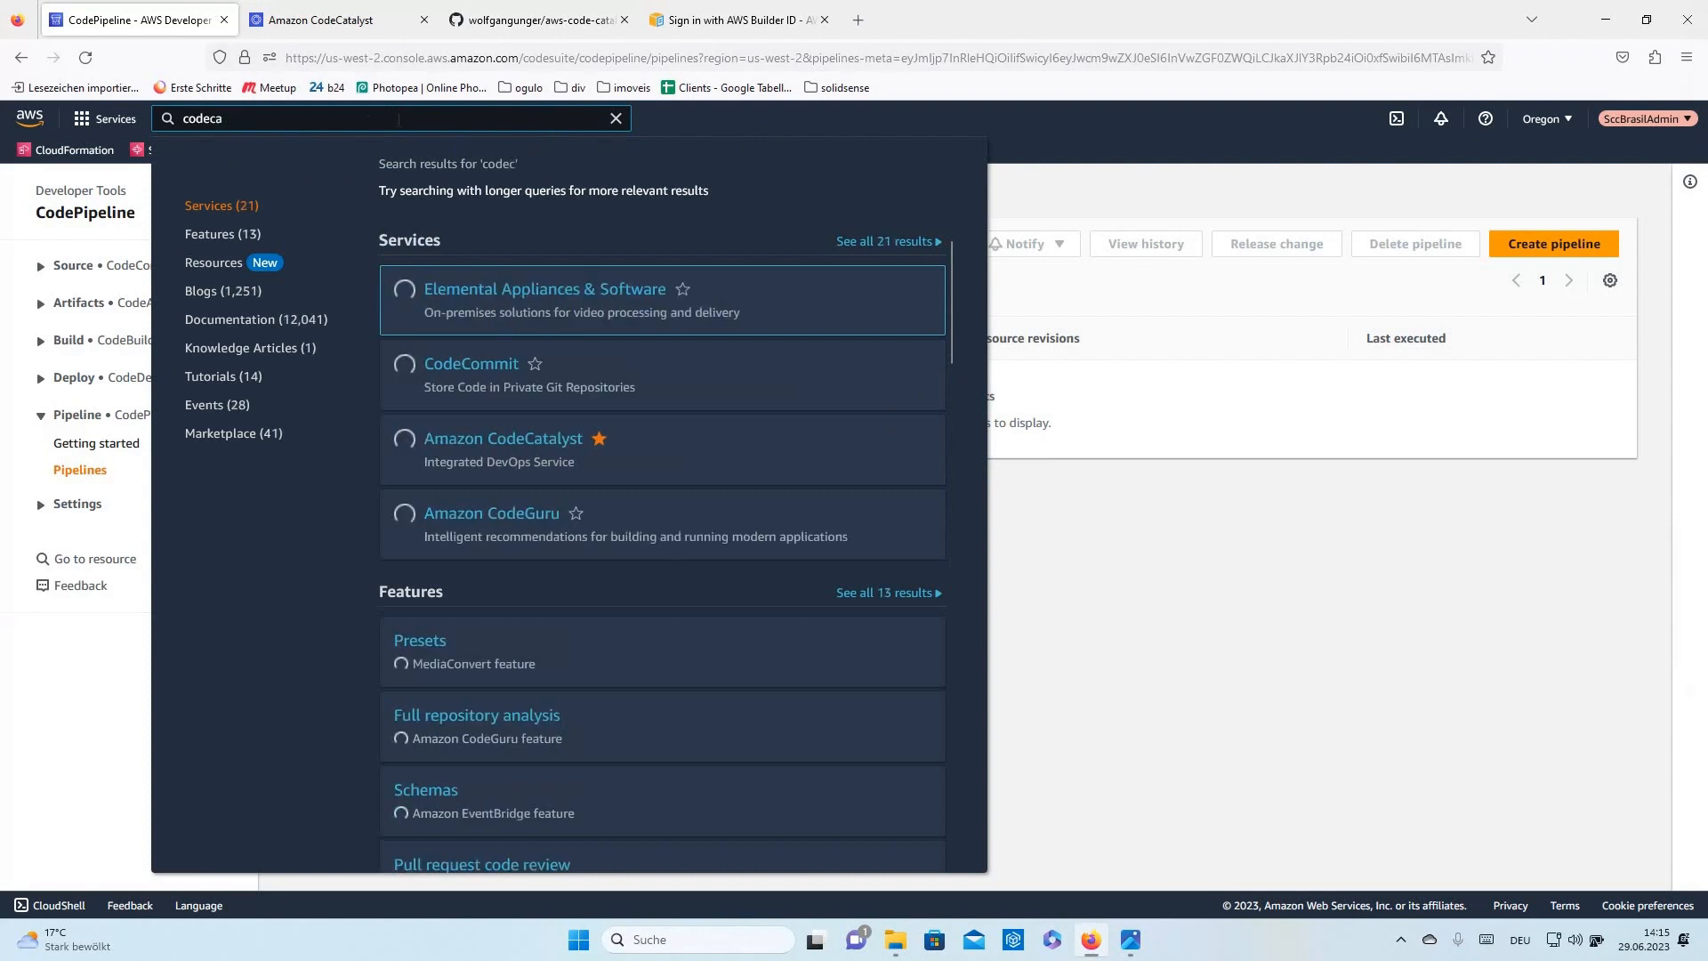
- Open the Amazon CodeCatalyst service page from the search results
{"action": "left_click", "coordinate": [527, 282]}
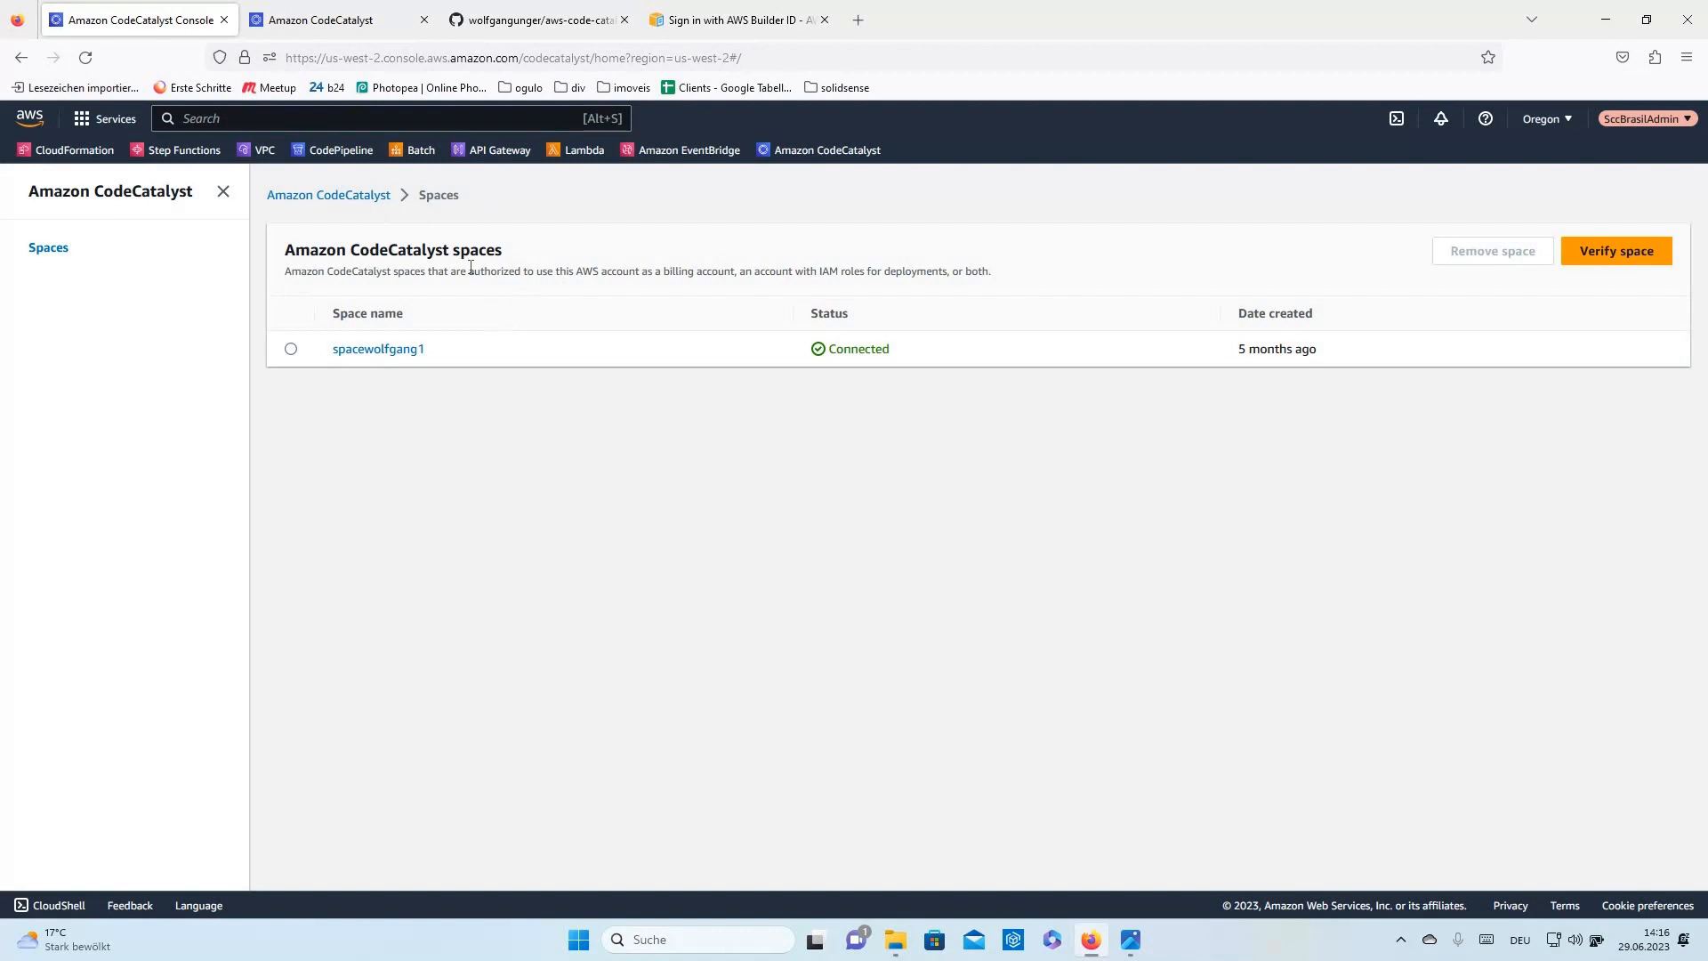
- Switch to the aws-code-catalyst GitHub repository tab
{"action": "left_click", "coordinate": [547, 24]}
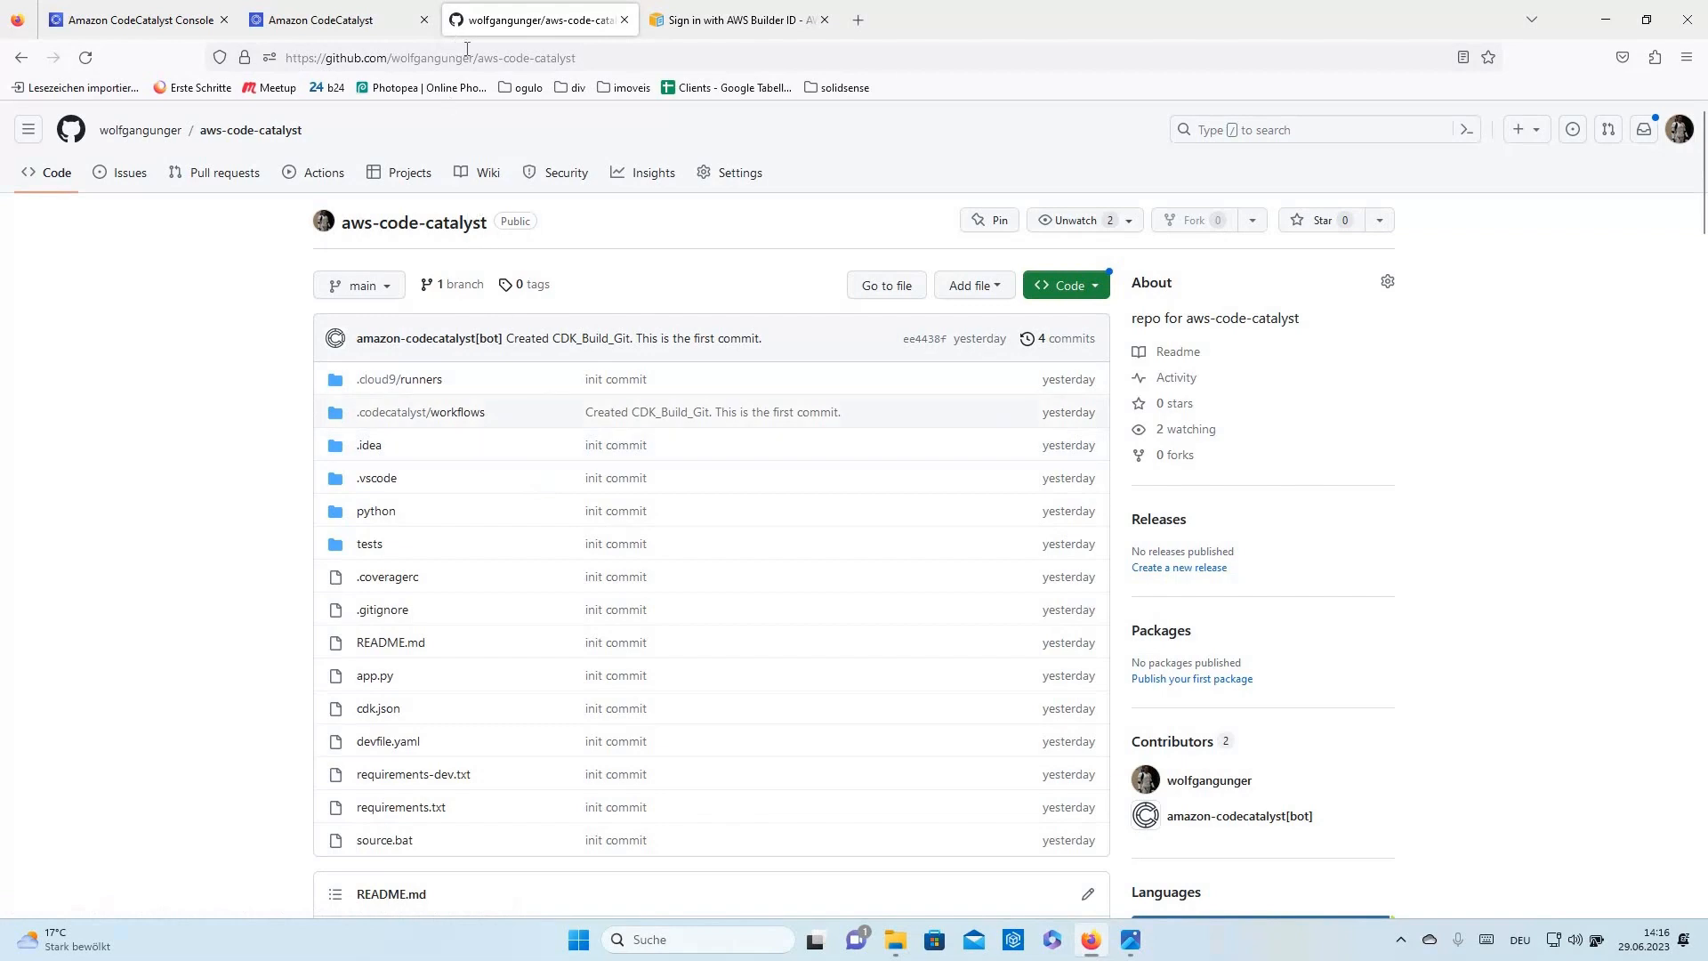
- Switch to the 'Sign in with AWS Builder ID' documentation tab
{"action": "left_click", "coordinate": [765, 20]}
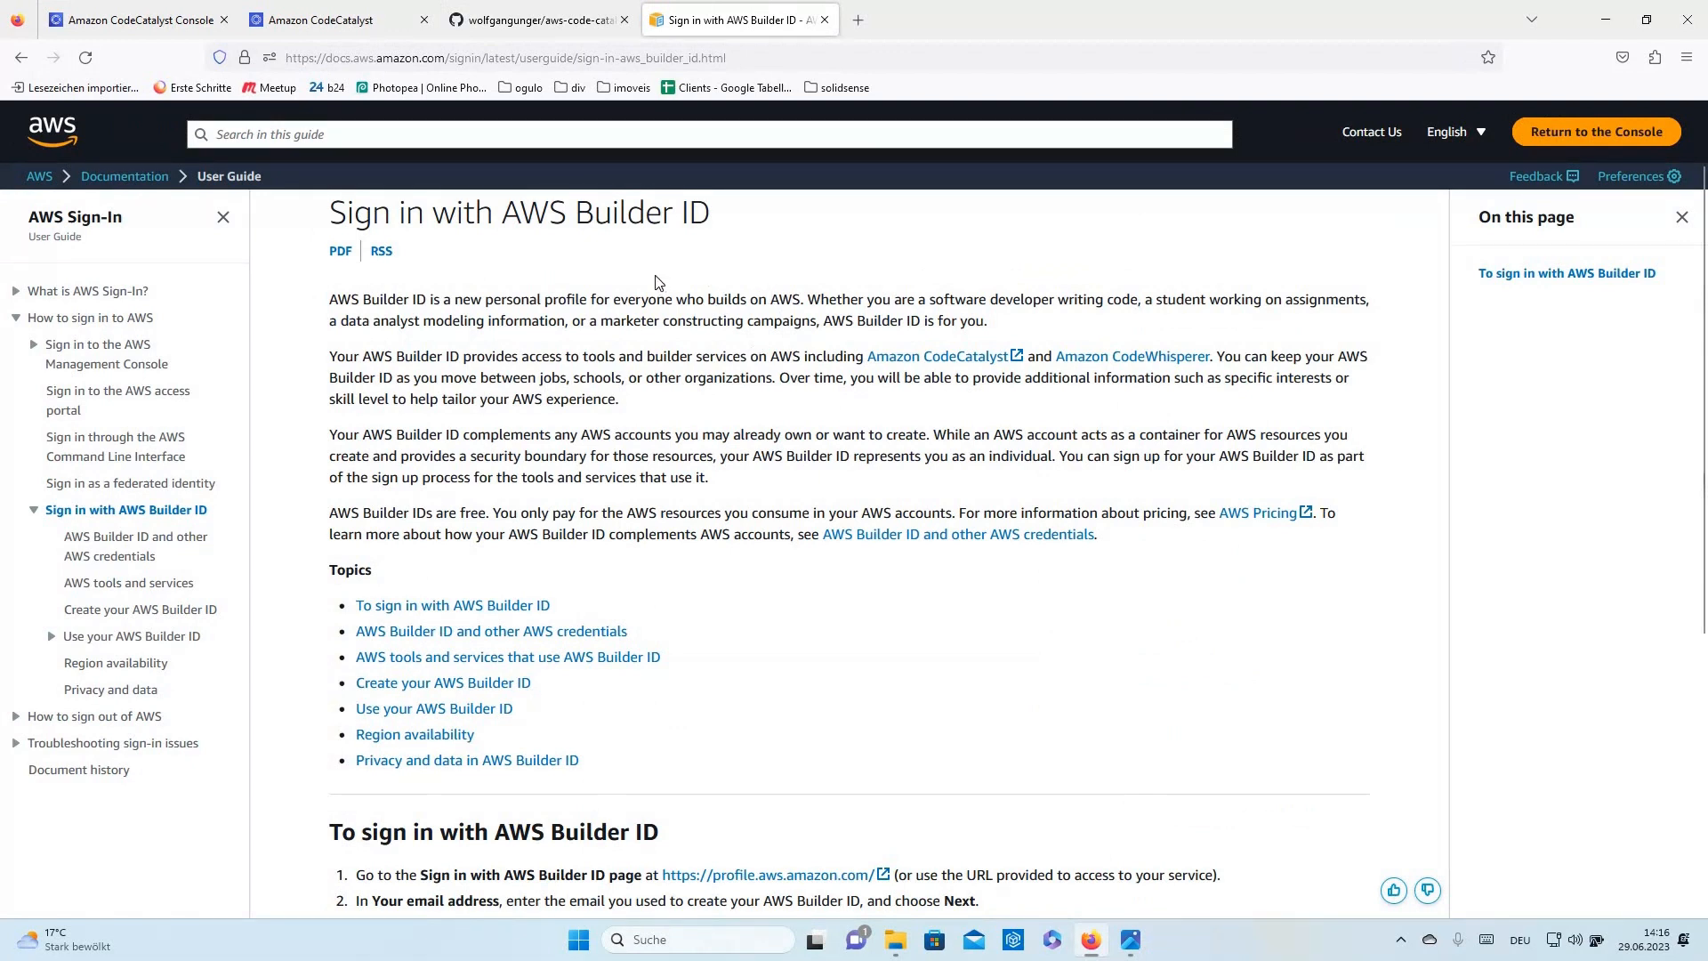
- Skim the AWS Builder ID sign-in guide, then return to the CodeCatalyst console's Spaces page
{"action": "left_click_drag", "start_coordinate": [728, 224], "coordinate": [502, 215]}
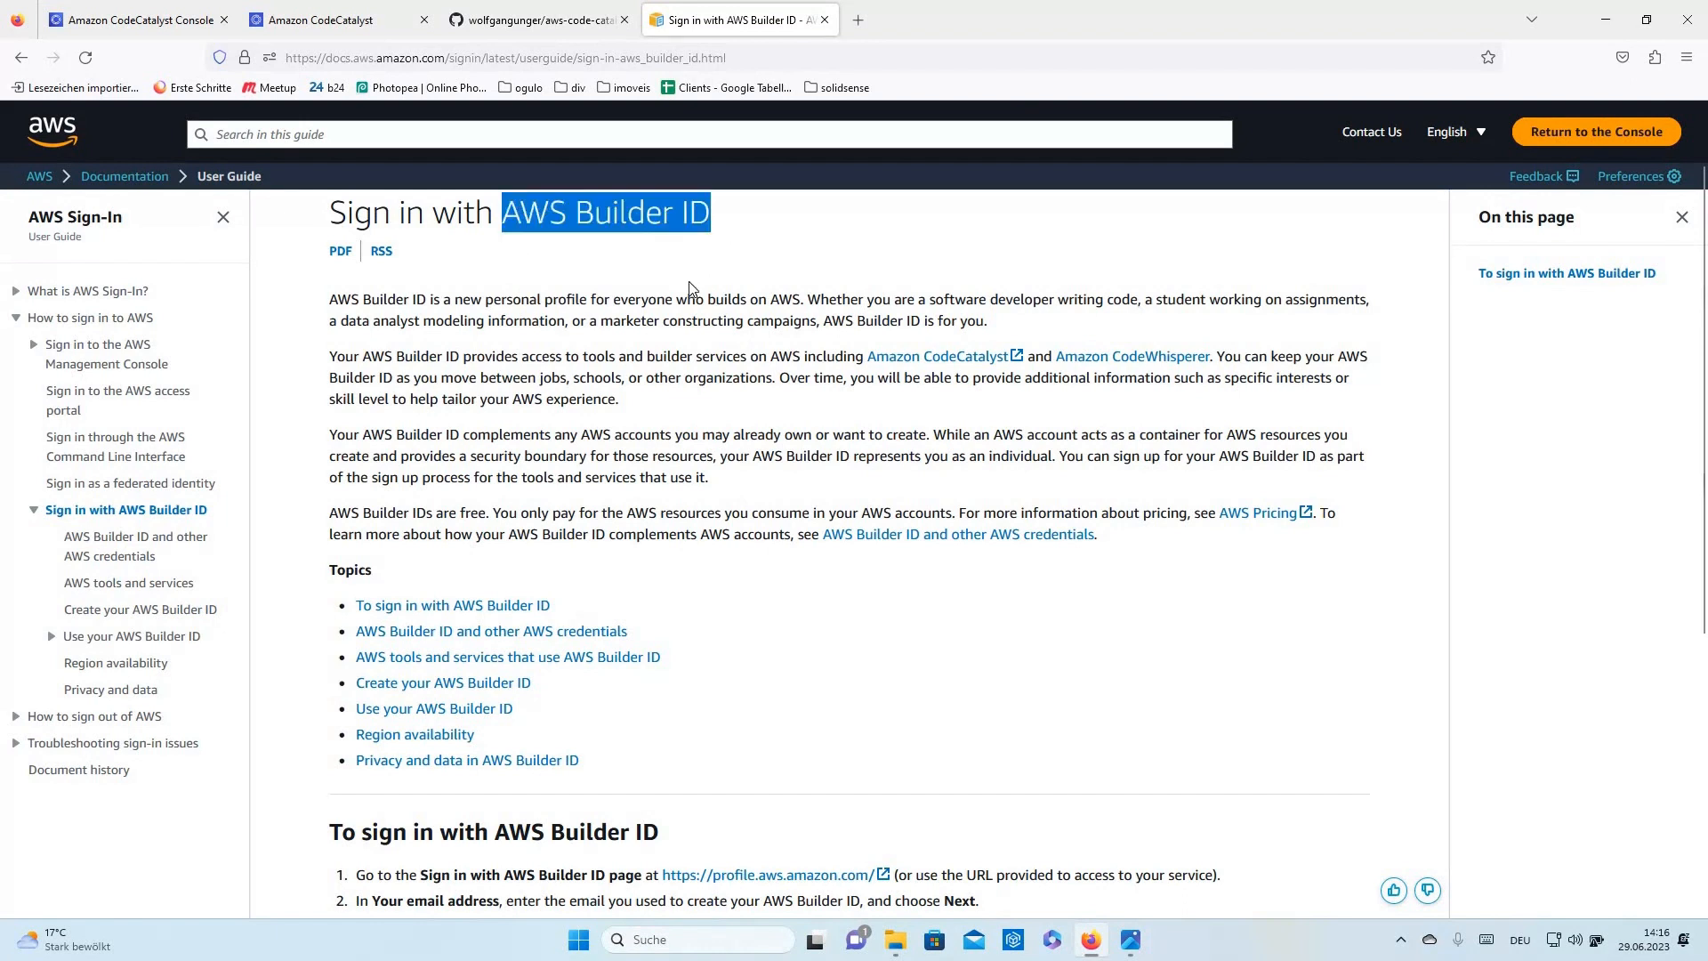
{"action": "left_click", "coordinate": [693, 283]}
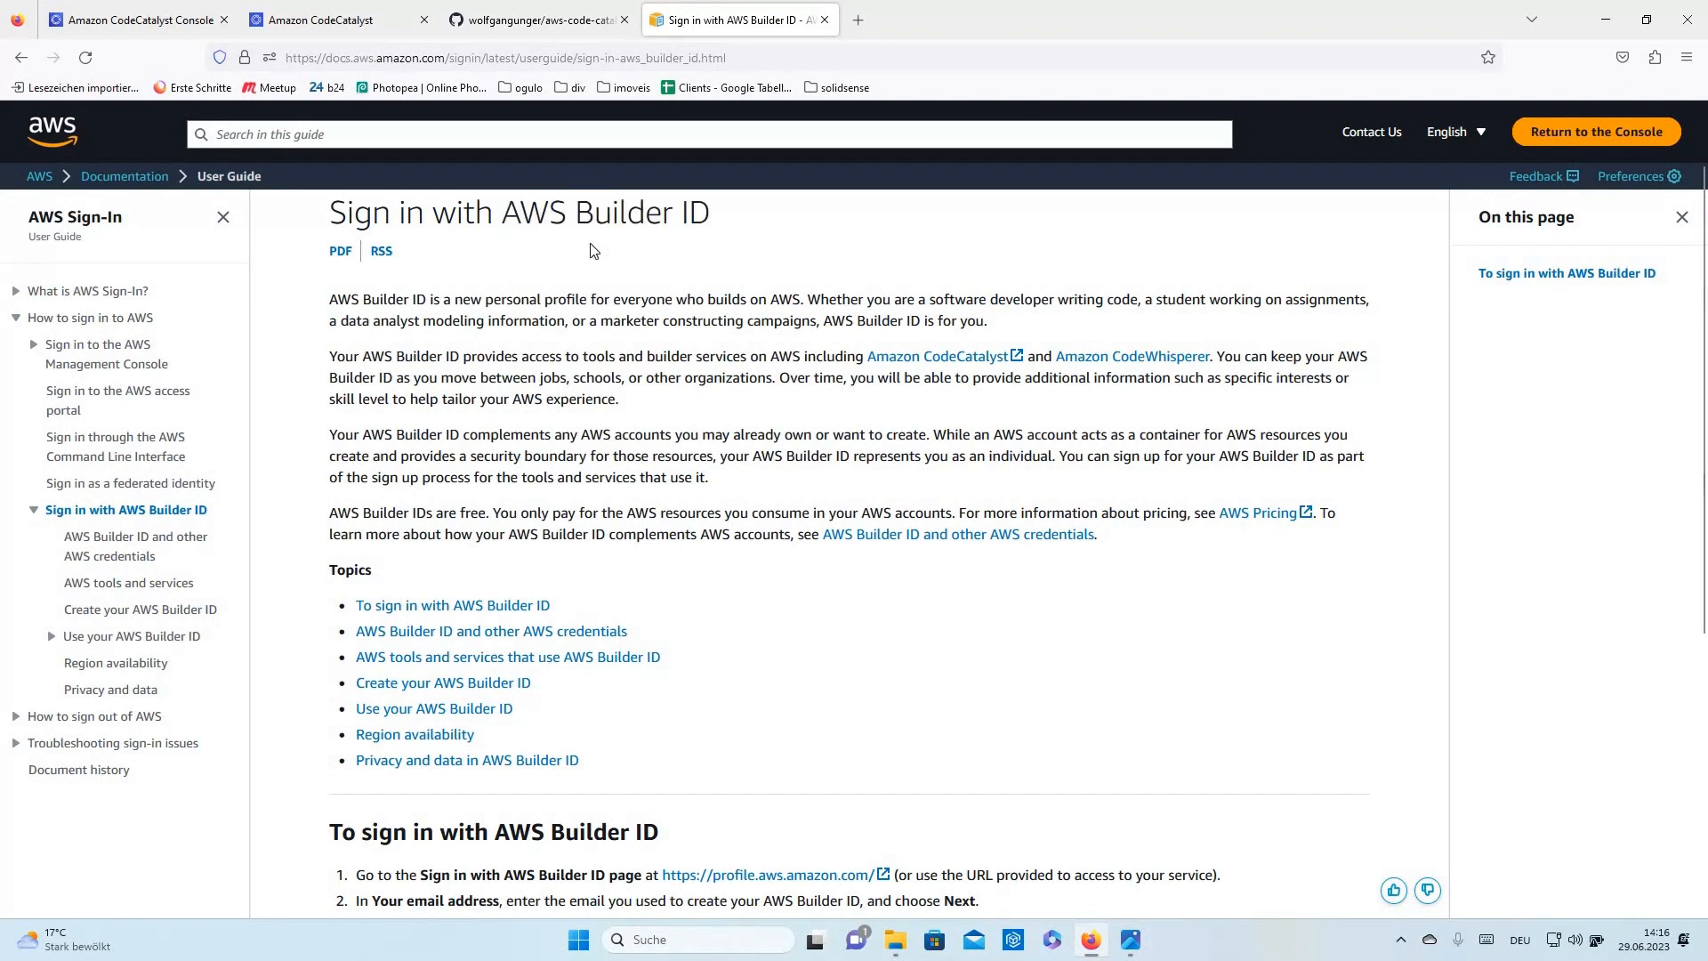
{"action": "scroll", "coordinate": [528, 433], "scroll_direction": "down", "scroll_amount": 2}
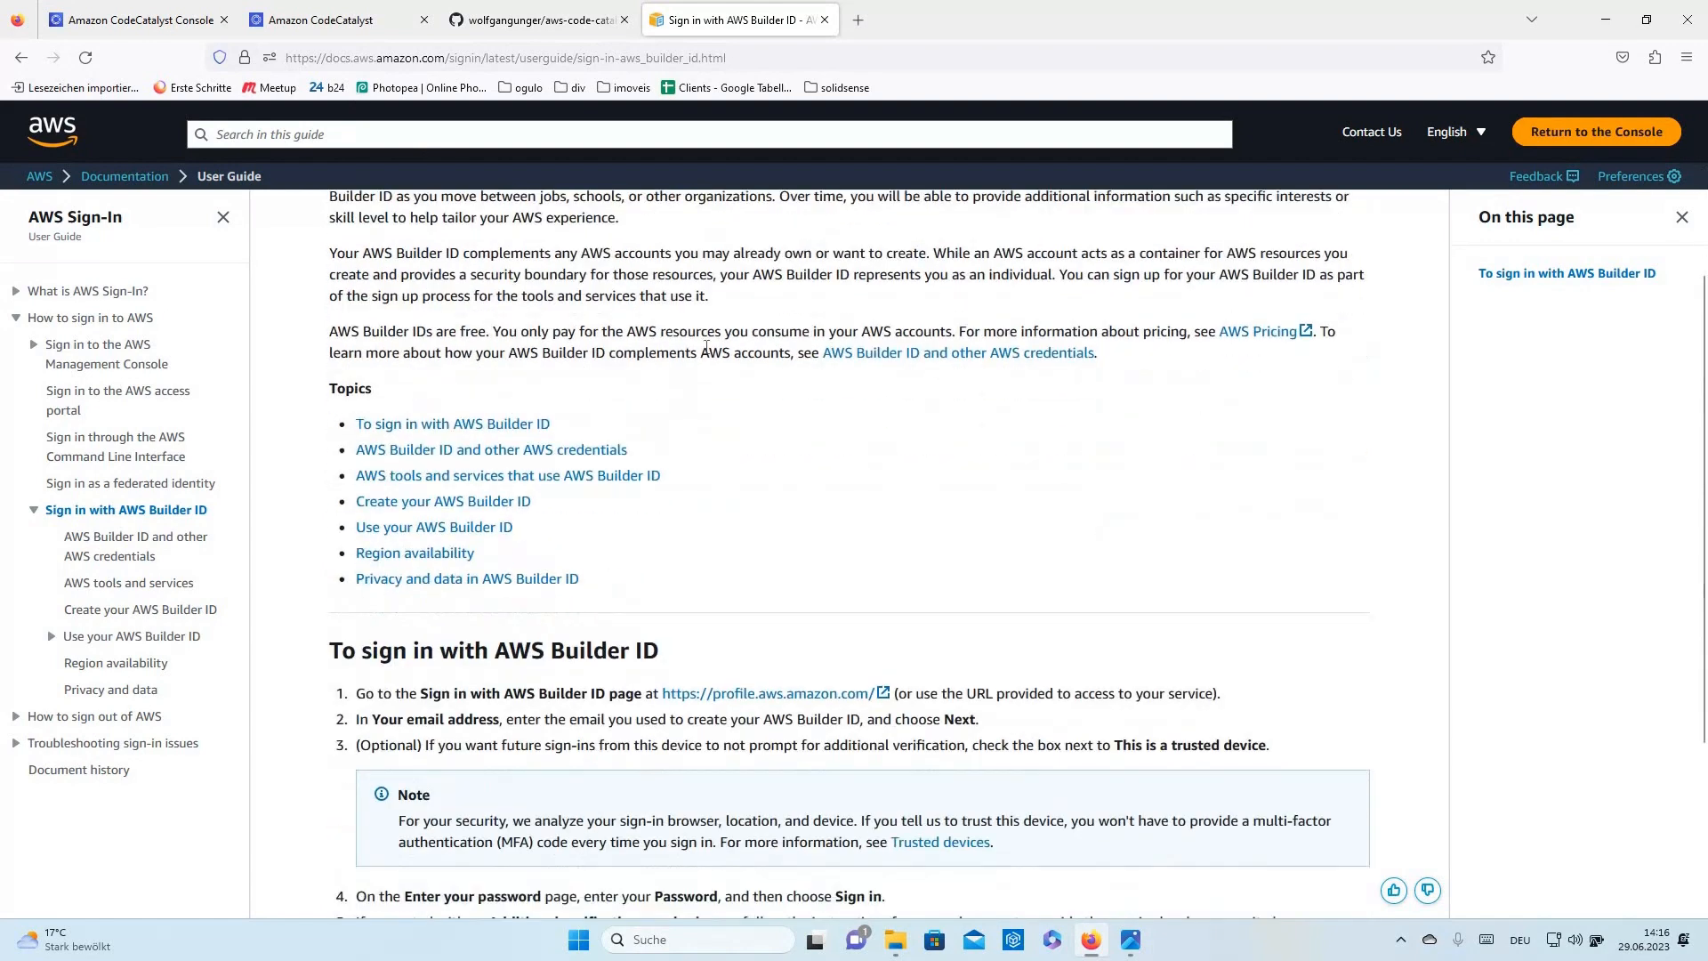
{"action": "scroll", "coordinate": [737, 354], "scroll_direction": "up", "scroll_amount": 2}
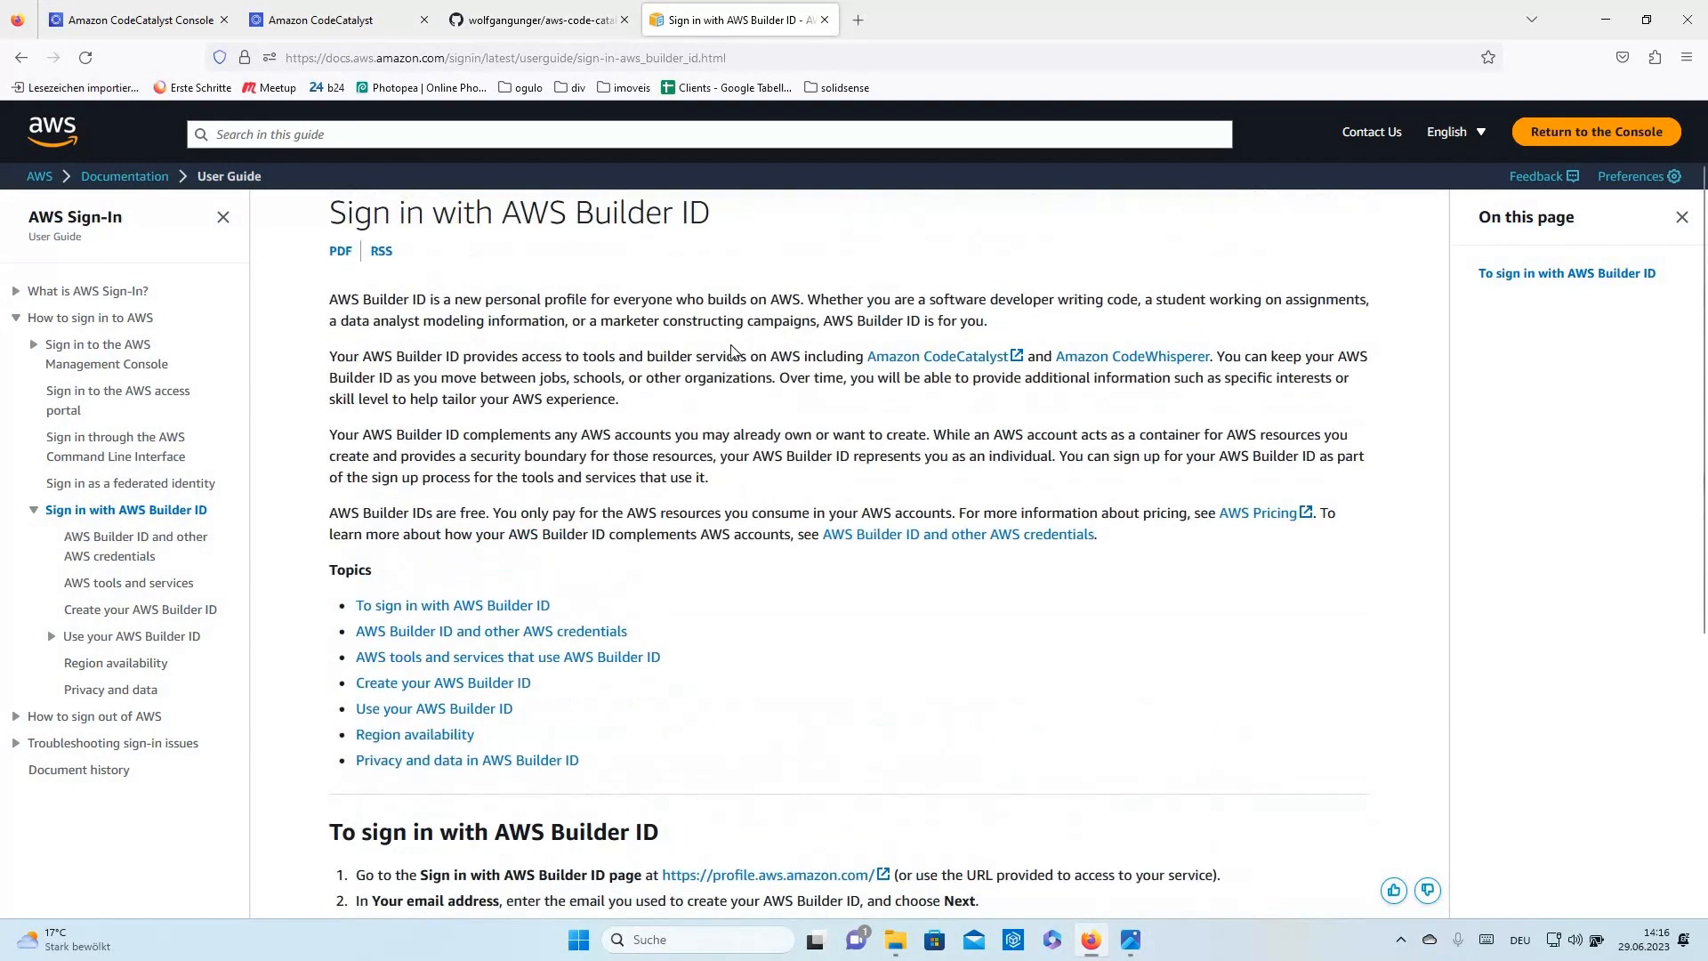
{"action": "left_click", "coordinate": [347, 17]}
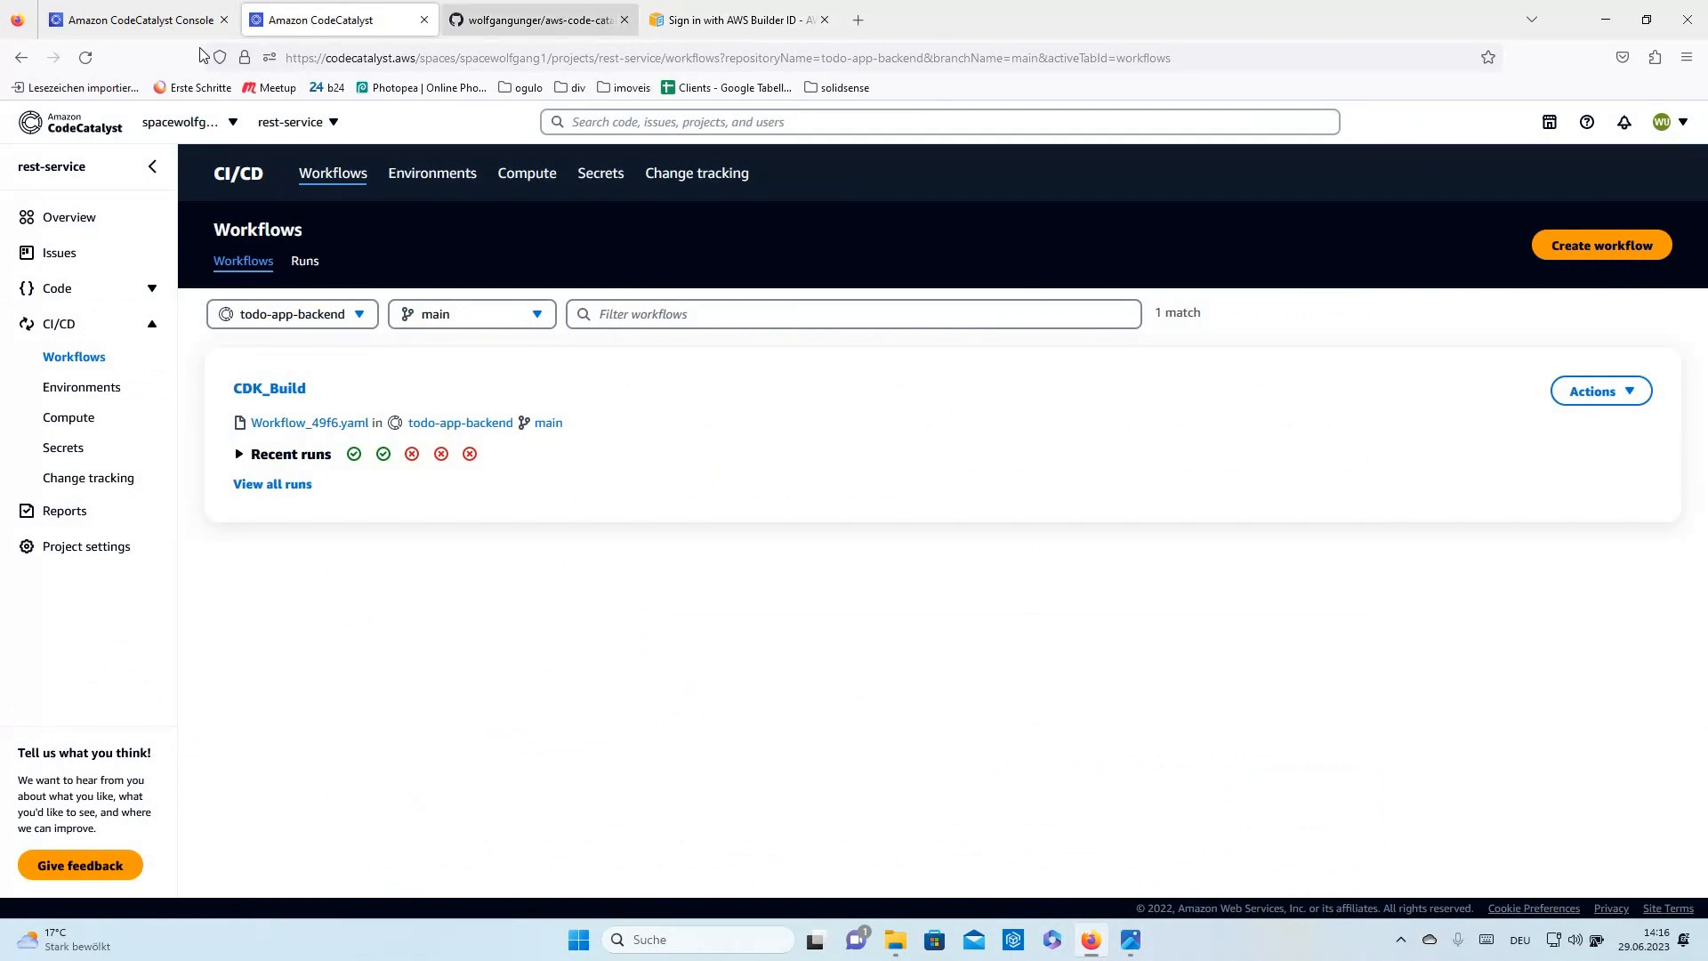
{"action": "left_click", "coordinate": [178, 19]}
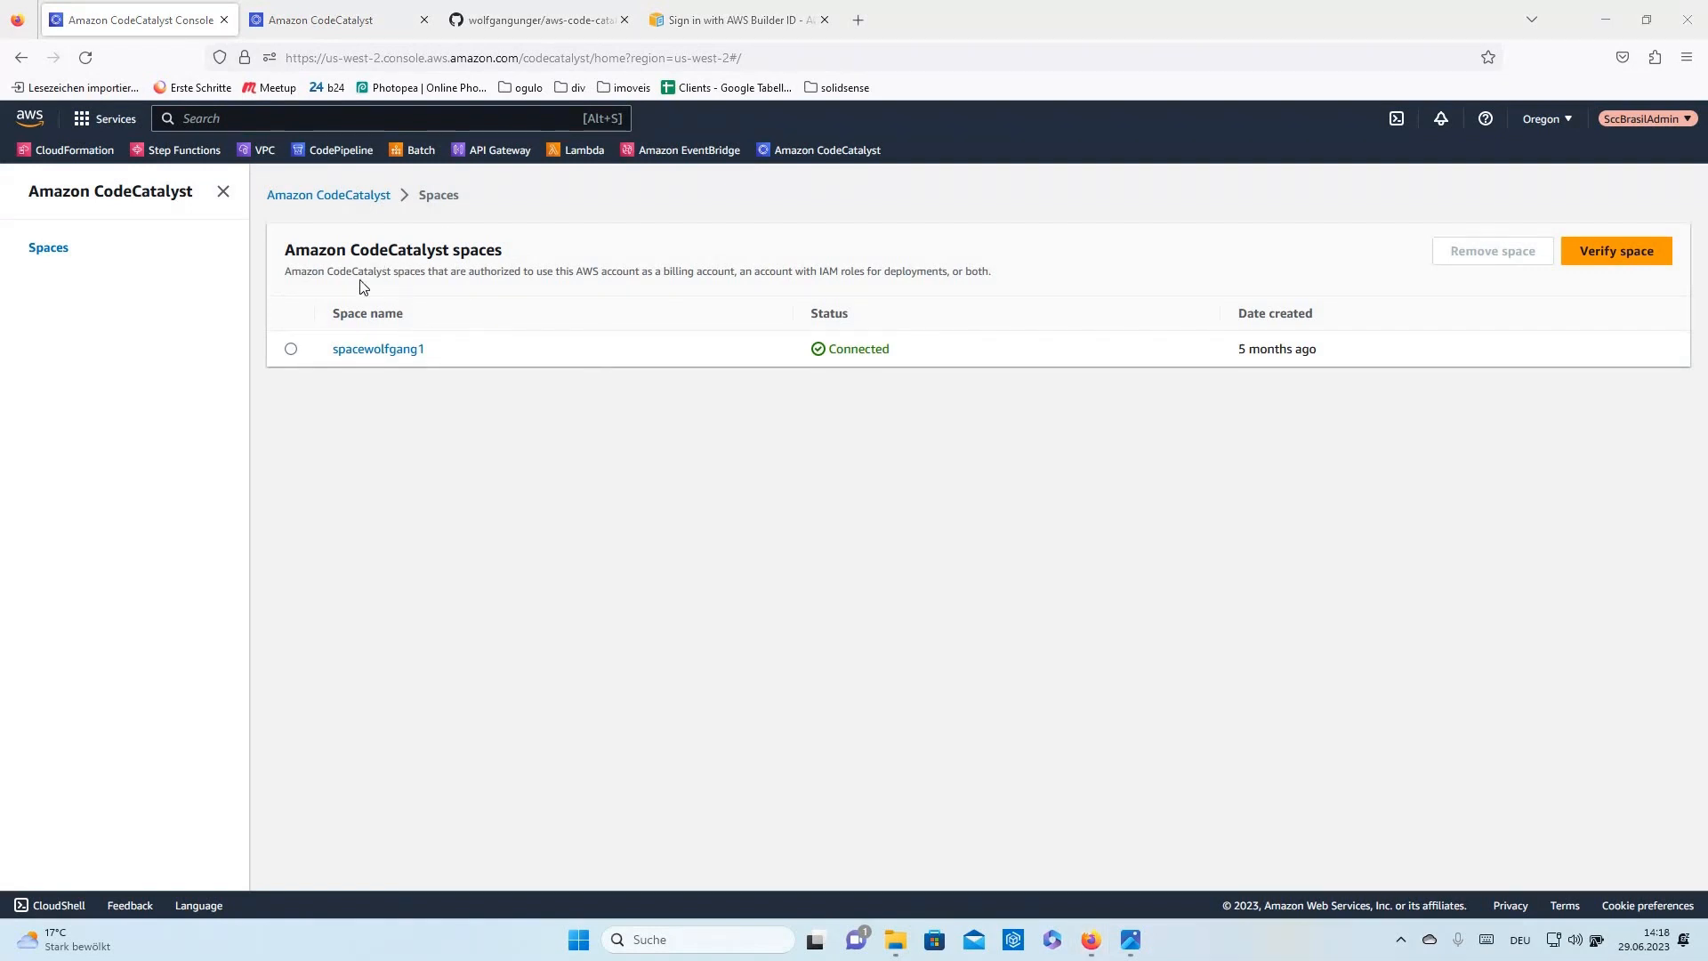
- Open the connected space's details page
{"action": "left_click", "coordinate": [361, 352]}
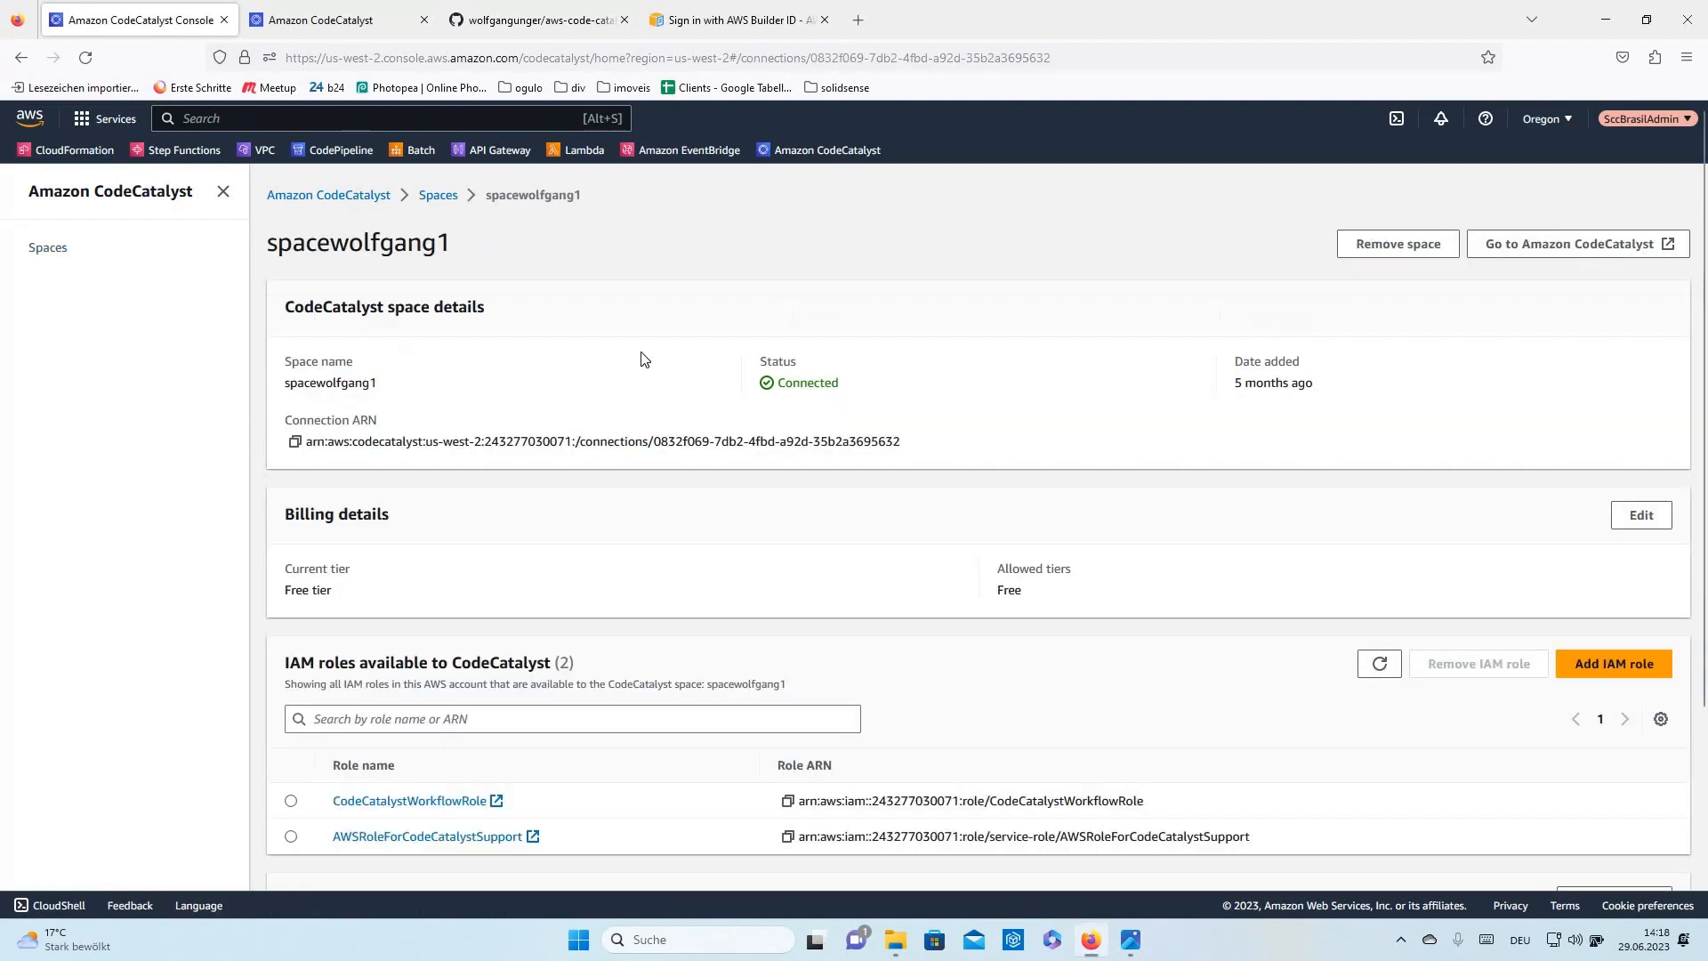
- Scroll through the space's details, Free tier billing and its two IAM roles
{"action": "scroll", "coordinate": [683, 470], "scroll_direction": "down", "scroll_amount": 2}
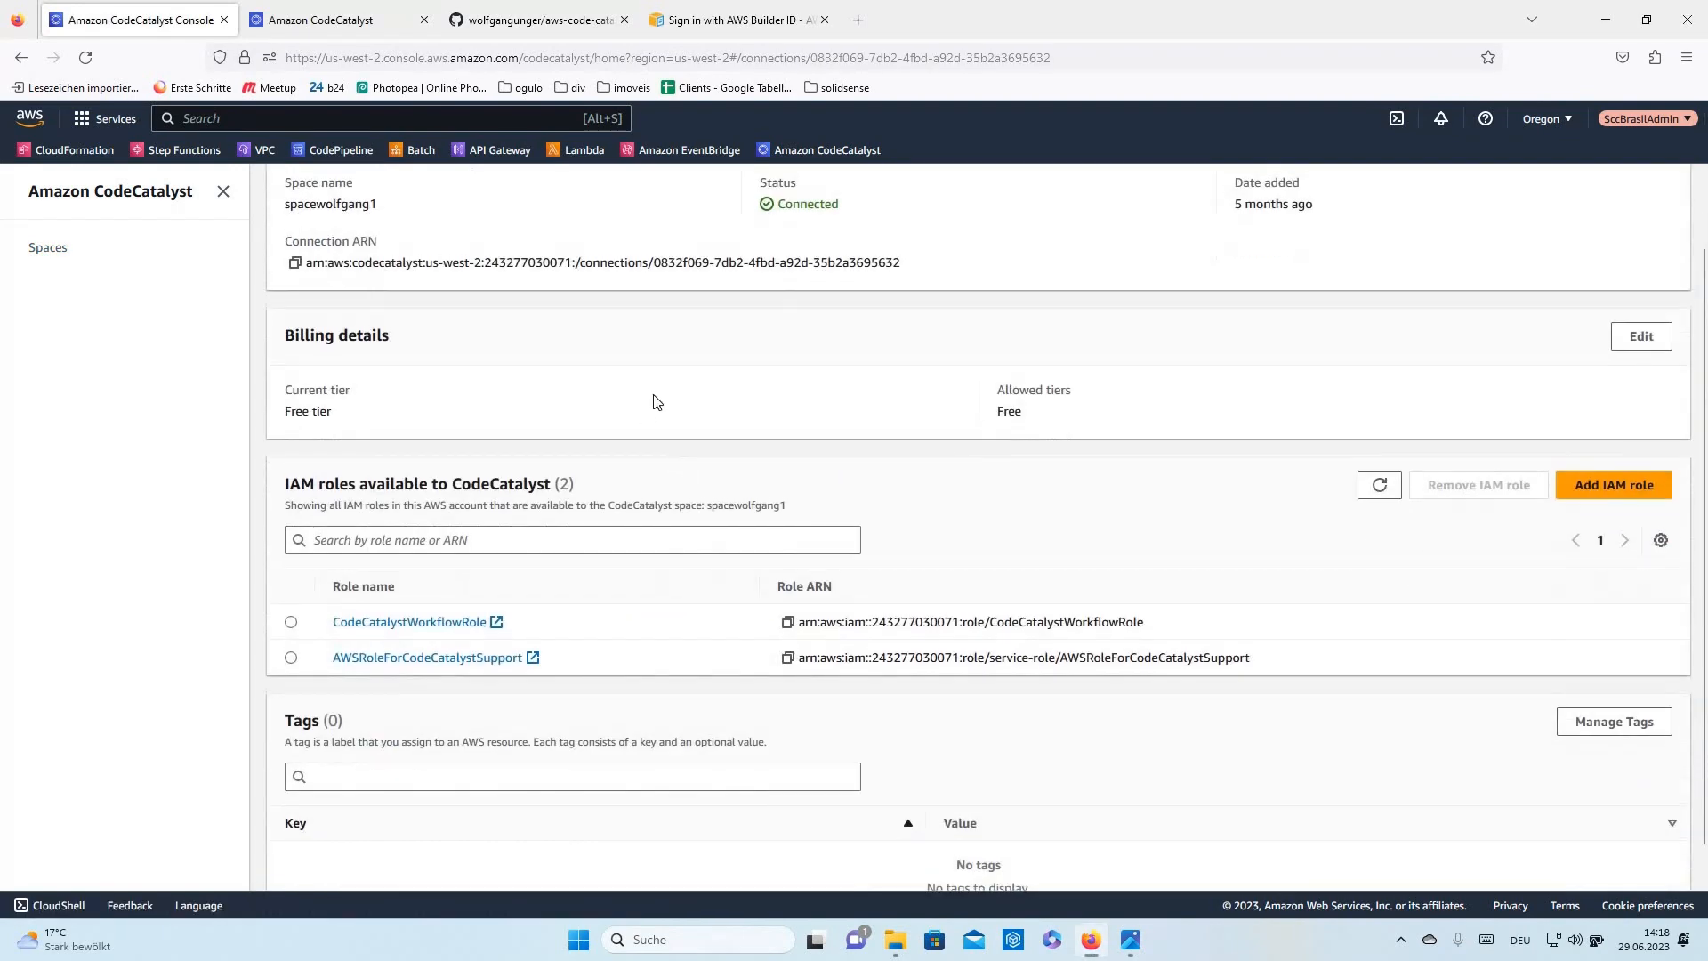
{"action": "scroll", "coordinate": [652, 392], "scroll_direction": "up", "scroll_amount": 2}
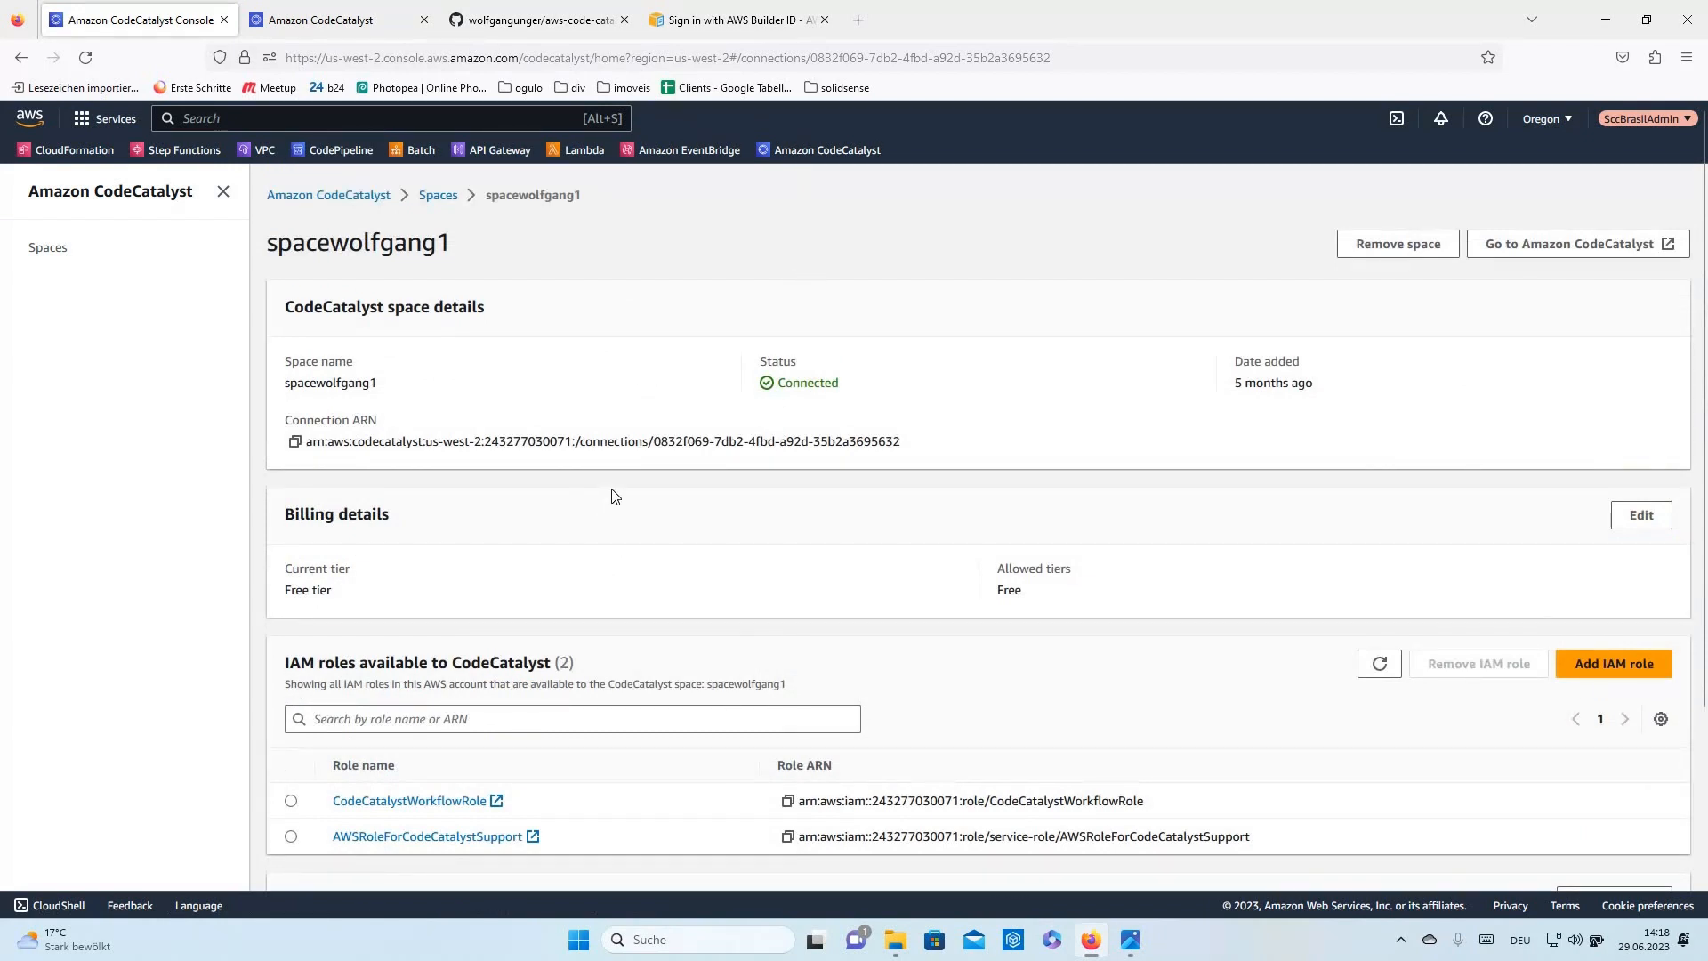
{"action": "scroll", "coordinate": [612, 496], "scroll_direction": "down", "scroll_amount": 1}
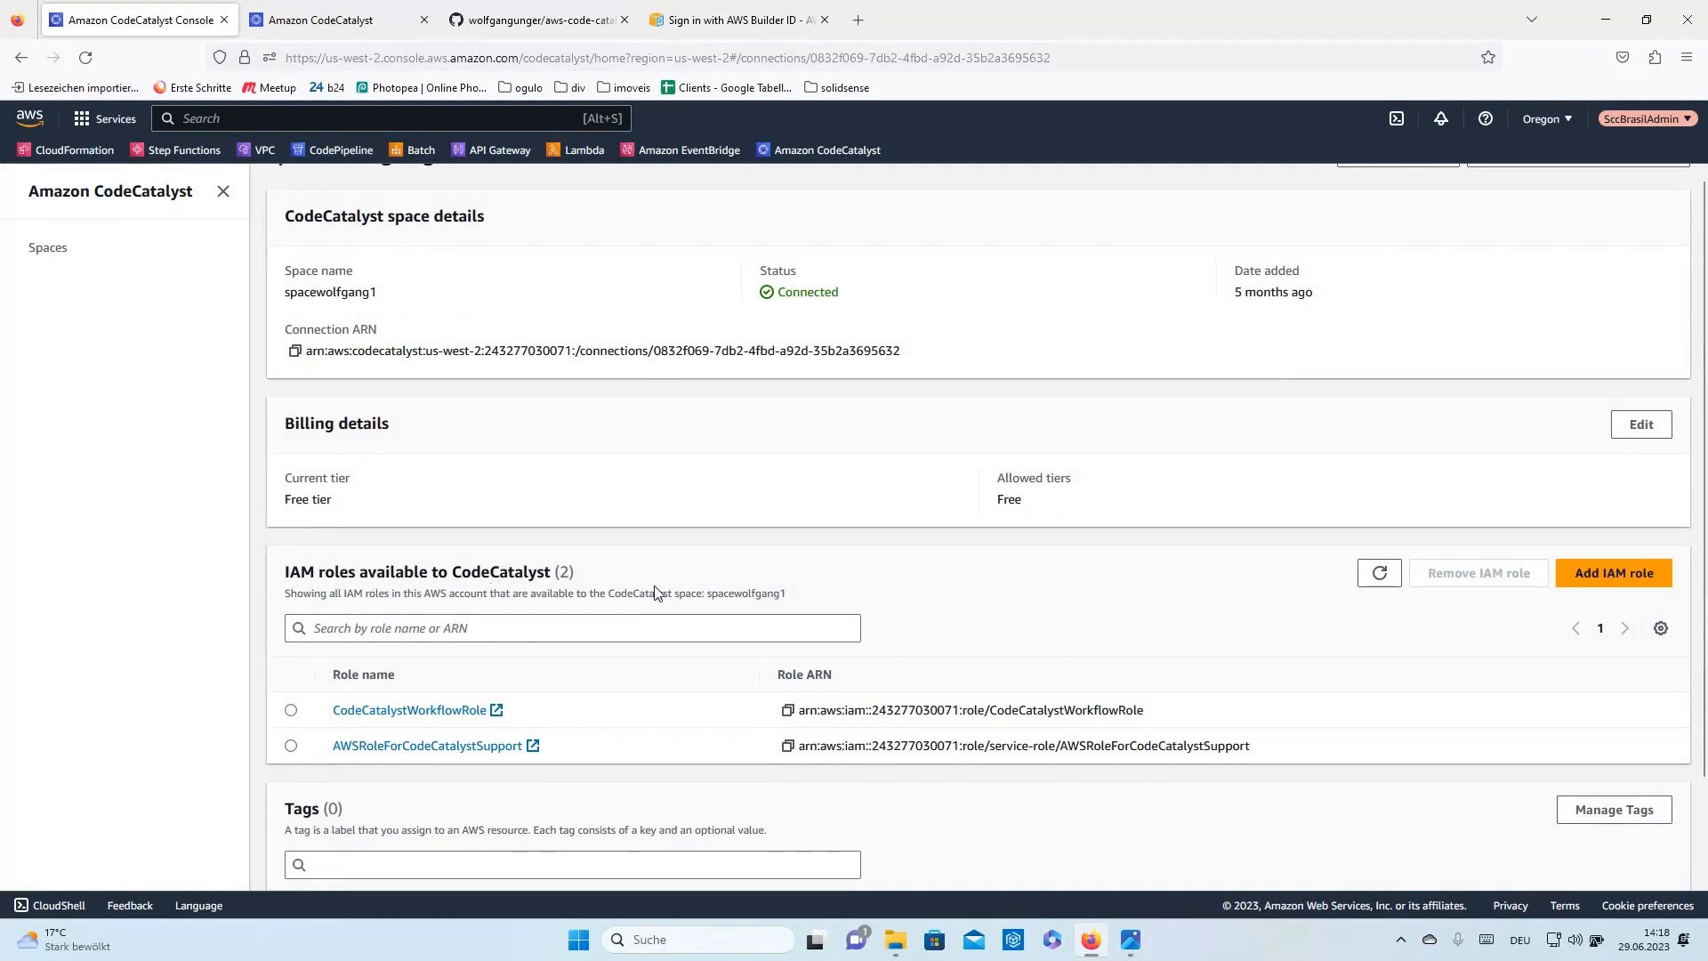
{"action": "scroll", "coordinate": [661, 635], "scroll_direction": "down", "scroll_amount": 2}
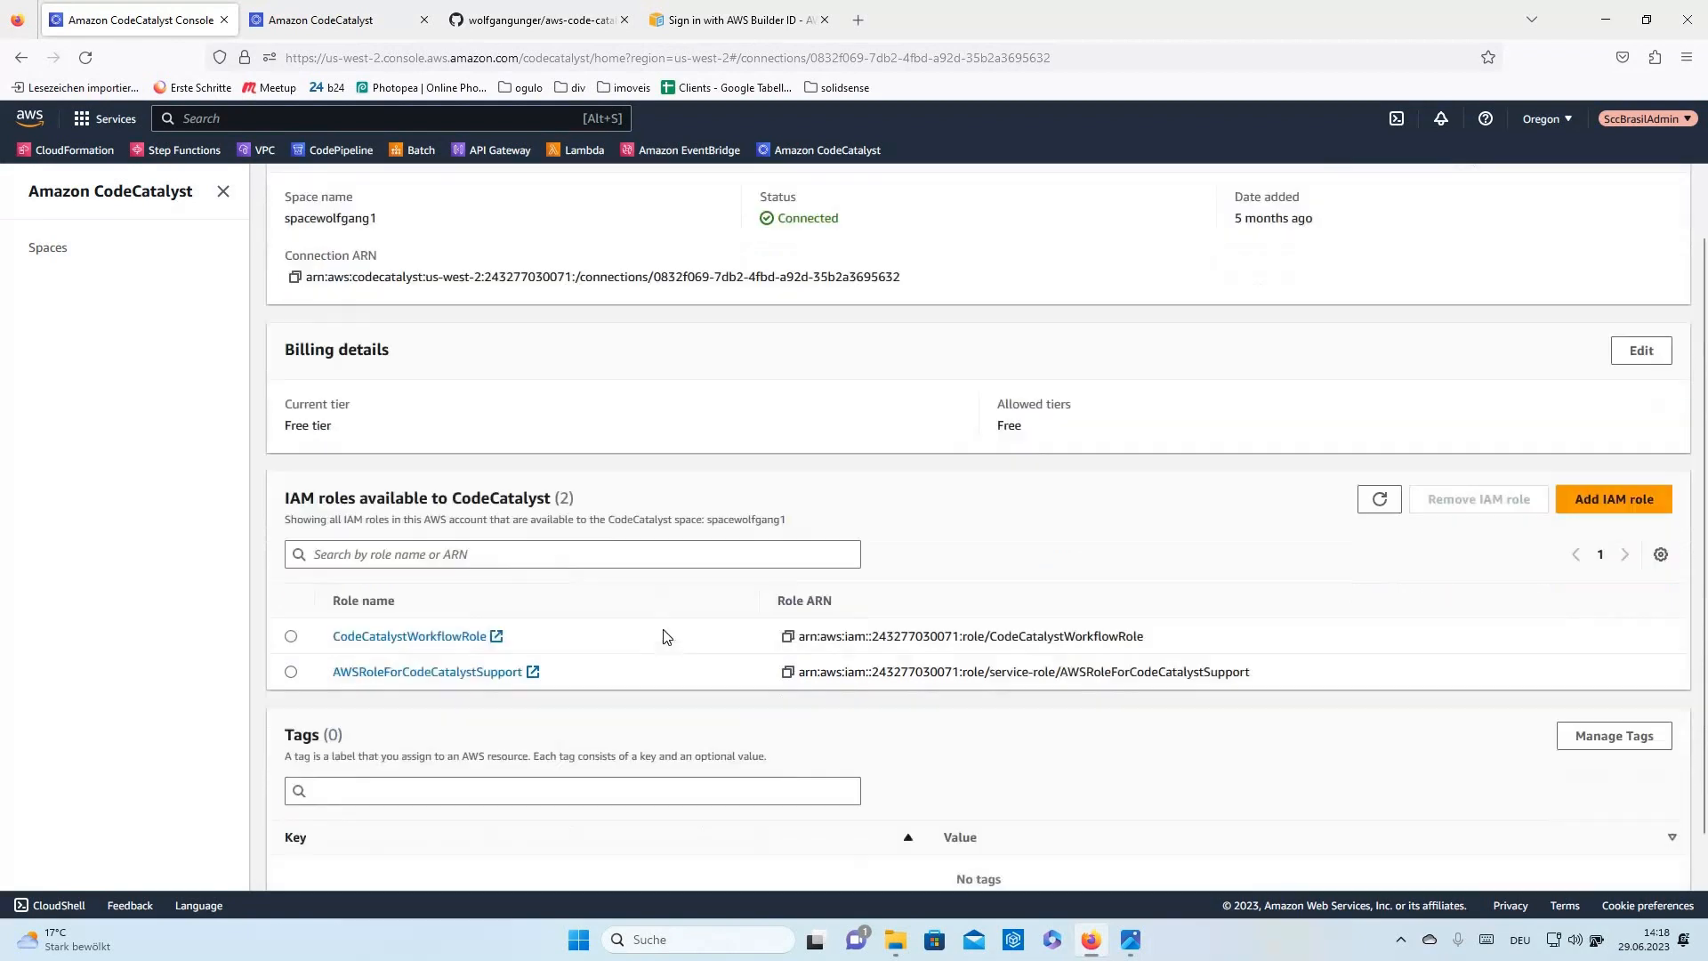
{"action": "scroll", "coordinate": [702, 564], "scroll_direction": "up", "scroll_amount": 2}
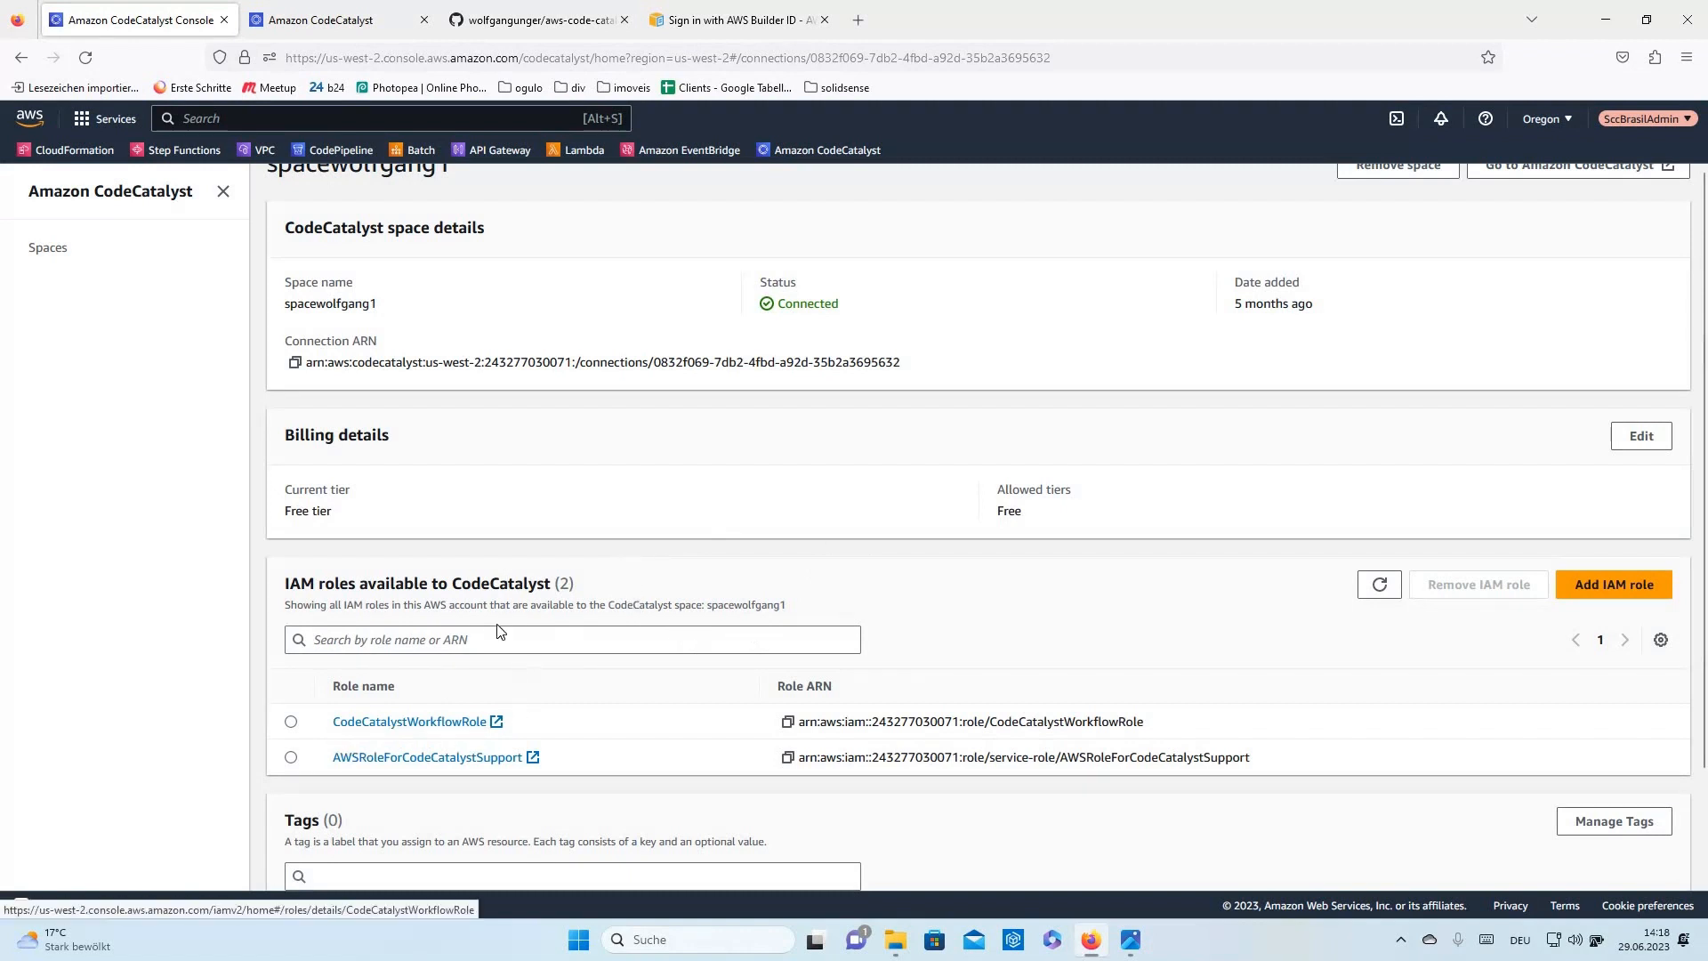
{"action": "scroll", "coordinate": [619, 454], "scroll_direction": "up", "scroll_amount": 2}
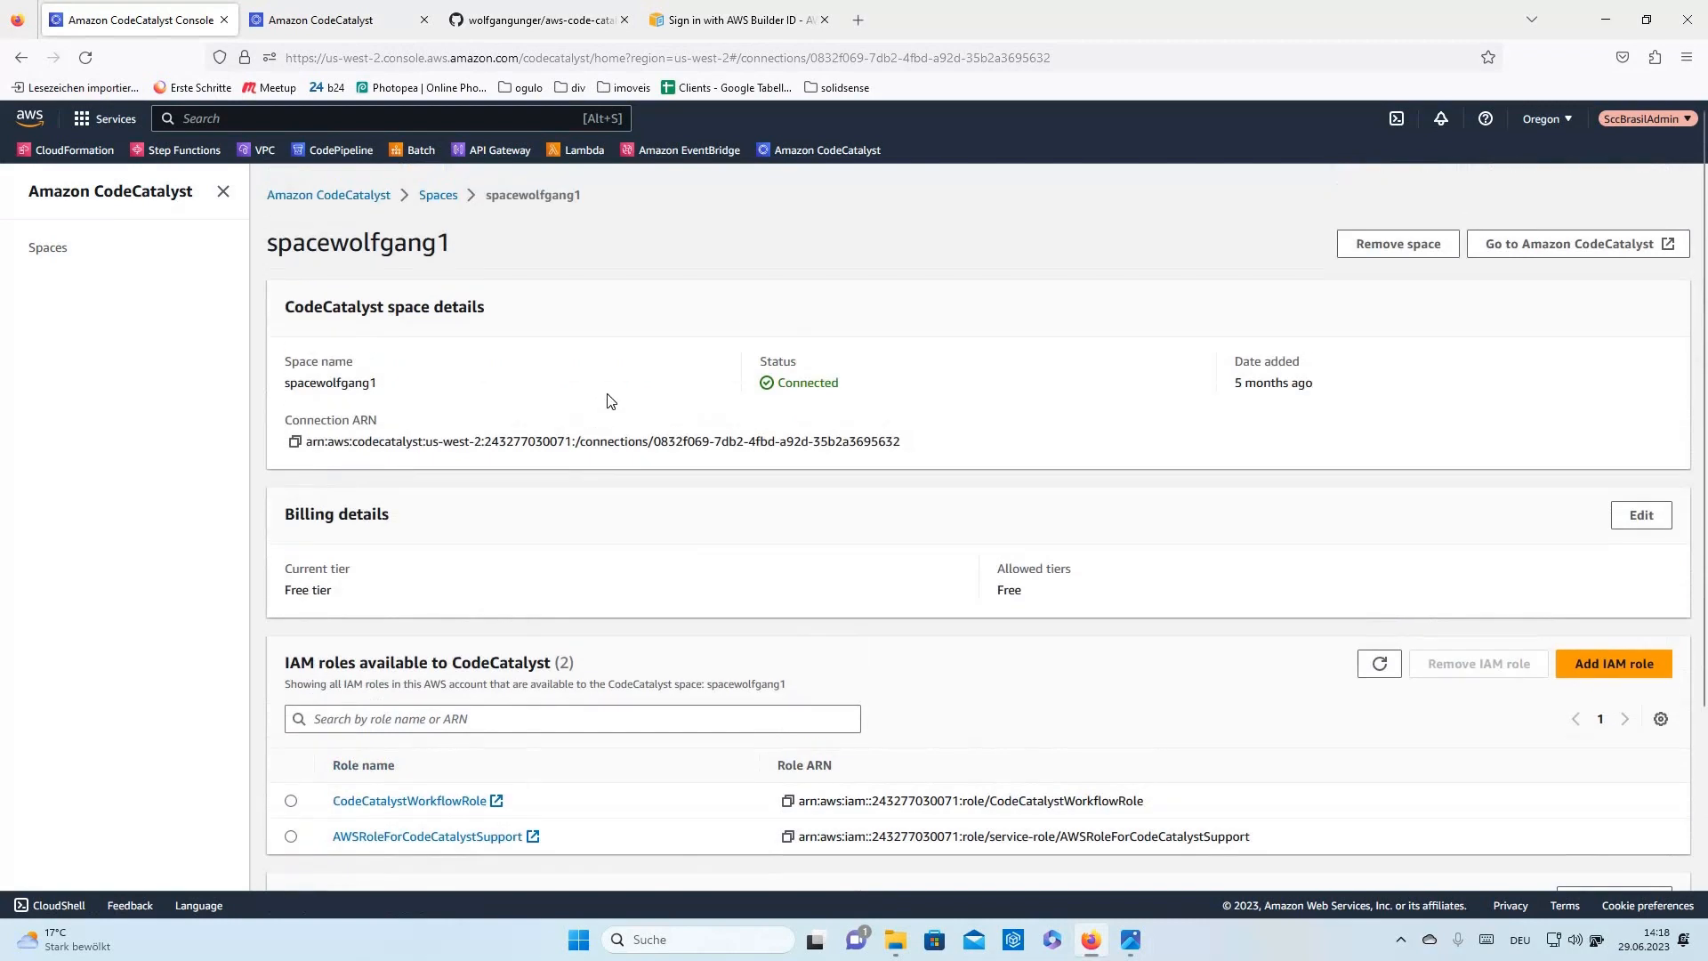
{"action": "scroll", "coordinate": [614, 408], "scroll_direction": "down", "scroll_amount": 4}
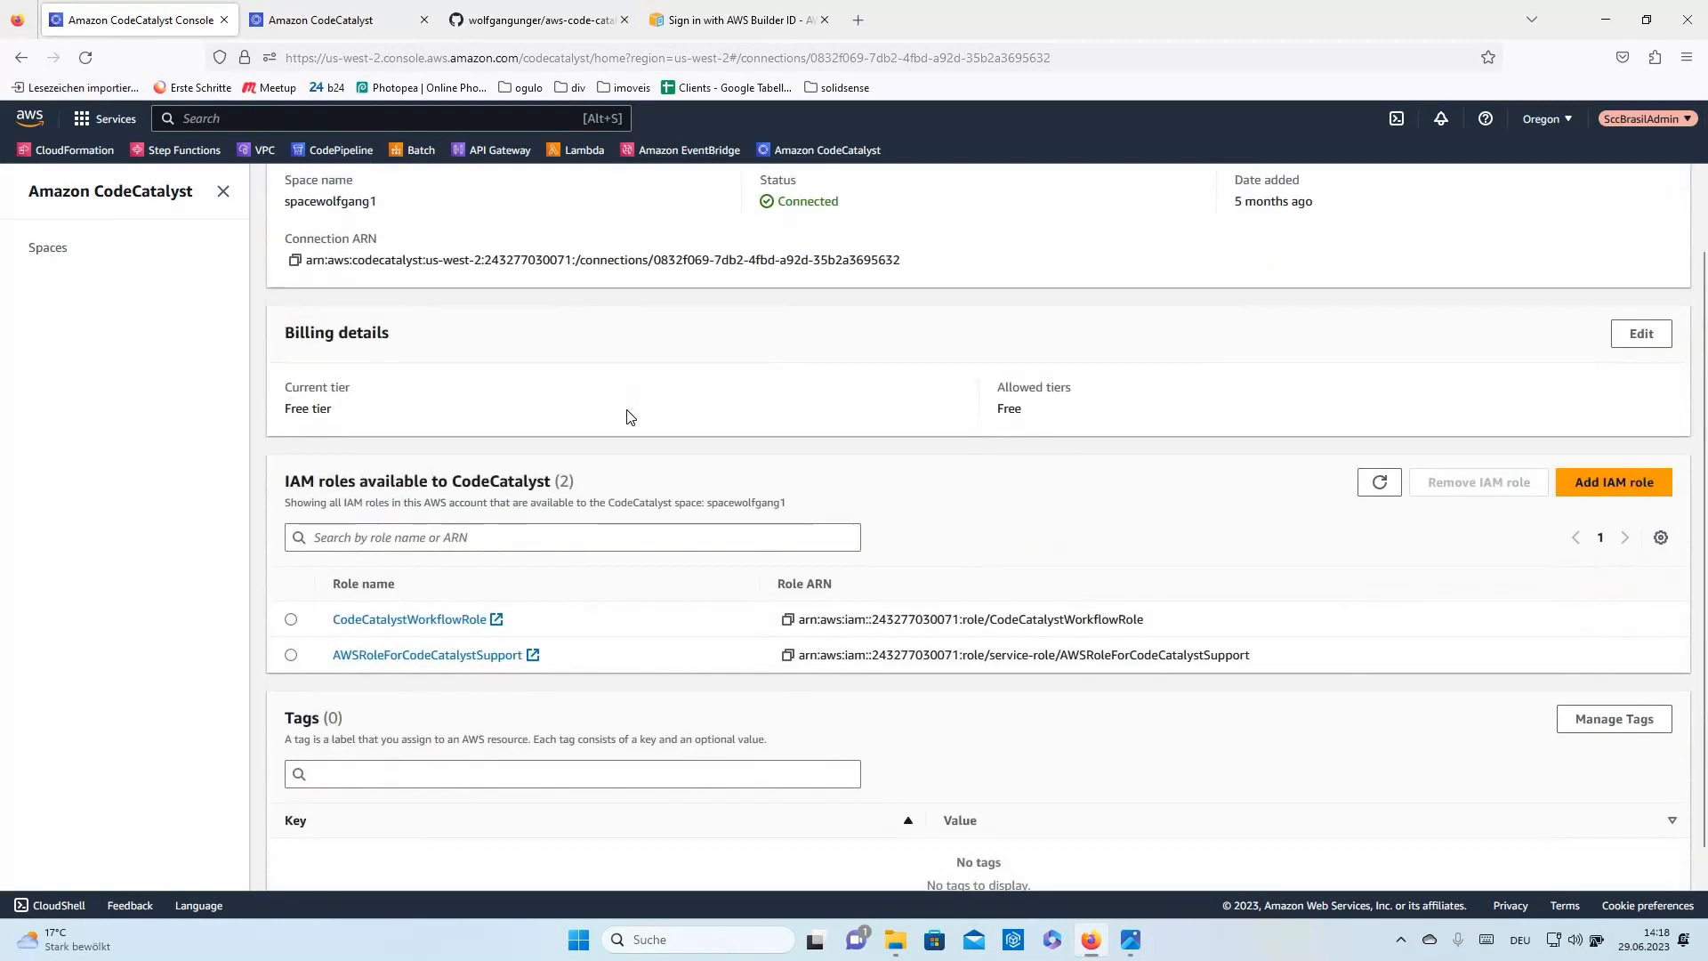
{"action": "scroll", "coordinate": [627, 416], "scroll_direction": "up", "scroll_amount": 2}
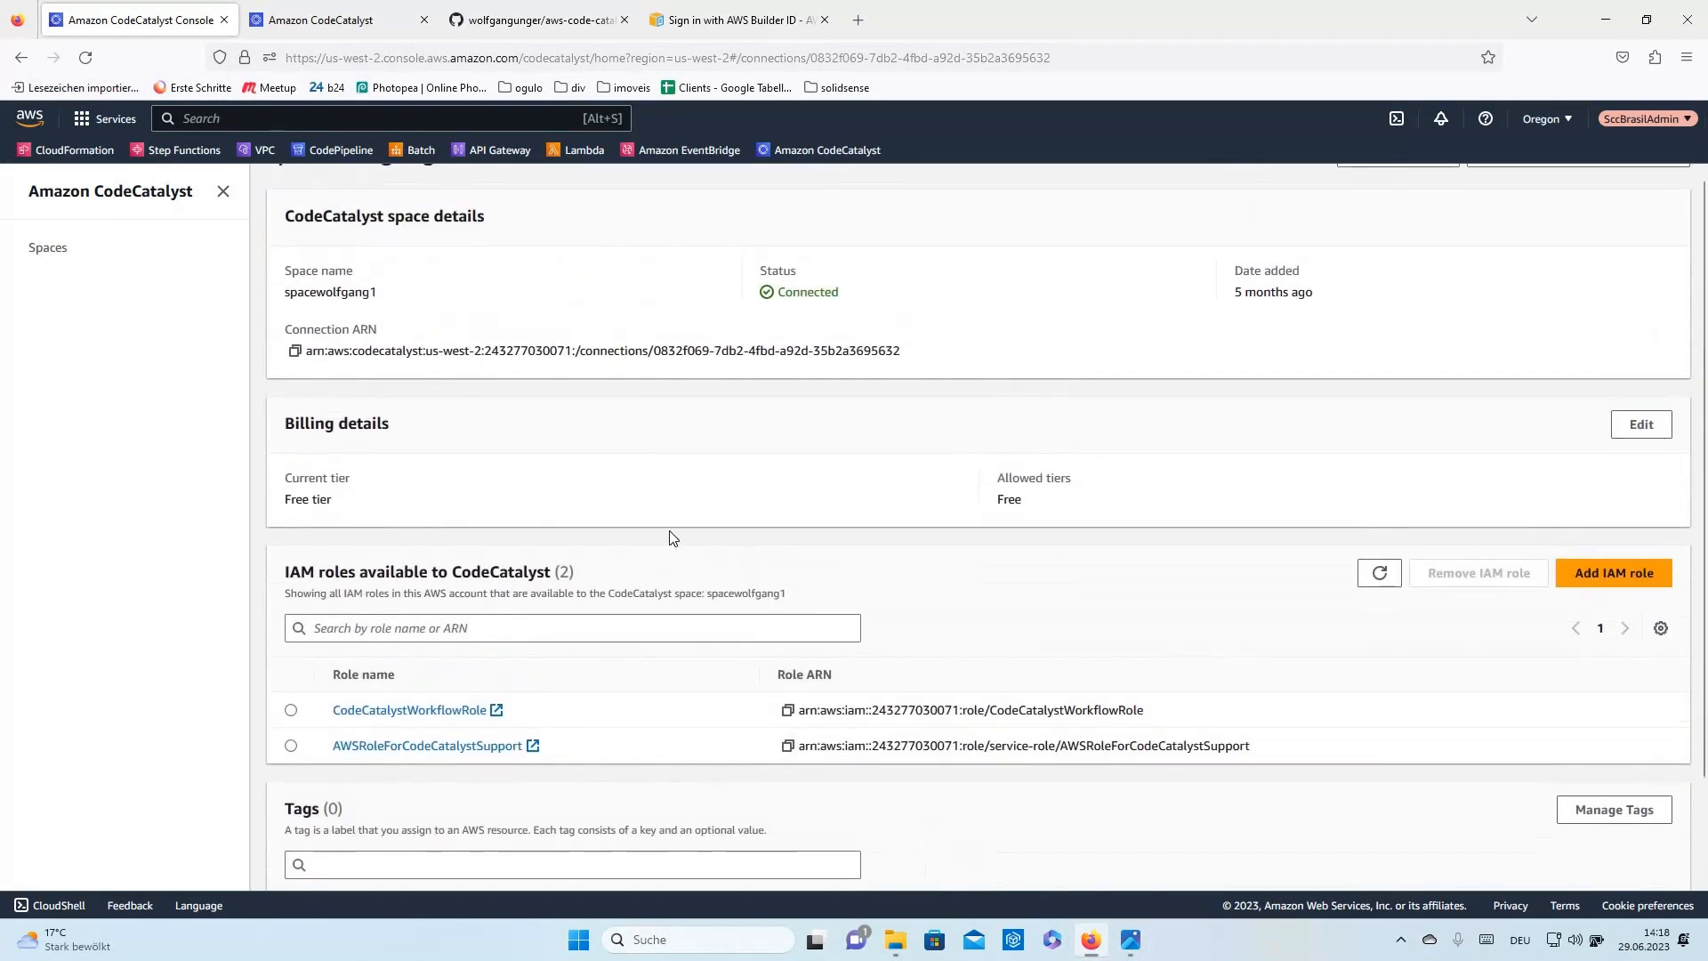
{"action": "scroll", "coordinate": [669, 528], "scroll_direction": "up", "scroll_amount": 2}
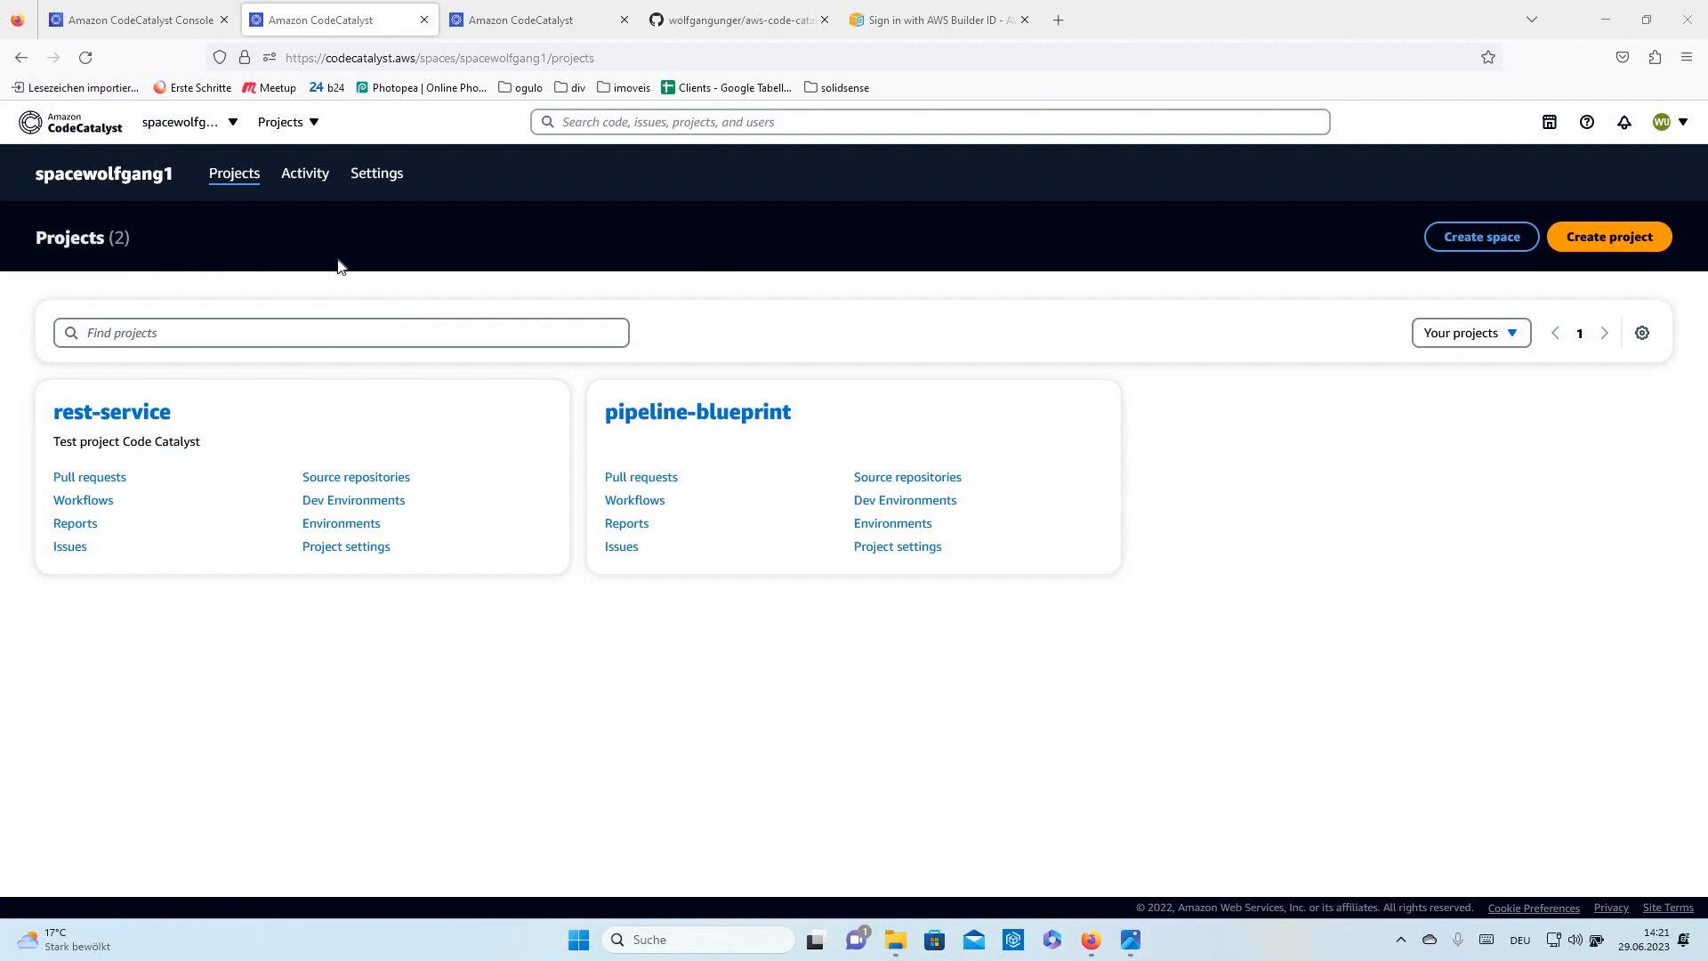
- Browse the spaces and projects switchers, then close them without changing the current space
{"action": "left_click", "coordinate": [230, 131]}
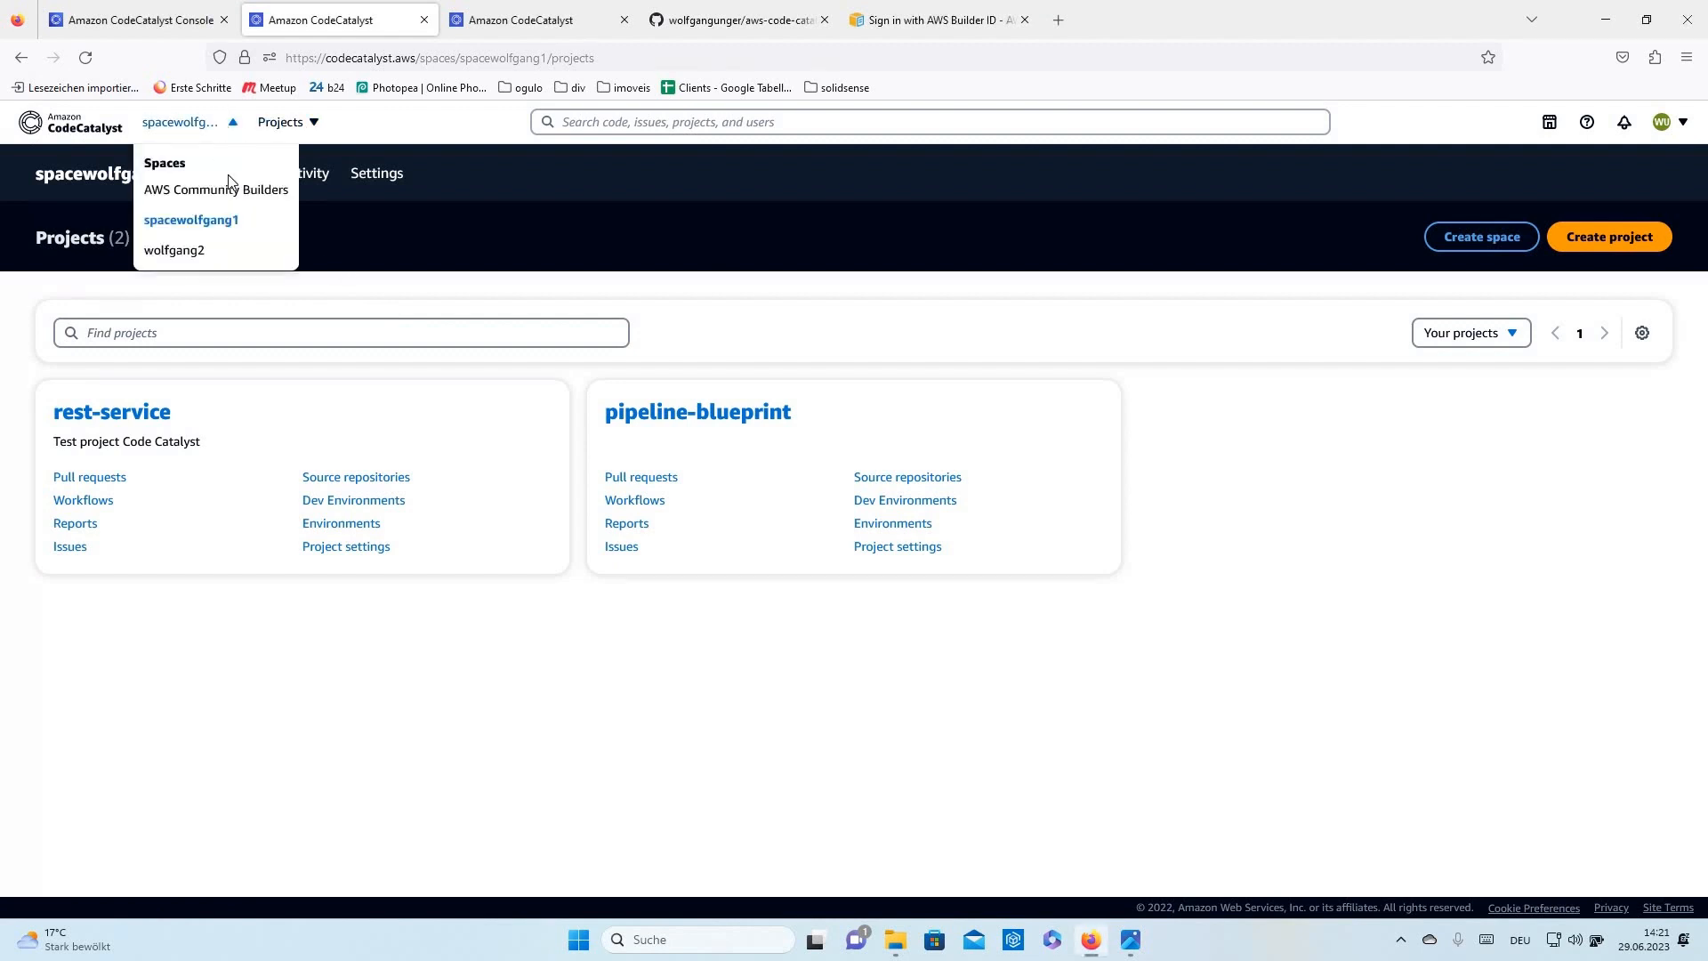
{"action": "left_click", "coordinate": [311, 124]}
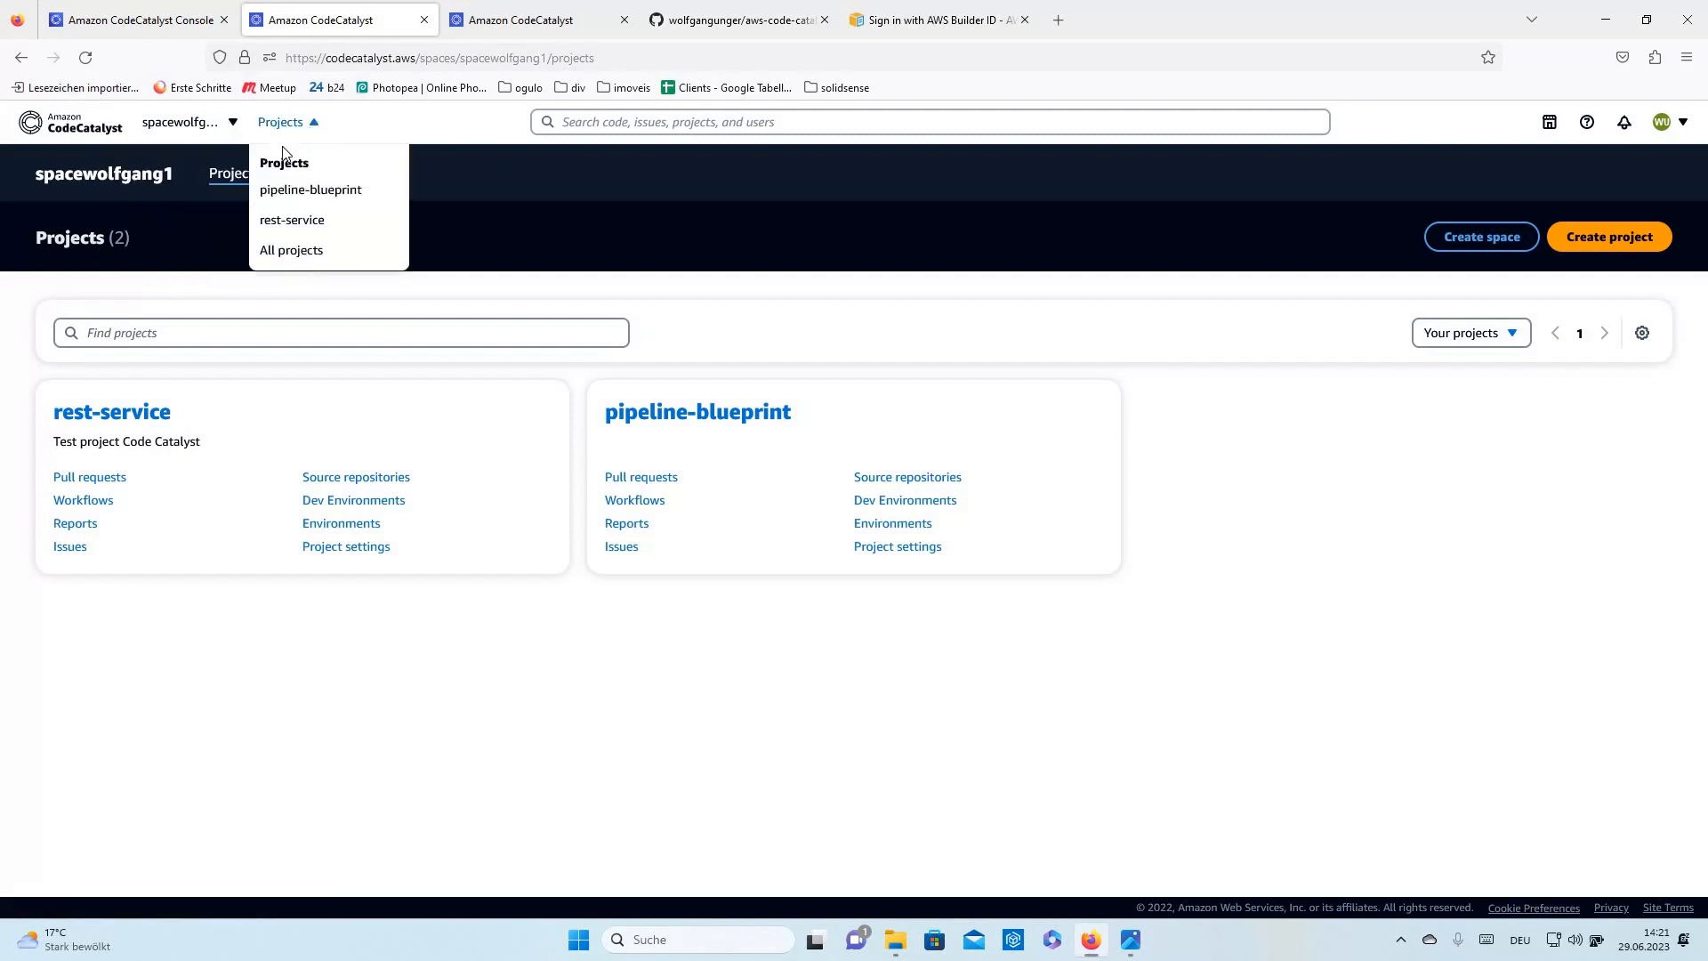
{"action": "left_click", "coordinate": [396, 132]}
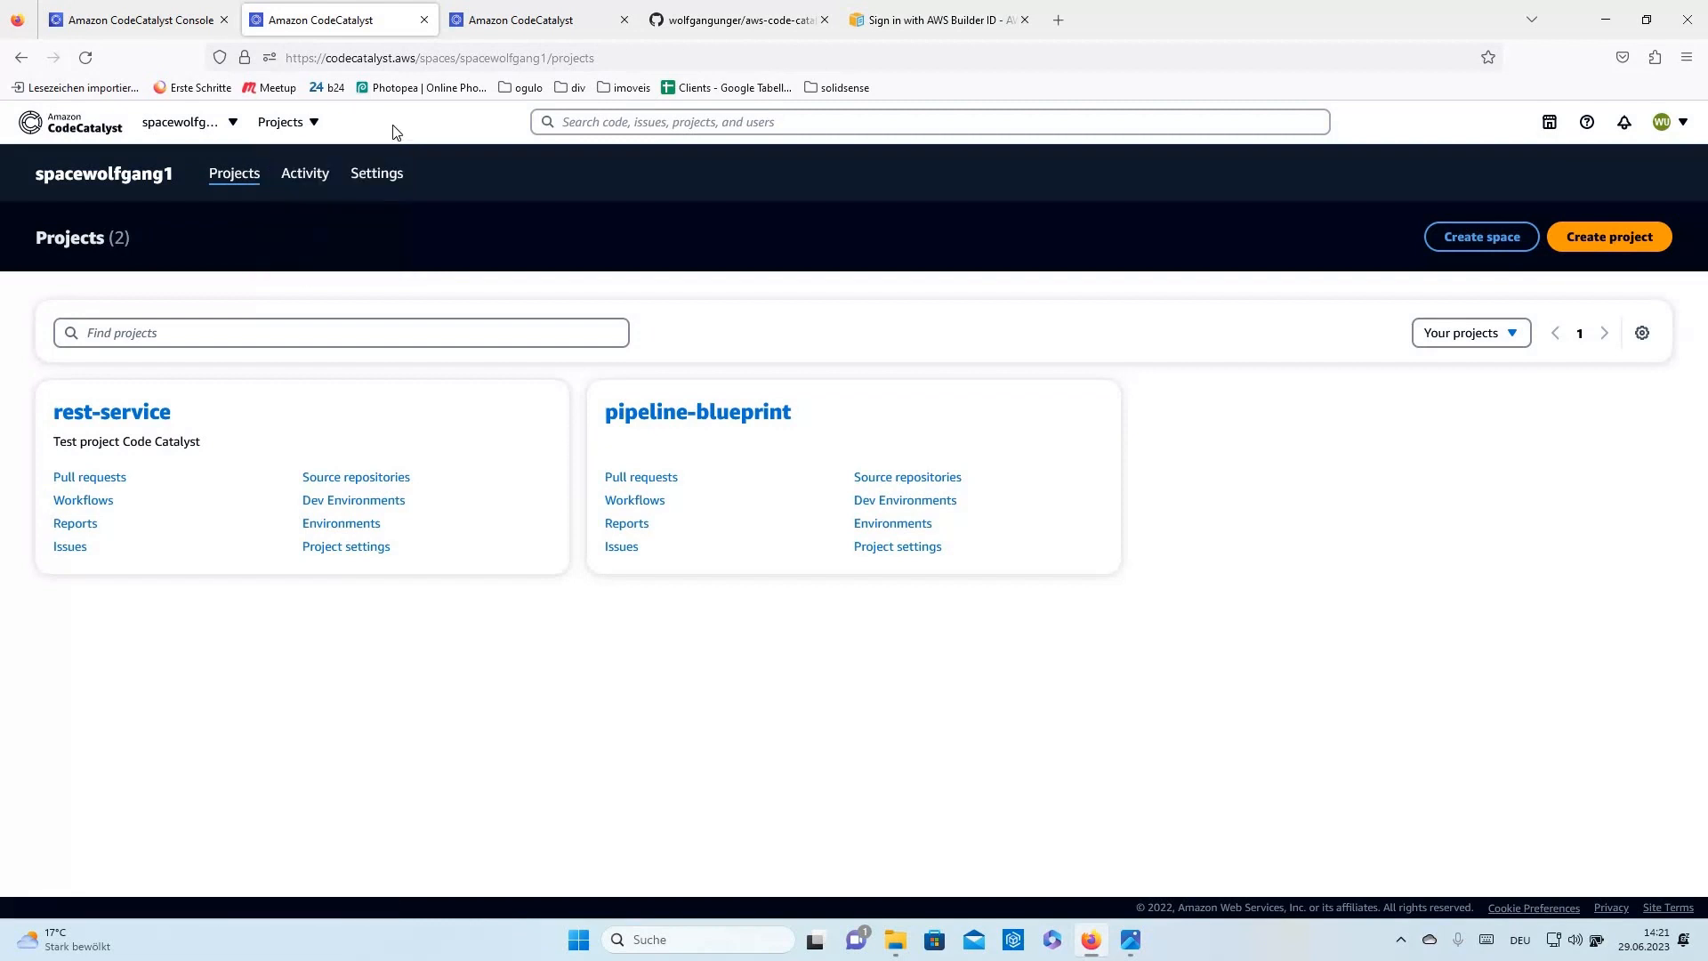
{"action": "left_click", "coordinate": [231, 125]}
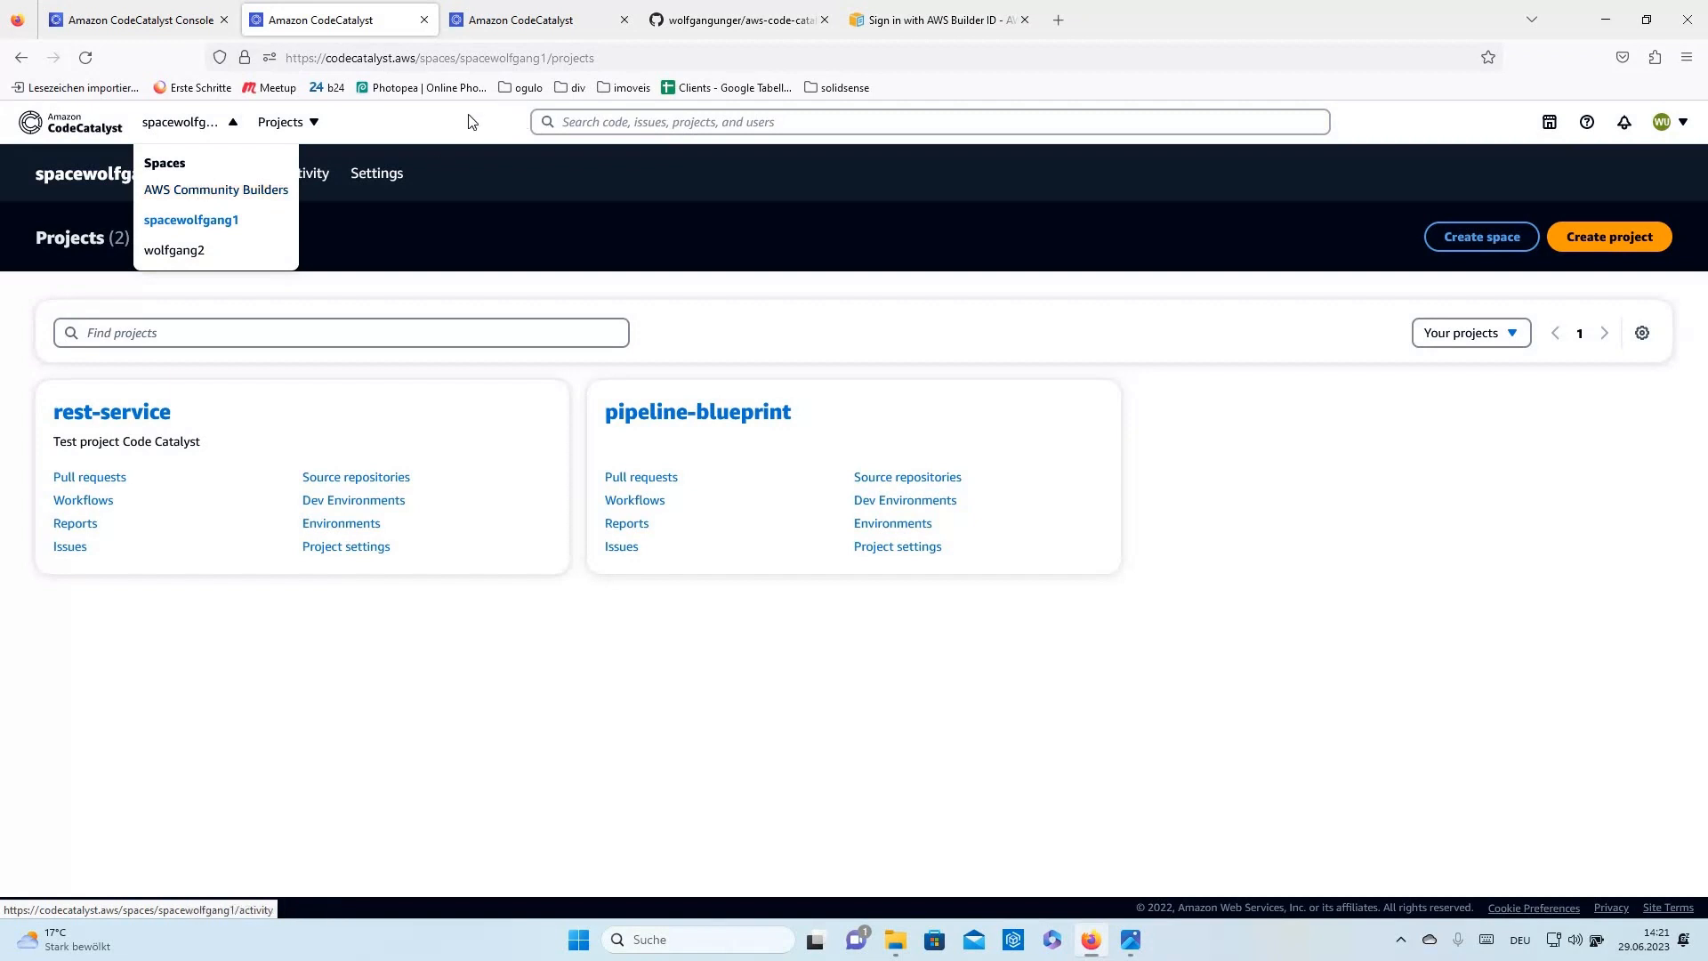
{"action": "left_click", "coordinate": [367, 159]}
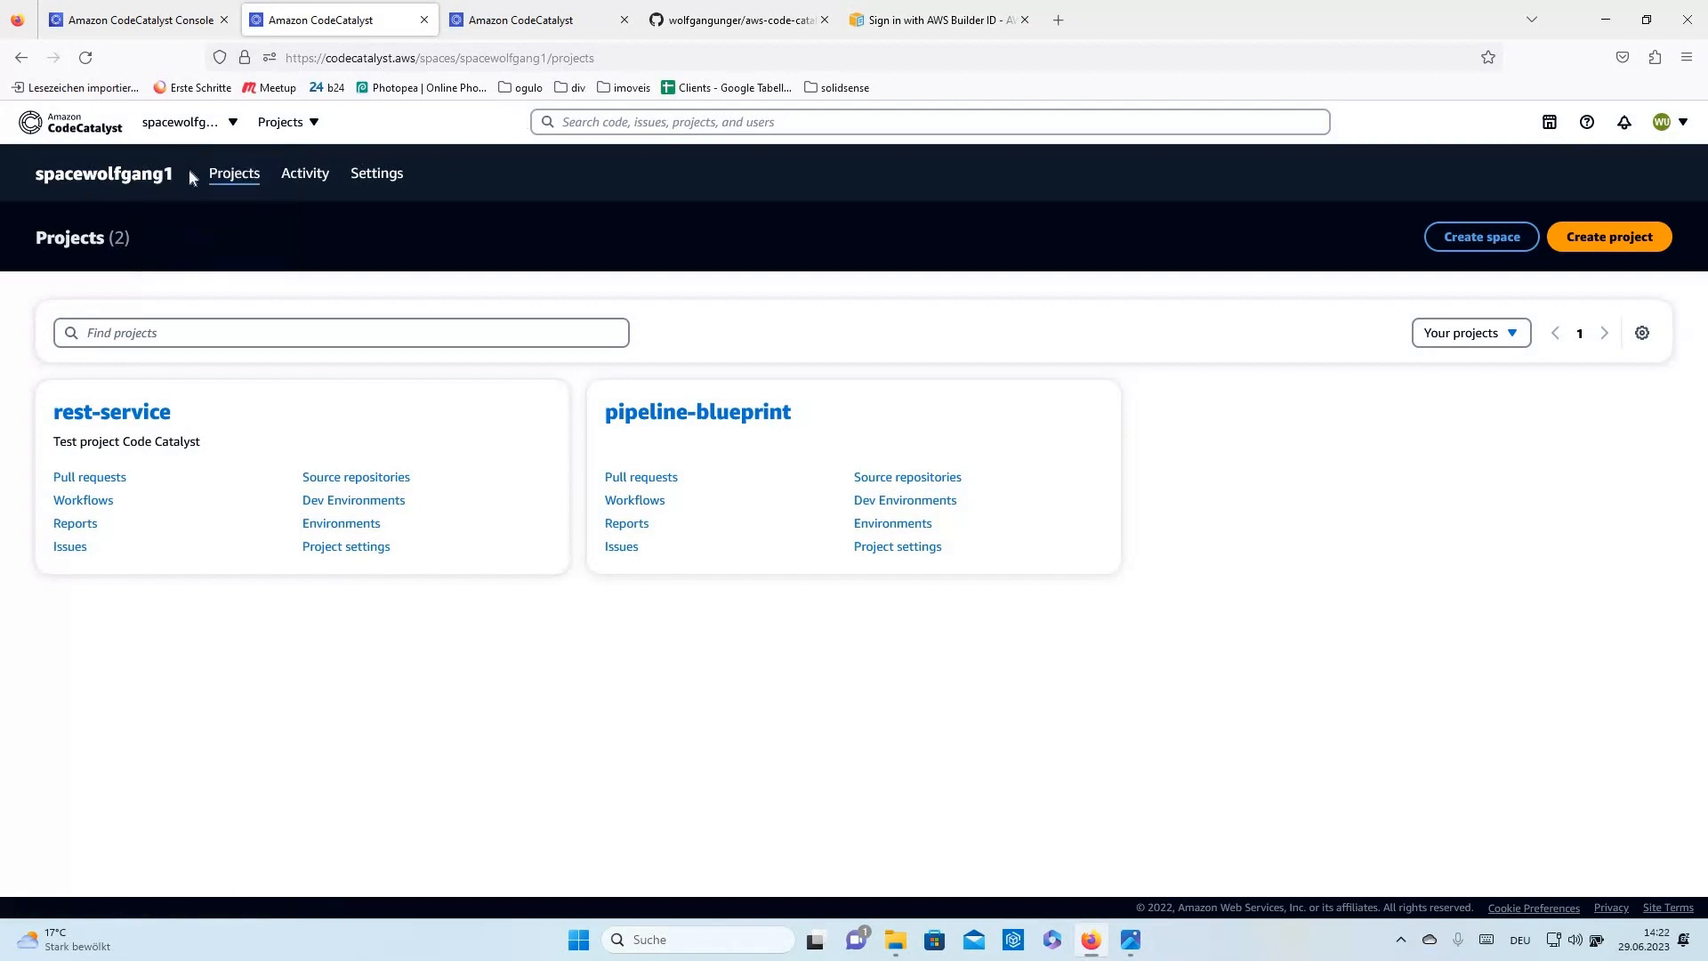
{"action": "left_click", "coordinate": [378, 176]}
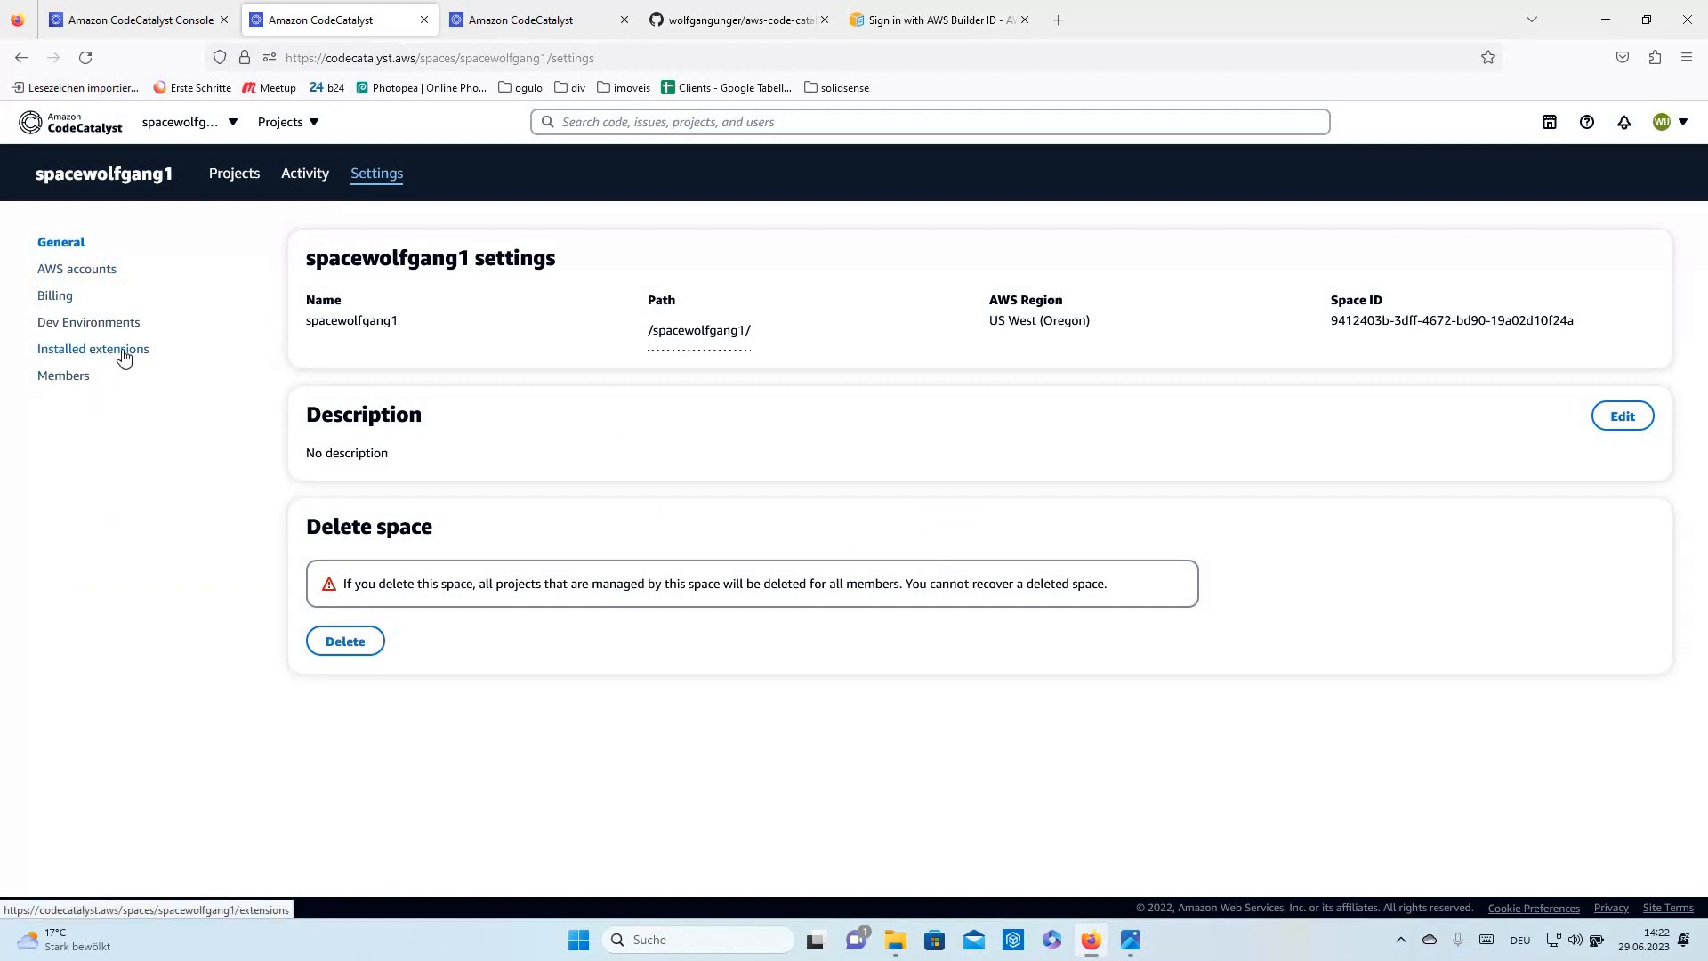
{"action": "left_click", "coordinate": [64, 374]}
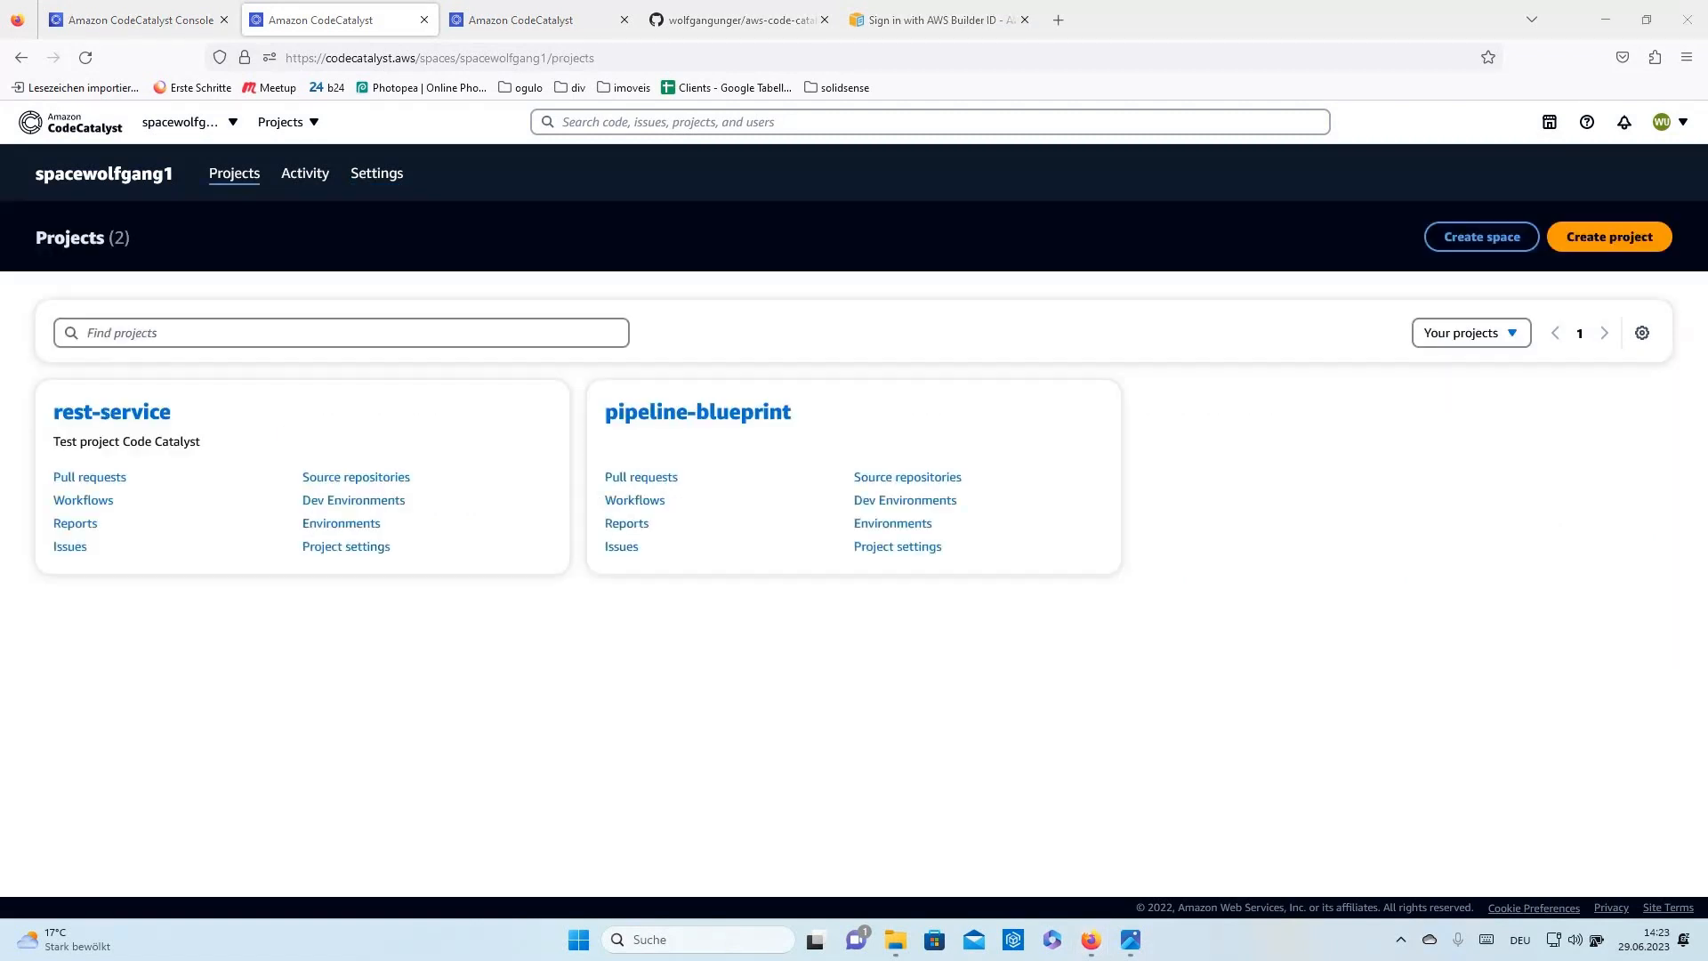
{"action": "left_click", "coordinate": [112, 414]}
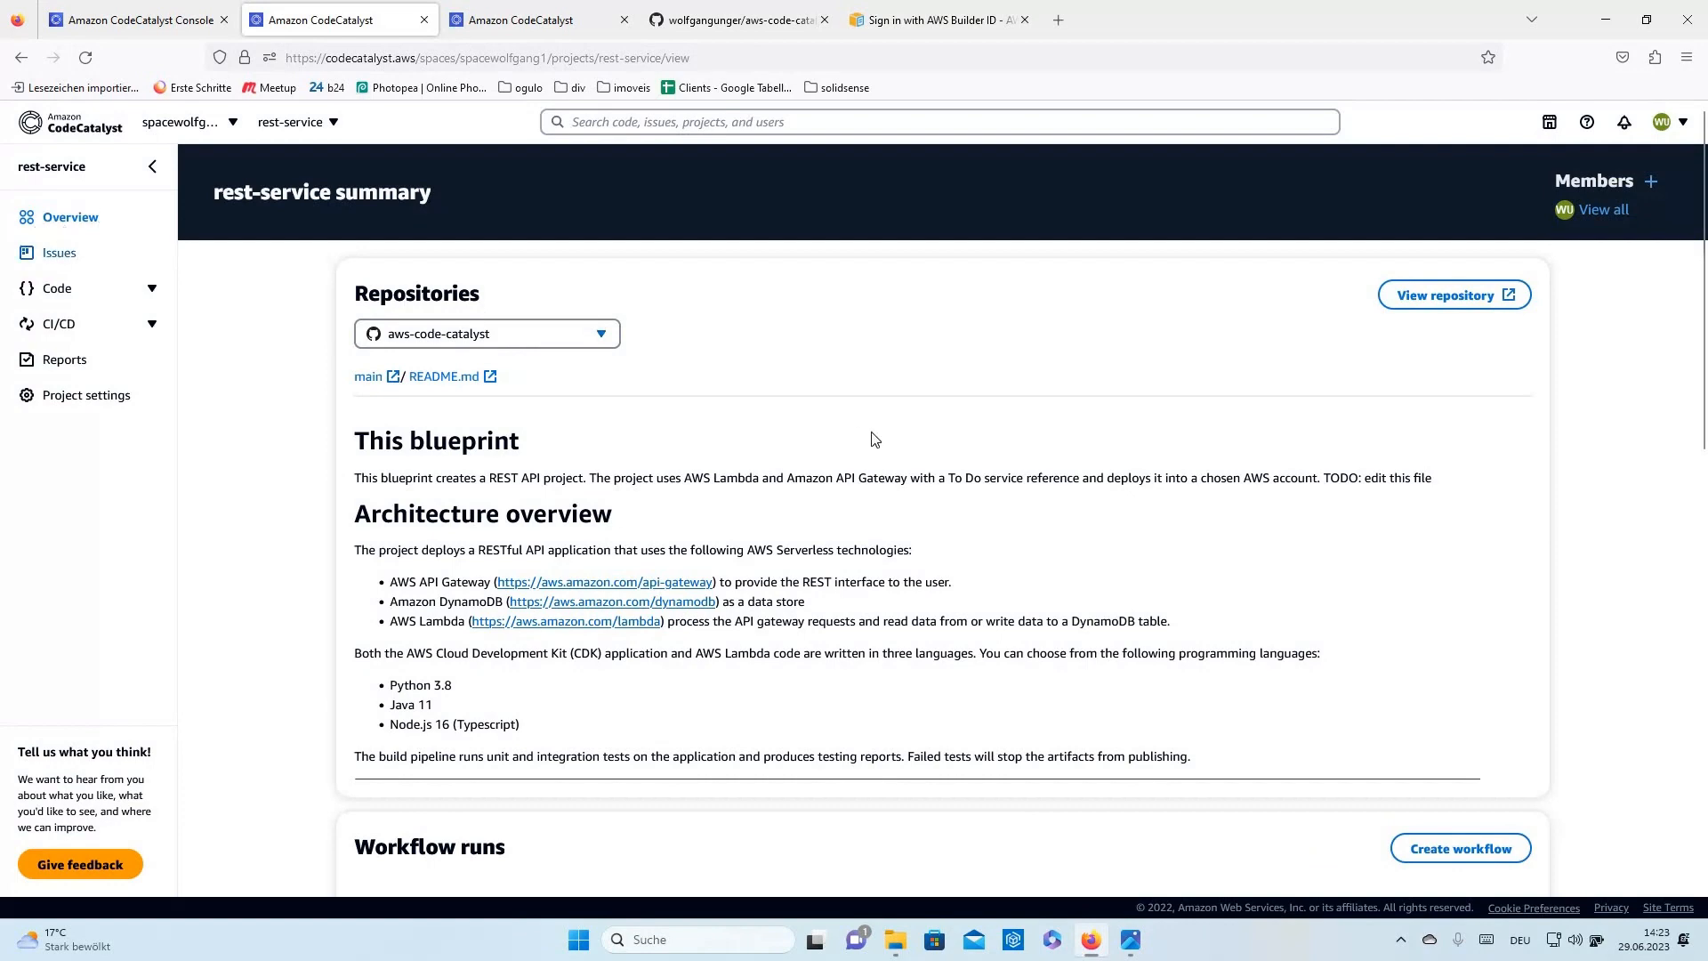
- Read the README's connections, permissions and IAM Role sections, cross-checking the space details in the console
{"action": "scroll", "coordinate": [611, 458], "scroll_direction": "down", "scroll_amount": 6}
{"action": "scroll", "coordinate": [542, 476], "scroll_direction": "up", "scroll_amount": 5}
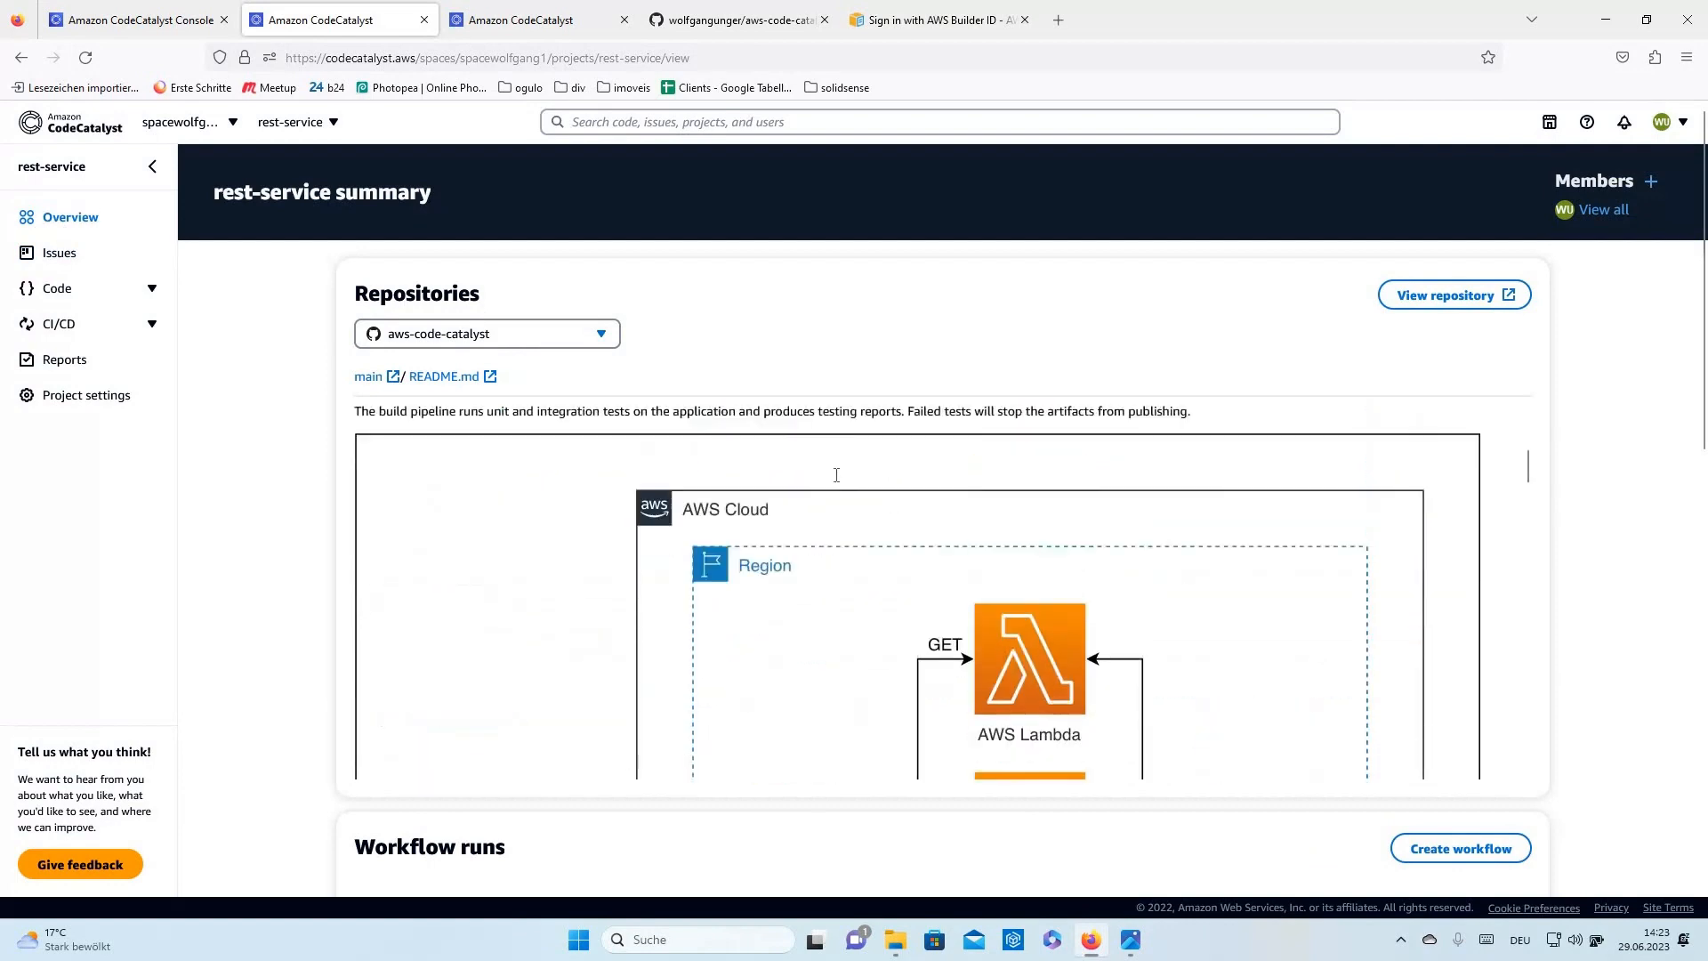
{"action": "scroll", "coordinate": [570, 472], "scroll_direction": "up", "scroll_amount": 2}
{"action": "scroll", "coordinate": [596, 467], "scroll_direction": "down", "scroll_amount": 8}
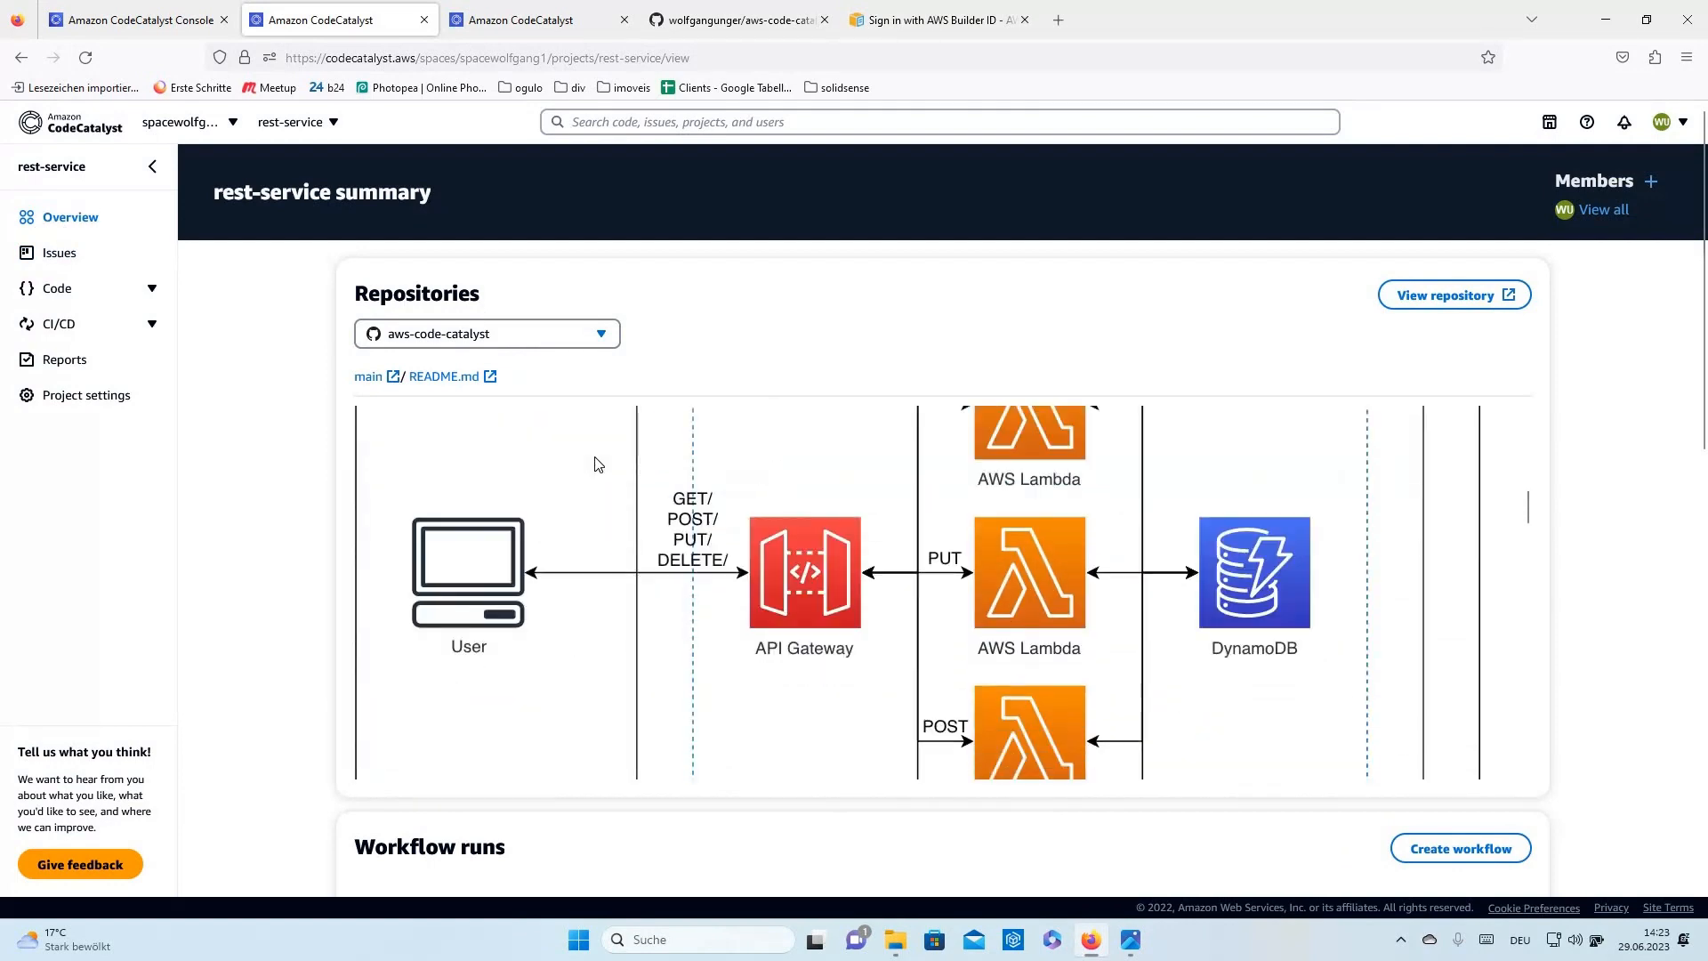
{"action": "scroll", "coordinate": [852, 464], "scroll_direction": "up", "scroll_amount": 3}
{"action": "scroll", "coordinate": [990, 502], "scroll_direction": "down", "scroll_amount": 6}
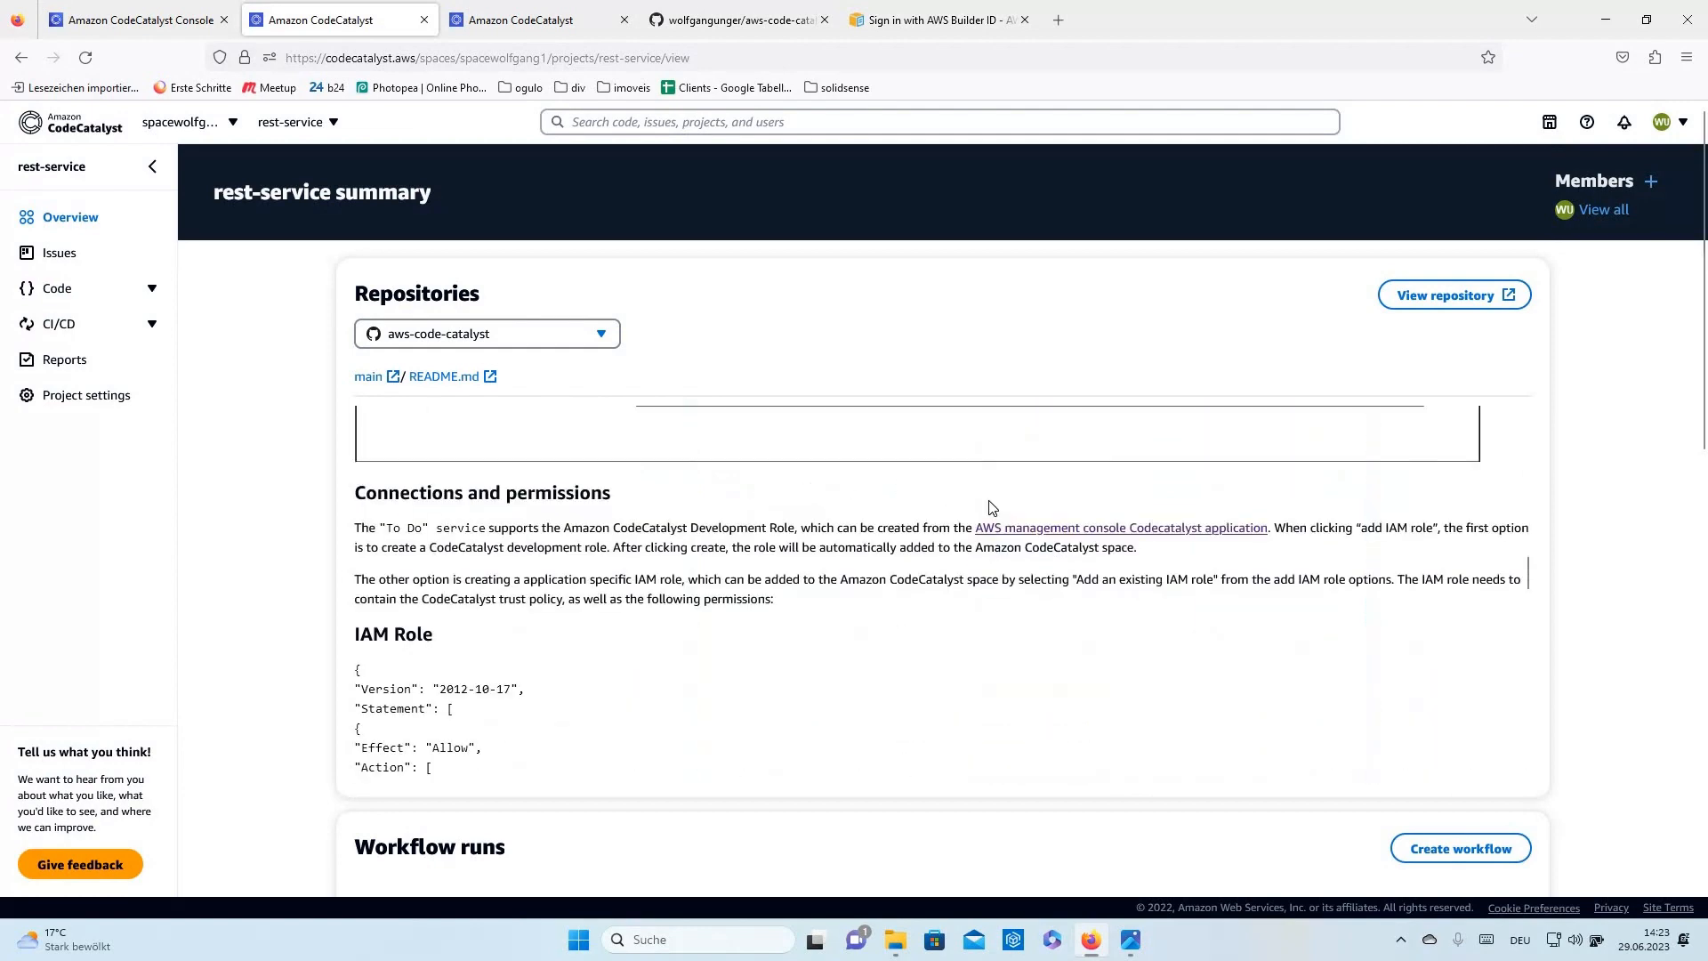
{"action": "scroll", "coordinate": [991, 508], "scroll_direction": "down", "scroll_amount": 4}
{"action": "scroll", "coordinate": [462, 587], "scroll_direction": "up", "scroll_amount": 4}
{"action": "left_click_drag", "start_coordinate": [626, 507], "coordinate": [377, 495]}
{"action": "left_click_drag", "start_coordinate": [522, 633], "coordinate": [371, 635]}
{"action": "left_click", "coordinate": [183, 21]}
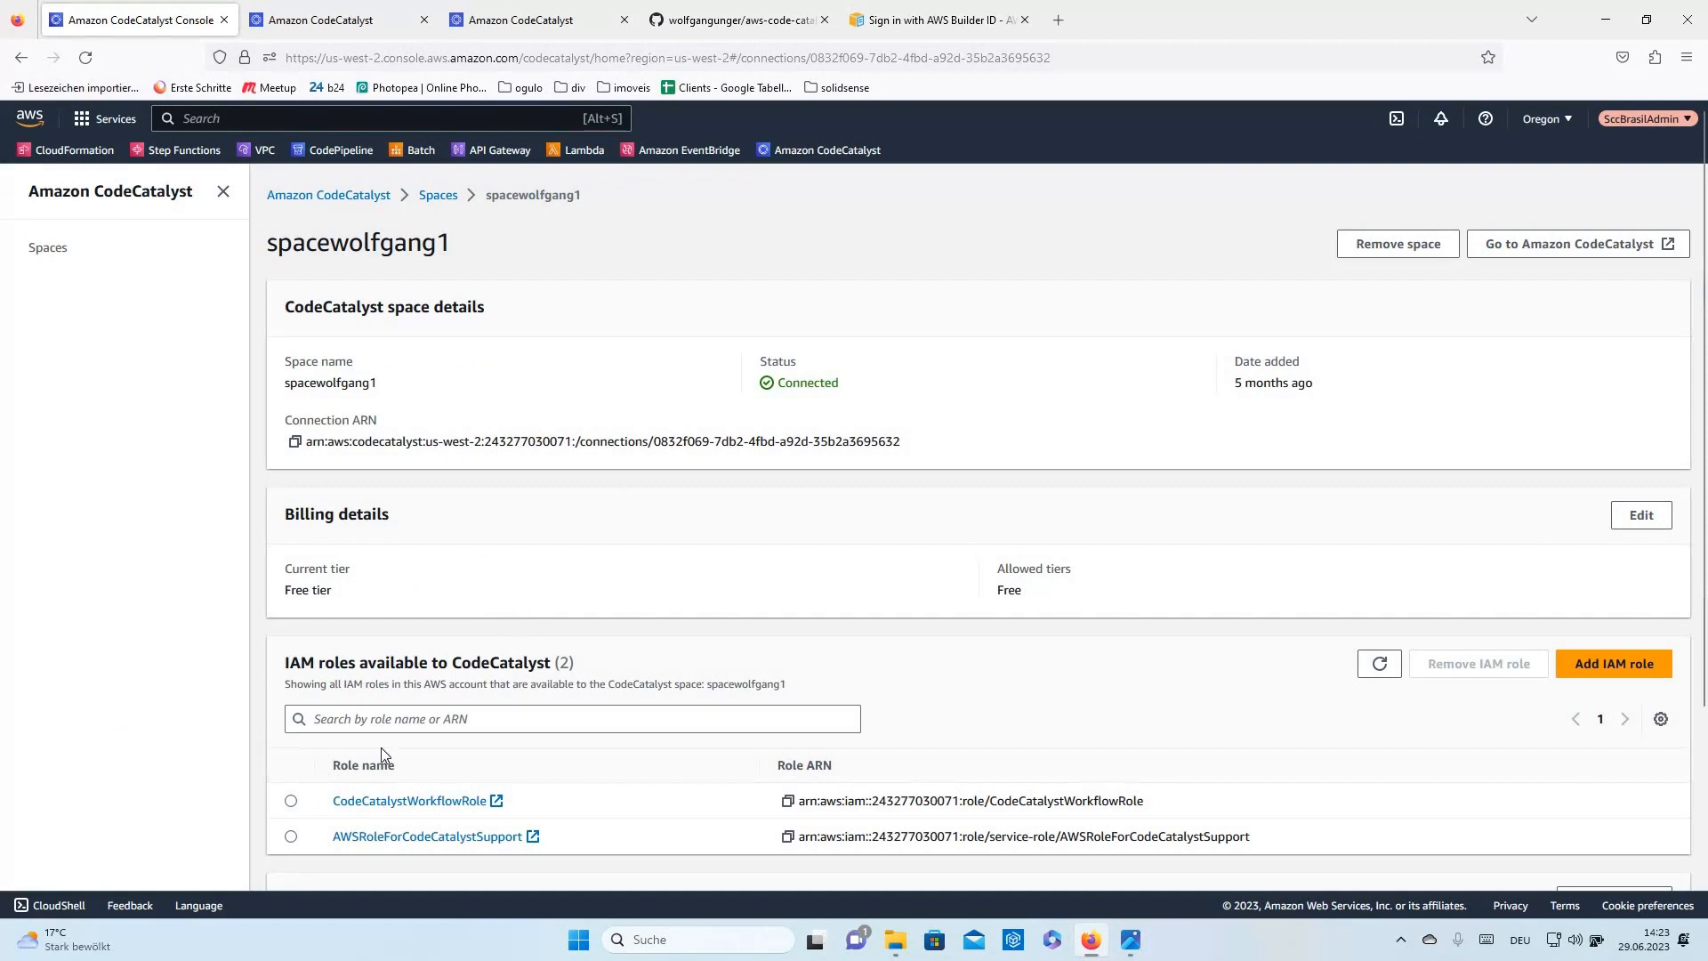
{"action": "left_click", "coordinate": [328, 21]}
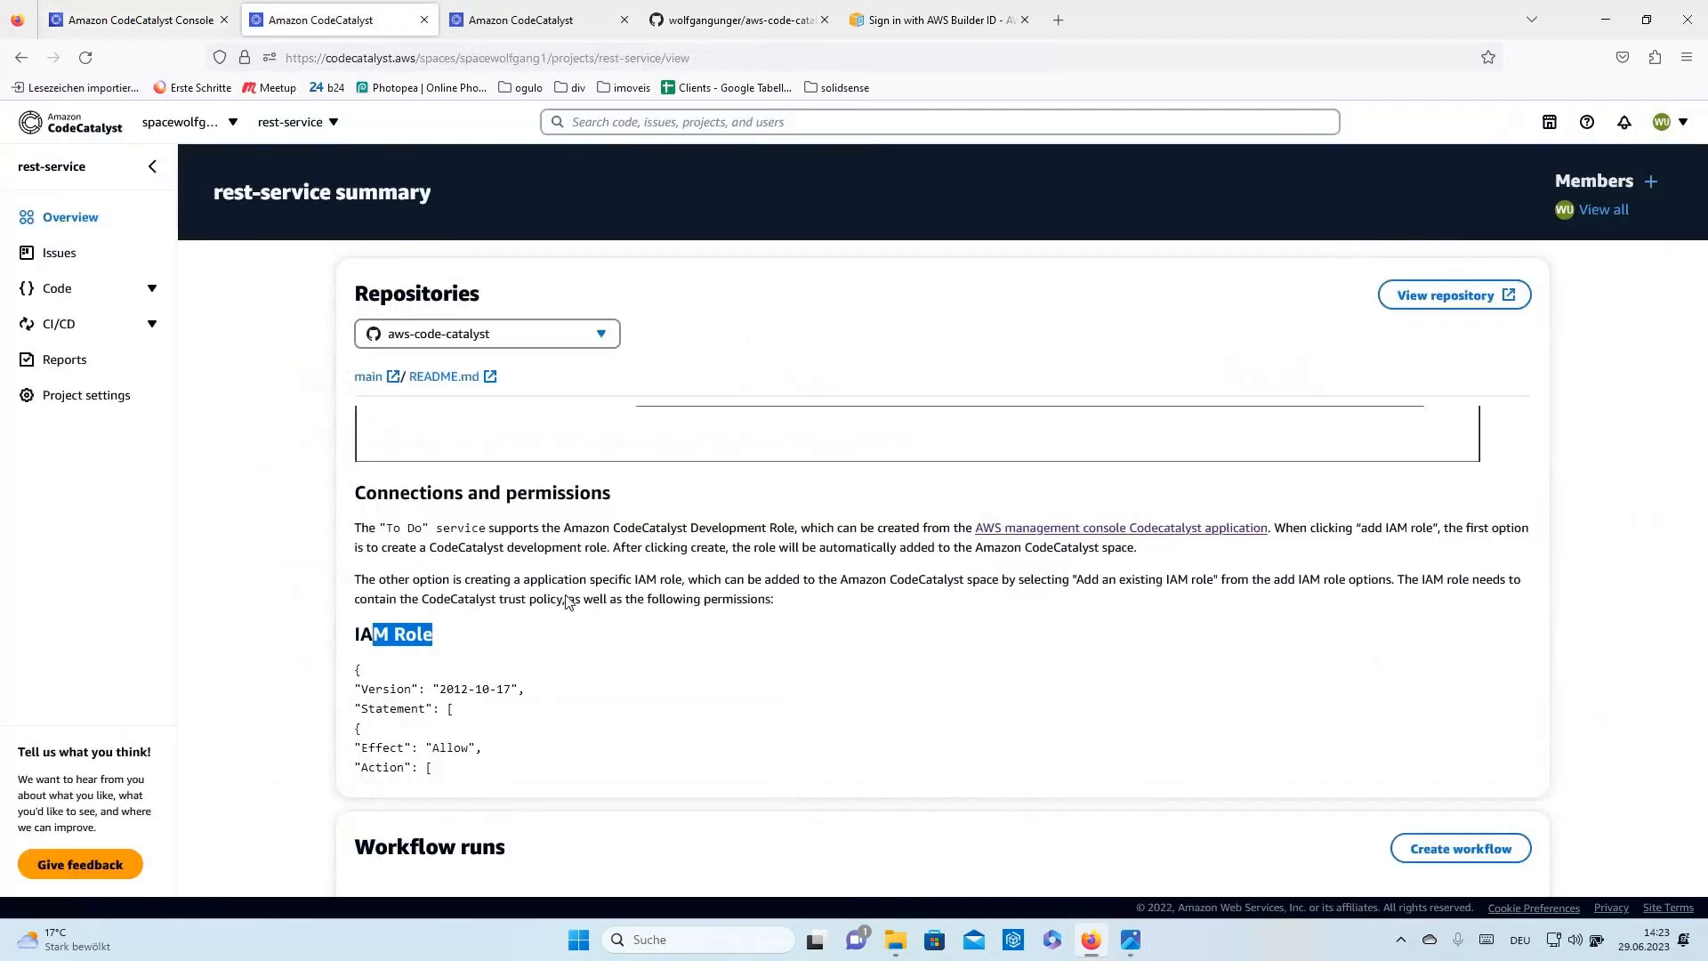
- Scroll to the three successful CDK_Build_Git and CDK_Build workflow runs and two Dev Environments
{"action": "scroll", "coordinate": [574, 638], "scroll_direction": "down", "scroll_amount": 1}
{"action": "scroll", "coordinate": [574, 638], "scroll_direction": "down", "scroll_amount": 2}
{"action": "left_click_drag", "start_coordinate": [467, 712], "coordinate": [334, 438]}
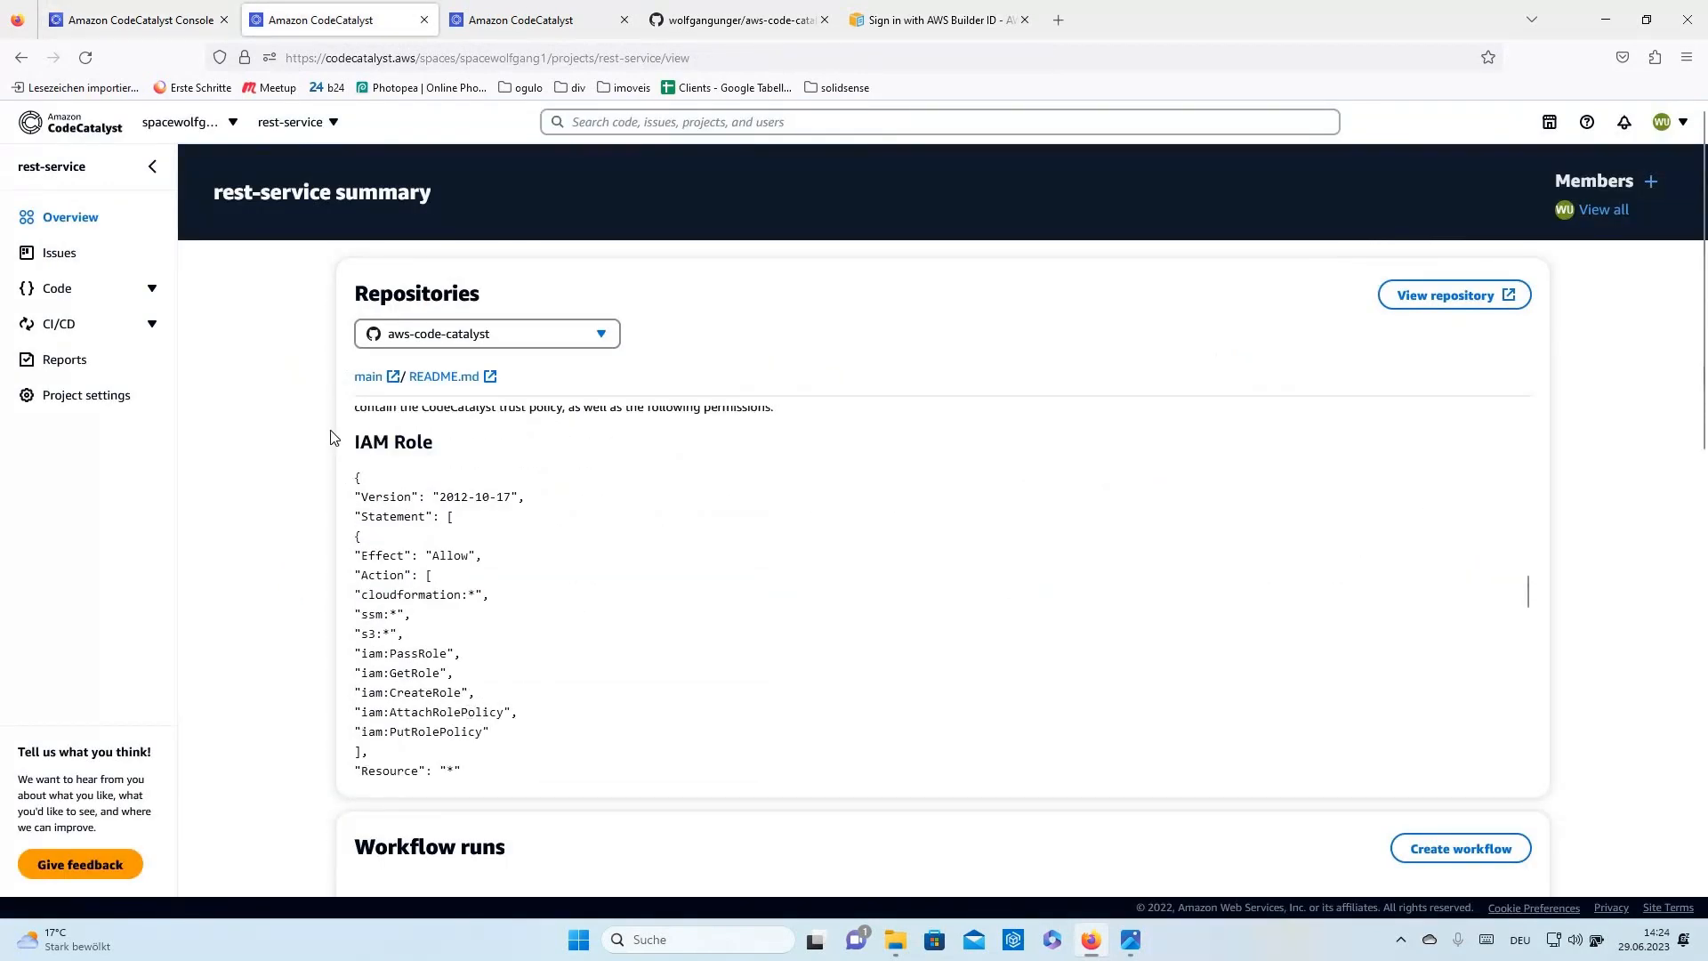
{"action": "scroll", "coordinate": [782, 482], "scroll_direction": "down", "scroll_amount": 2}
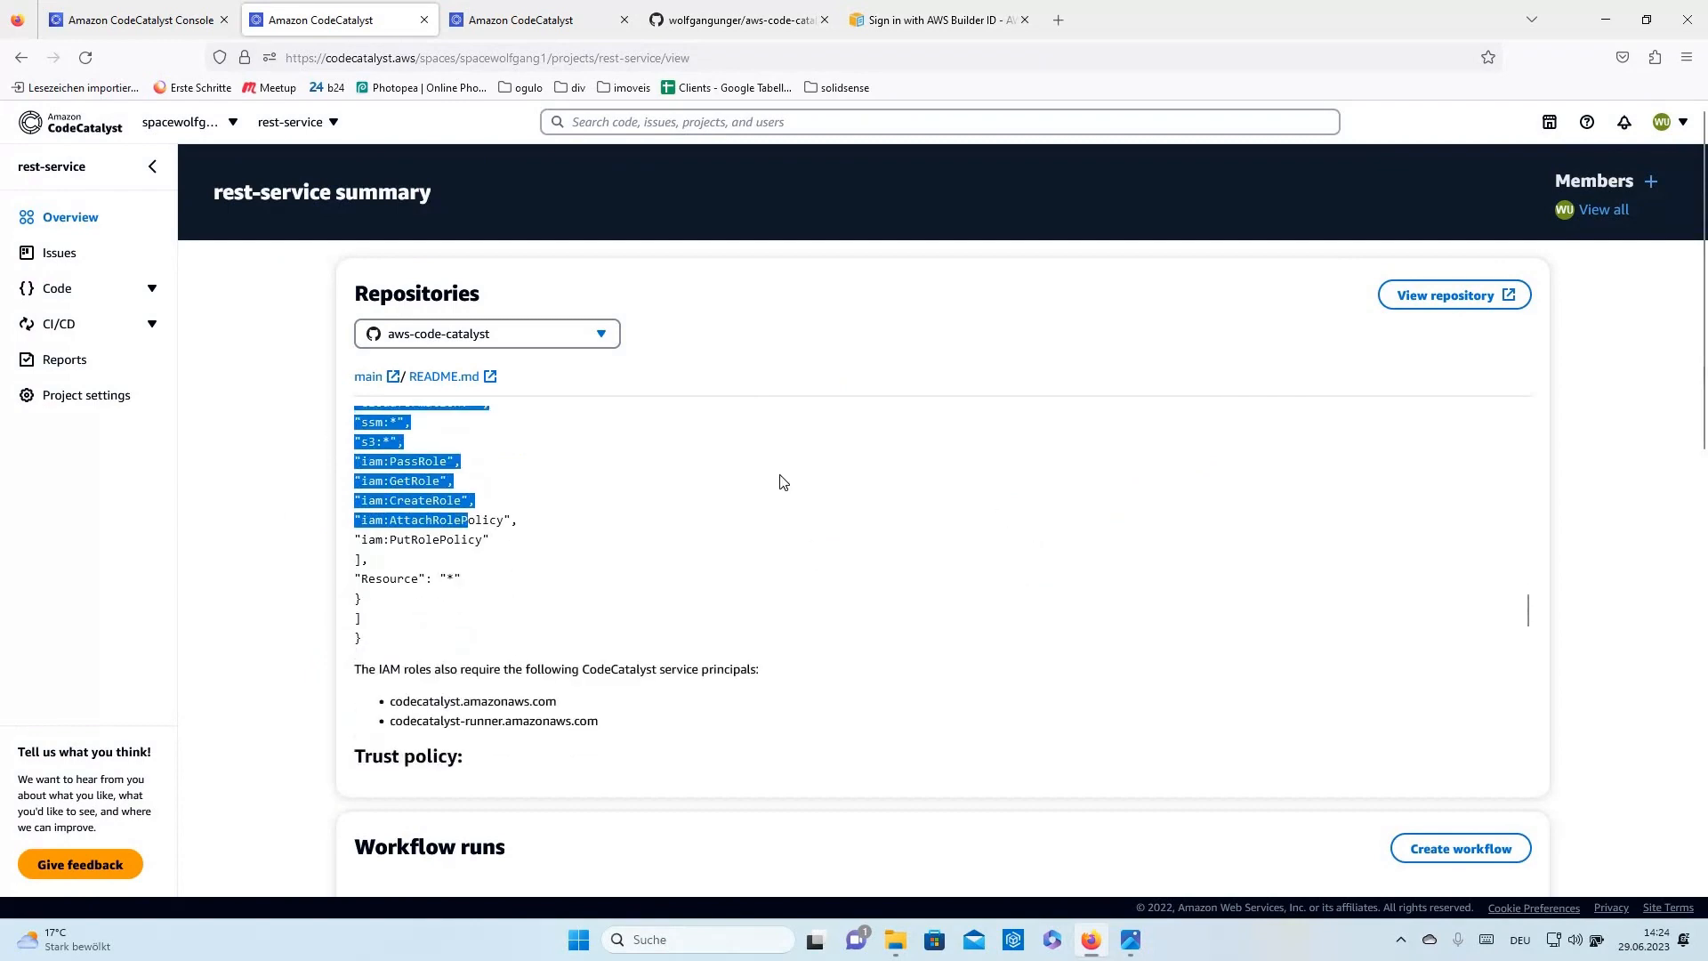
{"action": "scroll", "coordinate": [782, 482], "scroll_direction": "down", "scroll_amount": 5}
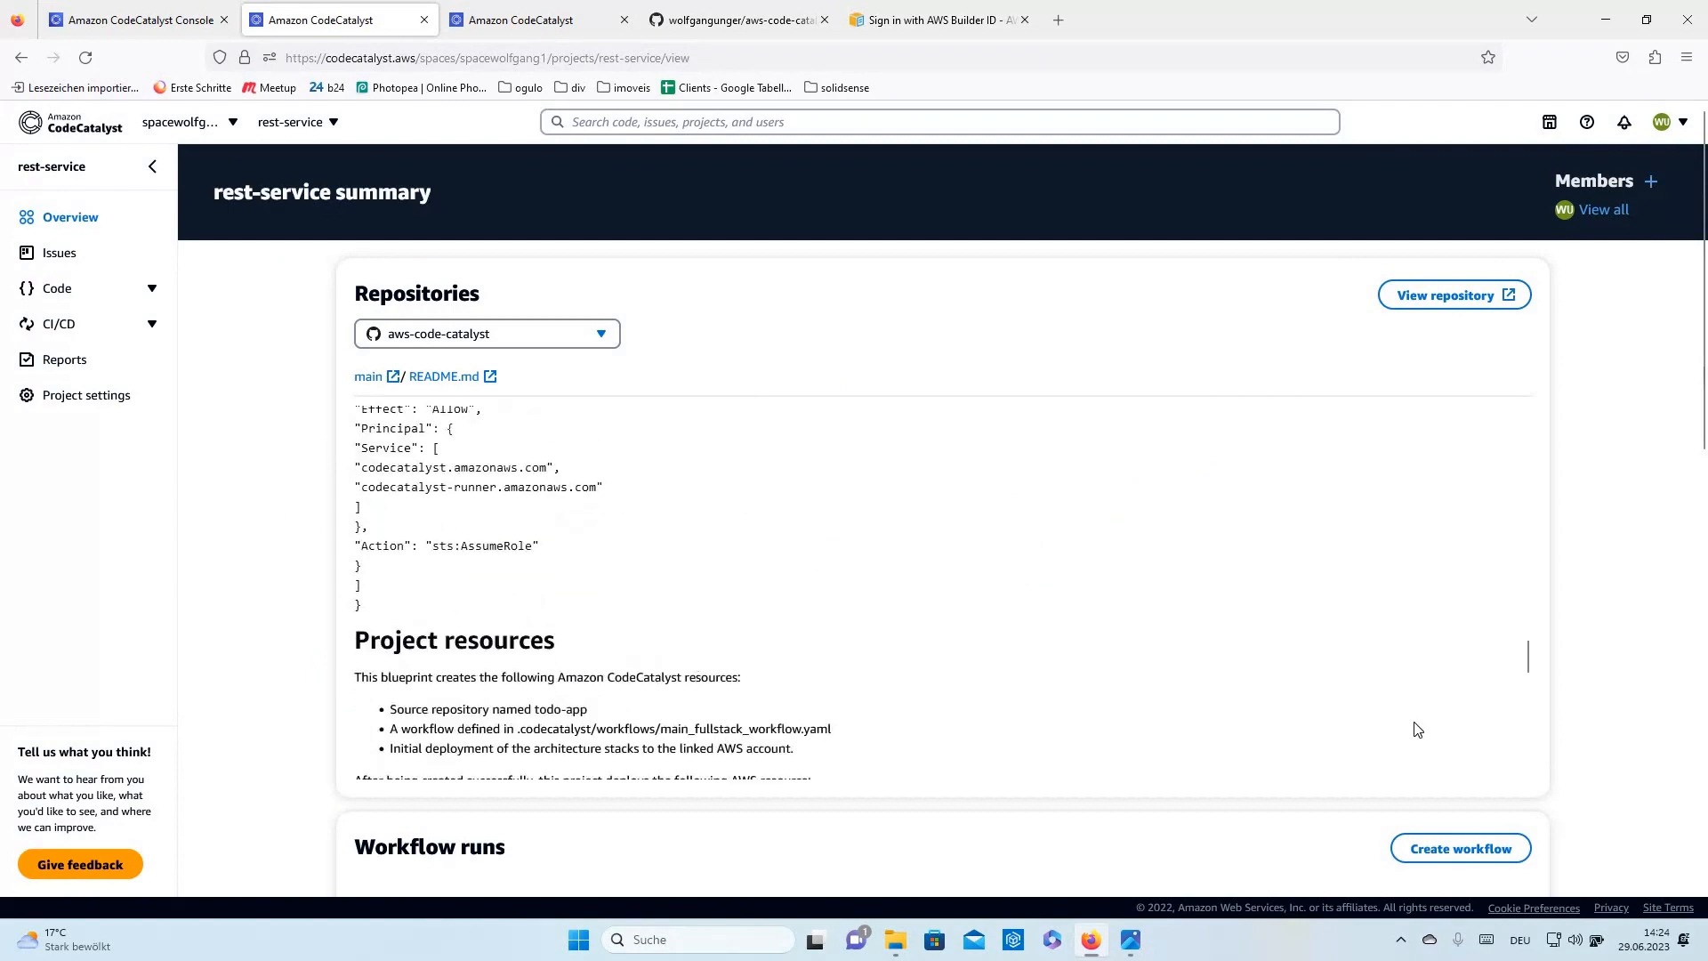
{"action": "scroll", "coordinate": [1417, 730], "scroll_direction": "down", "scroll_amount": 6}
{"action": "scroll", "coordinate": [1450, 725], "scroll_direction": "down", "scroll_amount": 7}
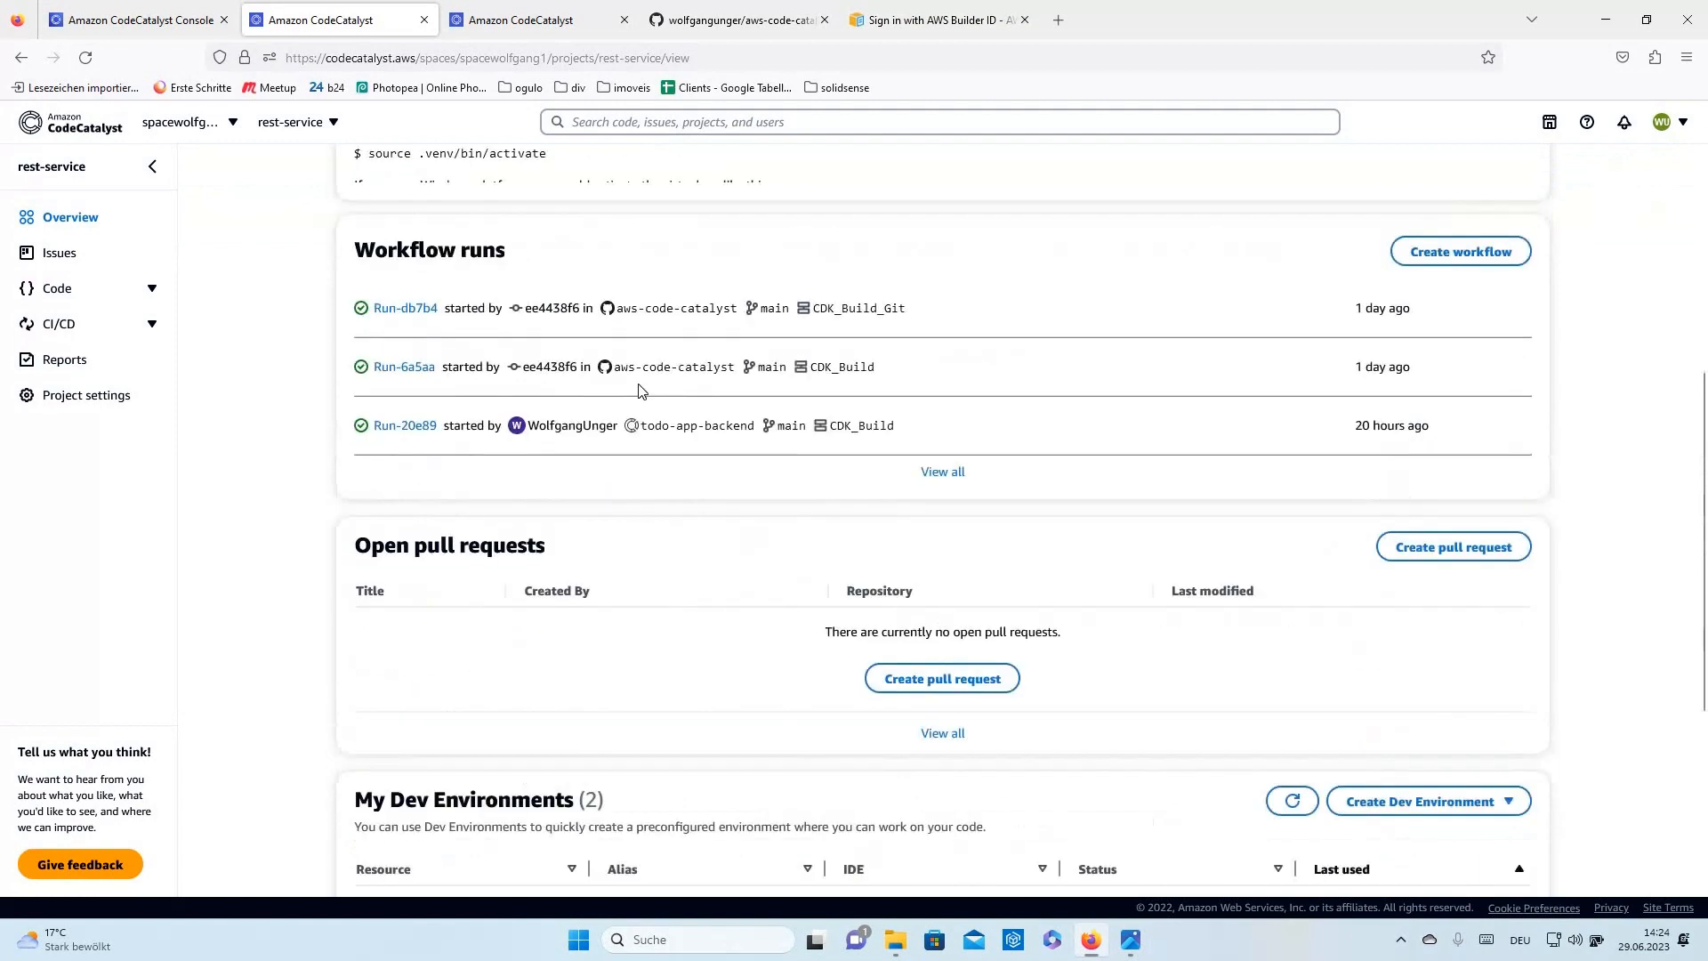
{"action": "scroll", "coordinate": [642, 392], "scroll_direction": "down", "scroll_amount": 1}
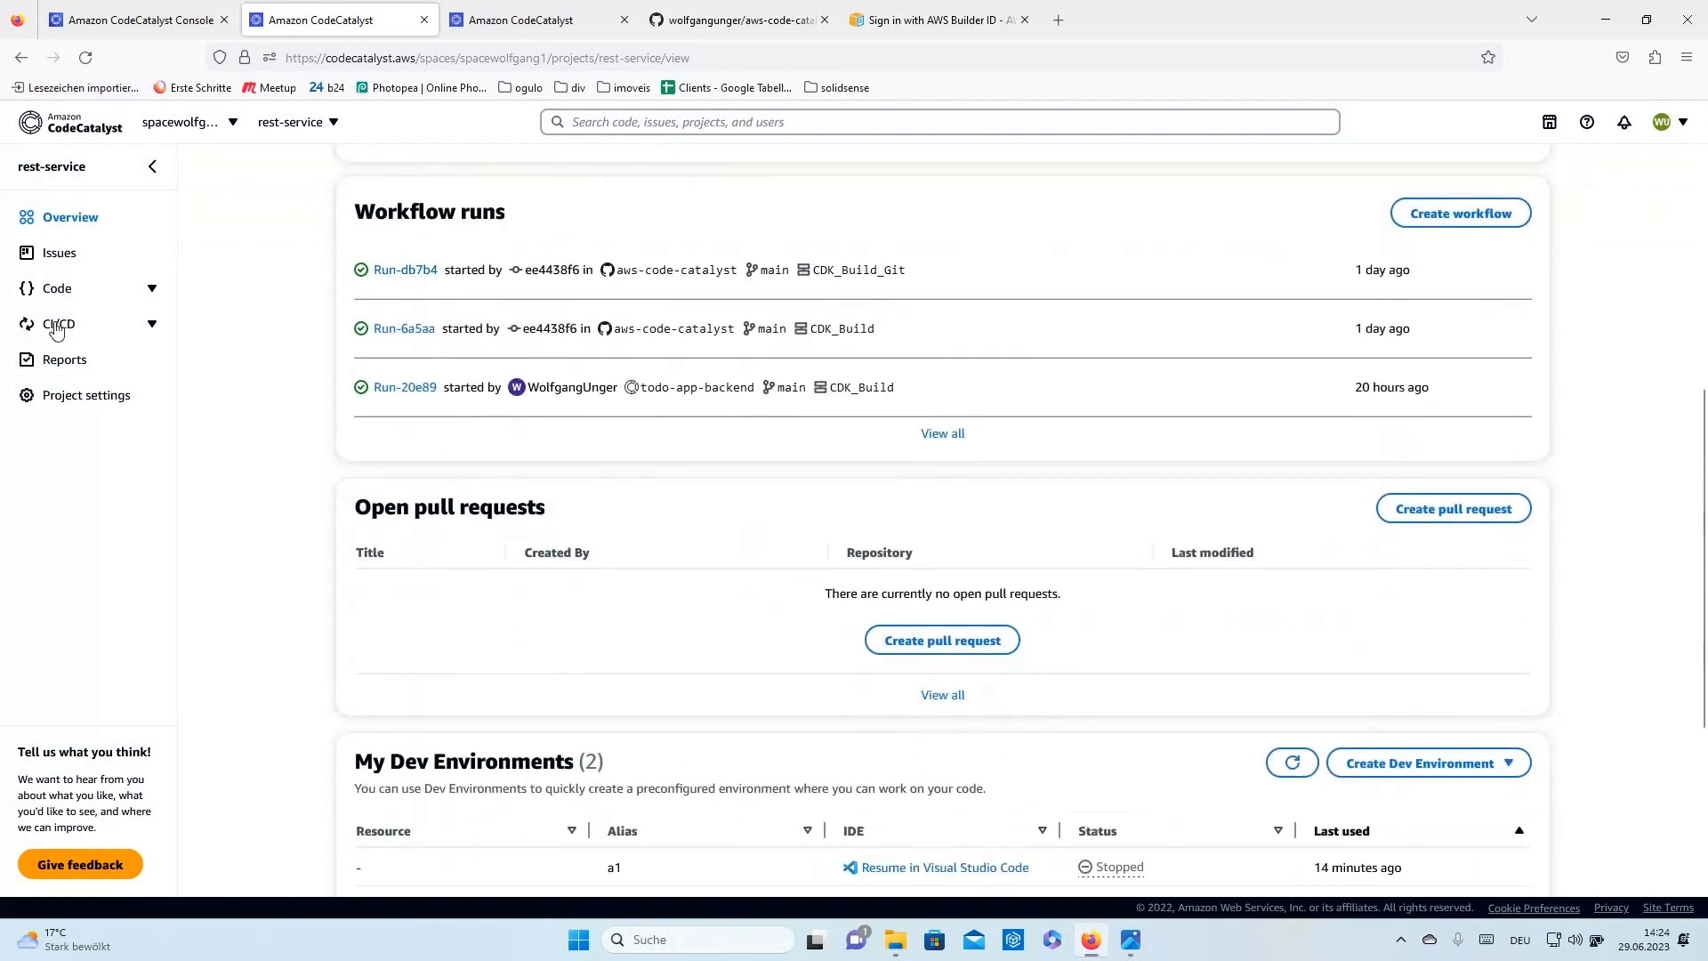
{"action": "scroll", "coordinate": [687, 621], "scroll_direction": "down", "scroll_amount": 4}
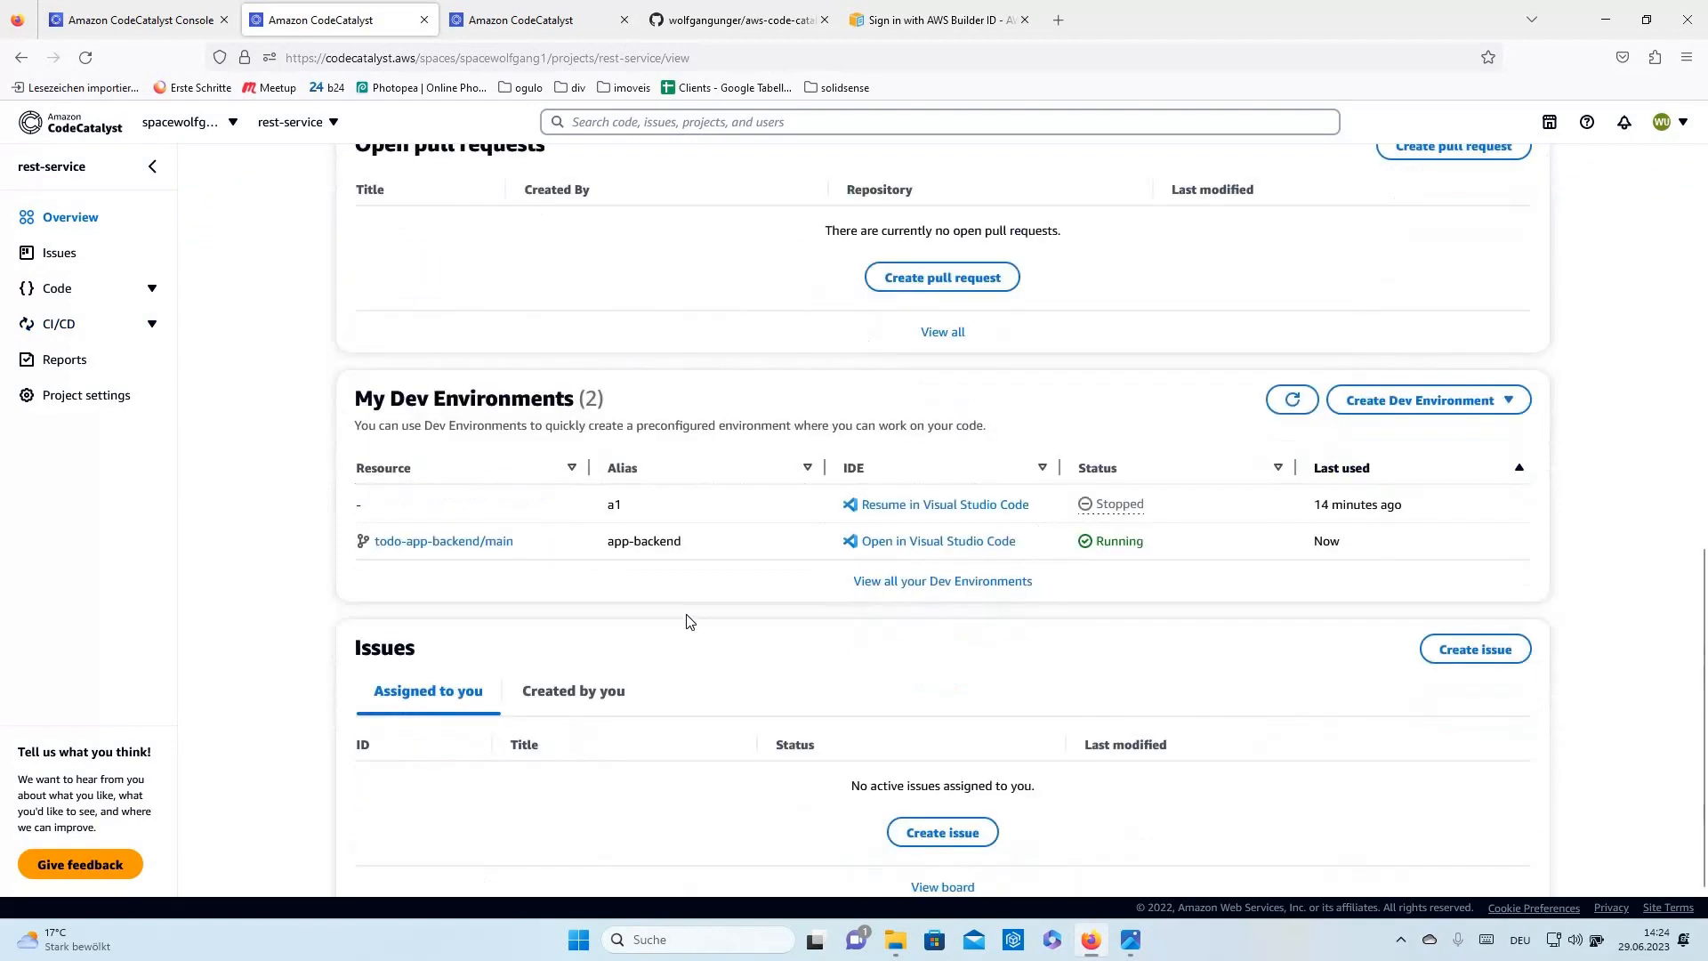
{"action": "scroll", "coordinate": [152, 274], "scroll_direction": "up", "scroll_amount": 4}
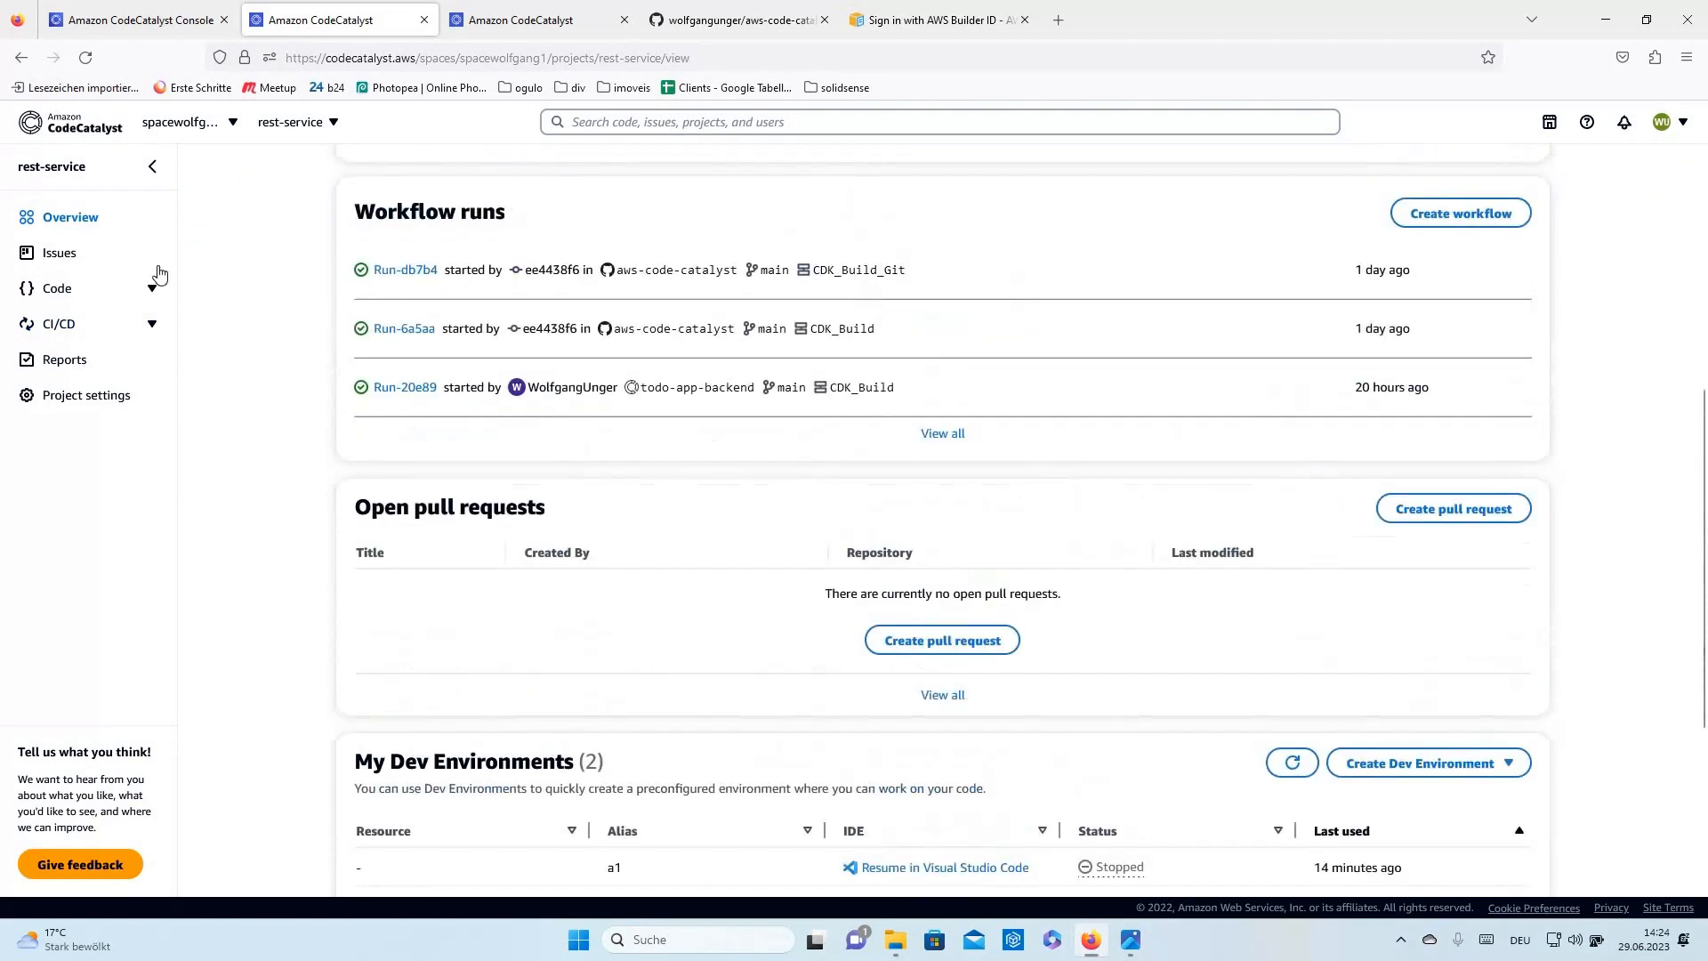
- Open the Issues board and try moving 'Implement API Crud Methods' out of To do
{"action": "left_click", "coordinate": [65, 255]}
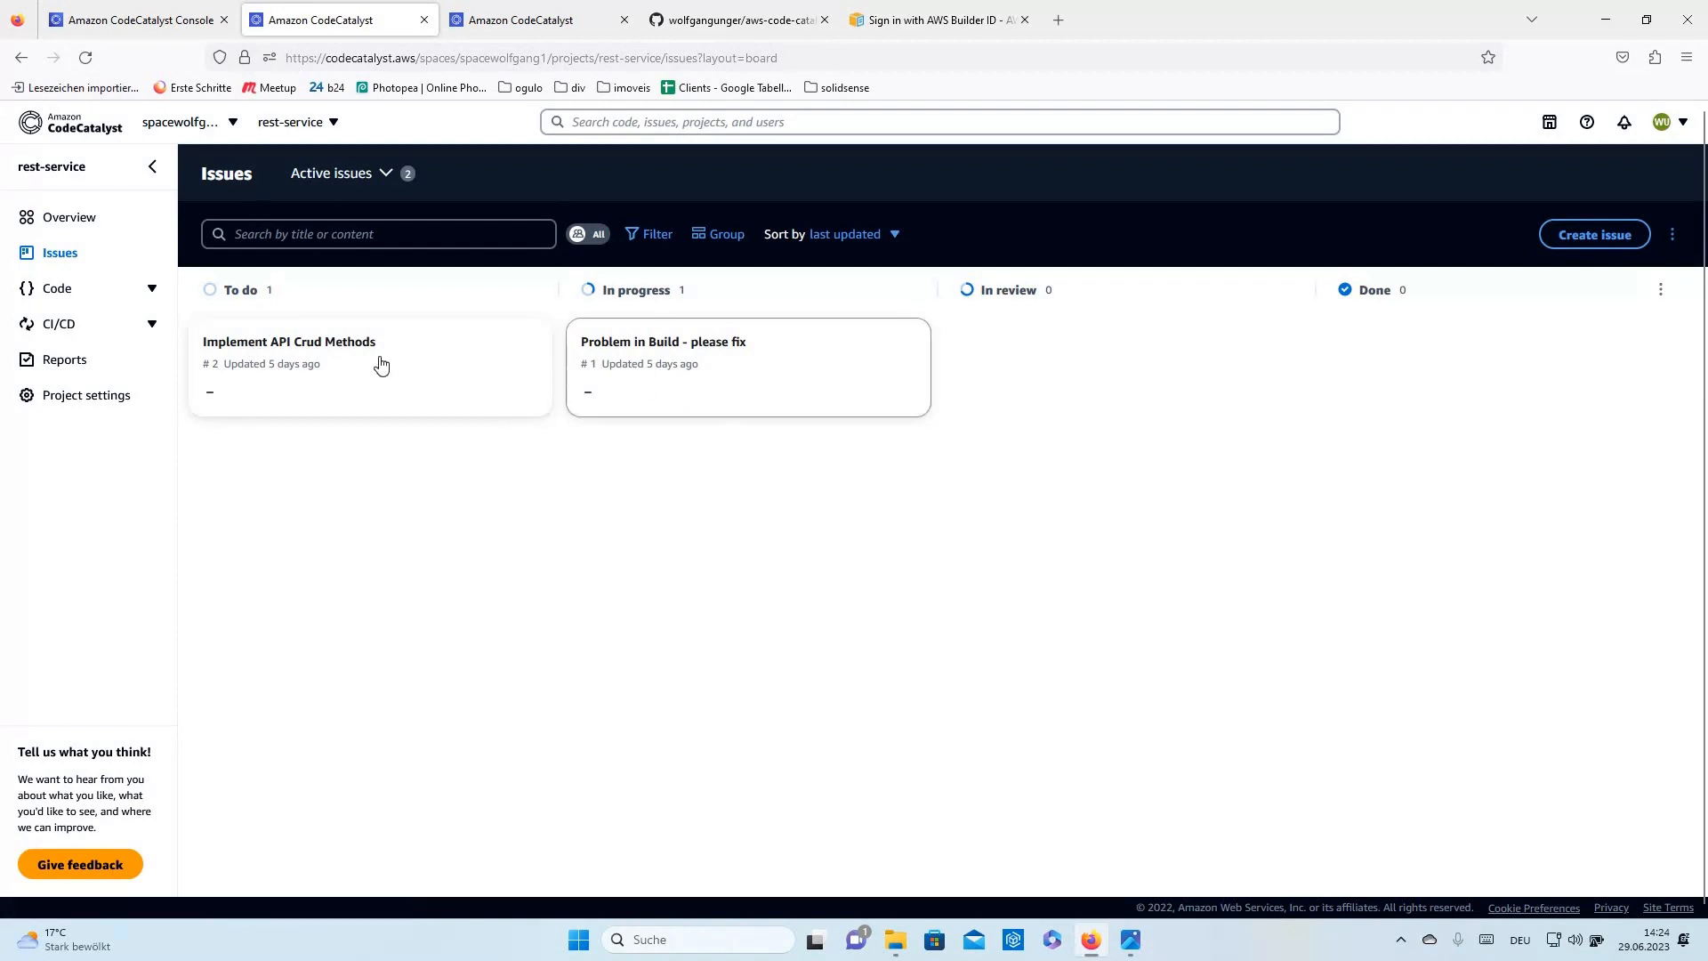
{"action": "left_click_drag", "start_coordinate": [383, 364], "coordinate": [678, 409]}
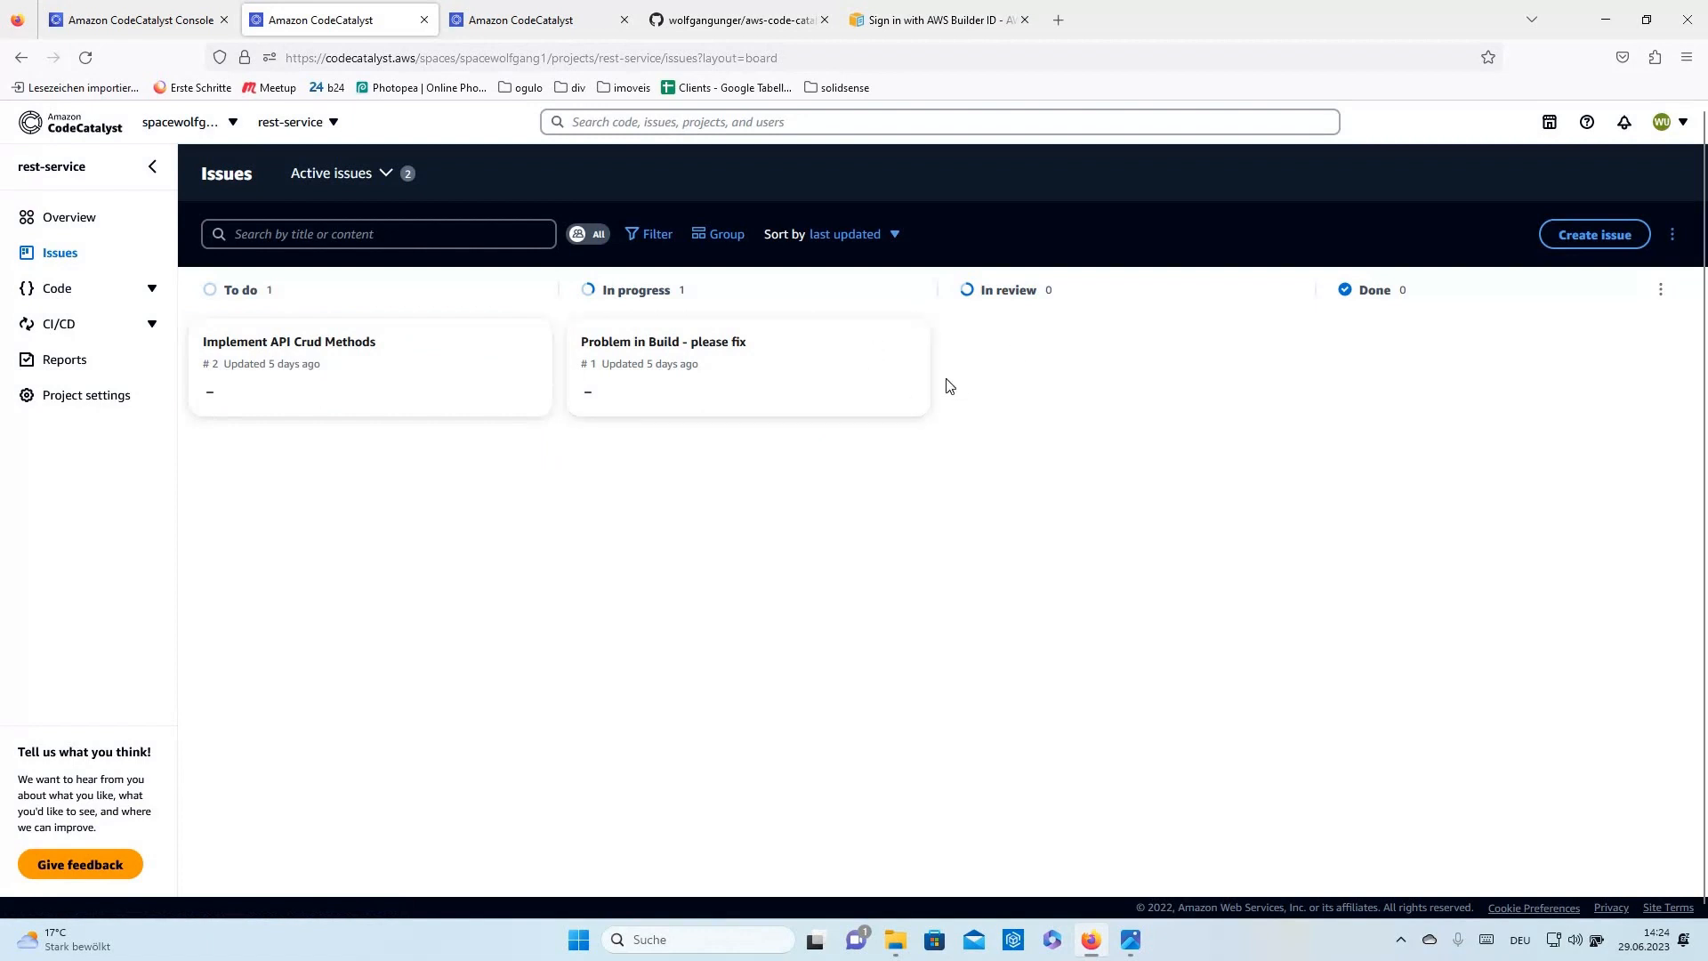
{"action": "left_click", "coordinate": [61, 294]}
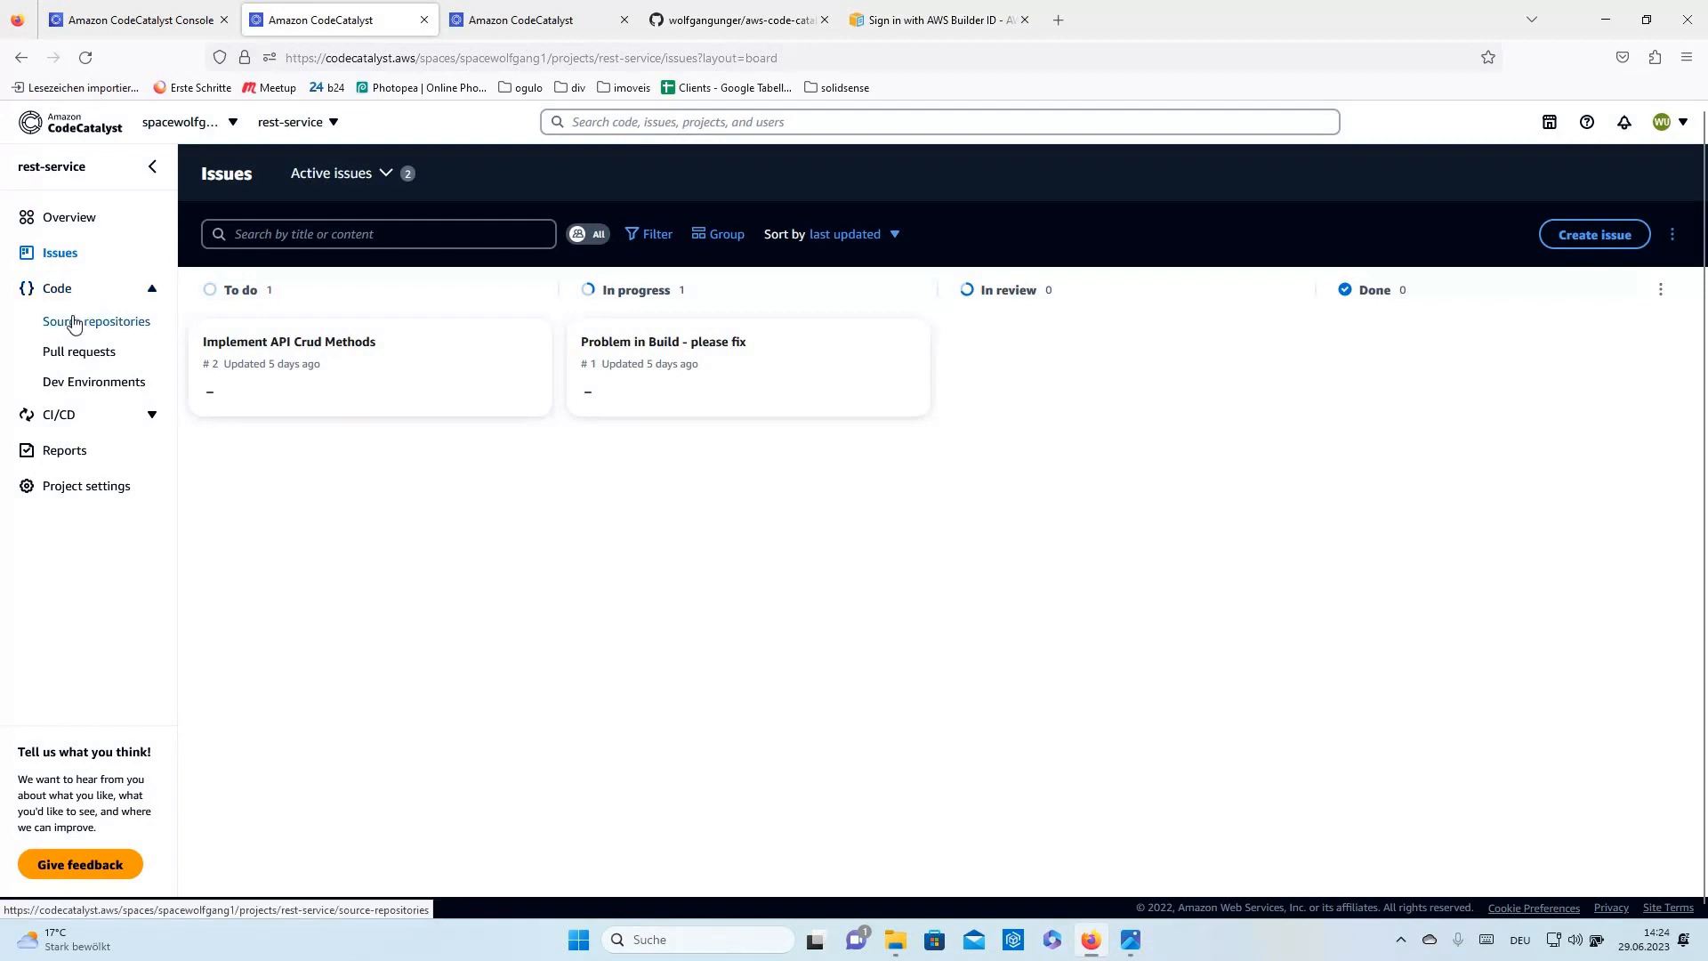
- From source repositories, explore linking an existing GitHub repository, then back out of the form
{"action": "left_click", "coordinate": [78, 322]}
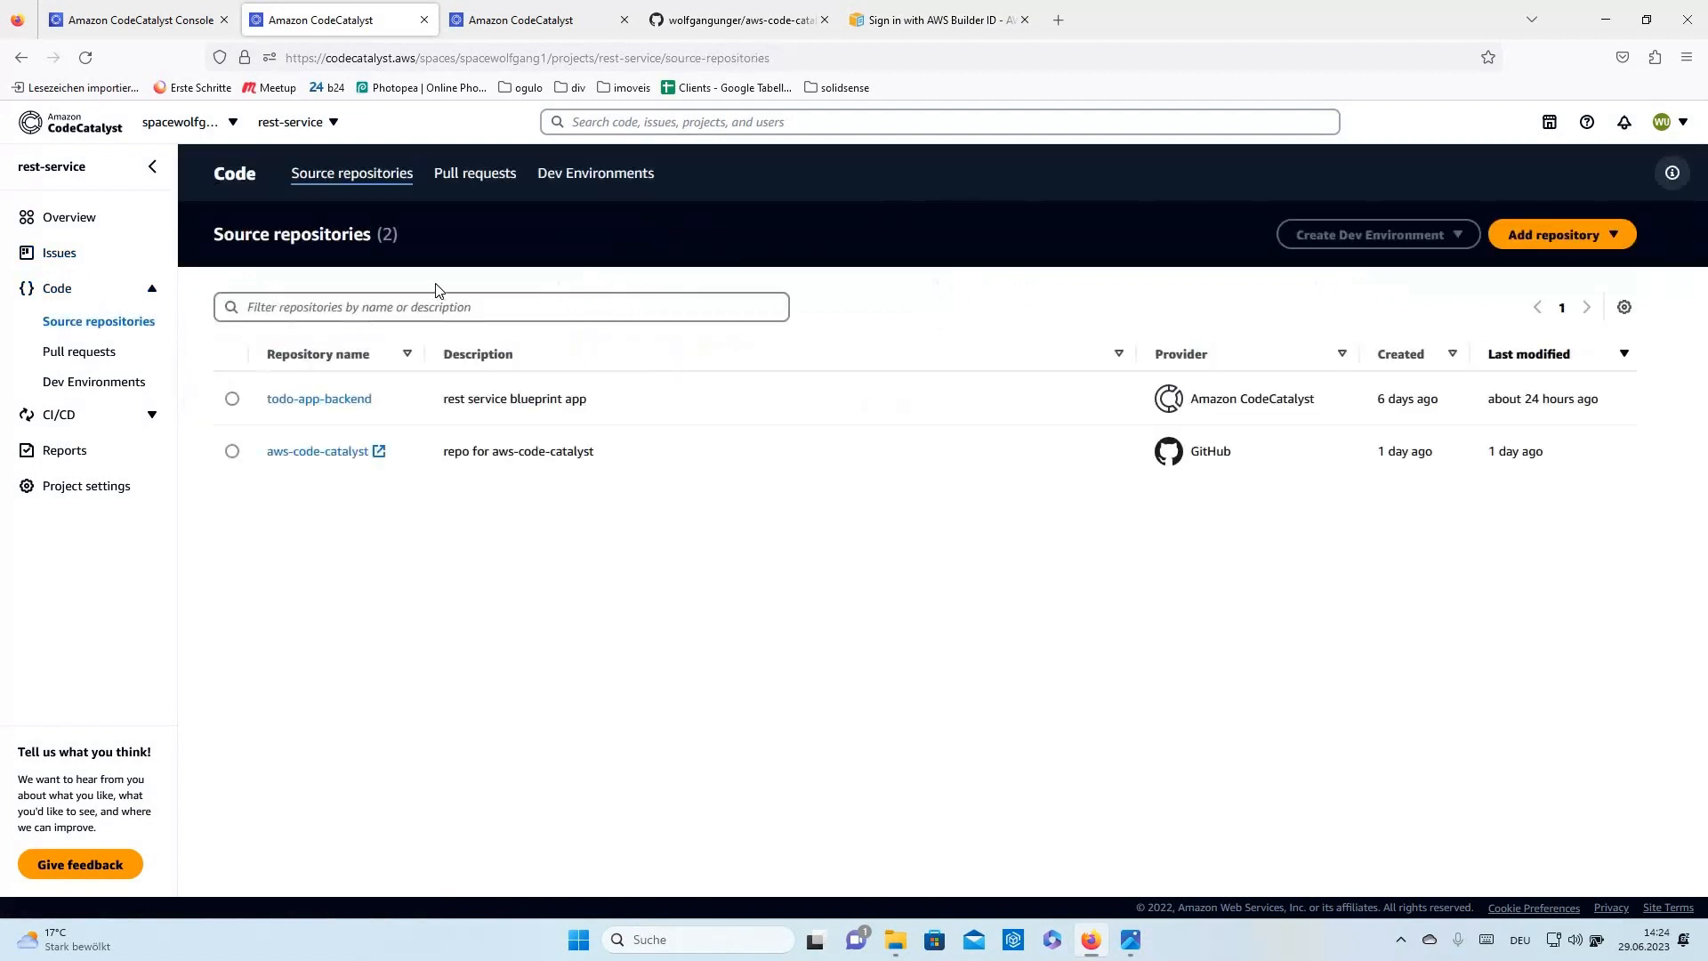
{"action": "left_click", "coordinate": [1593, 236]}
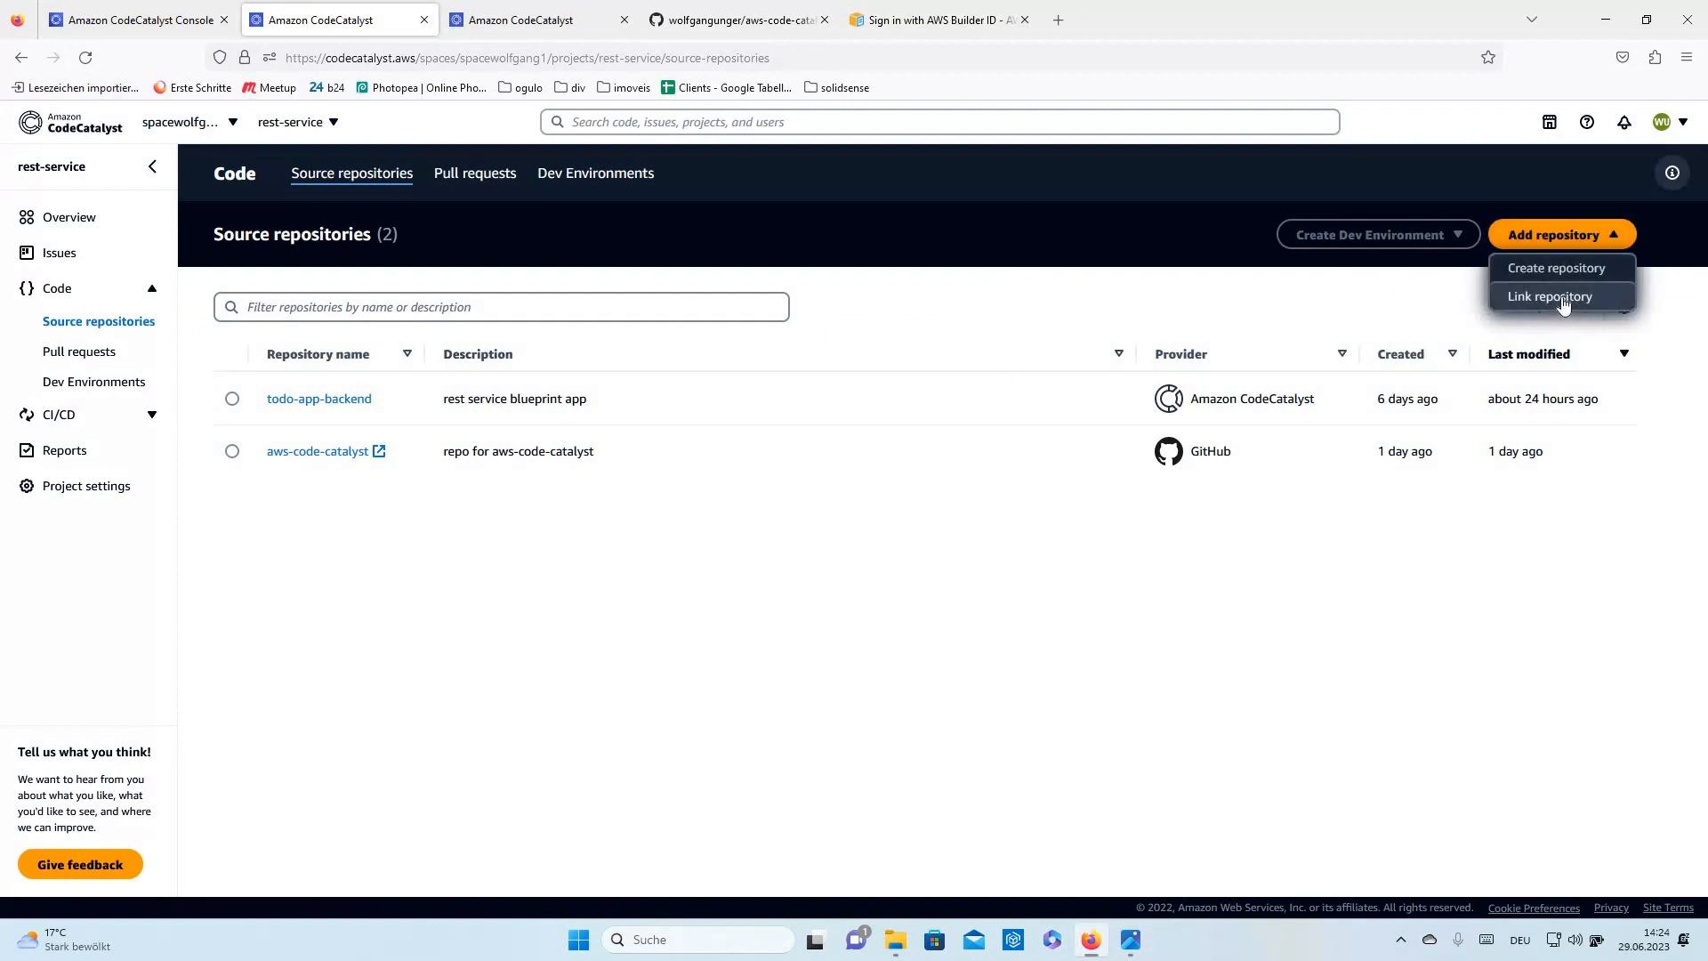
{"action": "left_click", "coordinate": [449, 573]}
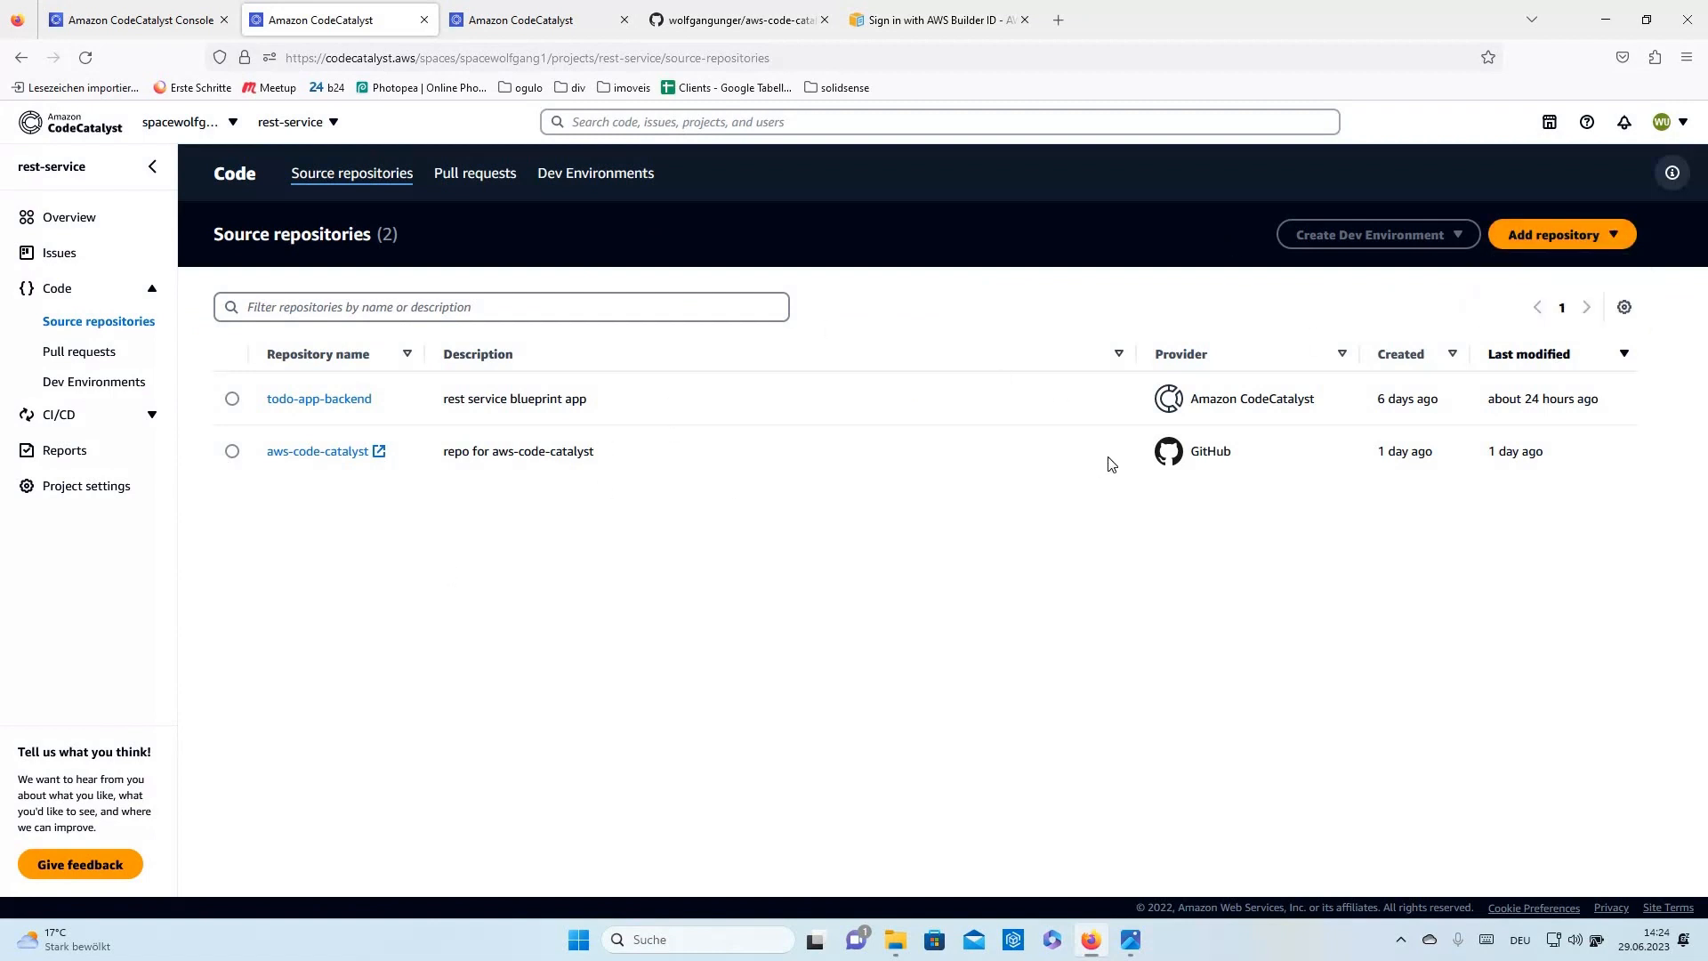
{"action": "double_click", "coordinate": [1211, 458]}
{"action": "left_click", "coordinate": [1607, 235]}
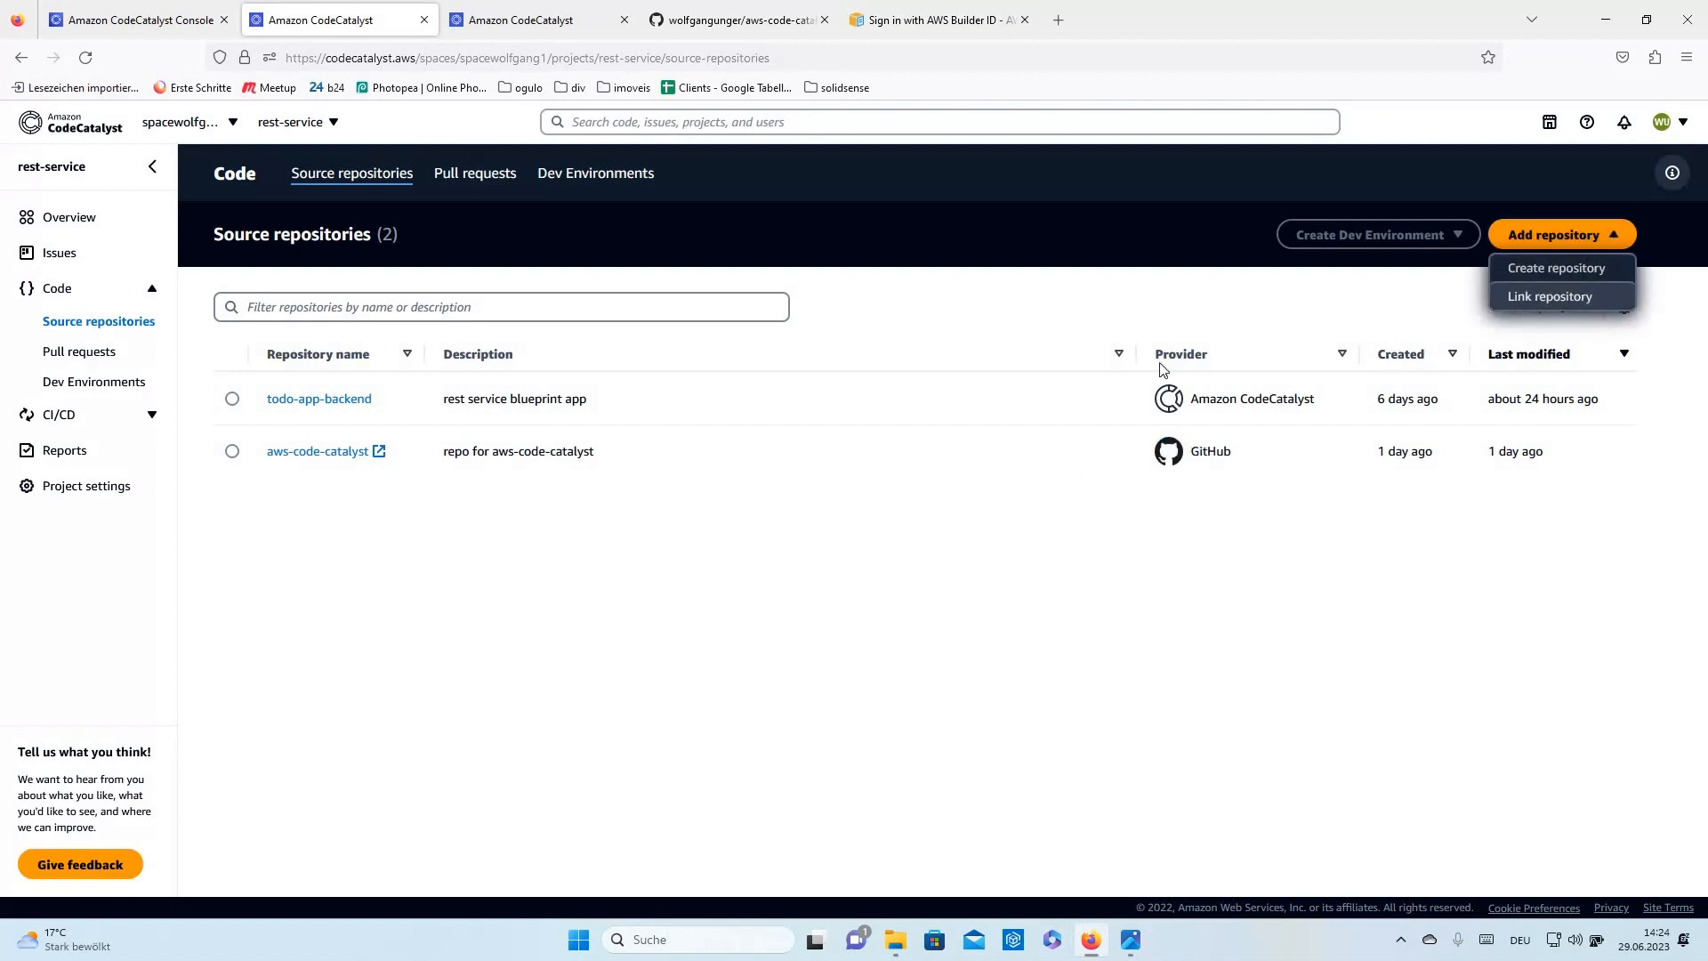
{"action": "key", "text": "Return"}
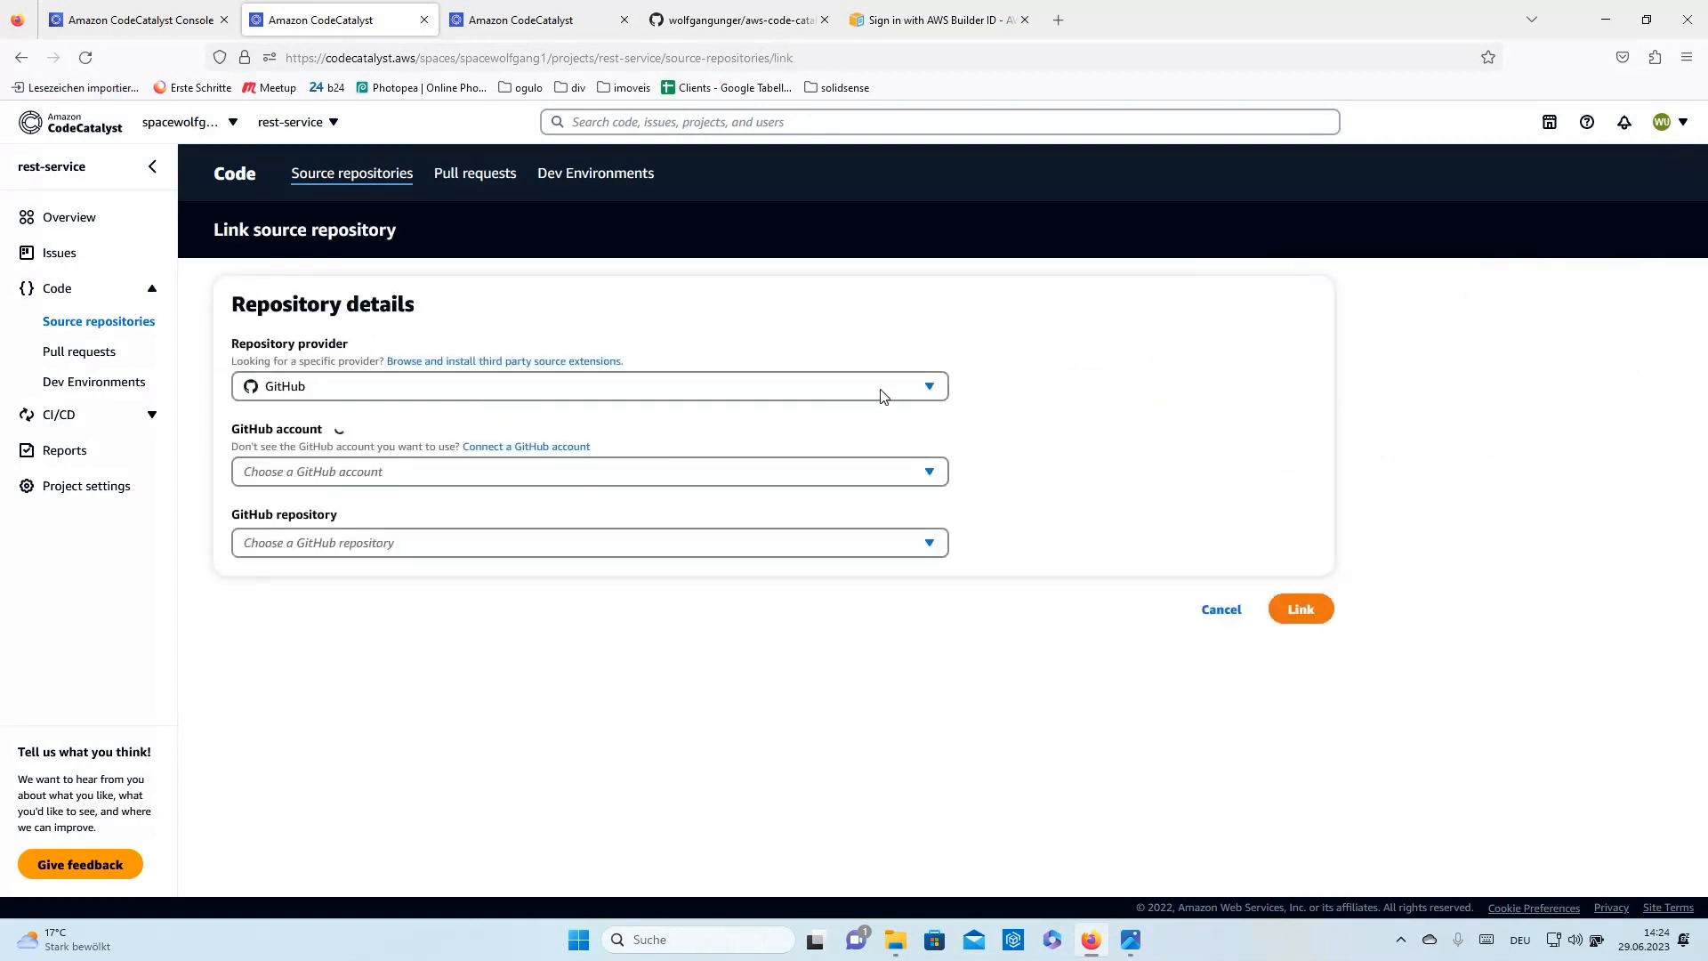
{"action": "left_click", "coordinate": [883, 396]}
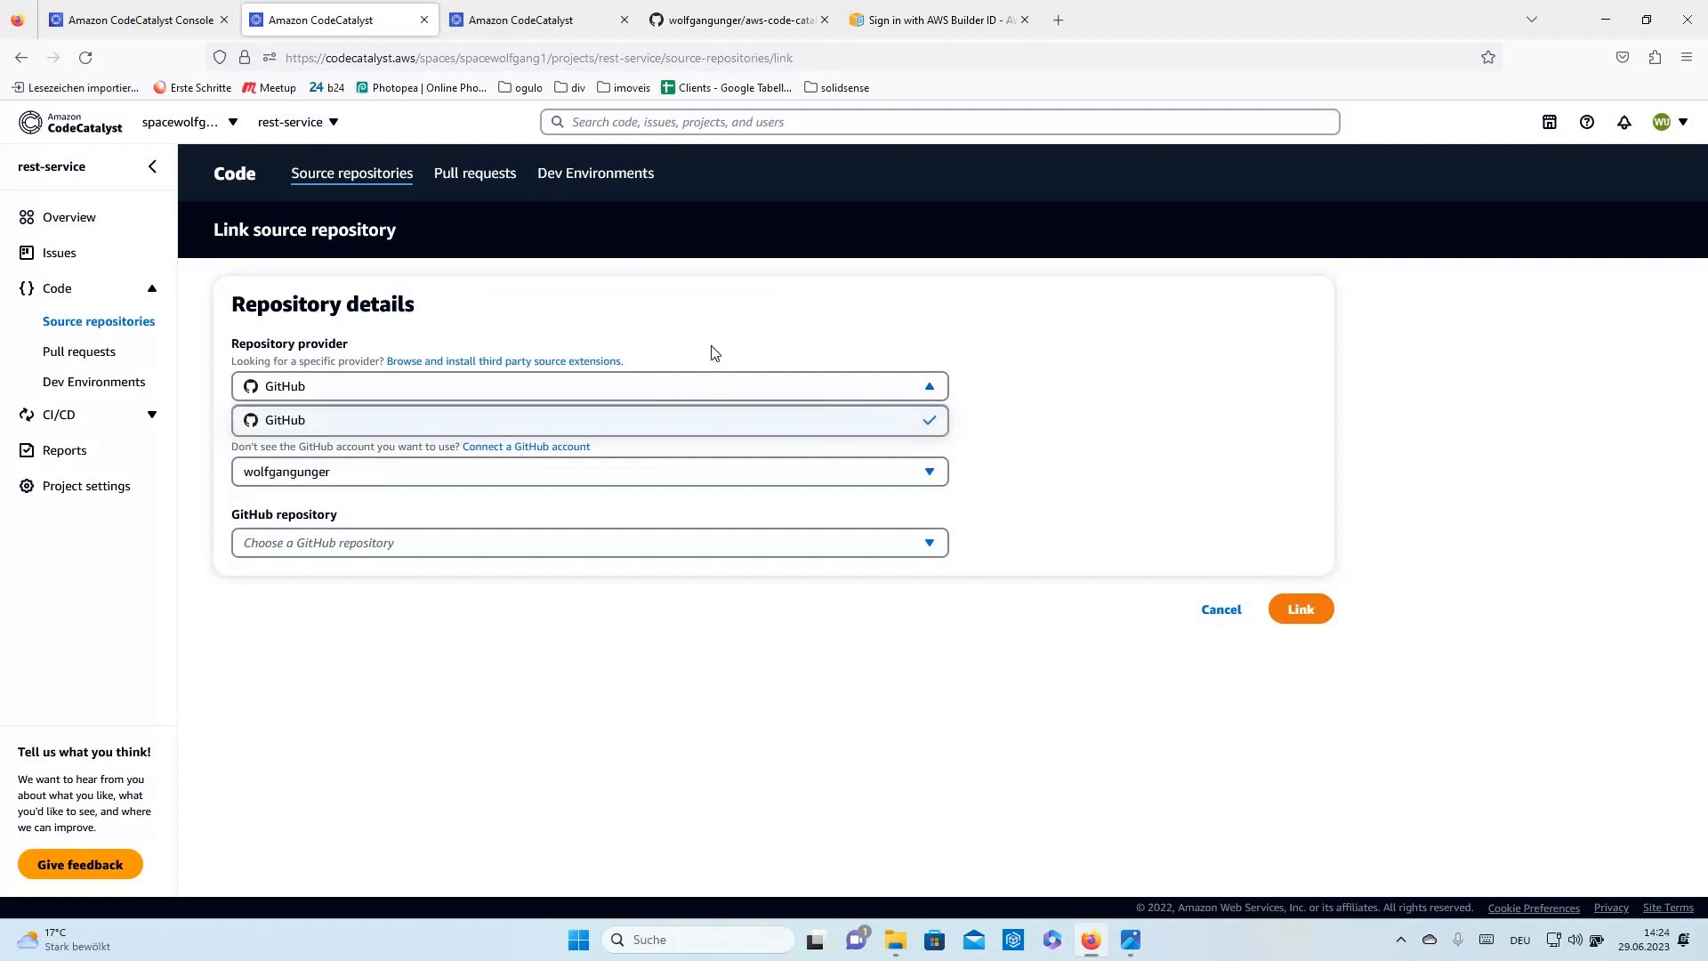
{"action": "left_click", "coordinate": [289, 422]}
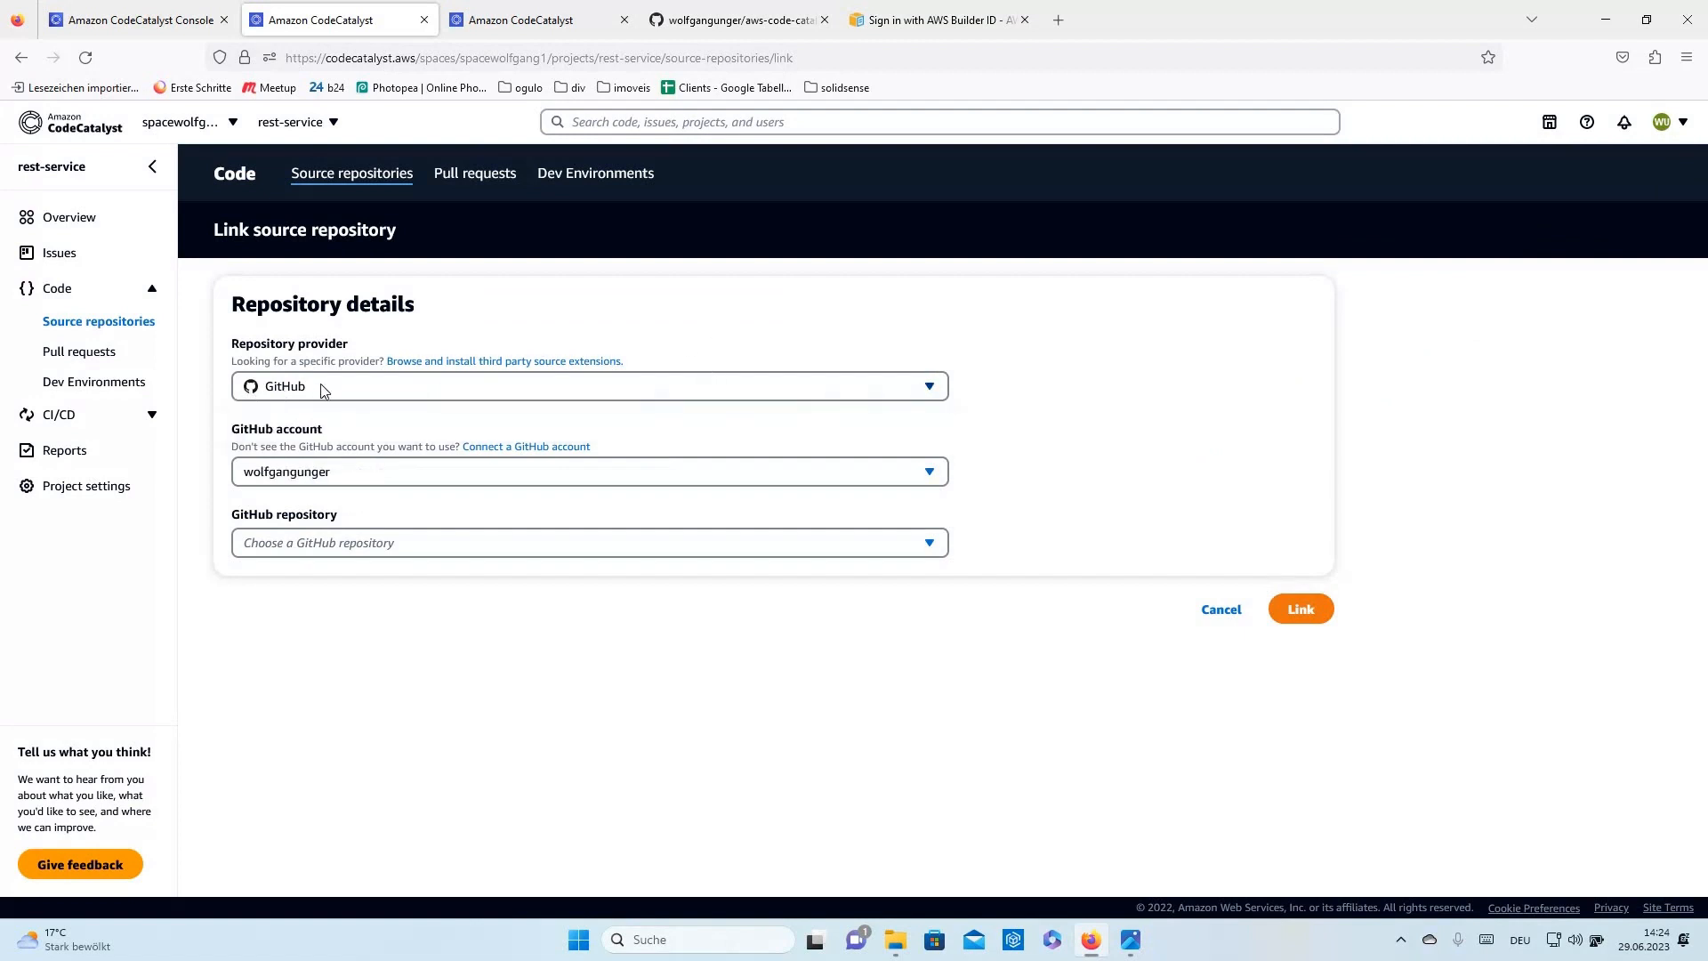
{"action": "left_click", "coordinate": [562, 361]}
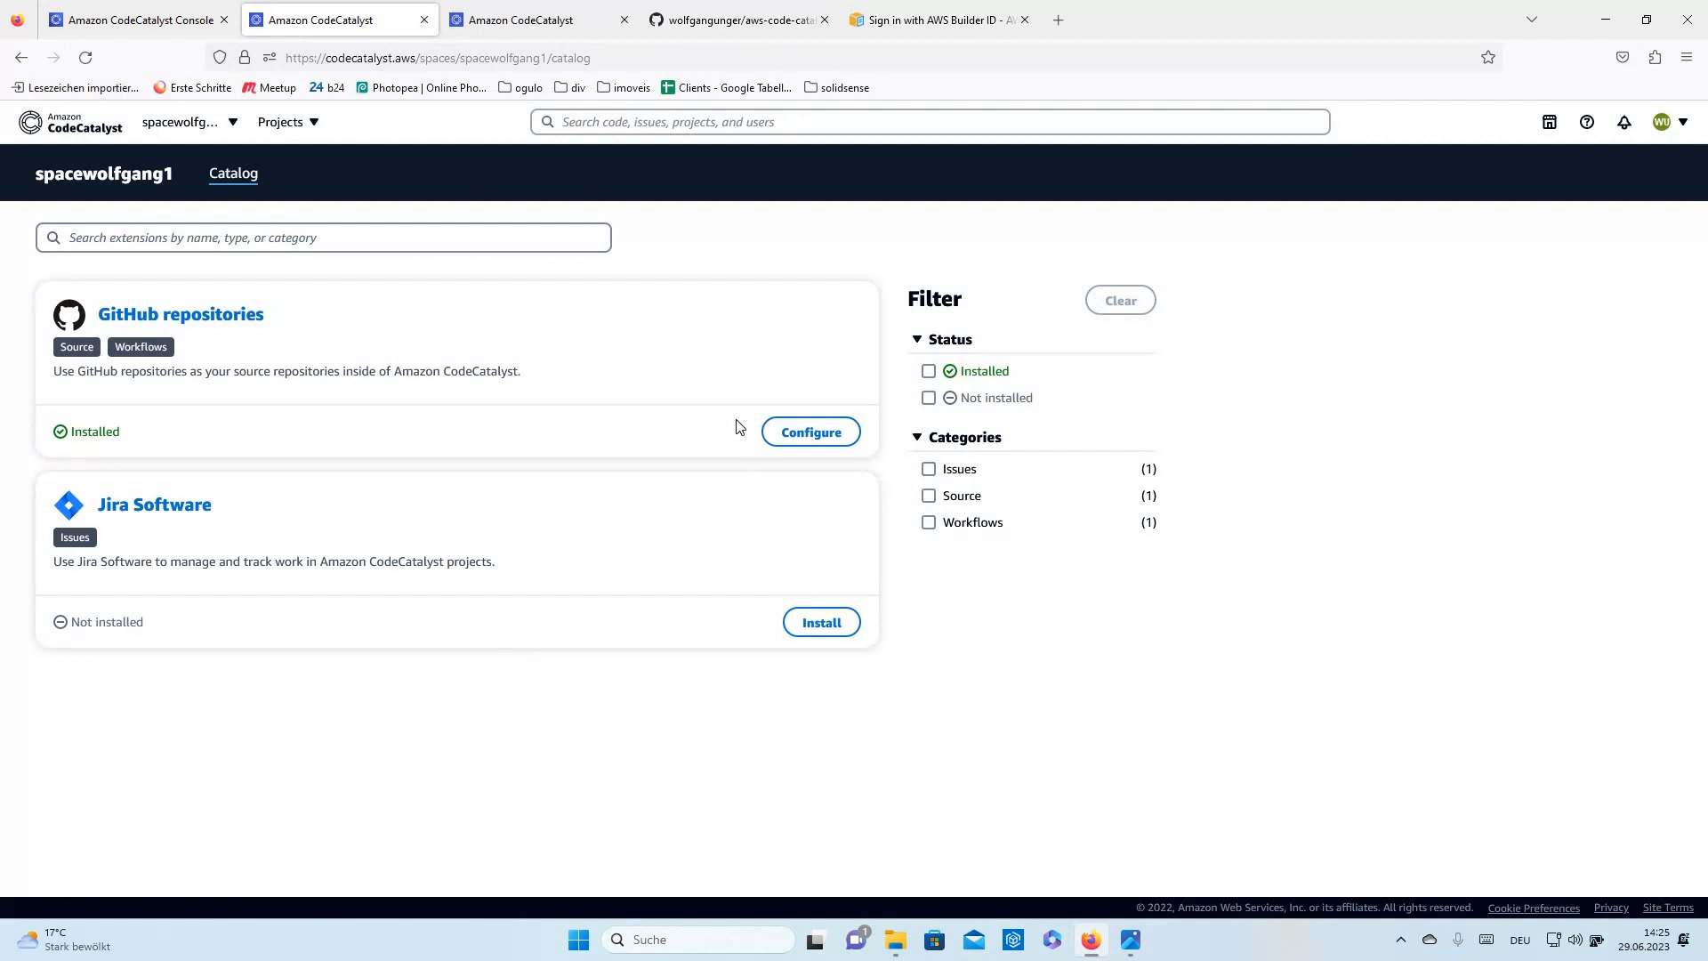
{"action": "key", "text": "alt+Left"}
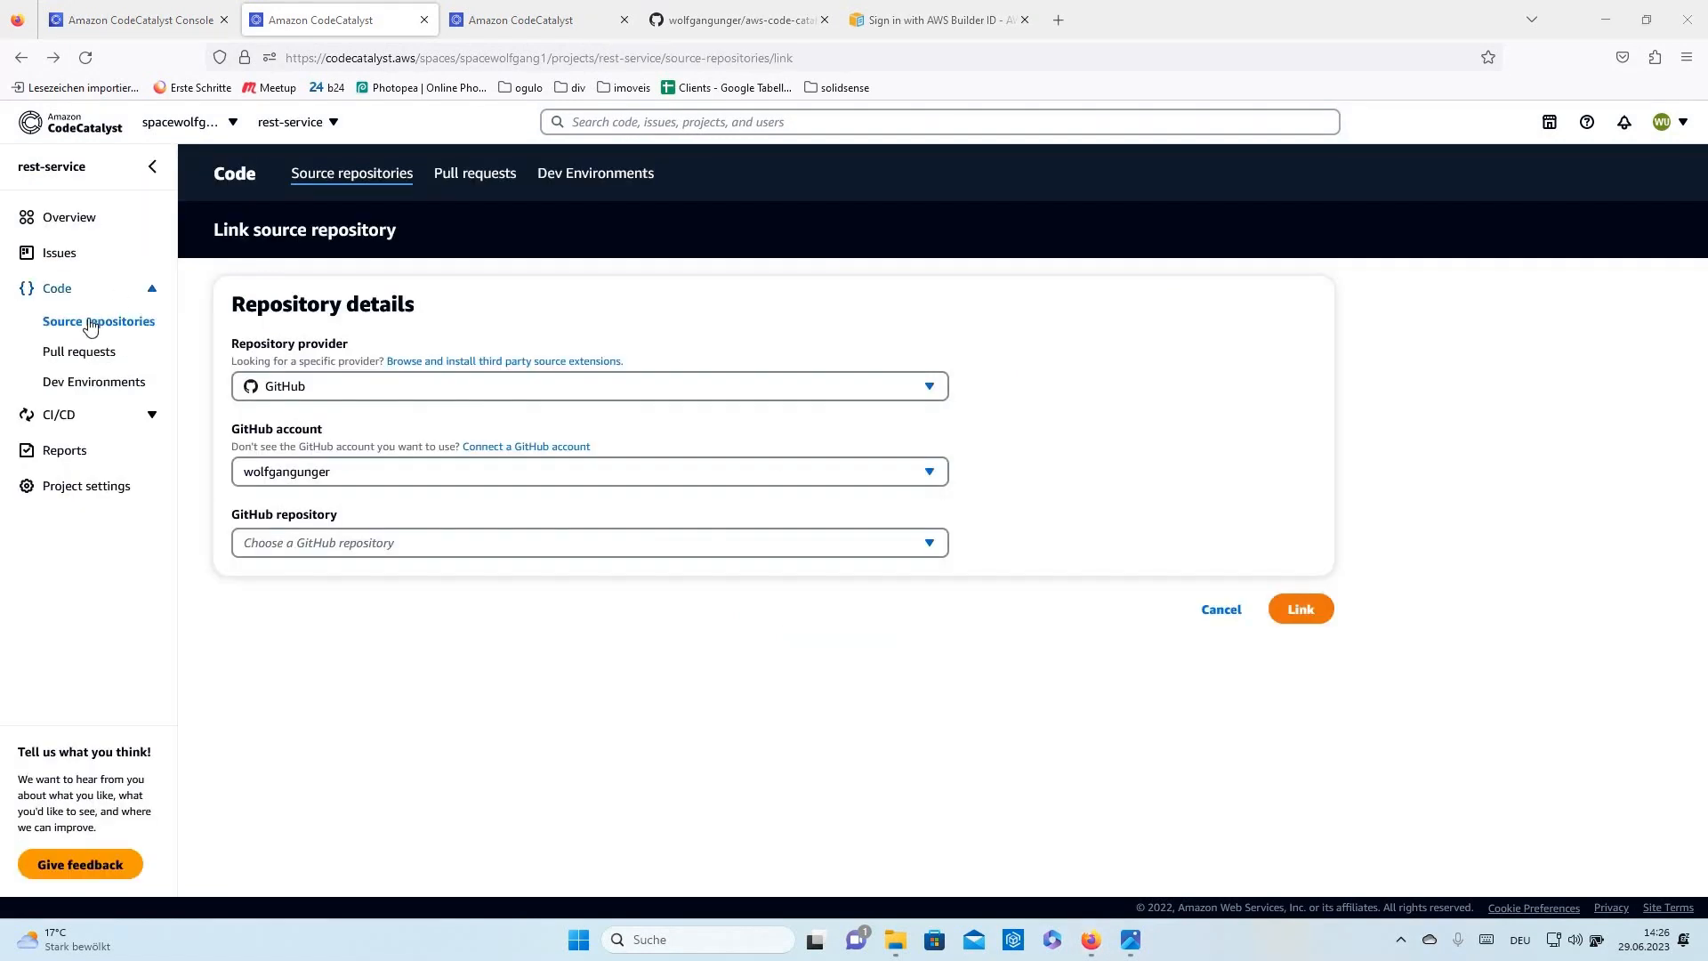
- Browse Pull requests and Dev Environments, then open the CI/CD Workflows page
{"action": "left_click", "coordinate": [80, 352]}
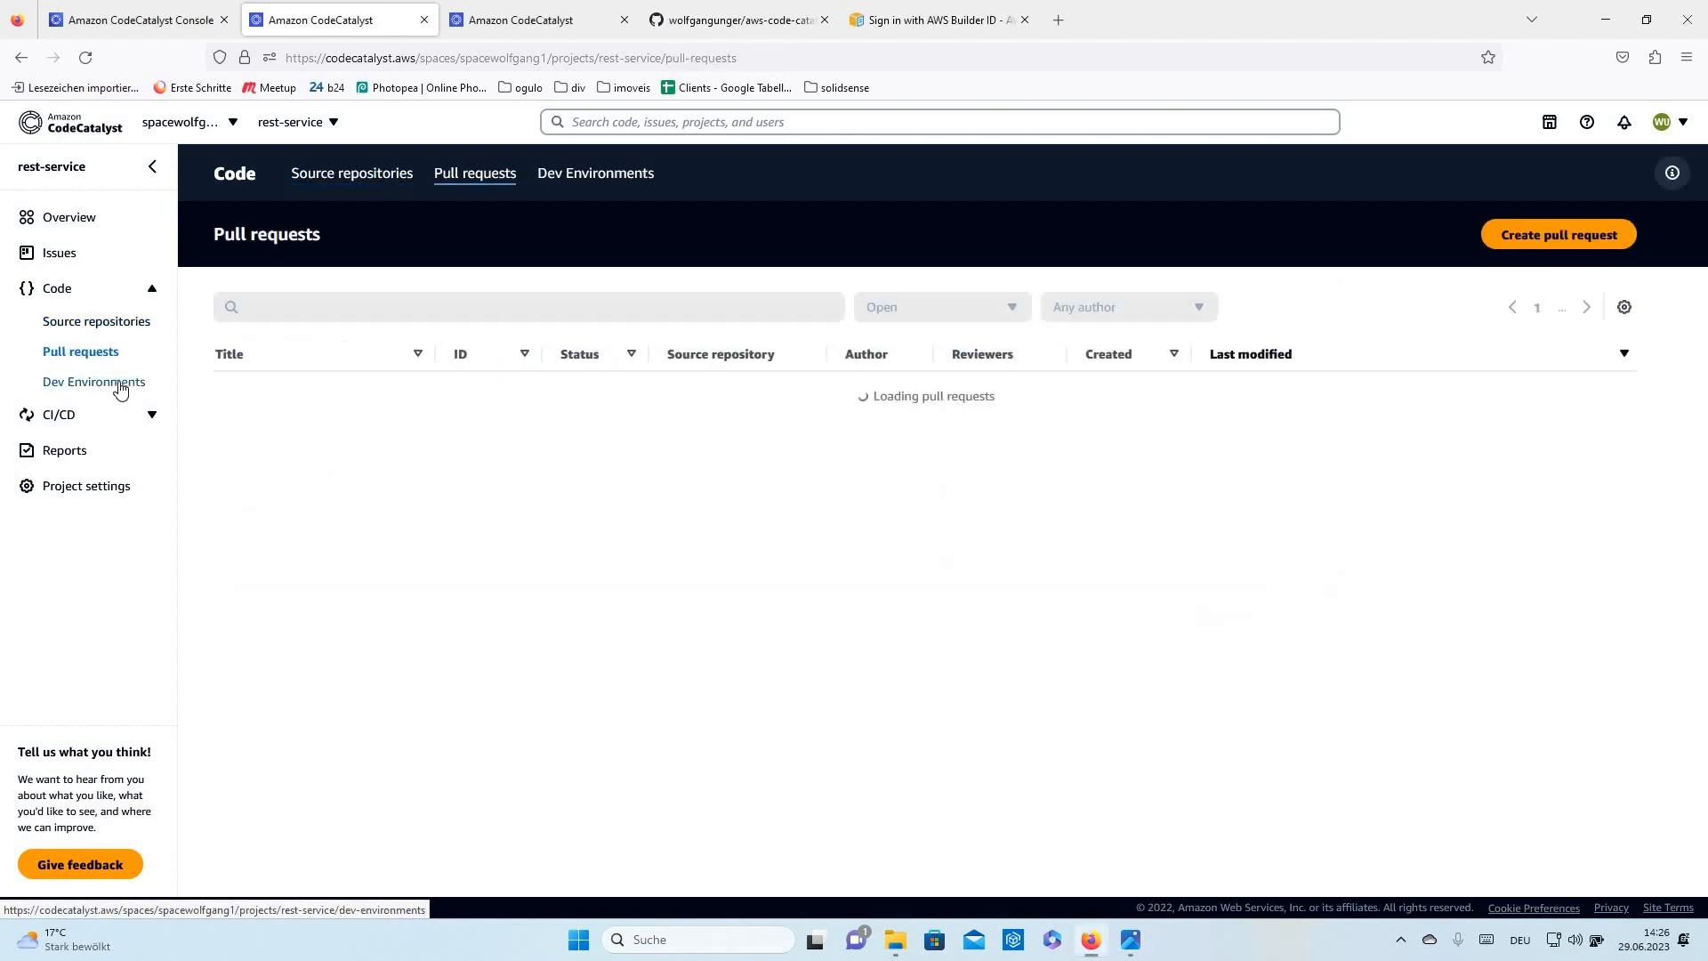
{"action": "left_click", "coordinate": [88, 384]}
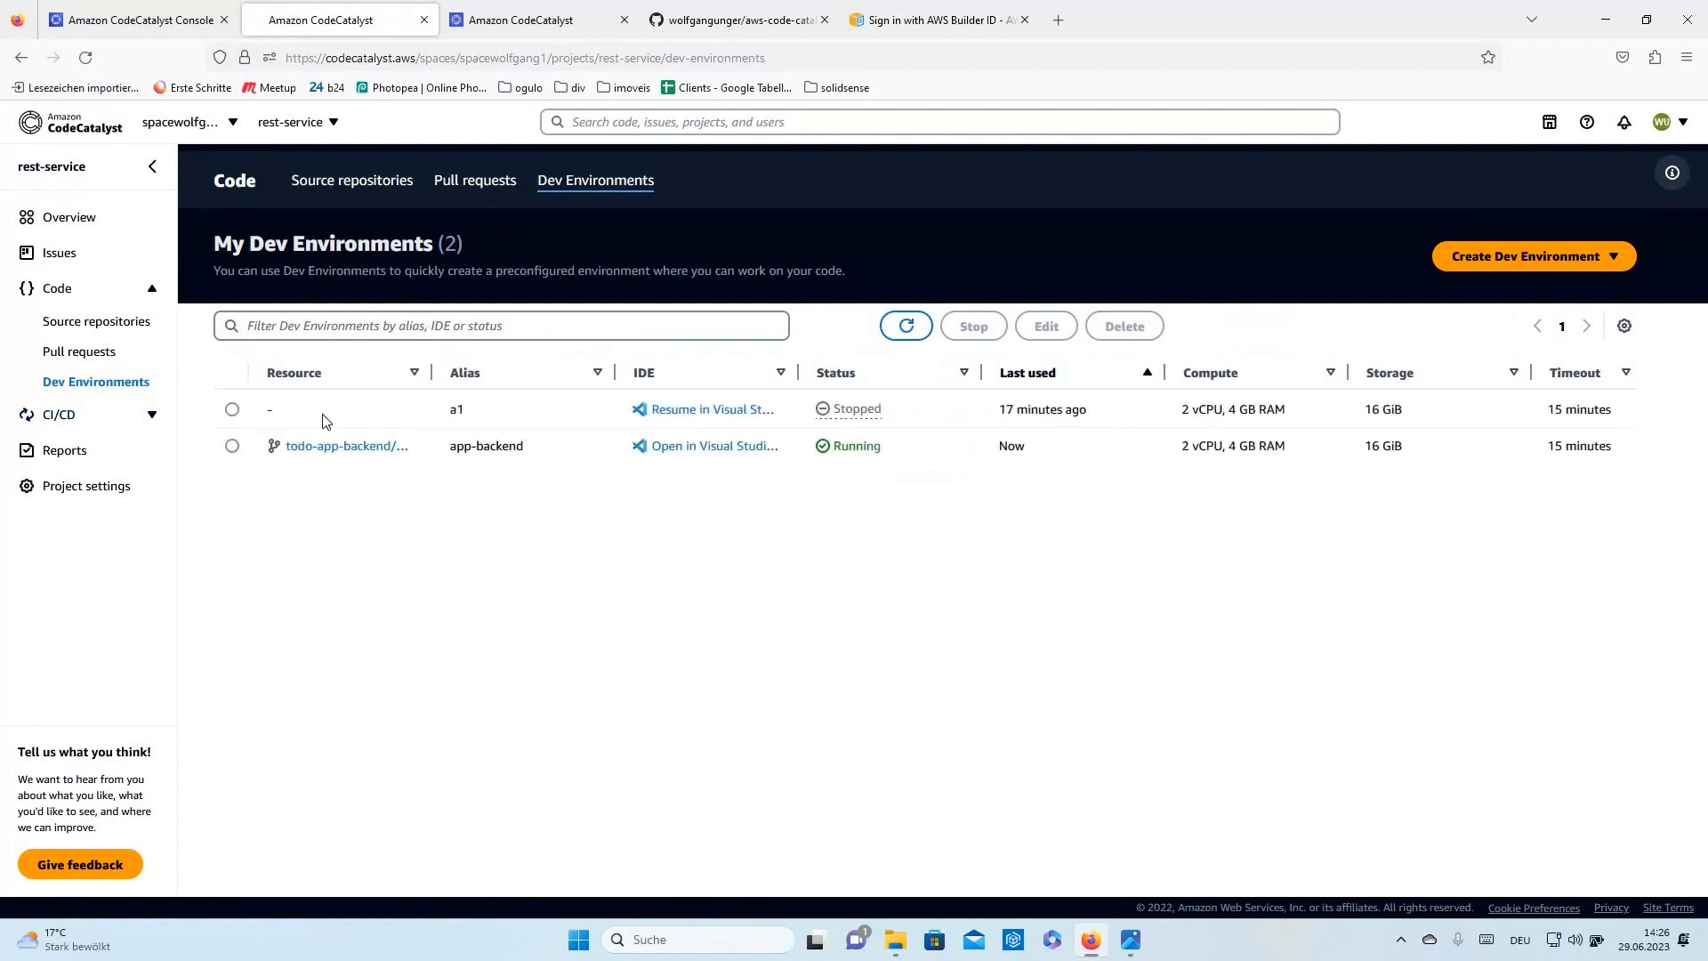
{"action": "left_click", "coordinate": [153, 420]}
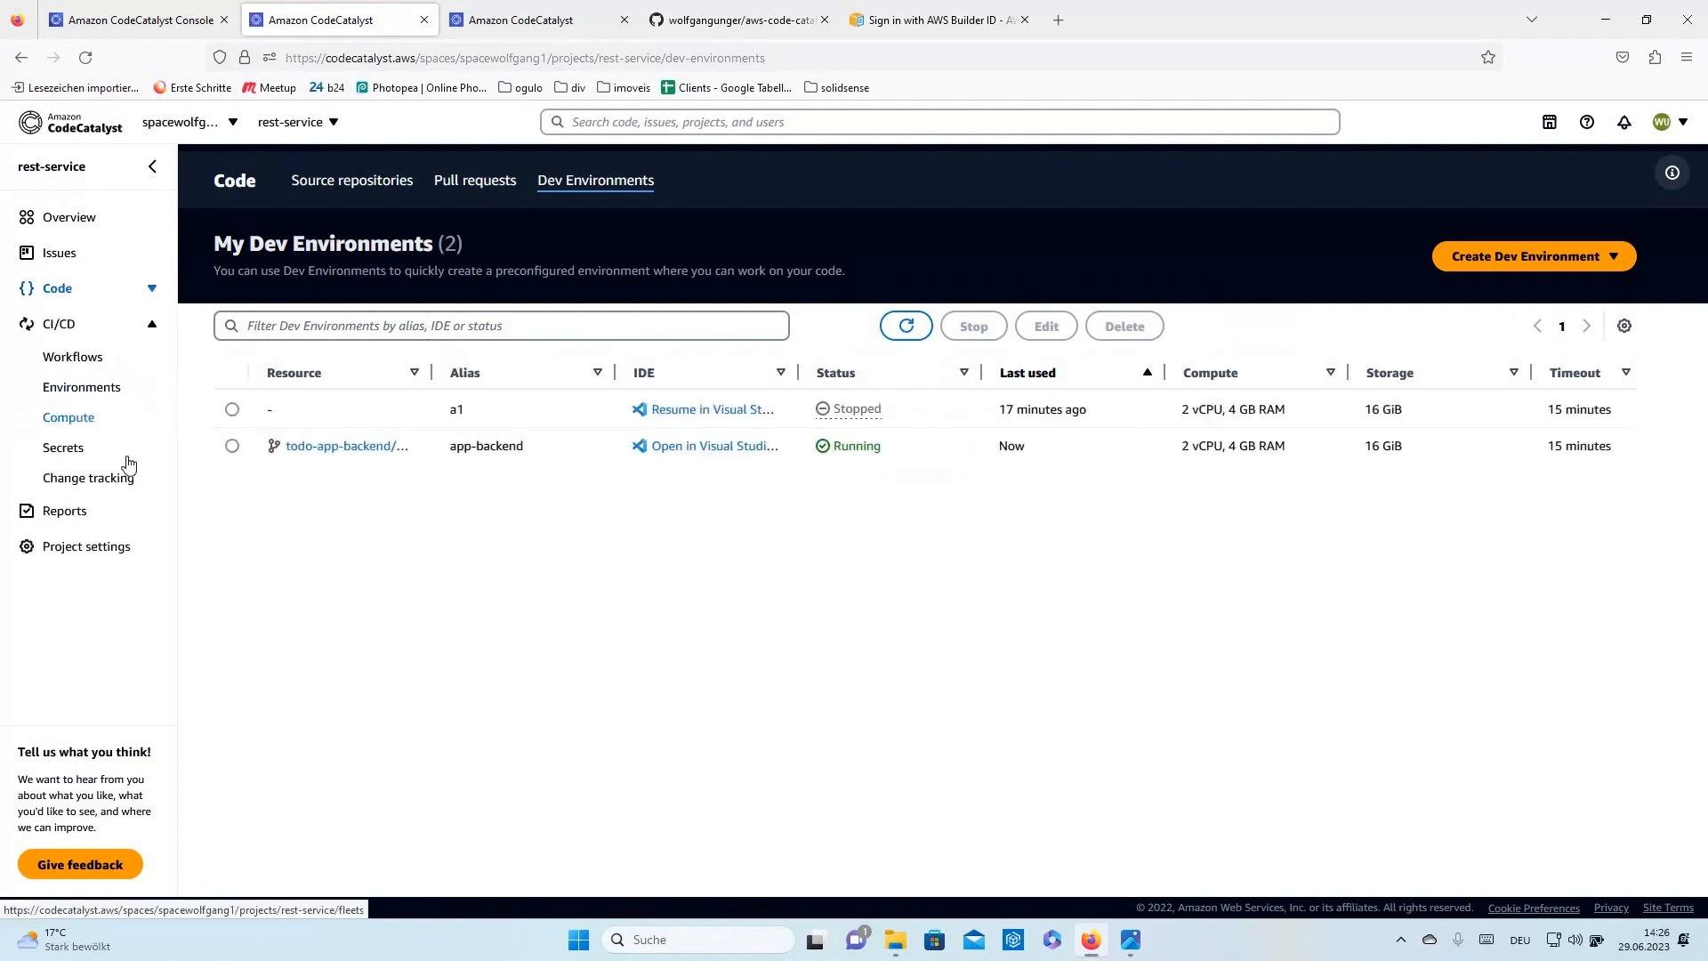
{"action": "left_click", "coordinate": [90, 364]}
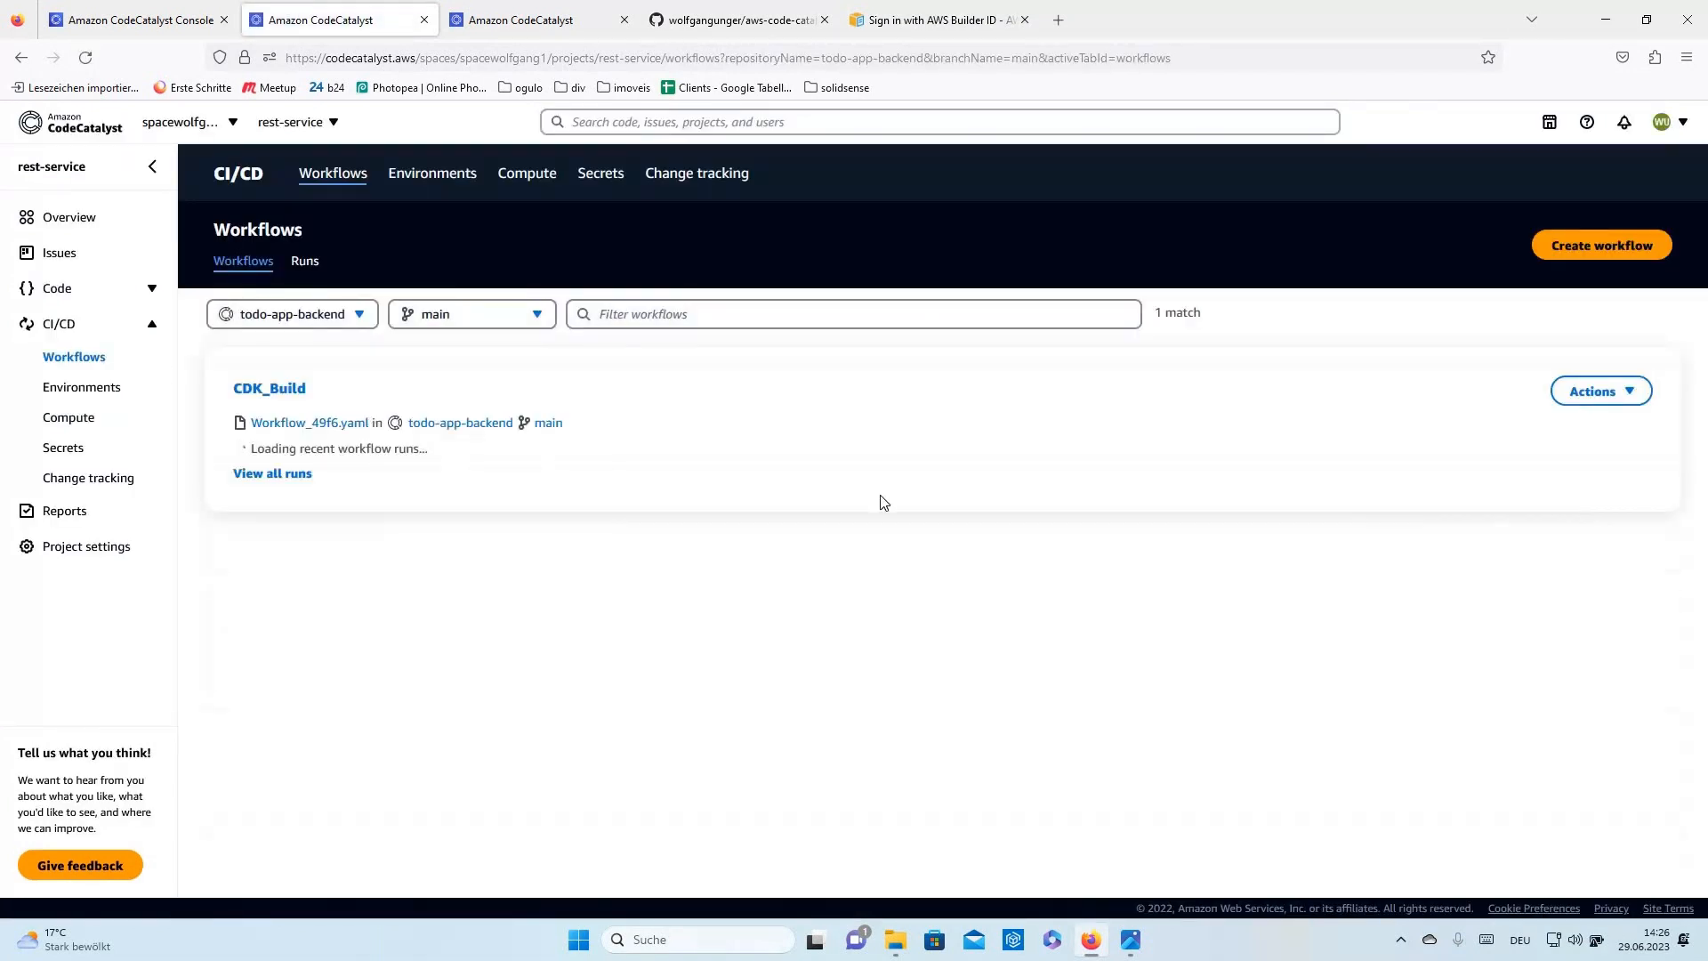
- Browse the project's Environments, Compute, Secrets and Reports pages under CI/CD
{"action": "left_click", "coordinate": [147, 20]}
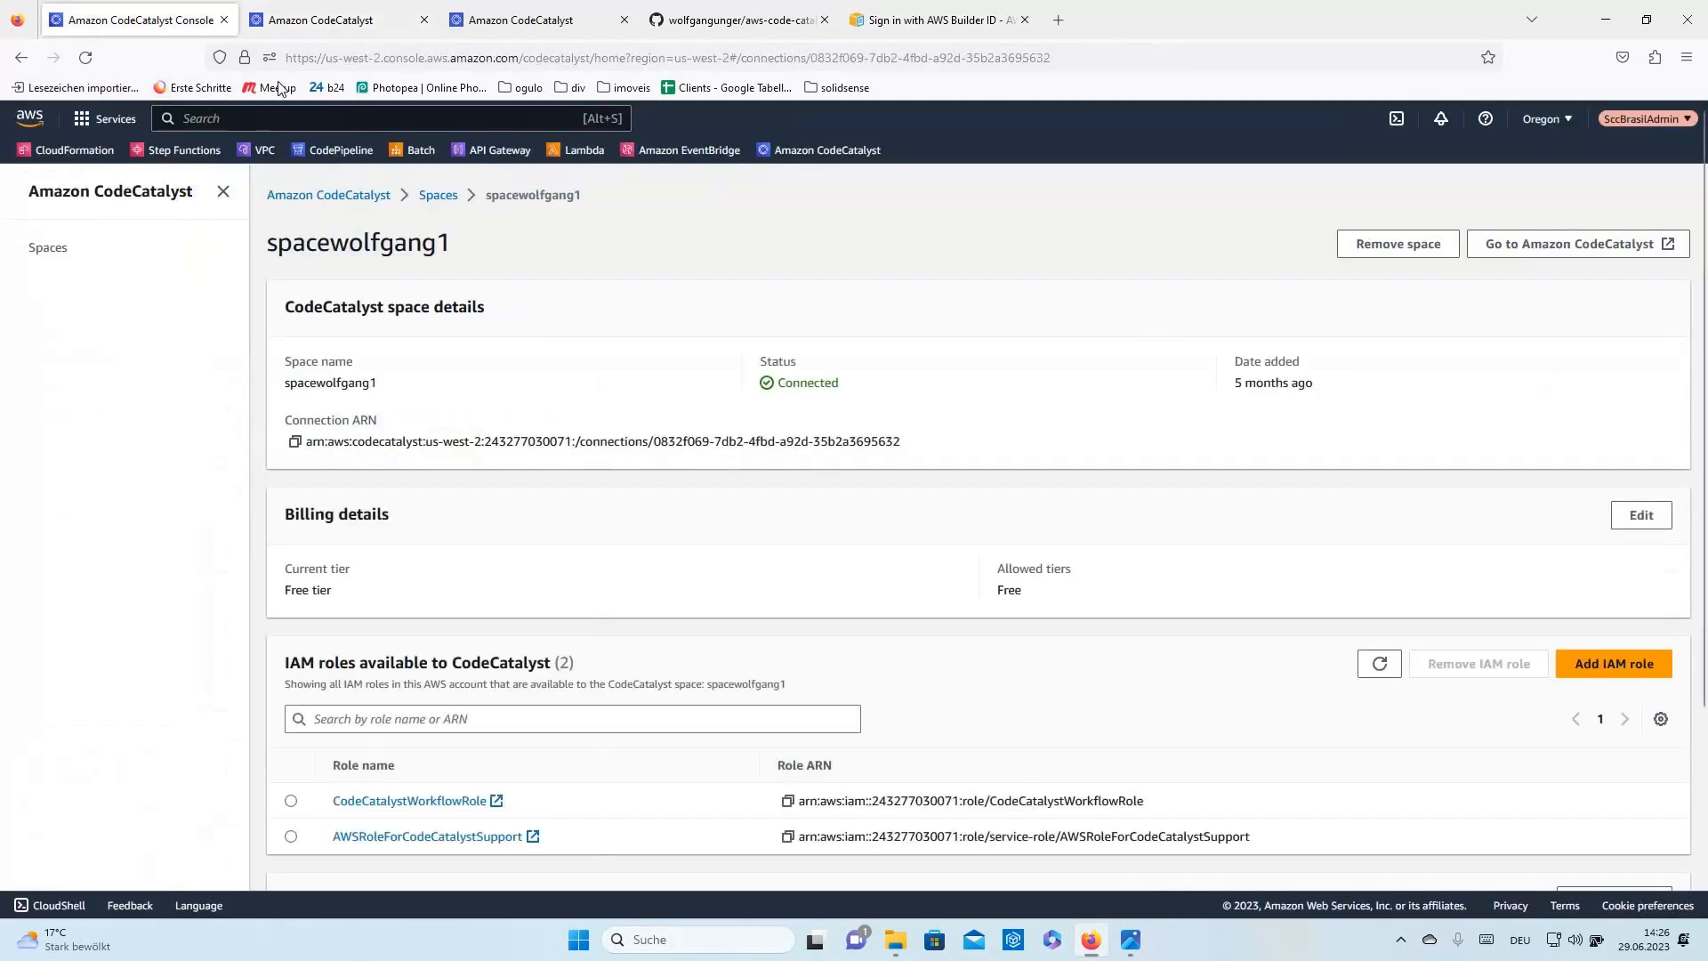
{"action": "left_click", "coordinate": [337, 20]}
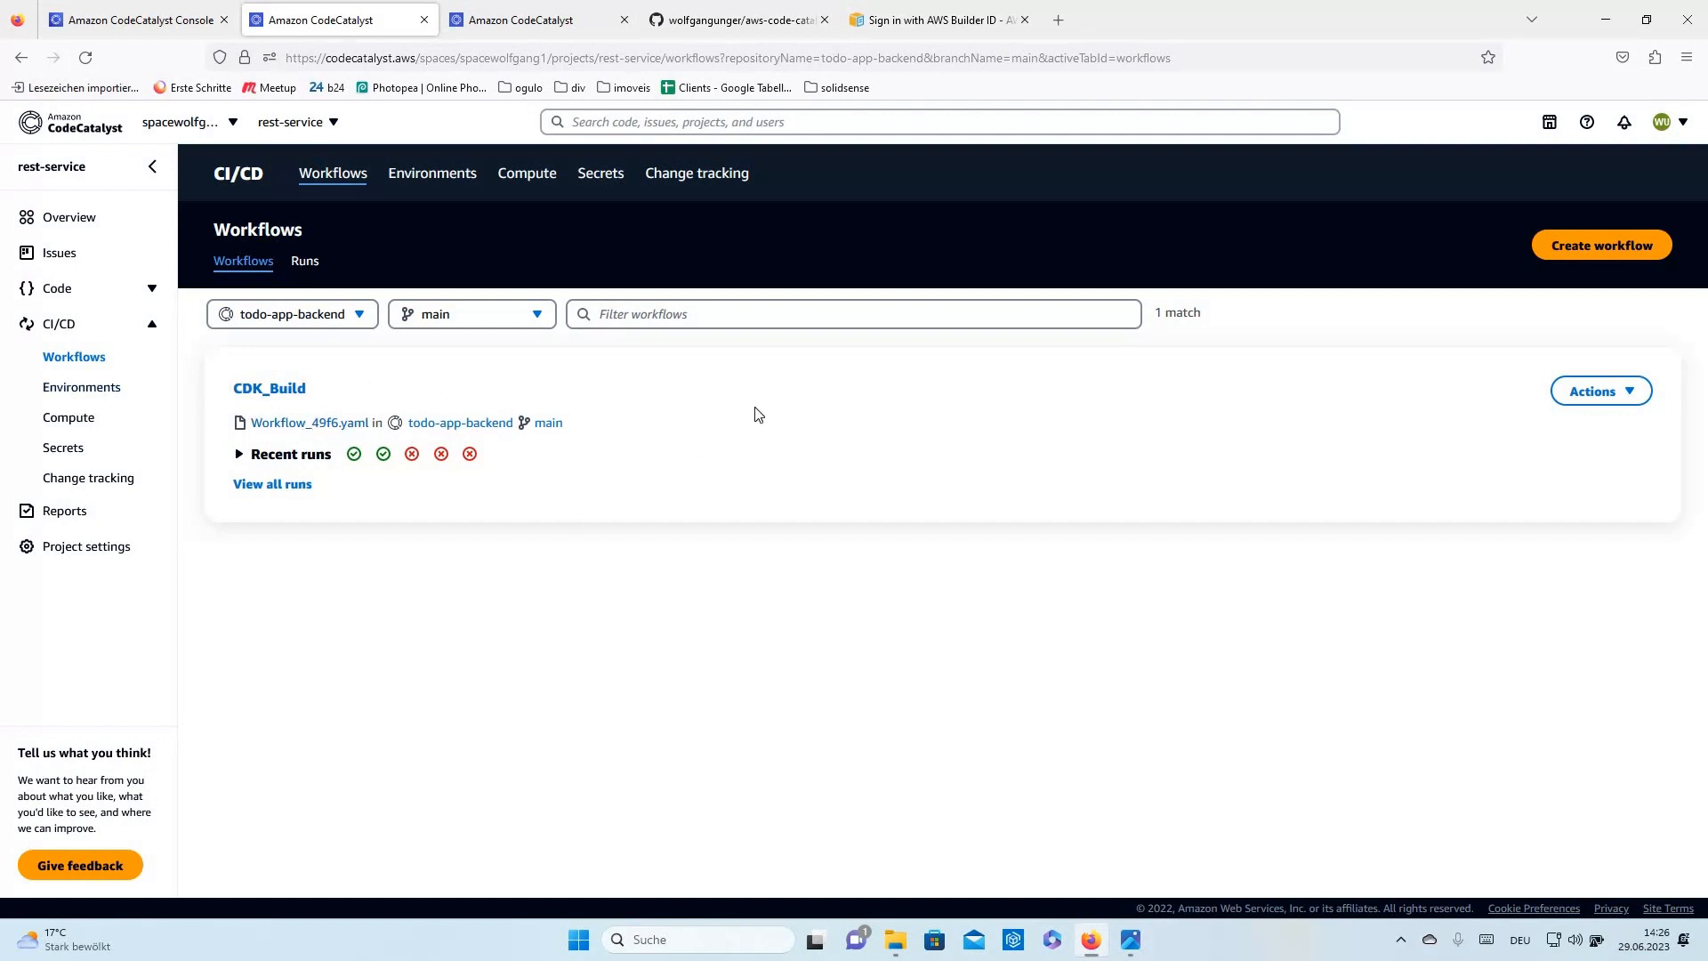
{"action": "left_click", "coordinate": [122, 392]}
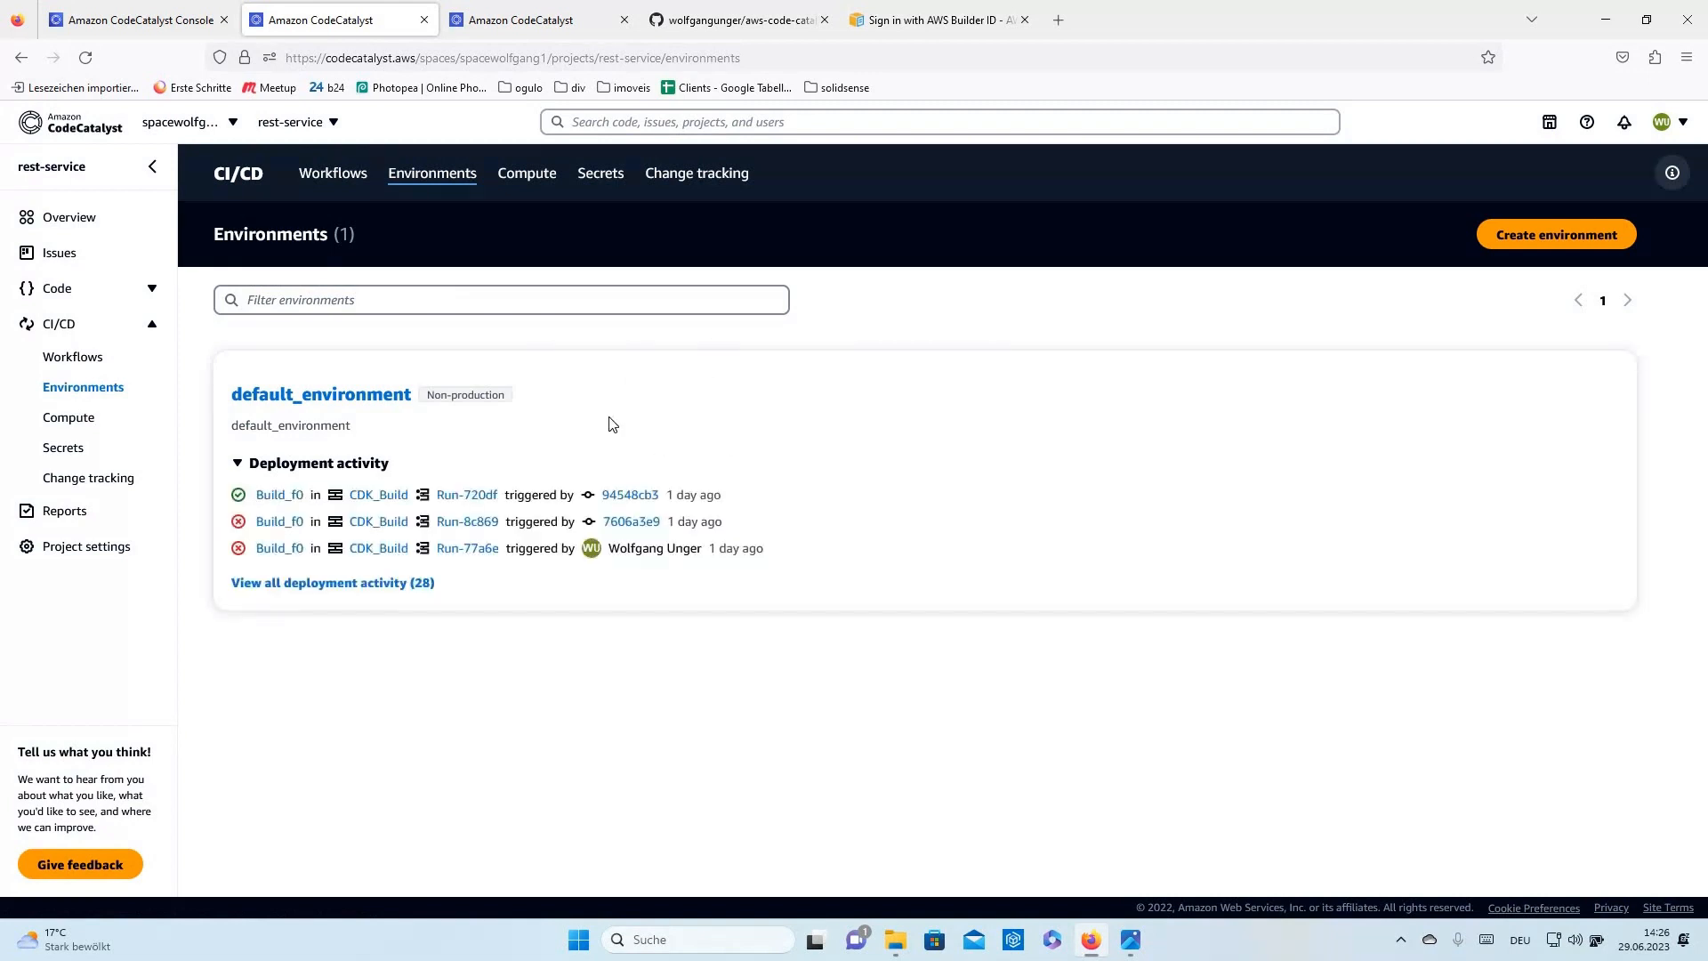
{"action": "left_click", "coordinate": [73, 420]}
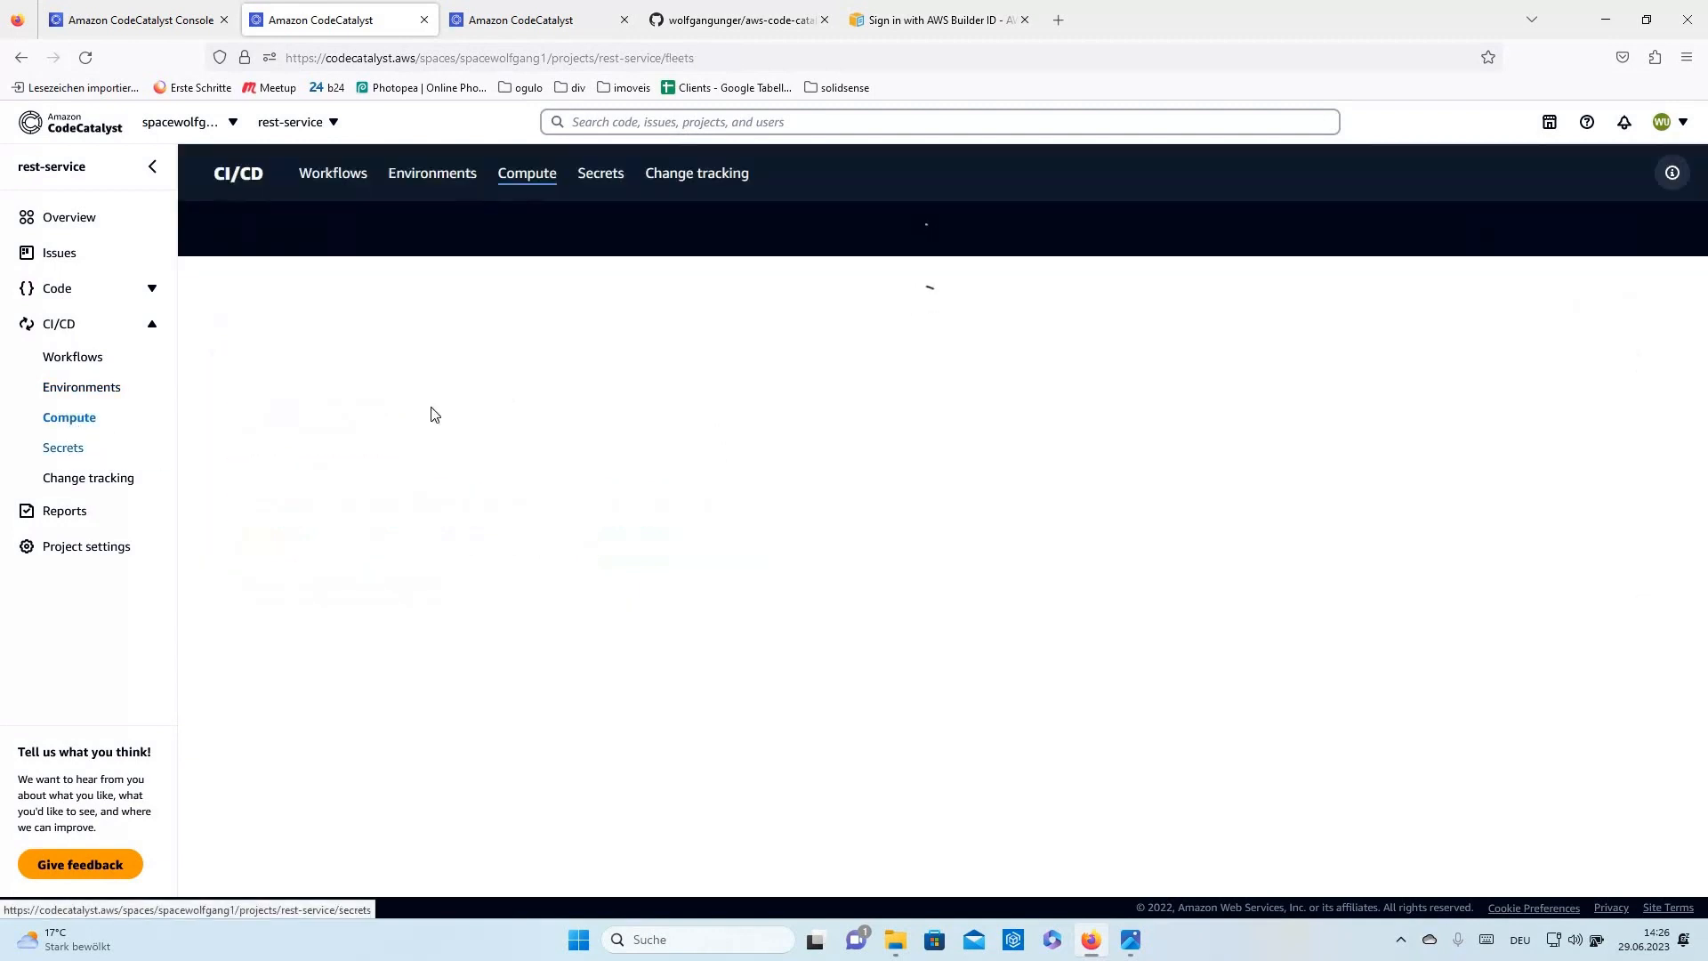
{"action": "left_click", "coordinate": [64, 452]}
{"action": "left_click", "coordinate": [64, 511]}
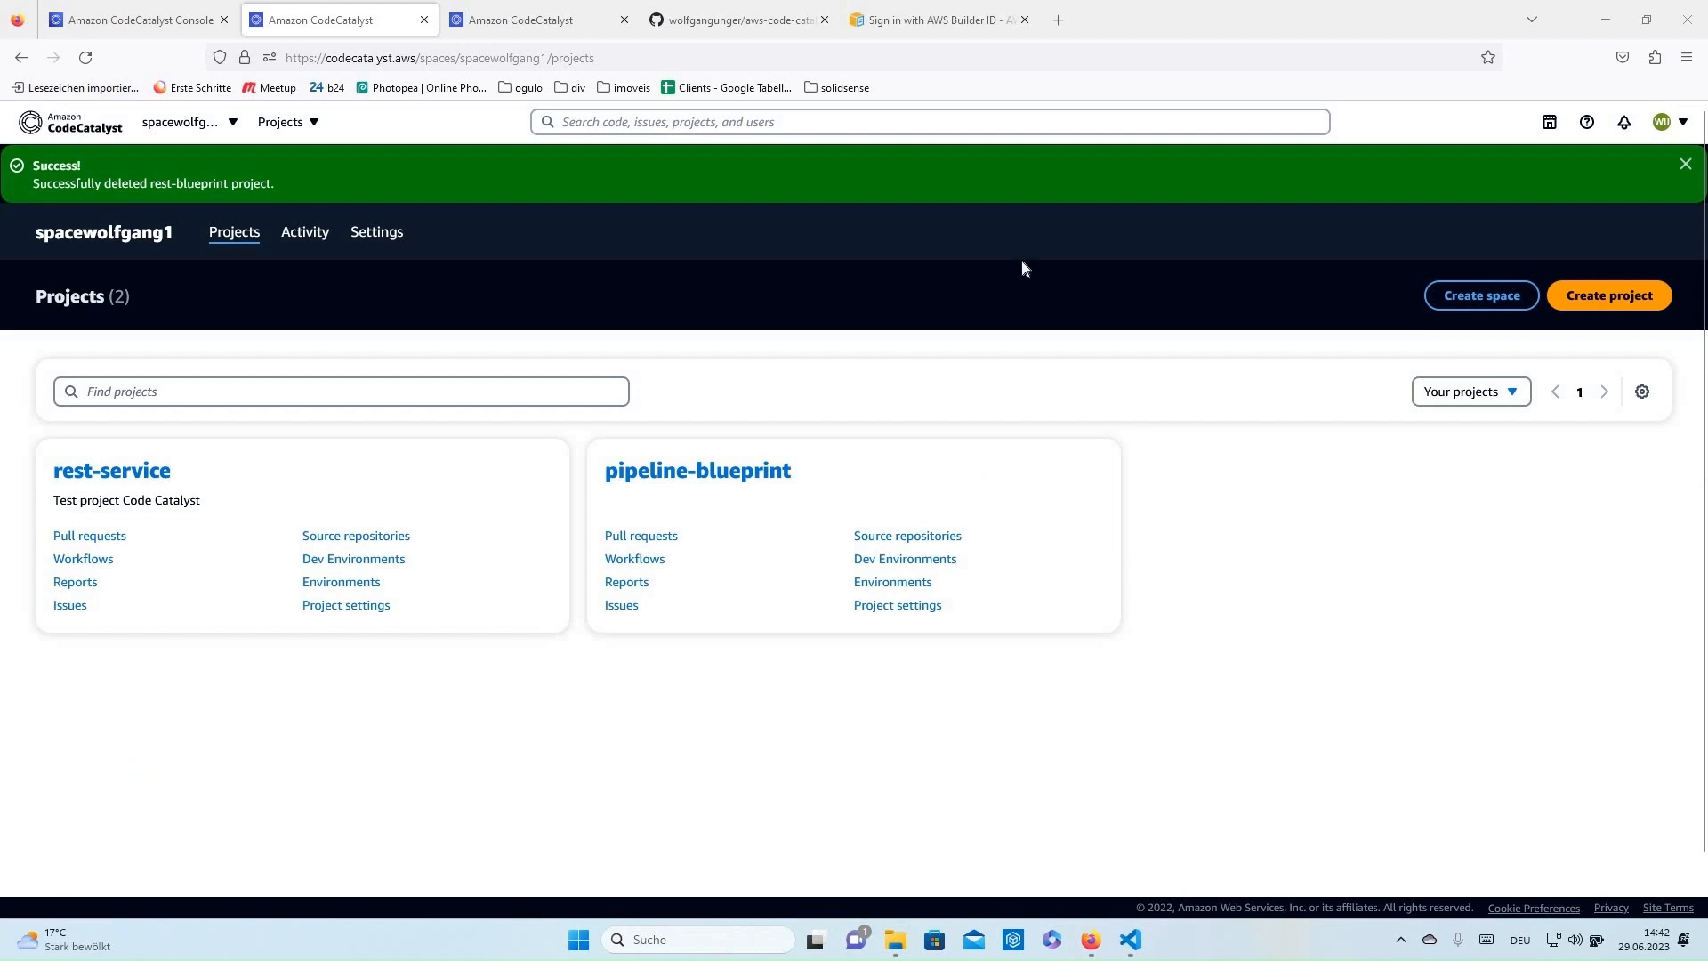
- Start a new project and look at the link-GitHub-code and start-from-scratch options
{"action": "left_click", "coordinate": [1625, 303]}
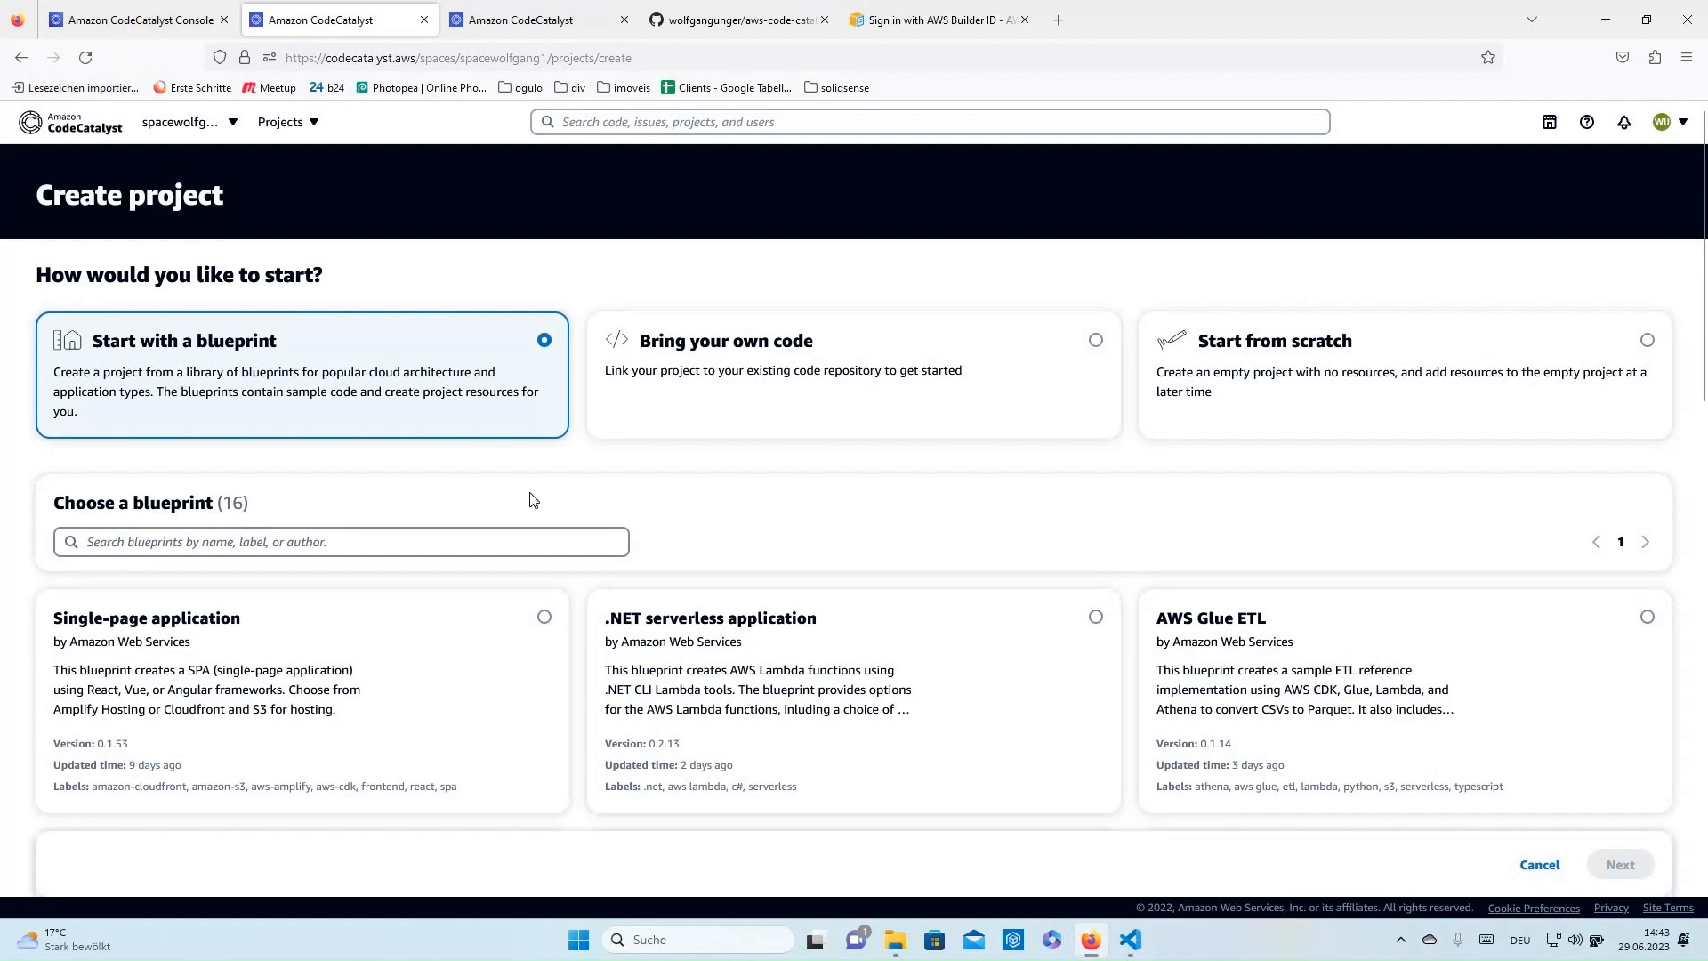
{"action": "scroll", "coordinate": [532, 499], "scroll_direction": "down", "scroll_amount": 3}
{"action": "scroll", "coordinate": [538, 427], "scroll_direction": "up", "scroll_amount": 3}
{"action": "scroll", "coordinate": [1243, 659], "scroll_direction": "down", "scroll_amount": 4}
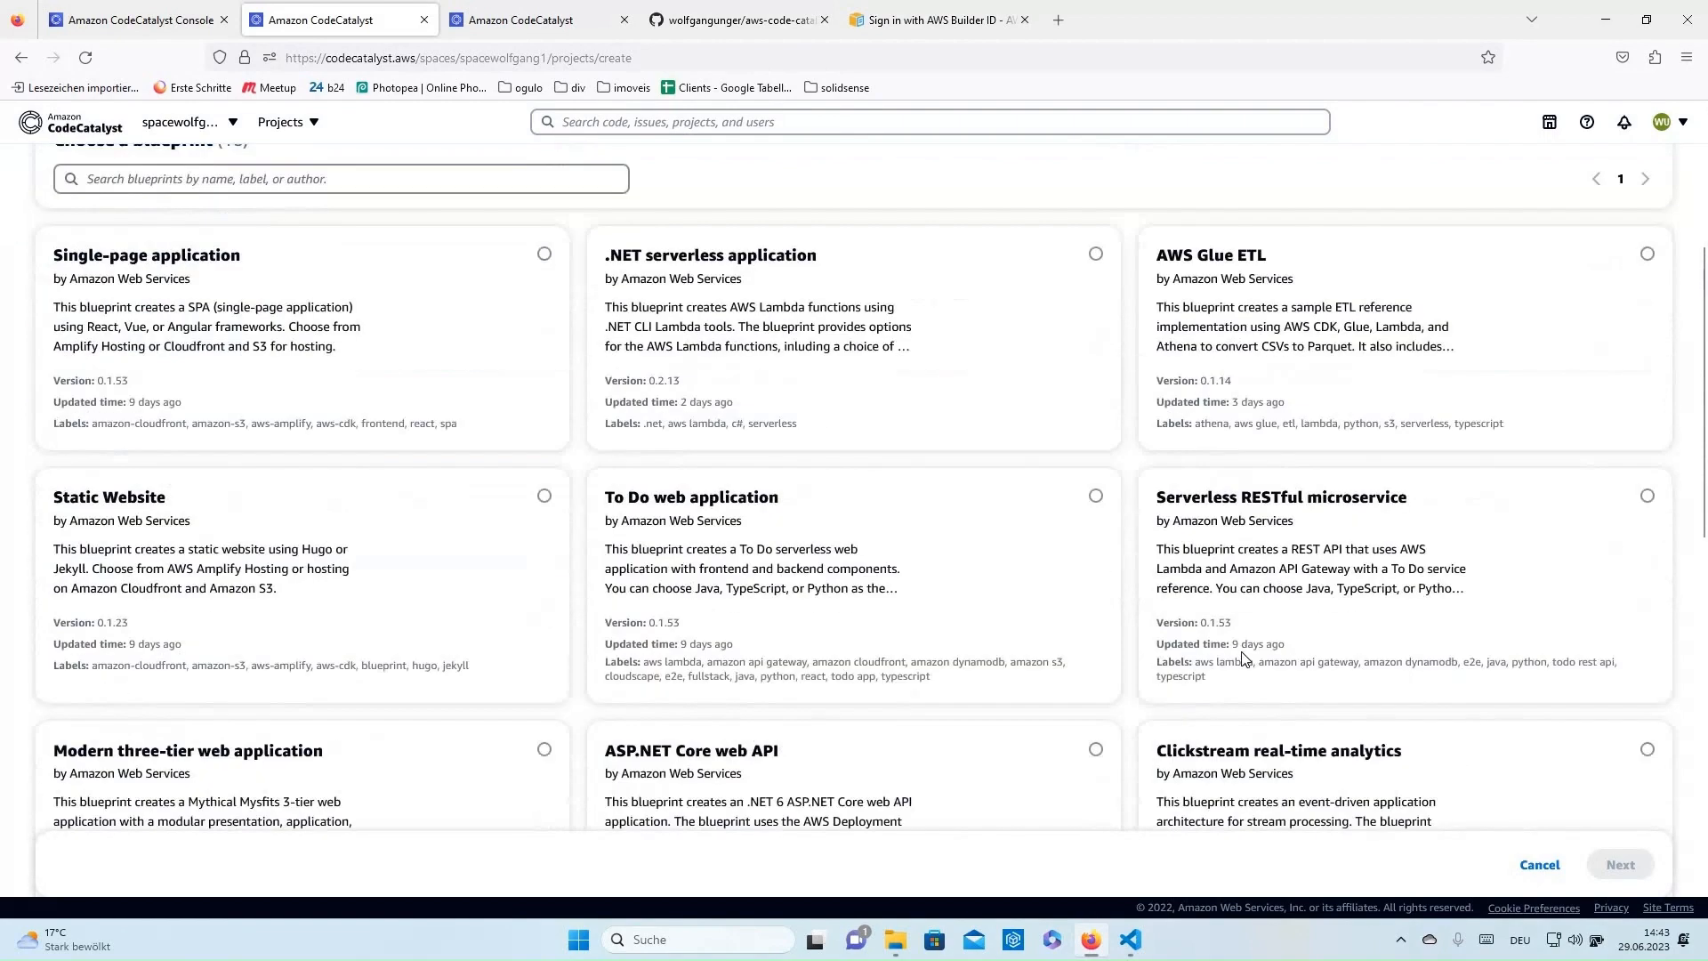
{"action": "scroll", "coordinate": [1235, 639], "scroll_direction": "up", "scroll_amount": 4}
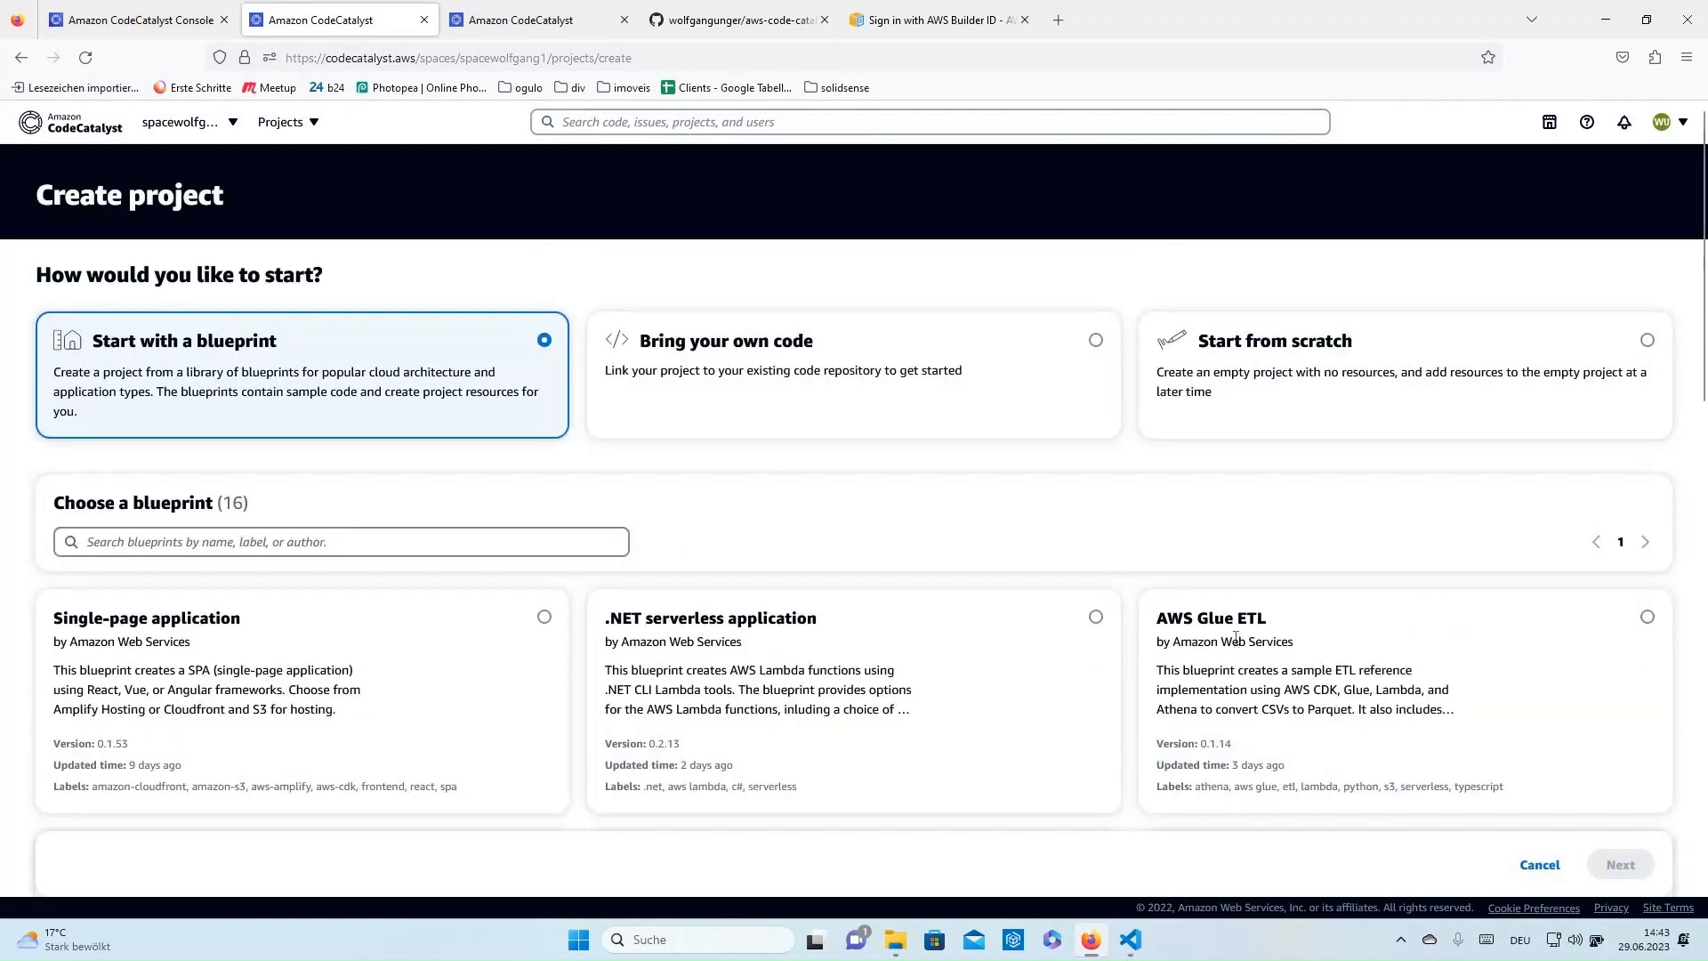
{"action": "left_click", "coordinate": [1097, 342]}
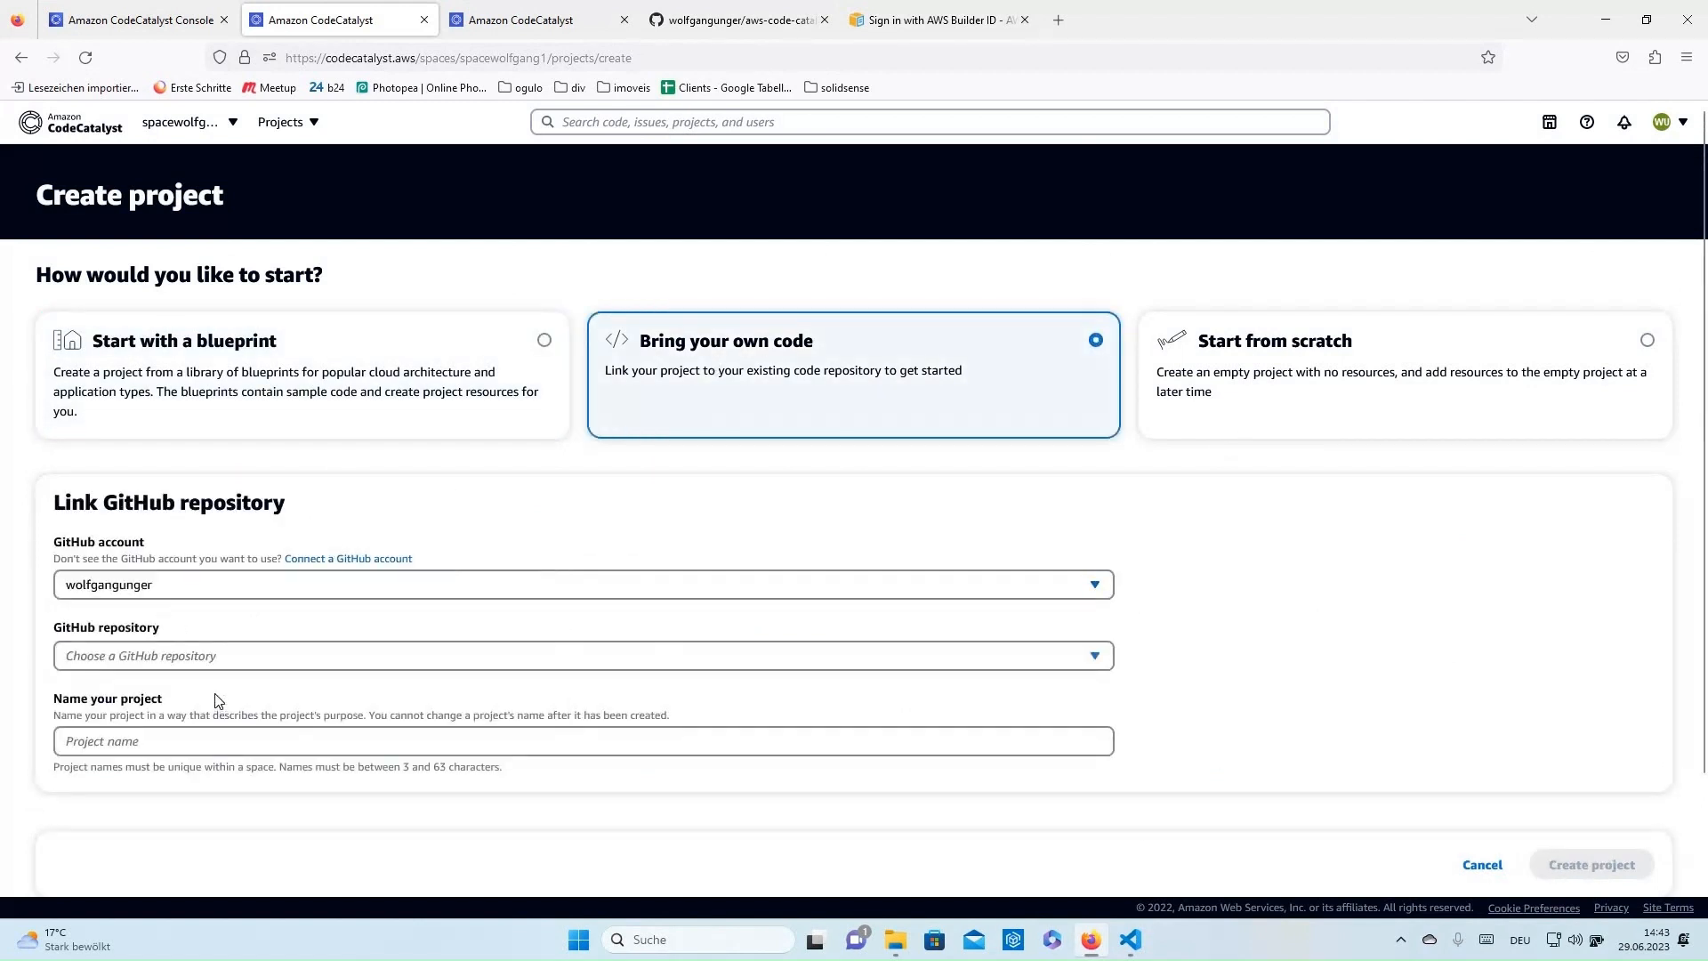
{"action": "left_click", "coordinate": [216, 657]}
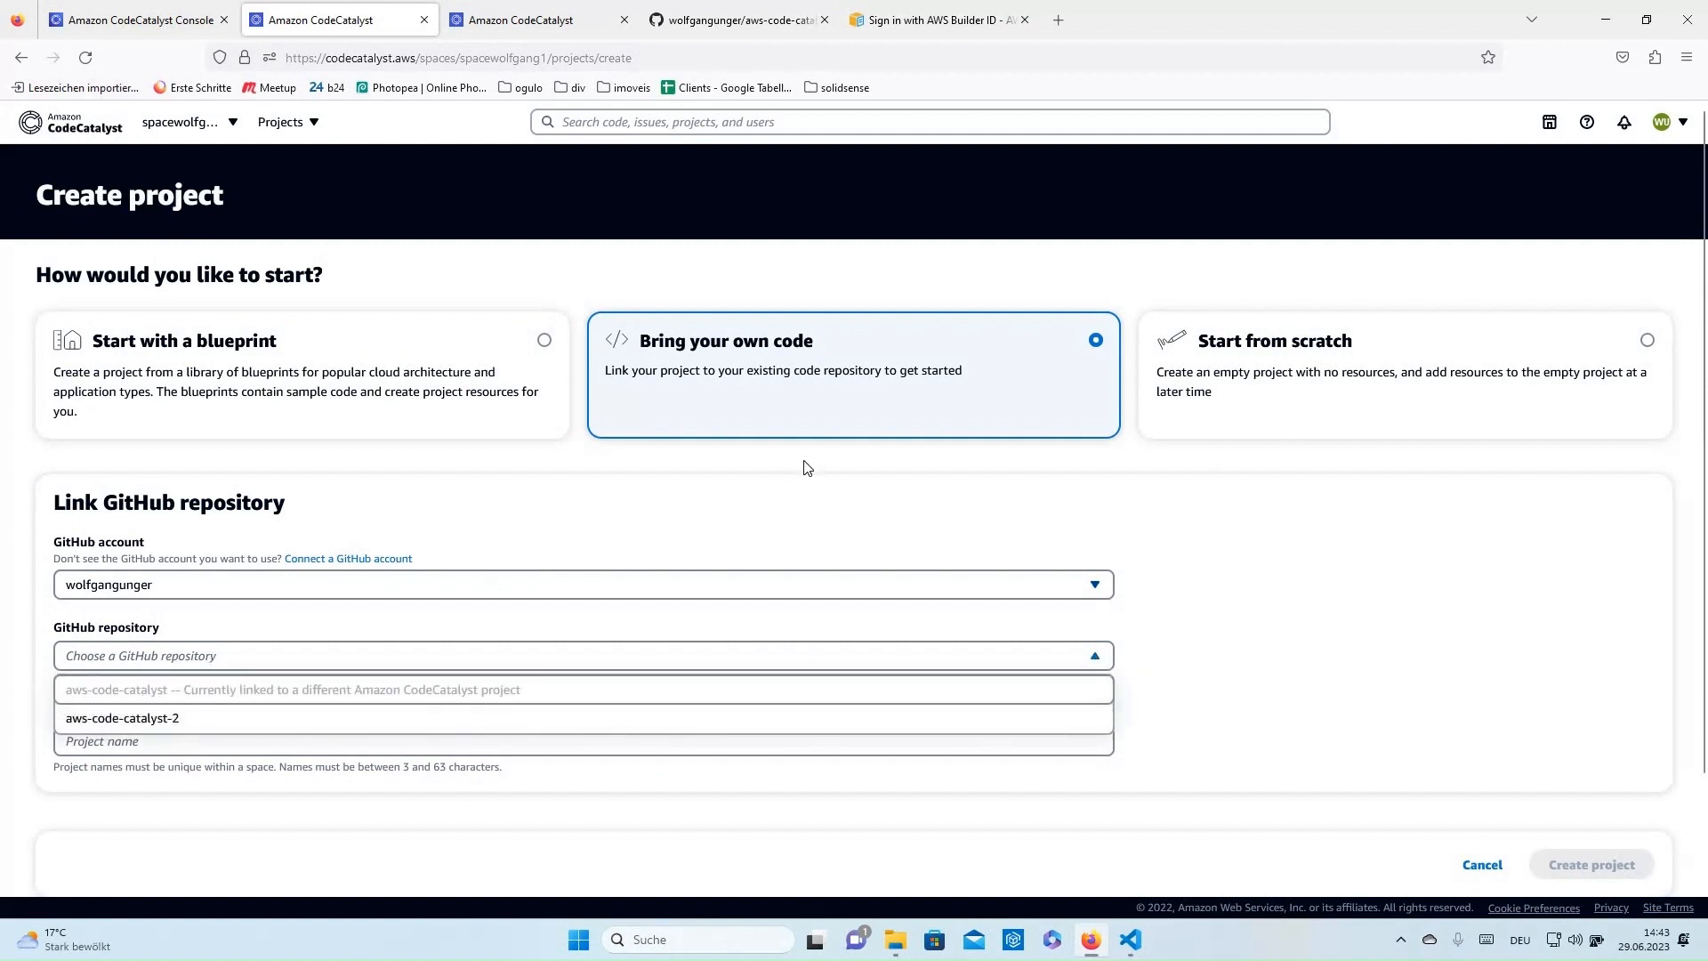
{"action": "left_click", "coordinate": [875, 481]}
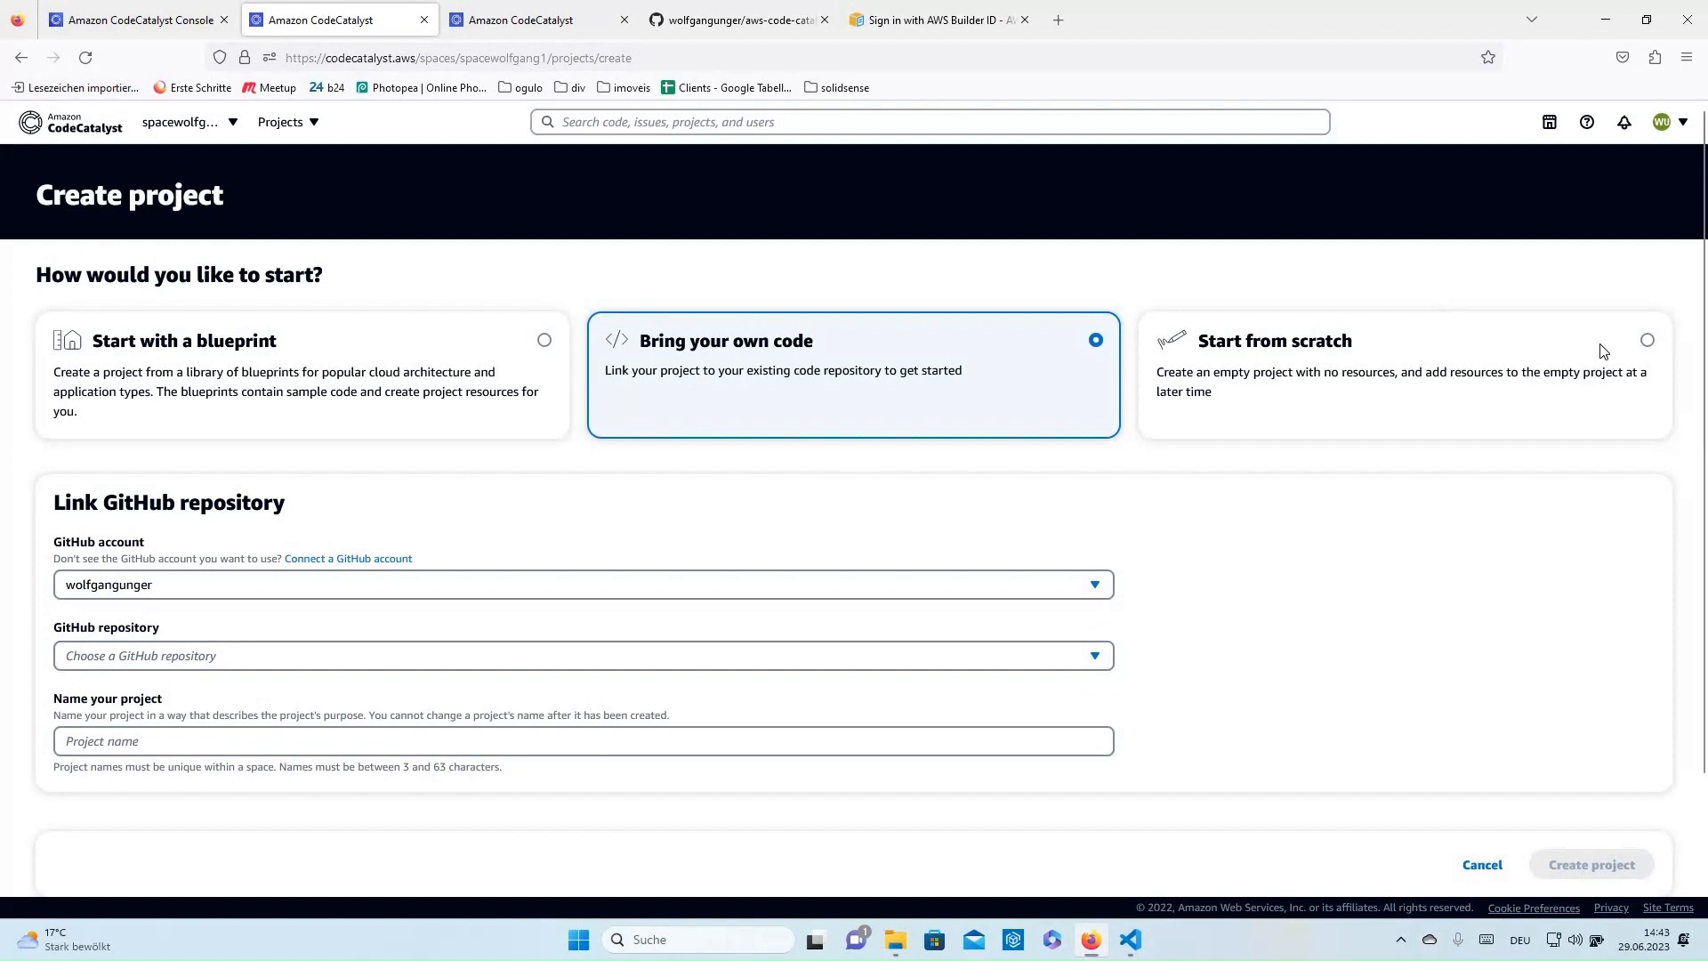
{"action": "left_click", "coordinate": [1641, 350]}
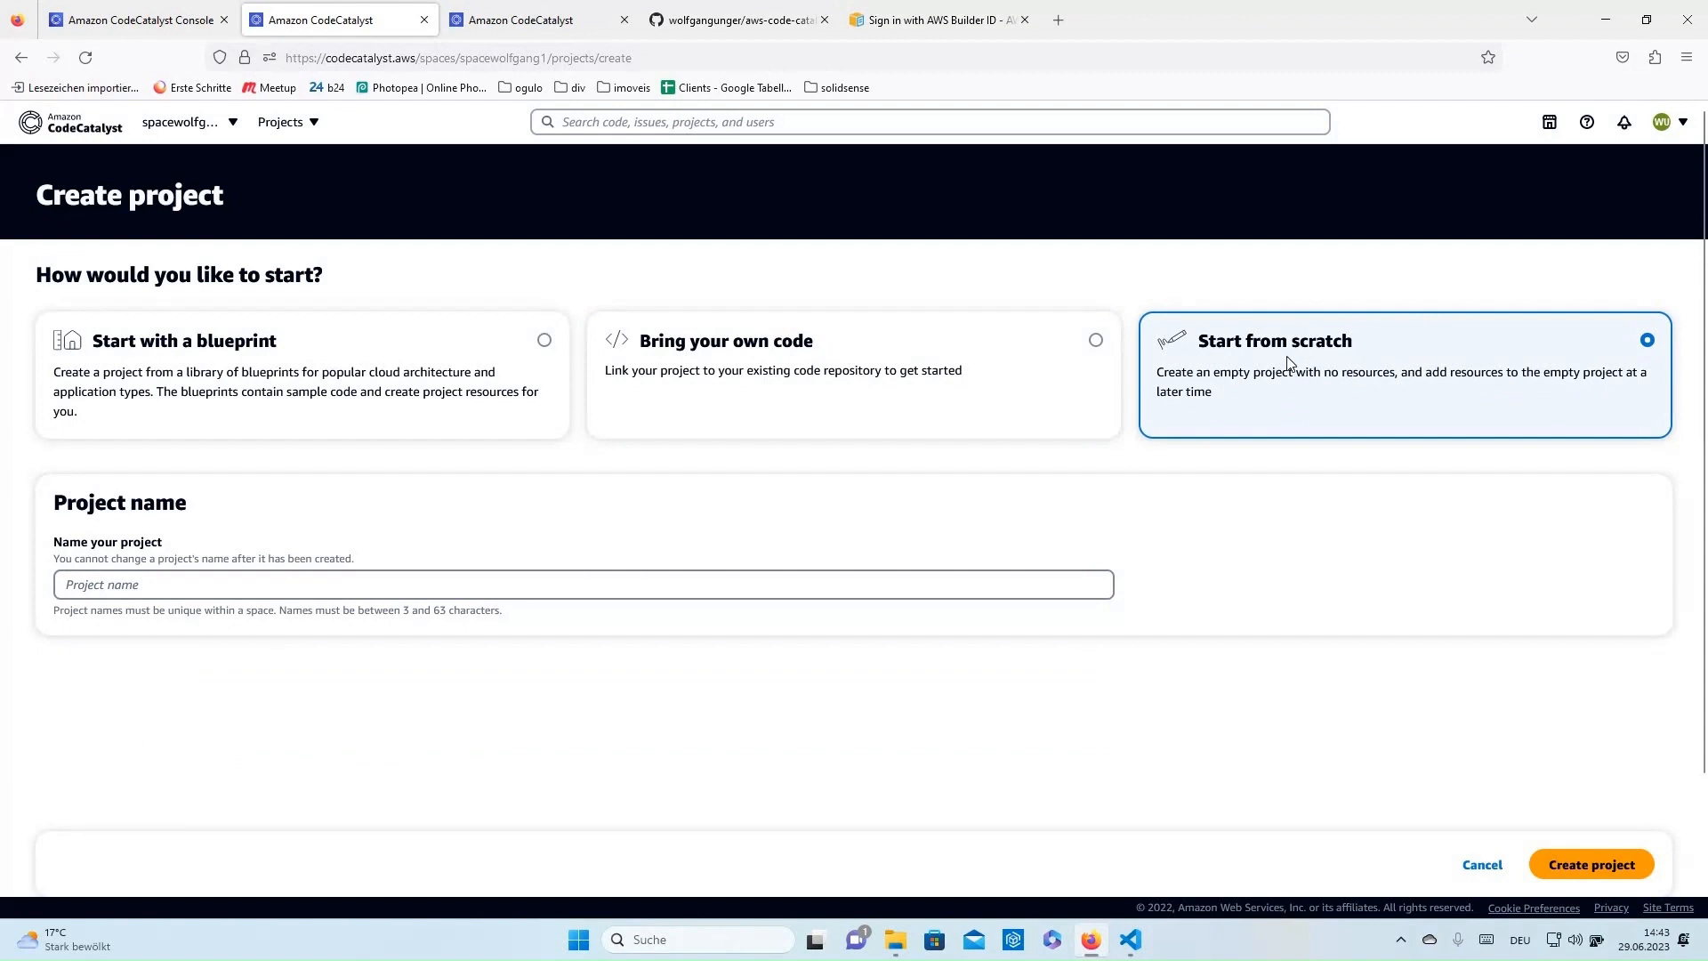
- Choose the Serverless RESTful microservice blueprint and continue to the project details form
{"action": "left_click", "coordinate": [542, 342]}
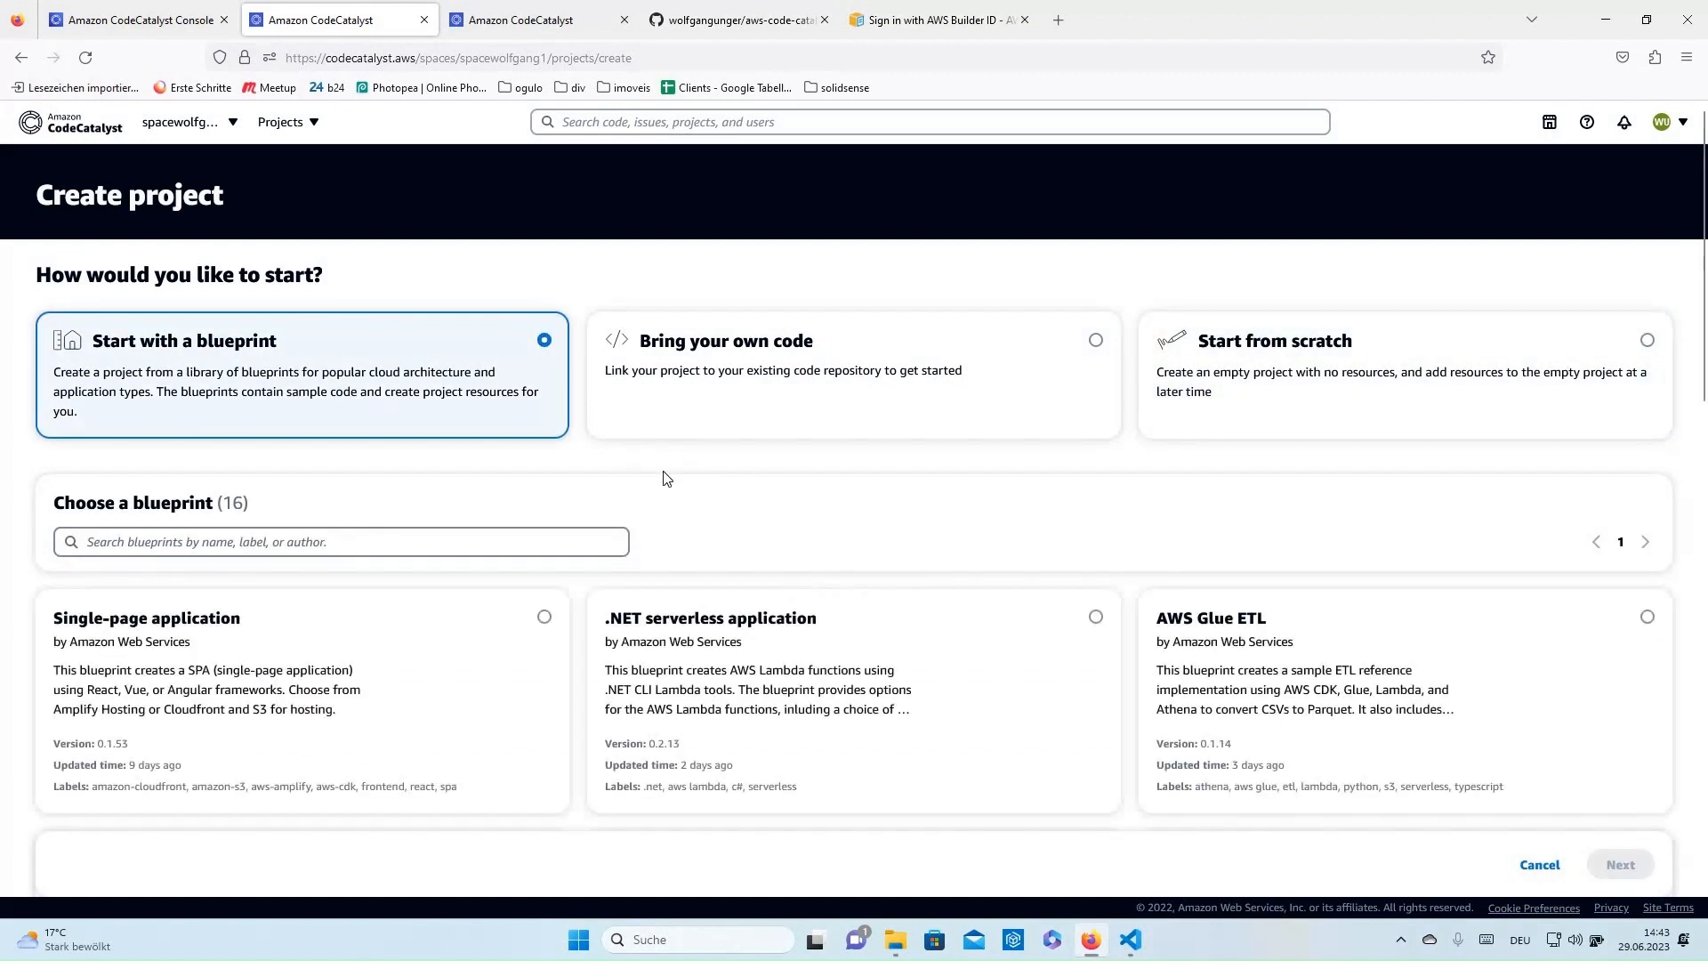
{"action": "scroll", "coordinate": [708, 481], "scroll_direction": "down", "scroll_amount": 5}
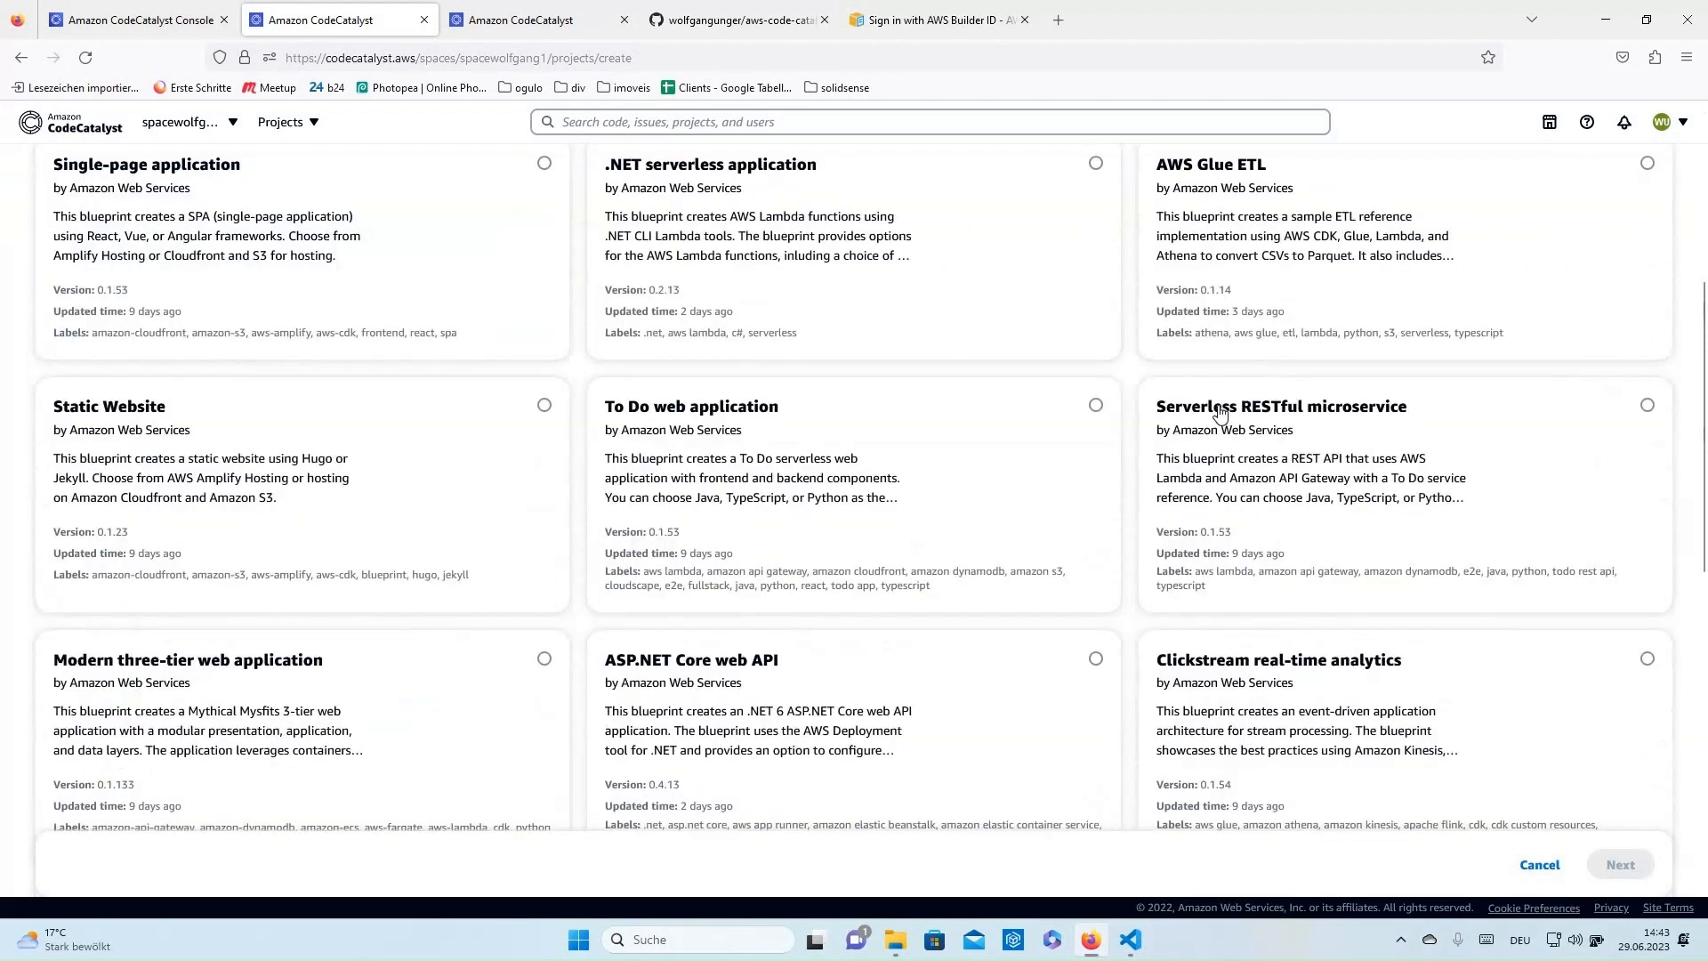
{"action": "left_click", "coordinate": [1379, 509]}
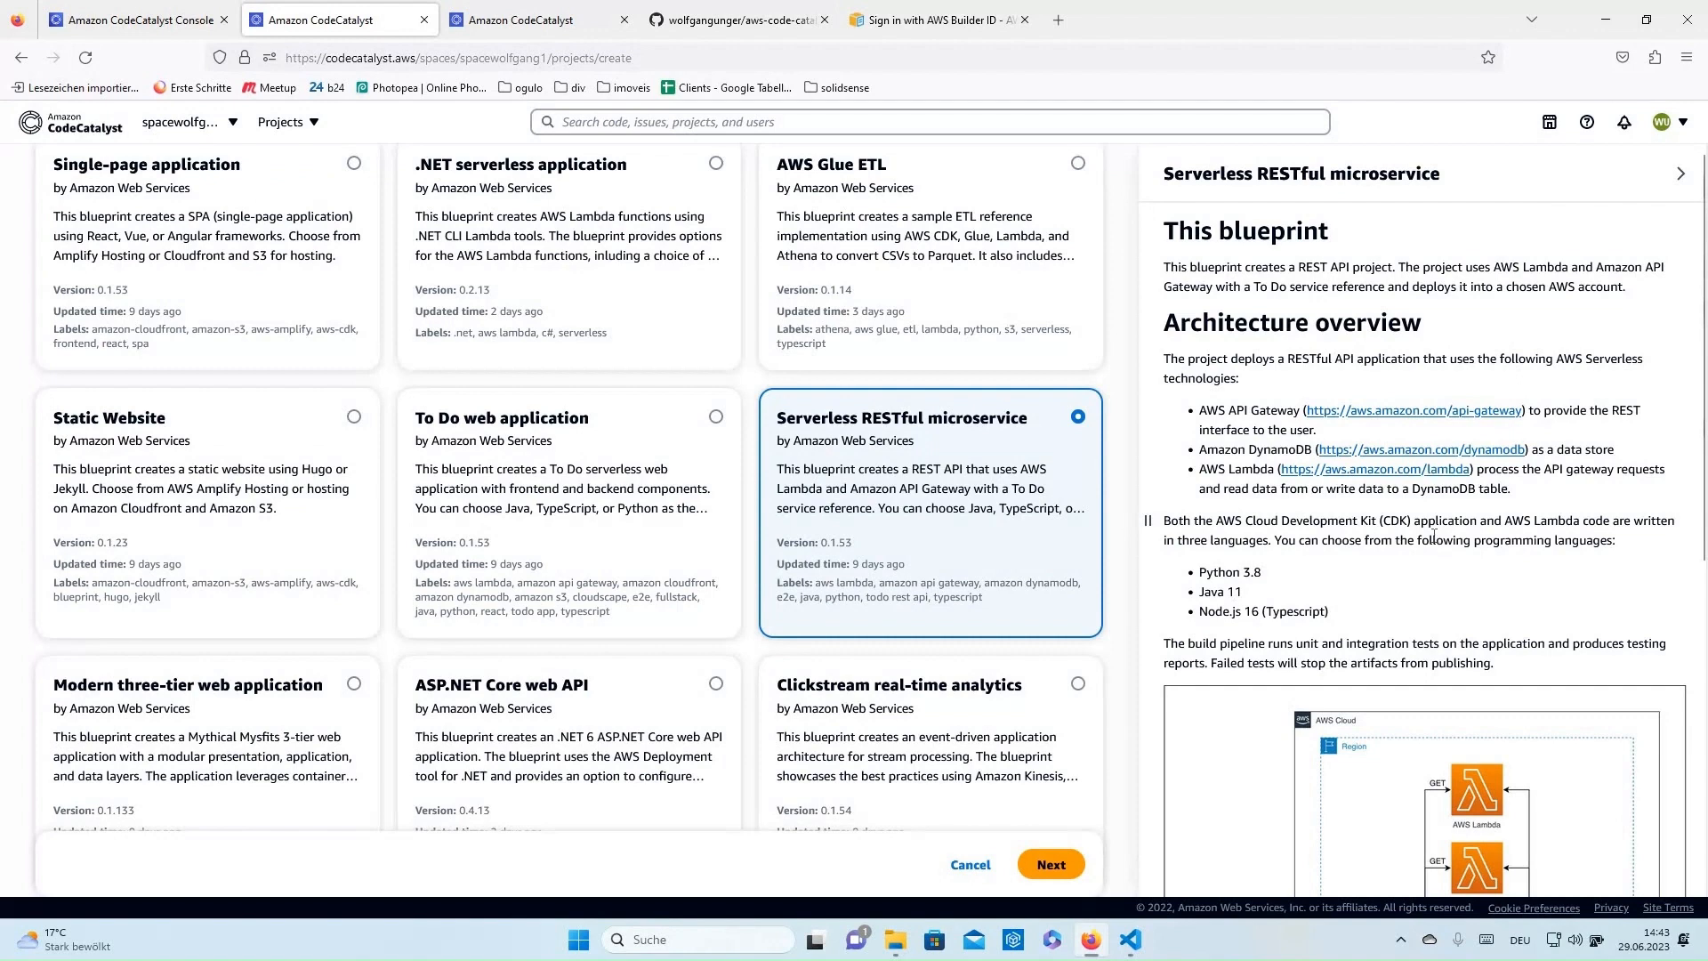
{"action": "scroll", "coordinate": [1434, 537], "scroll_direction": "down", "scroll_amount": 2}
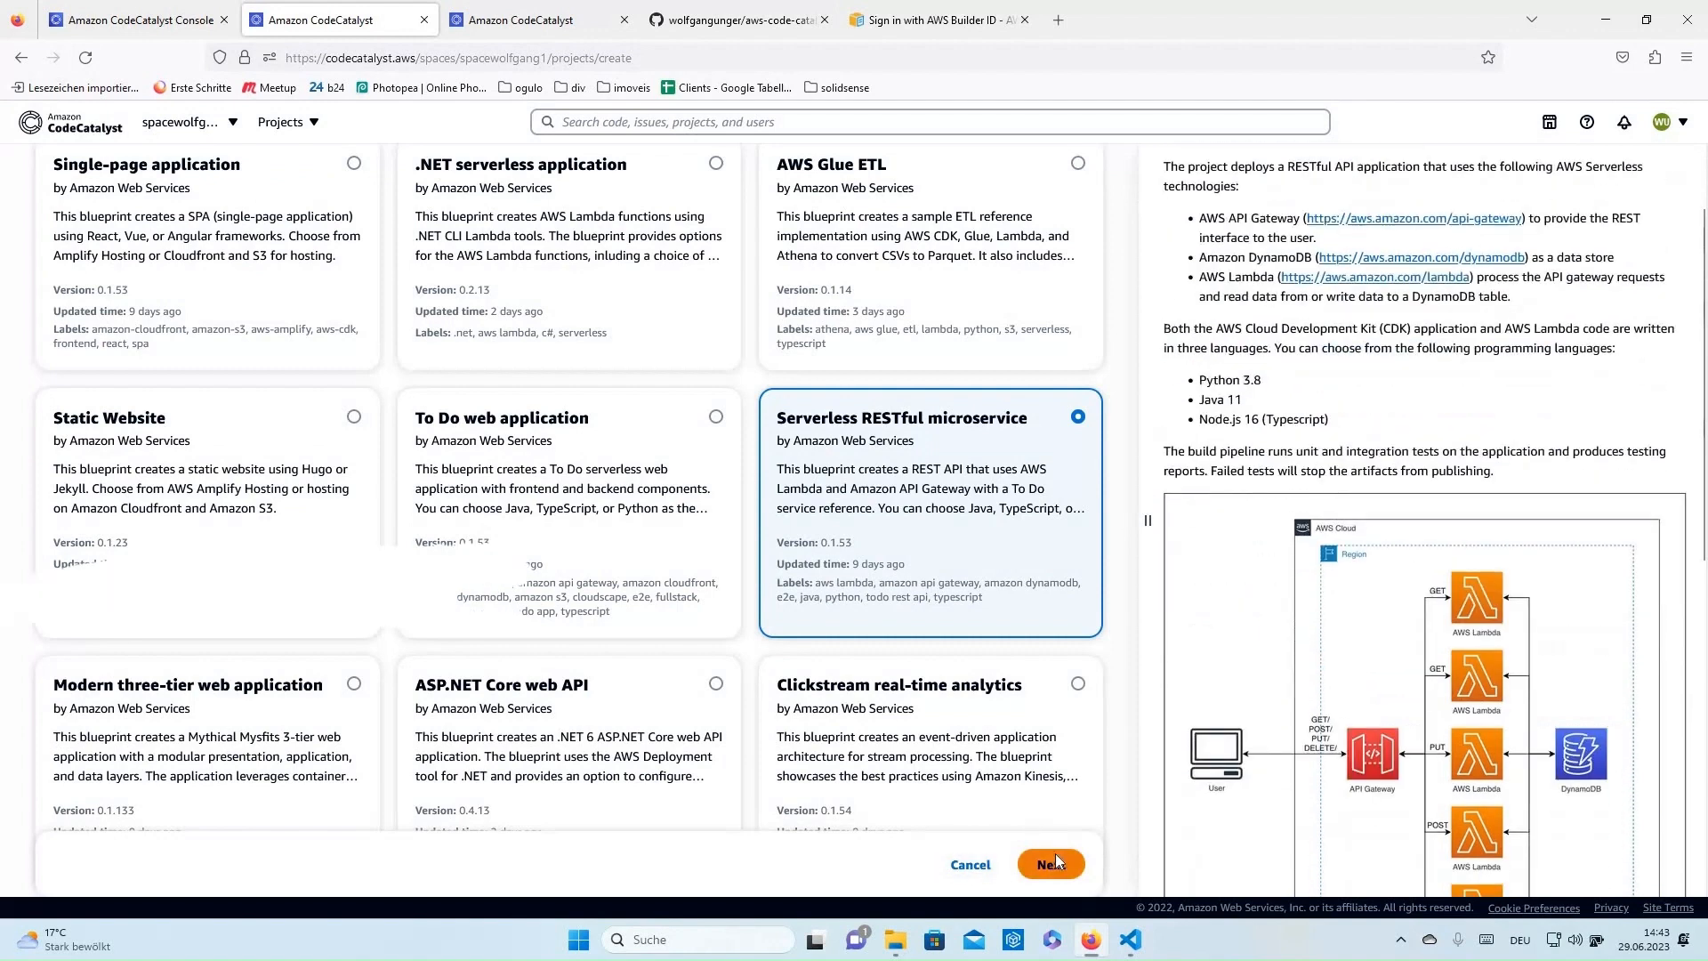
{"action": "left_click", "coordinate": [1052, 862]}
{"action": "left_click", "coordinate": [132, 370]}
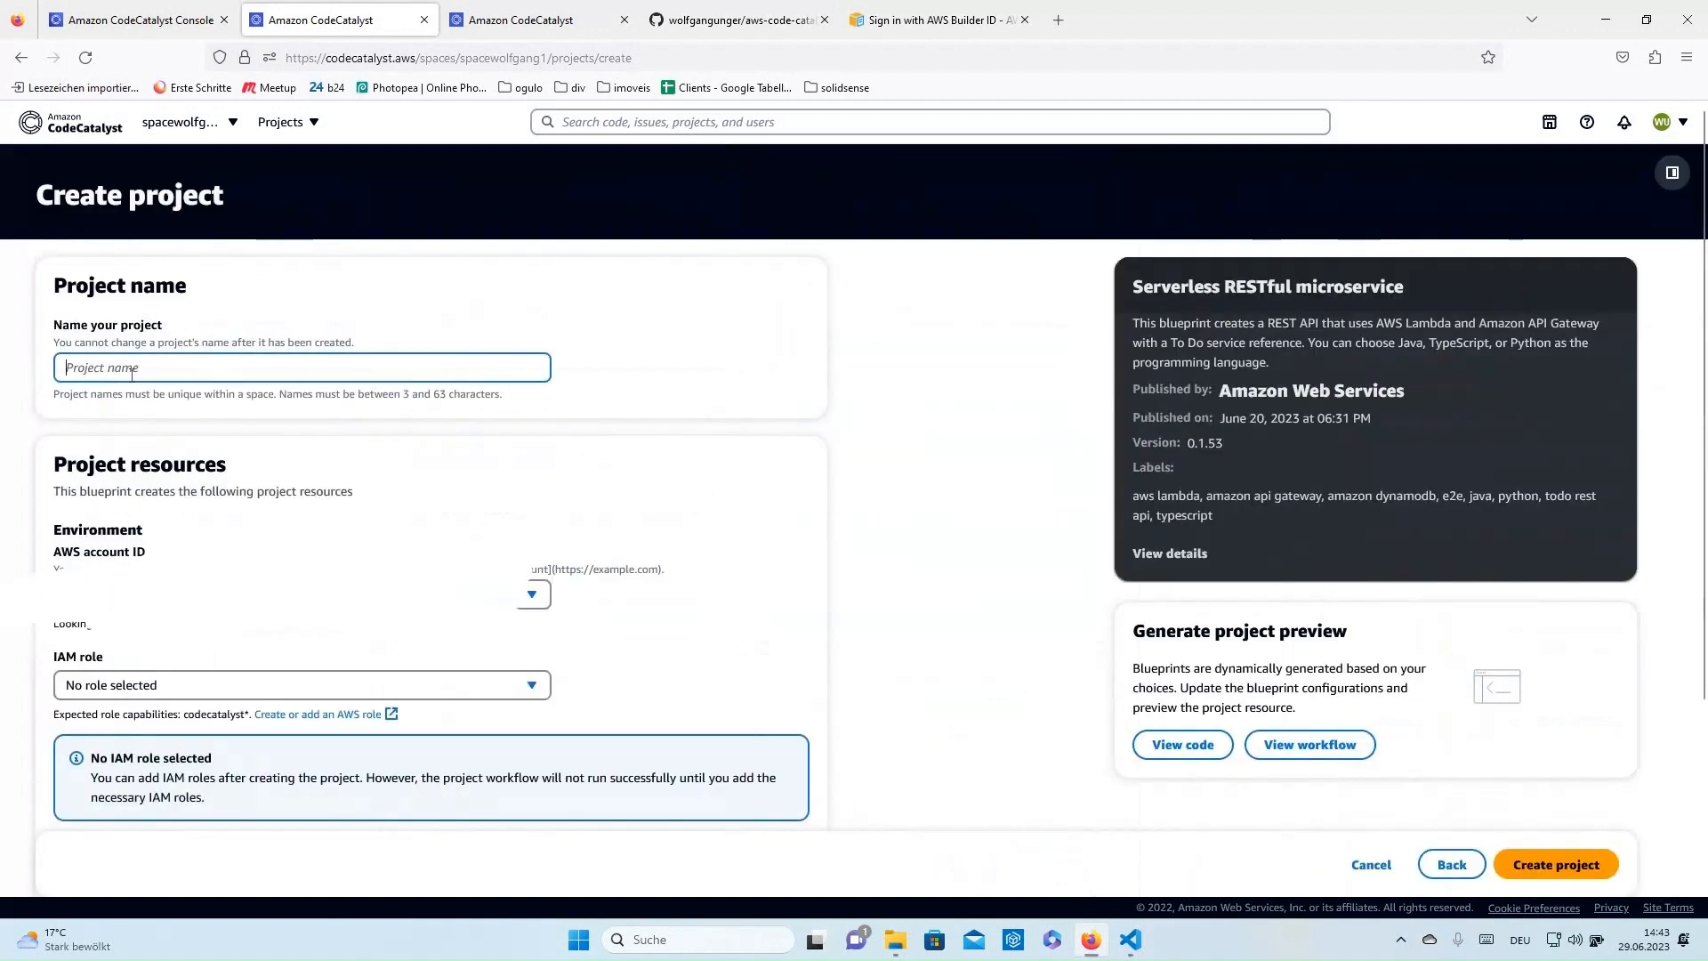
- Enter the project name 'res', assign CodeCatalystWorkflowRole, and choose Python as the backend language
{"action": "type", "text": "rest-app"}
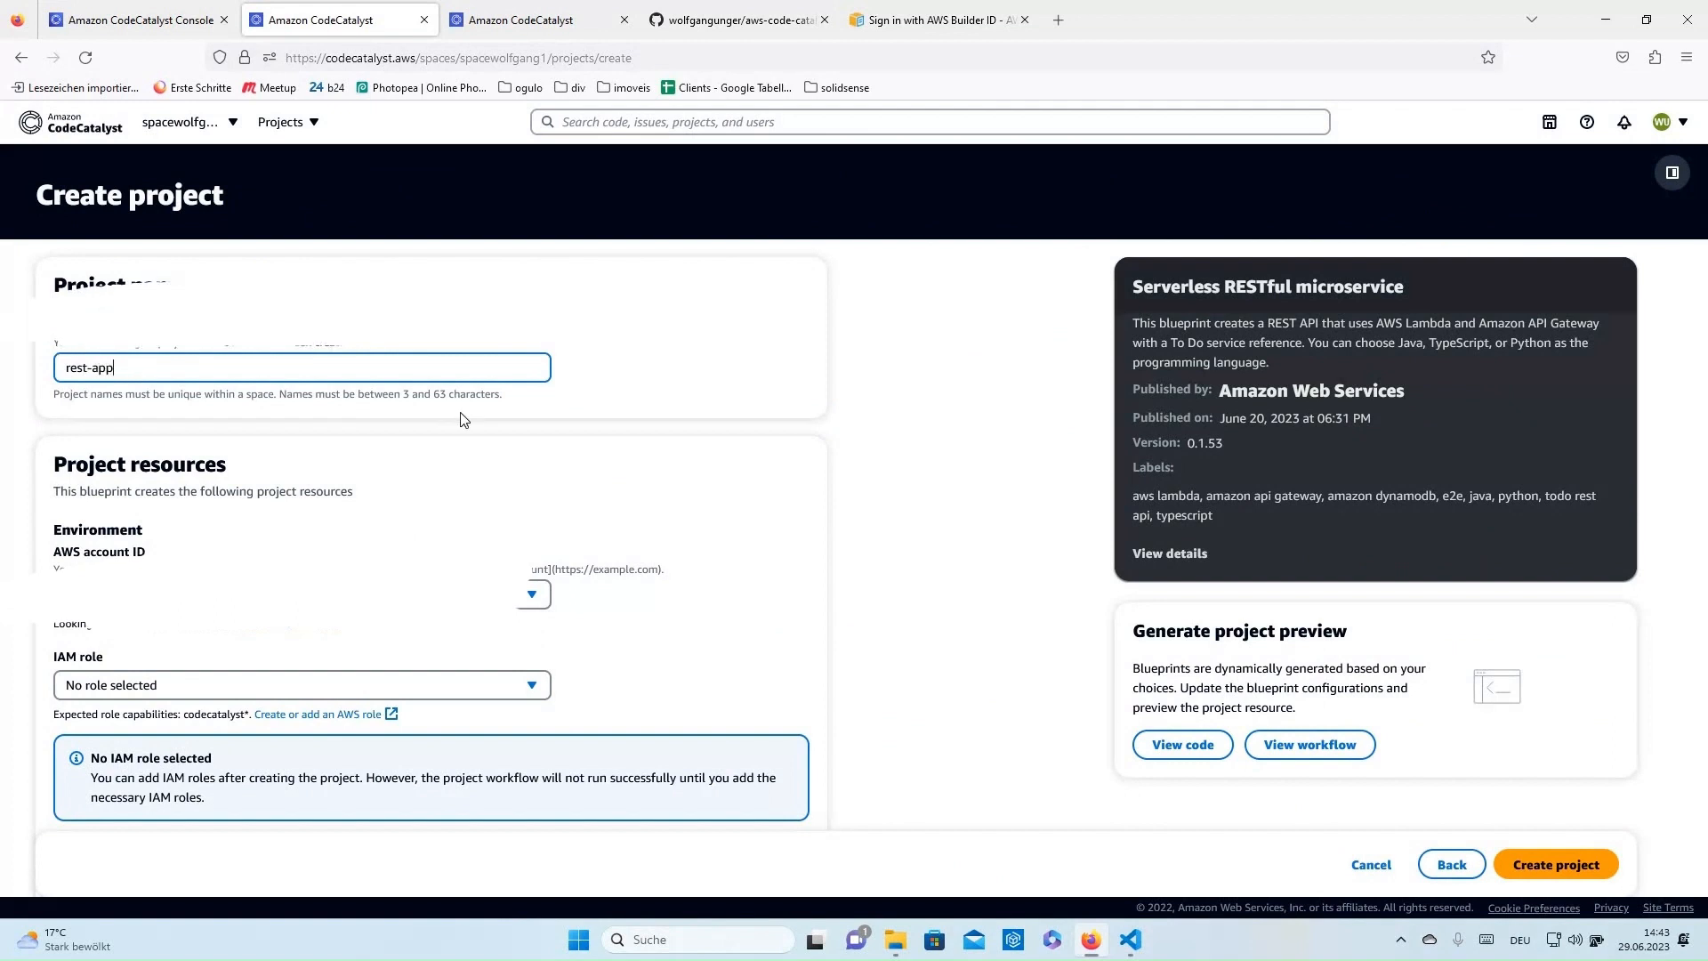
{"action": "scroll", "coordinate": [522, 492], "scroll_direction": "down", "scroll_amount": 3}
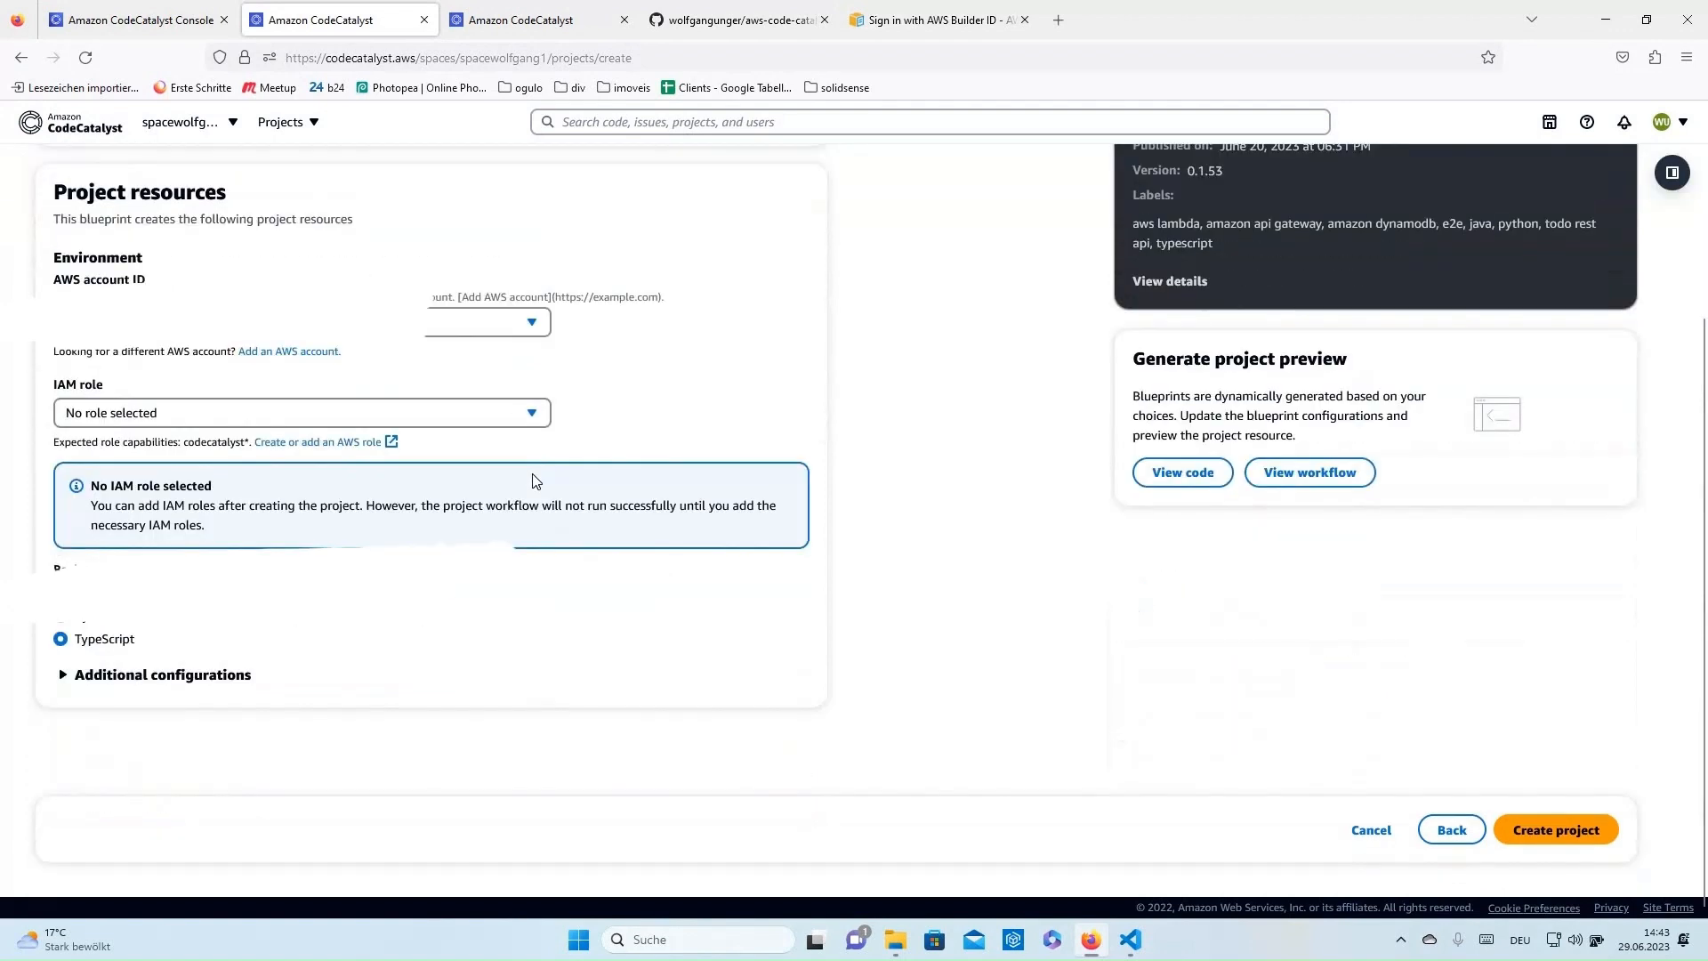
{"action": "left_click", "coordinate": [174, 422]}
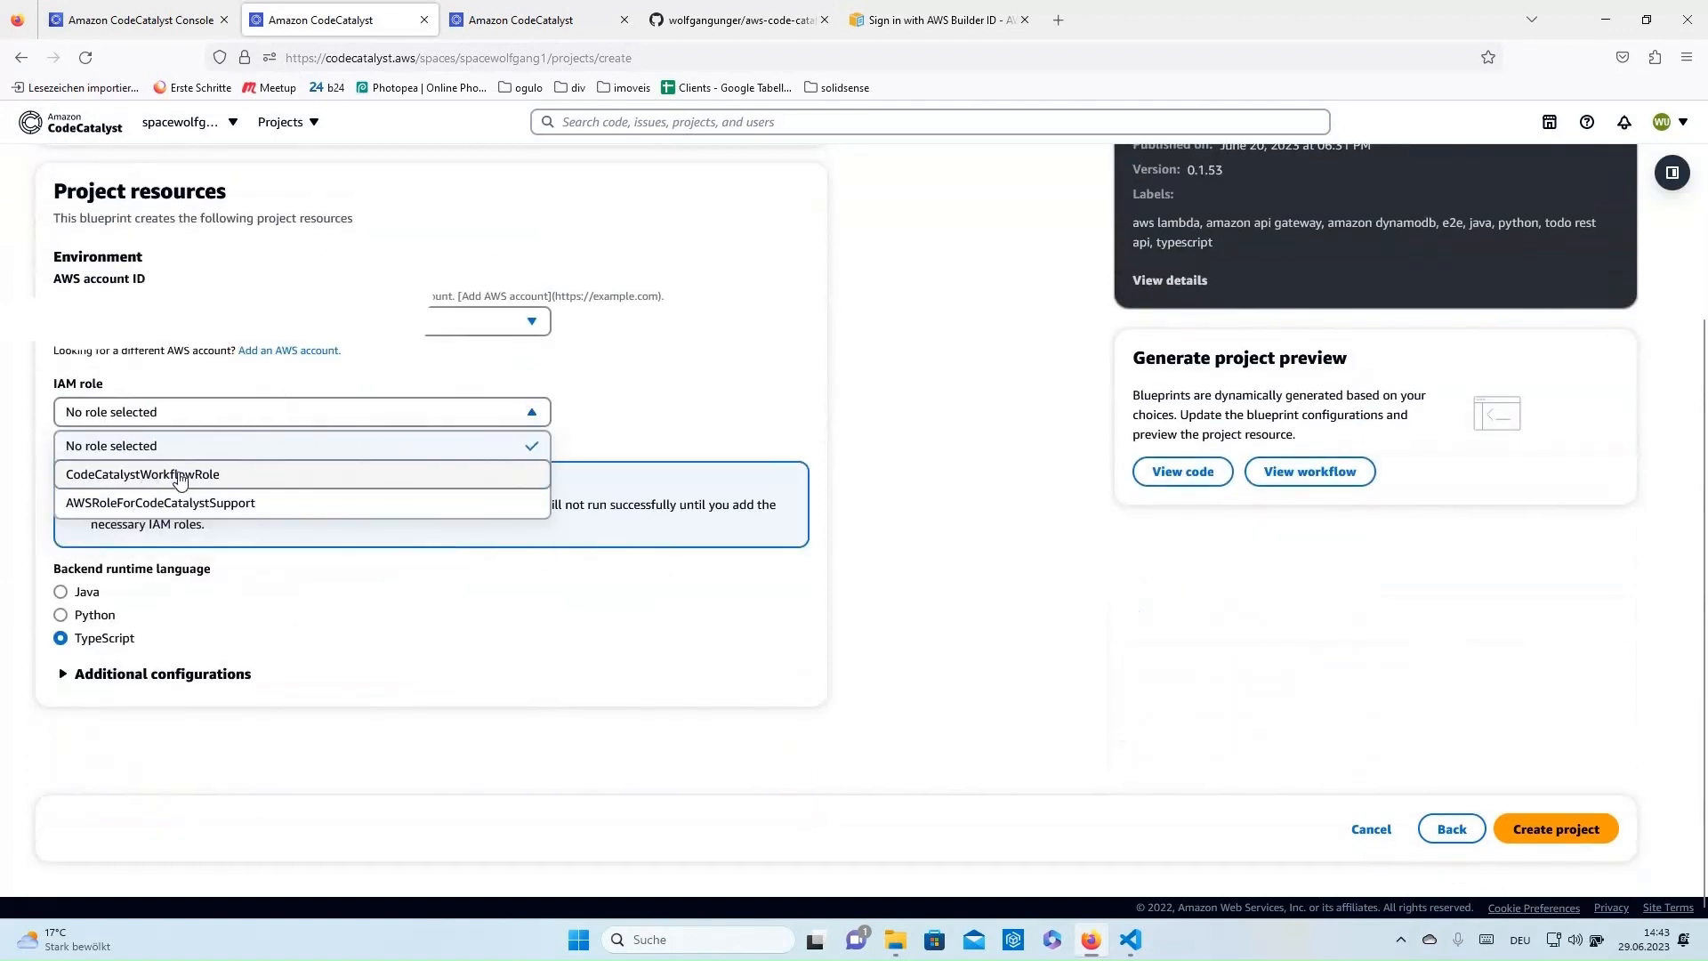
{"action": "left_click", "coordinate": [185, 476]}
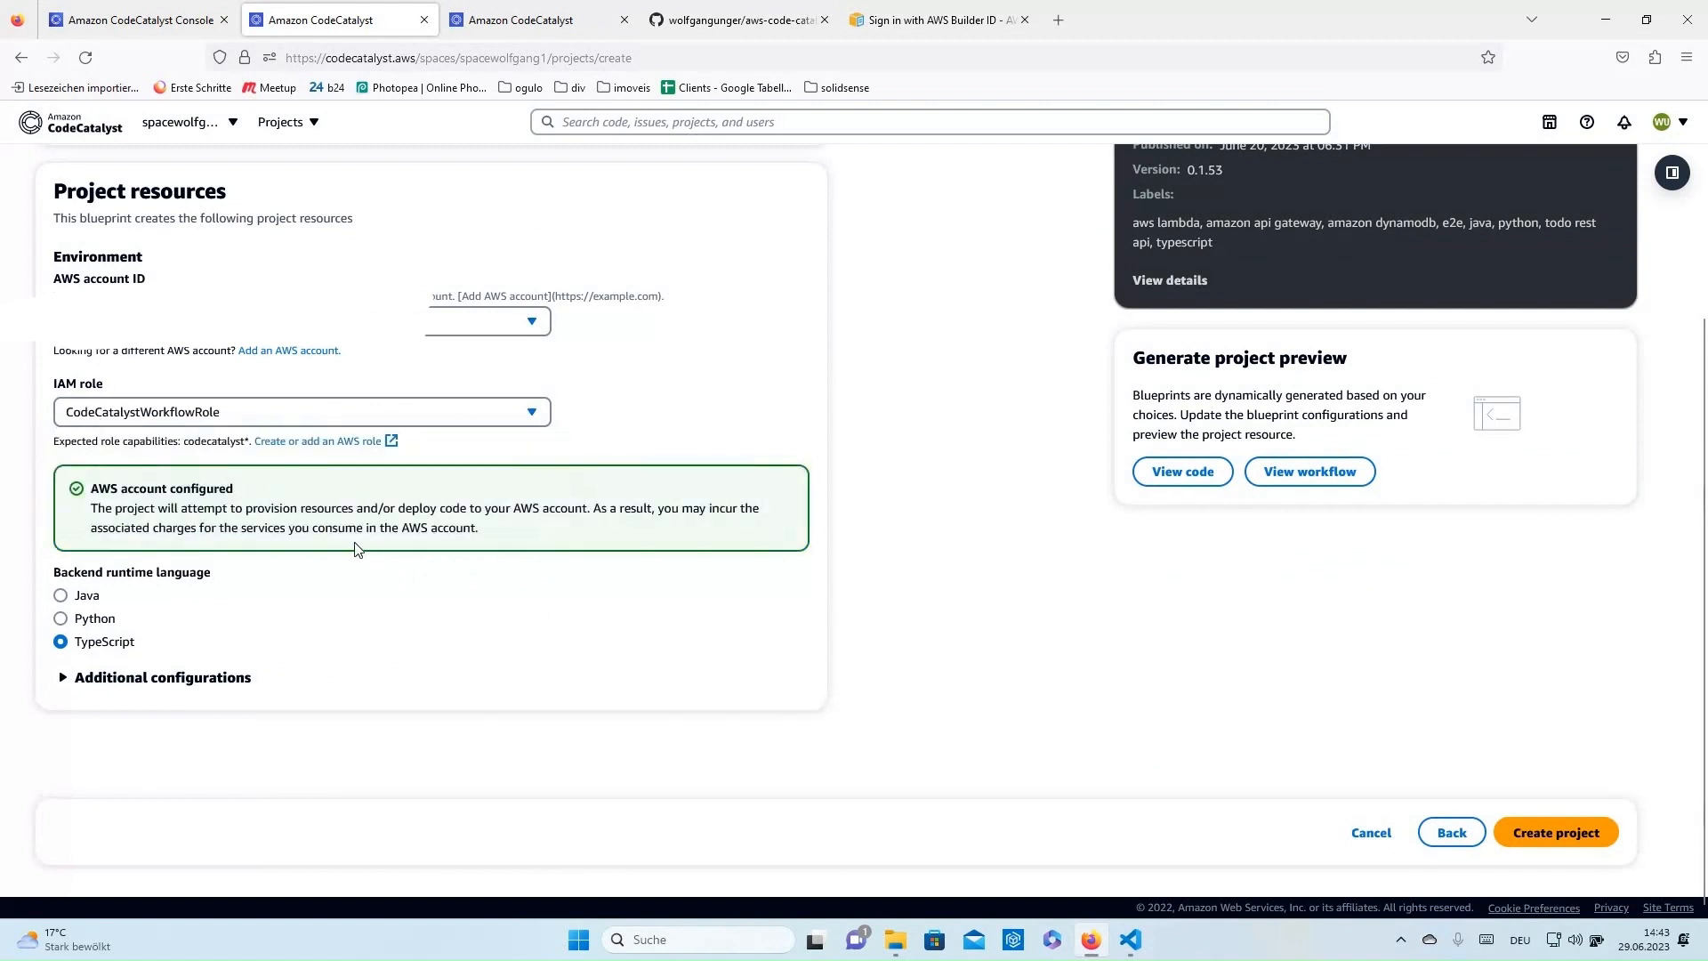
{"action": "left_click", "coordinate": [62, 619]}
- Change the repository prefix to 'rest' and the stack name prefix to 'Rest'
{"action": "left_click", "coordinate": [102, 679]}
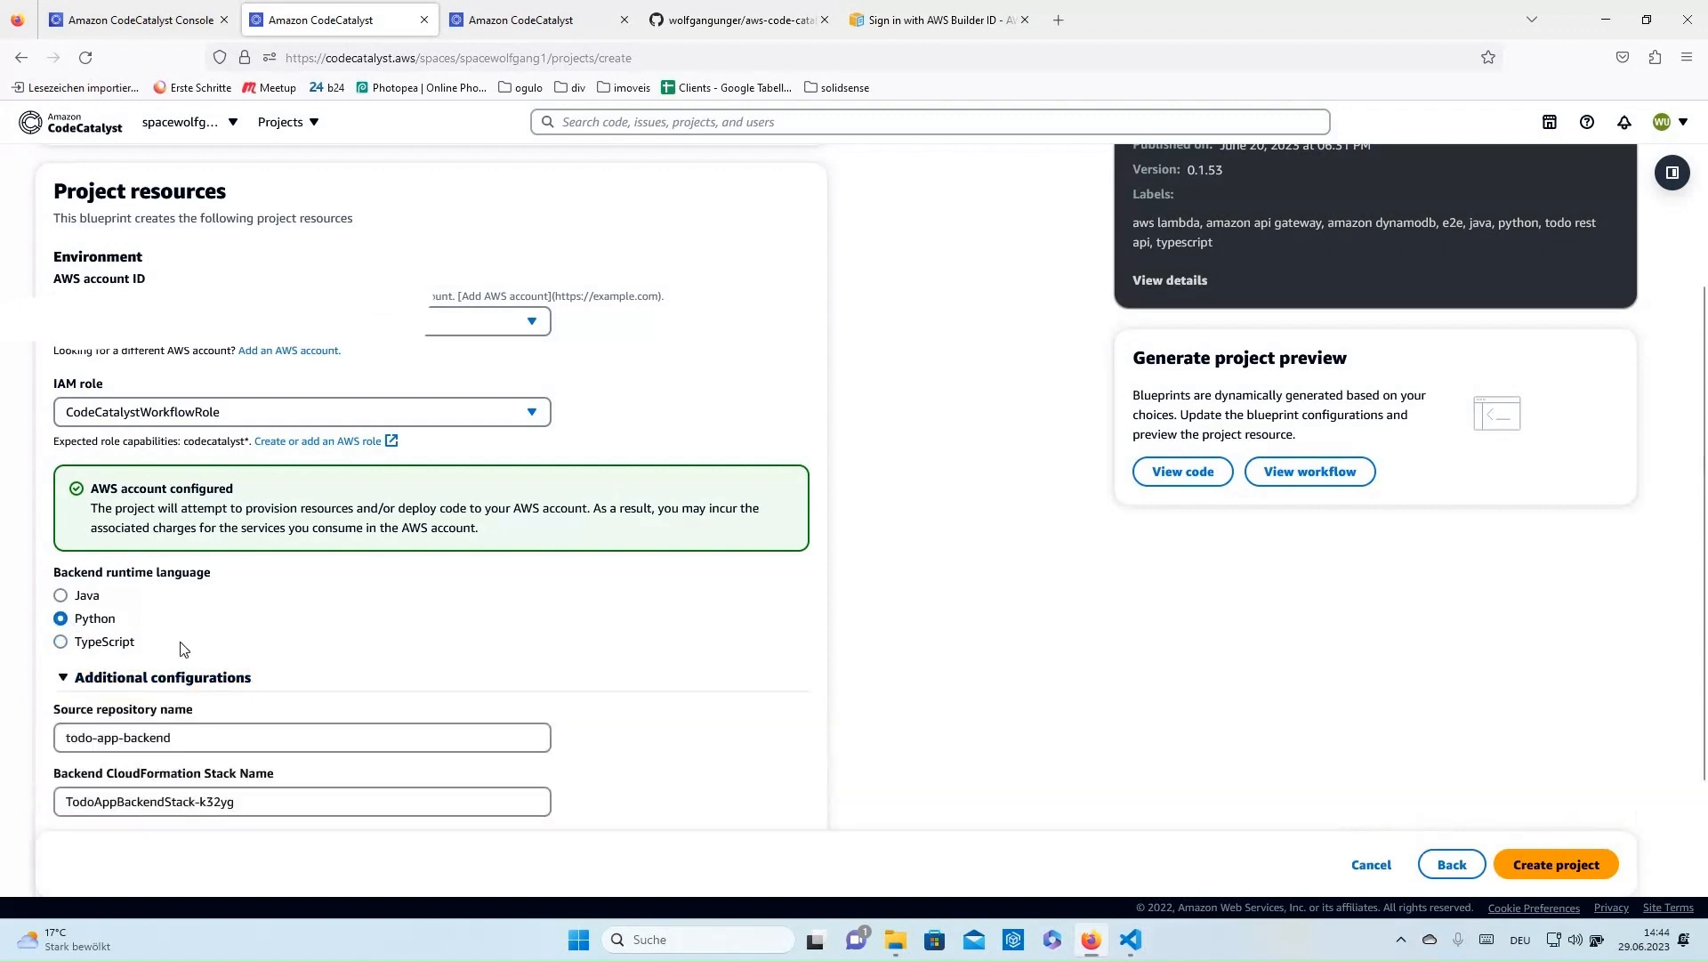
{"action": "scroll", "coordinate": [183, 649], "scroll_direction": "down", "scroll_amount": 2}
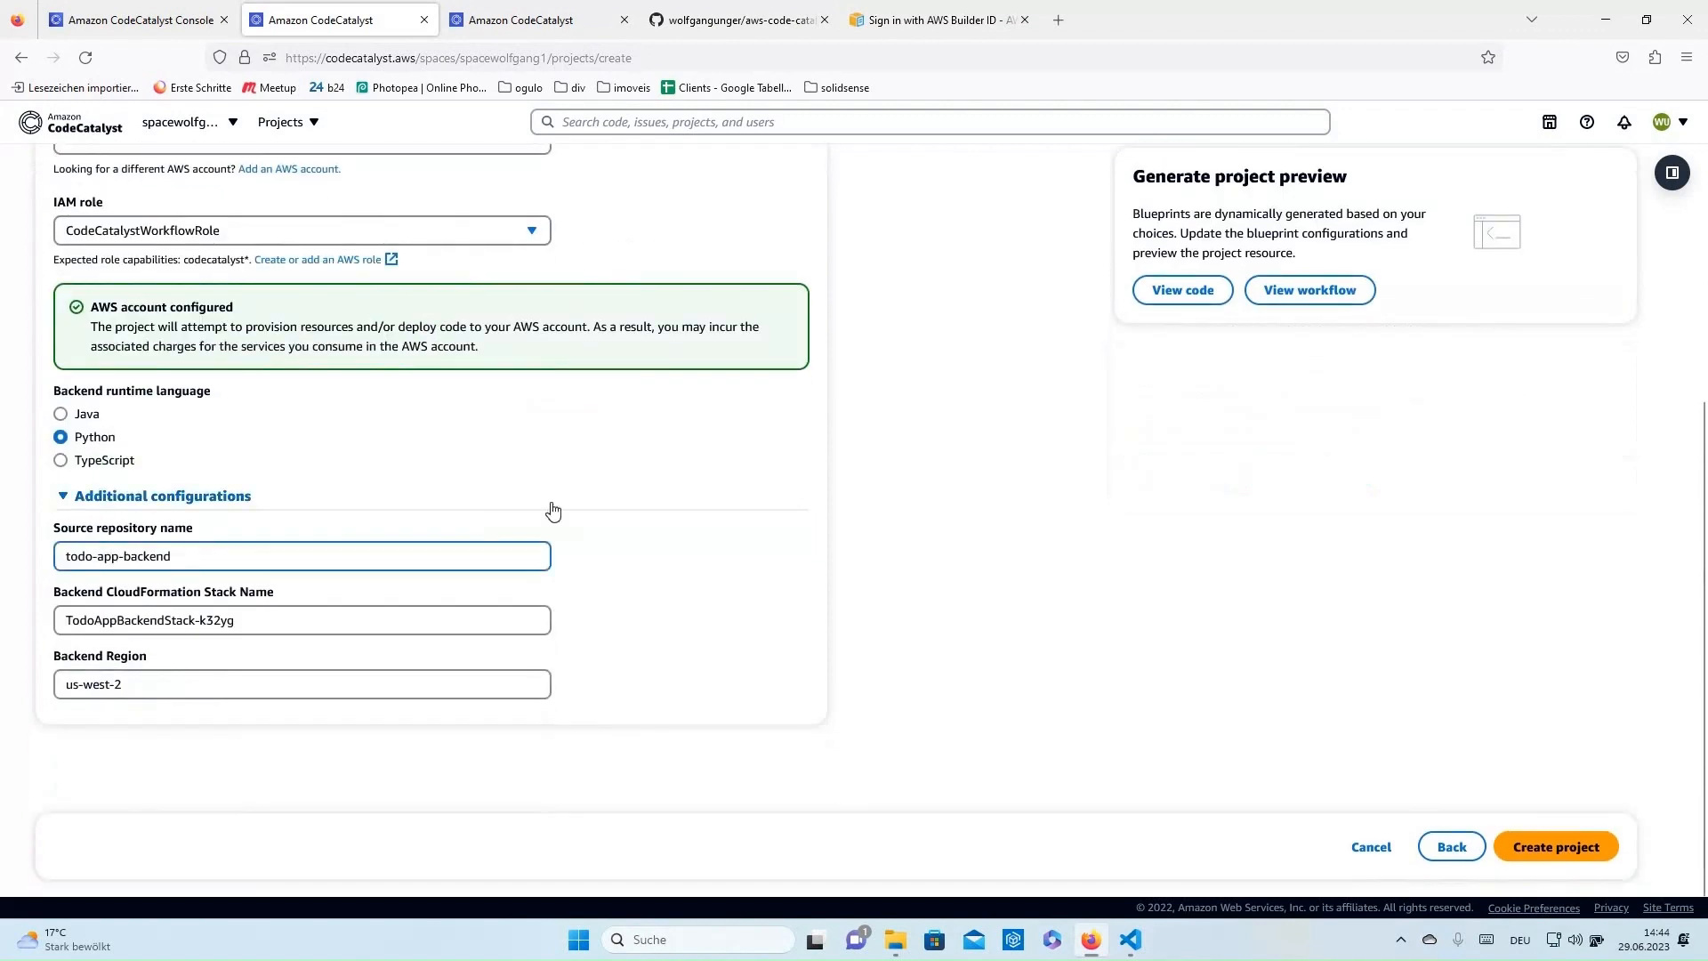
{"action": "key", "text": "BackSpace"}
{"action": "key", "text": "BackSpace"}
{"action": "key", "text": "BackSpace"}
{"action": "key", "text": "BackSpace"}
{"action": "type", "text": "rest"}
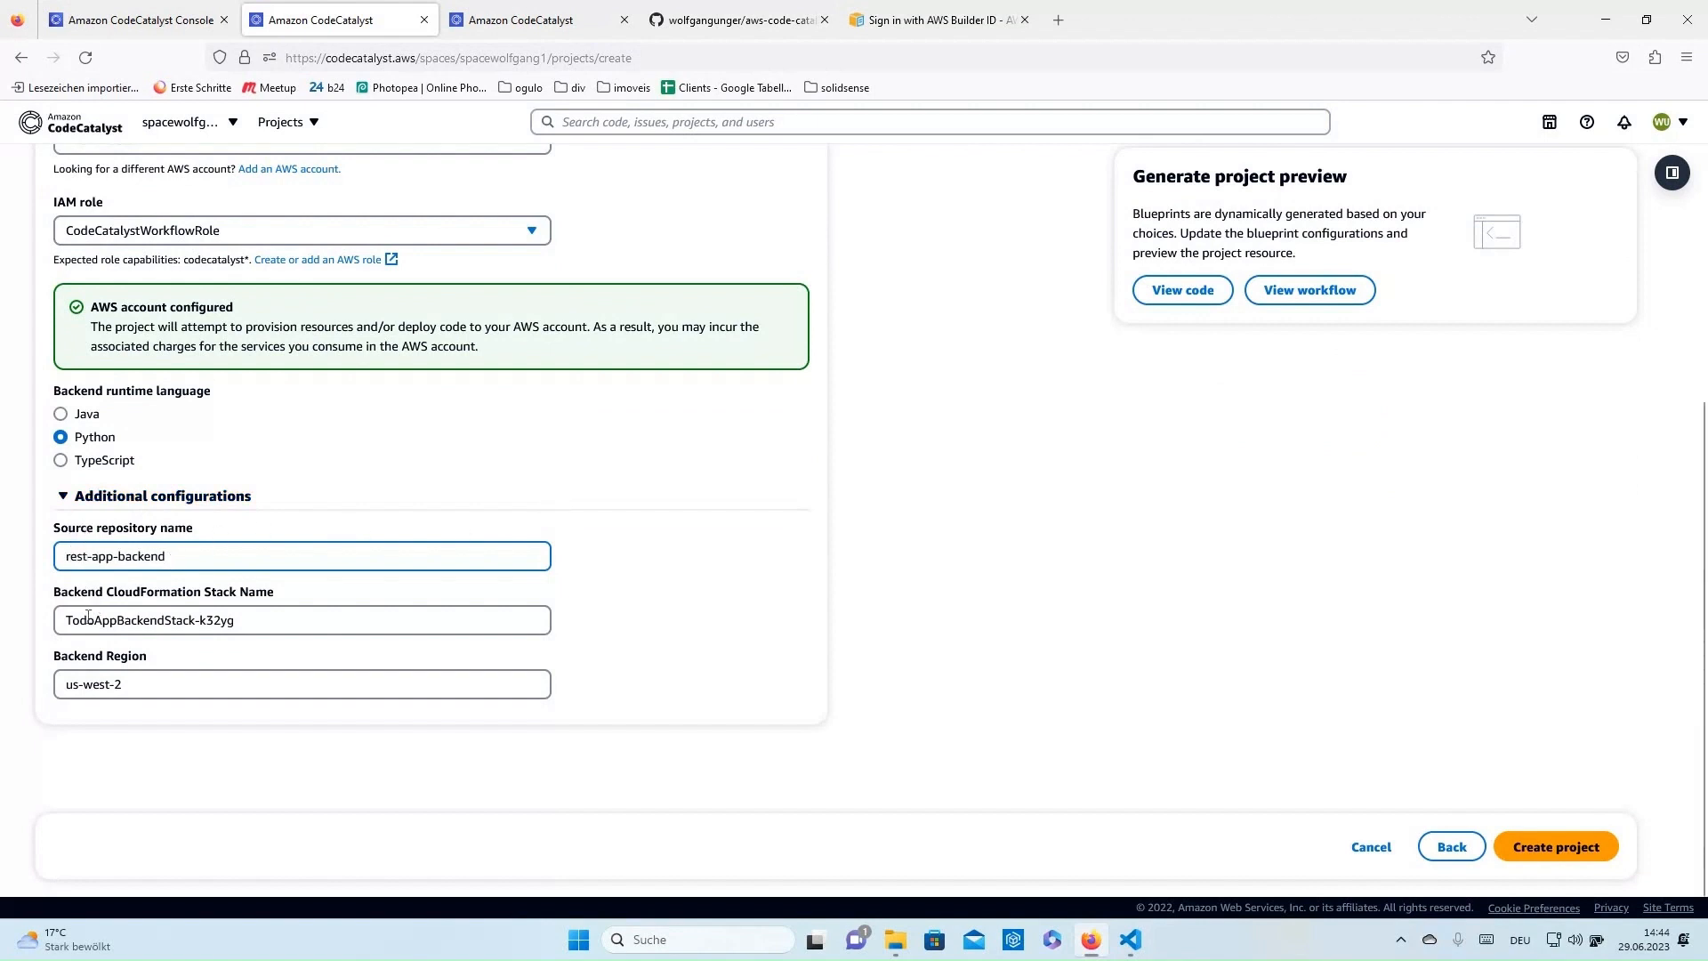
{"action": "left_click", "coordinate": [322, 618]}
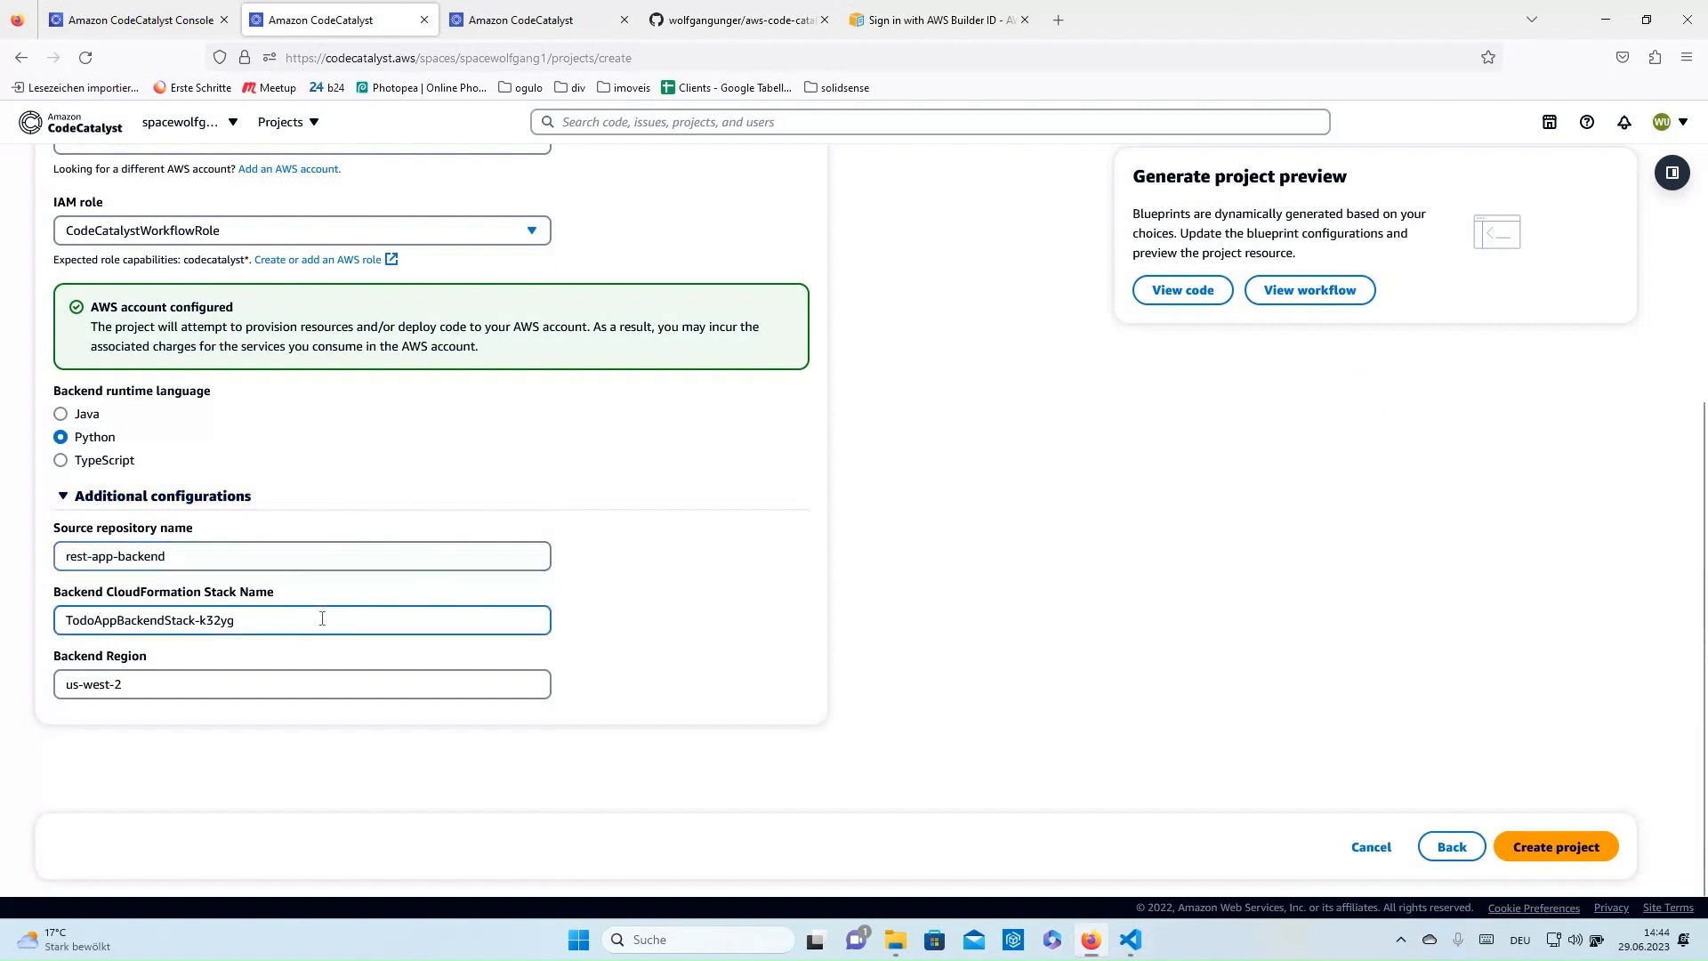
{"action": "key", "text": "BackSpace"}
{"action": "key", "text": "BackSpace"}
{"action": "key", "text": "BackSpace"}
{"action": "key", "text": "BackSpace"}
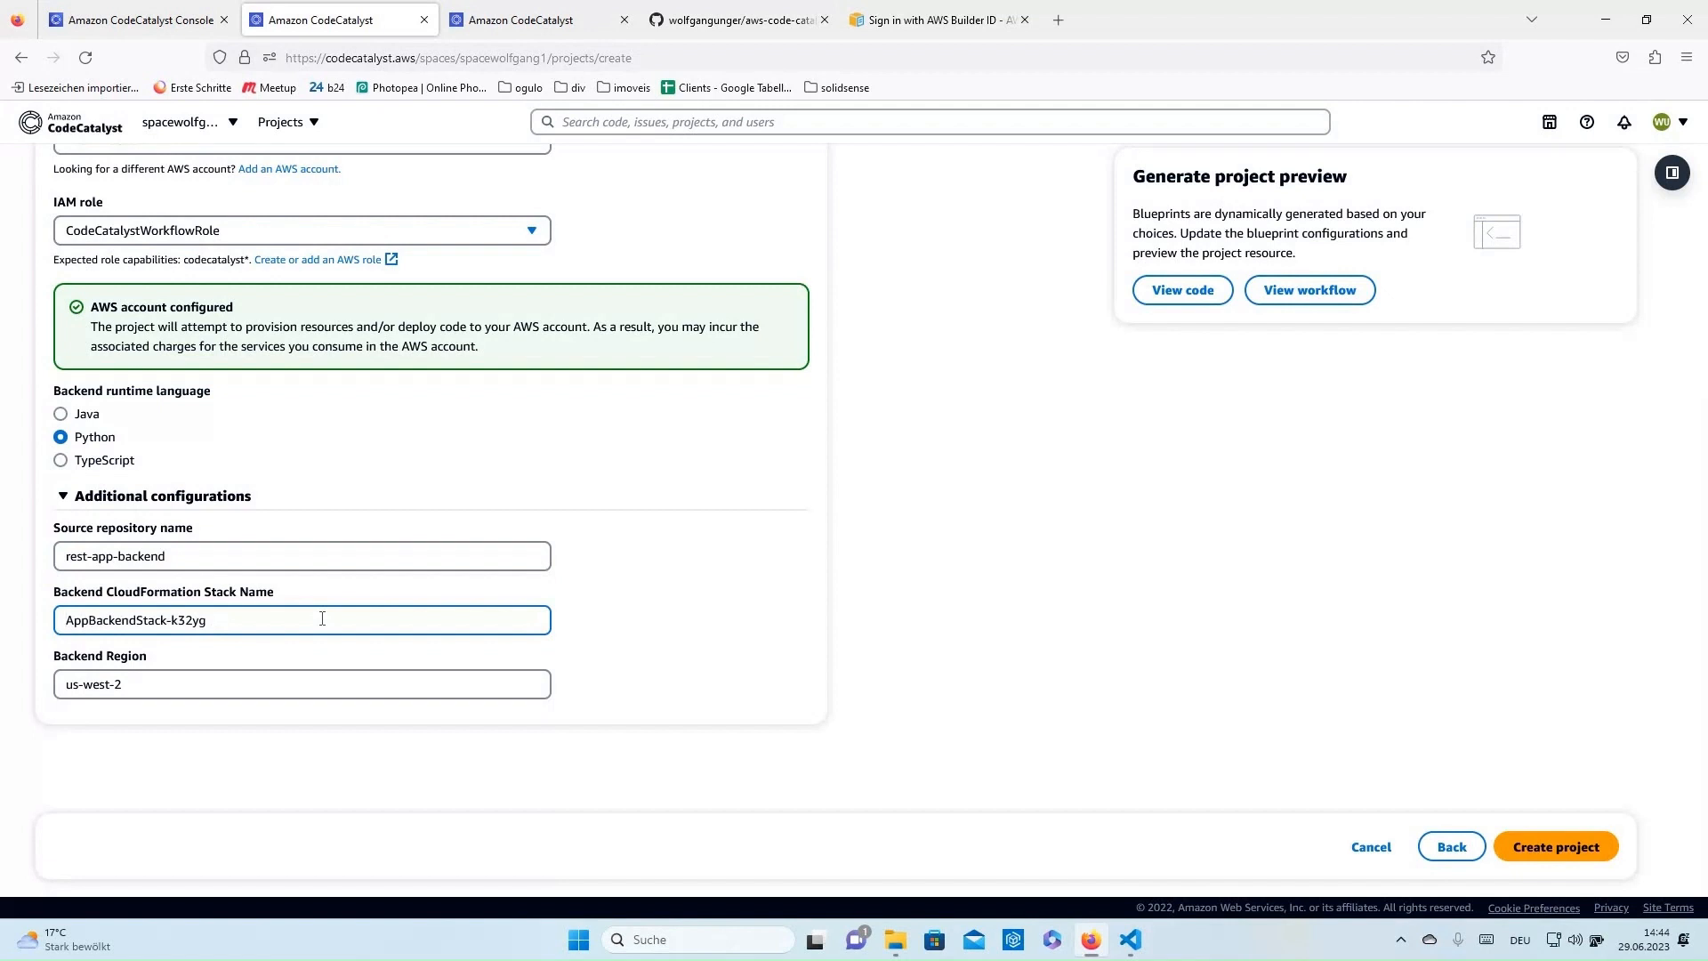
{"action": "type", "text": "Rest"}
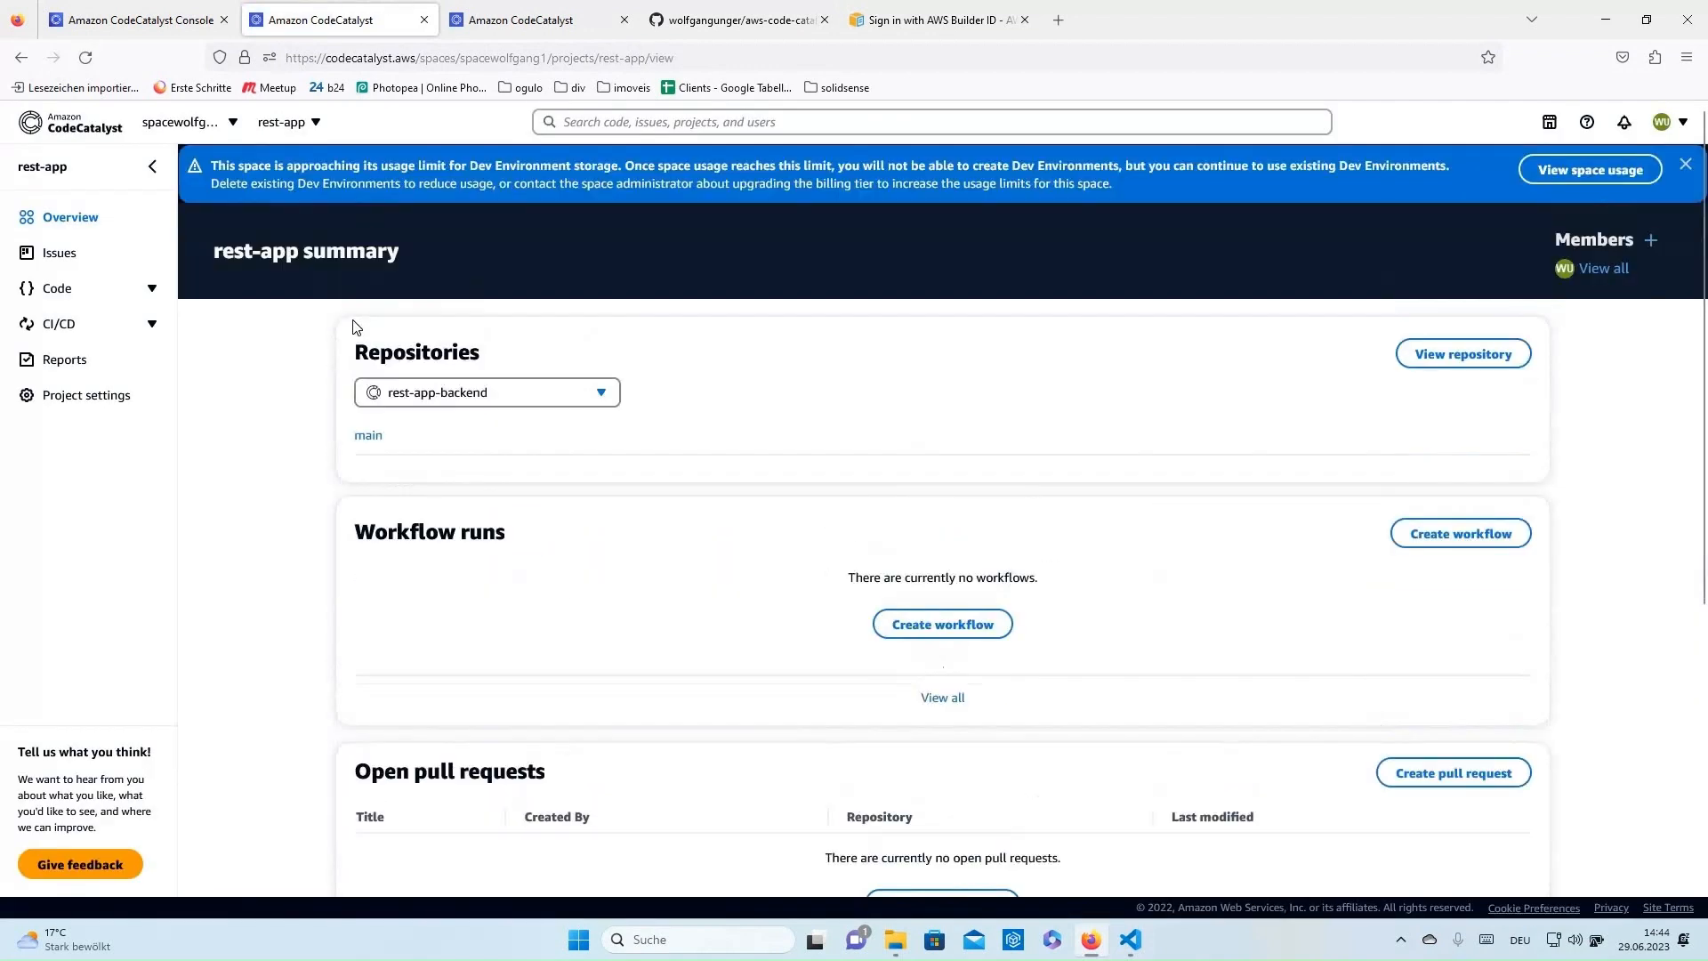
- Visit the rest-app-backend repository and Dev Environments, then open the CI/CD Workflows page
{"action": "left_click", "coordinate": [137, 299]}
{"action": "left_click", "coordinate": [111, 322]}
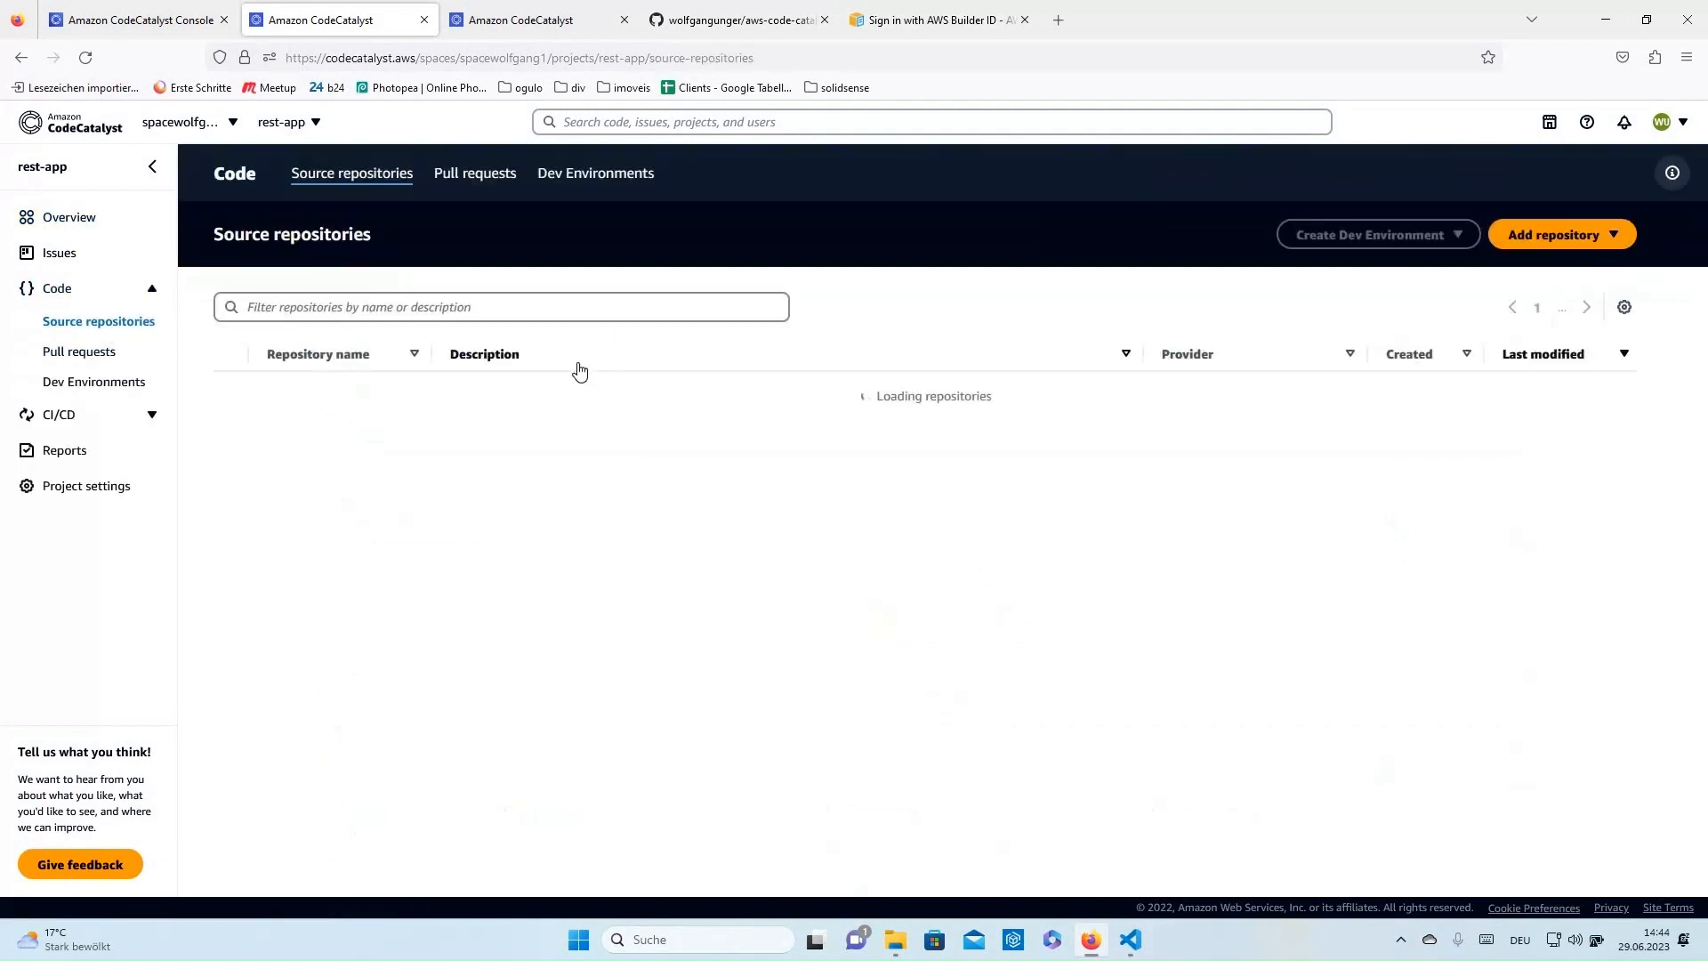
{"action": "left_click", "coordinate": [316, 399]}
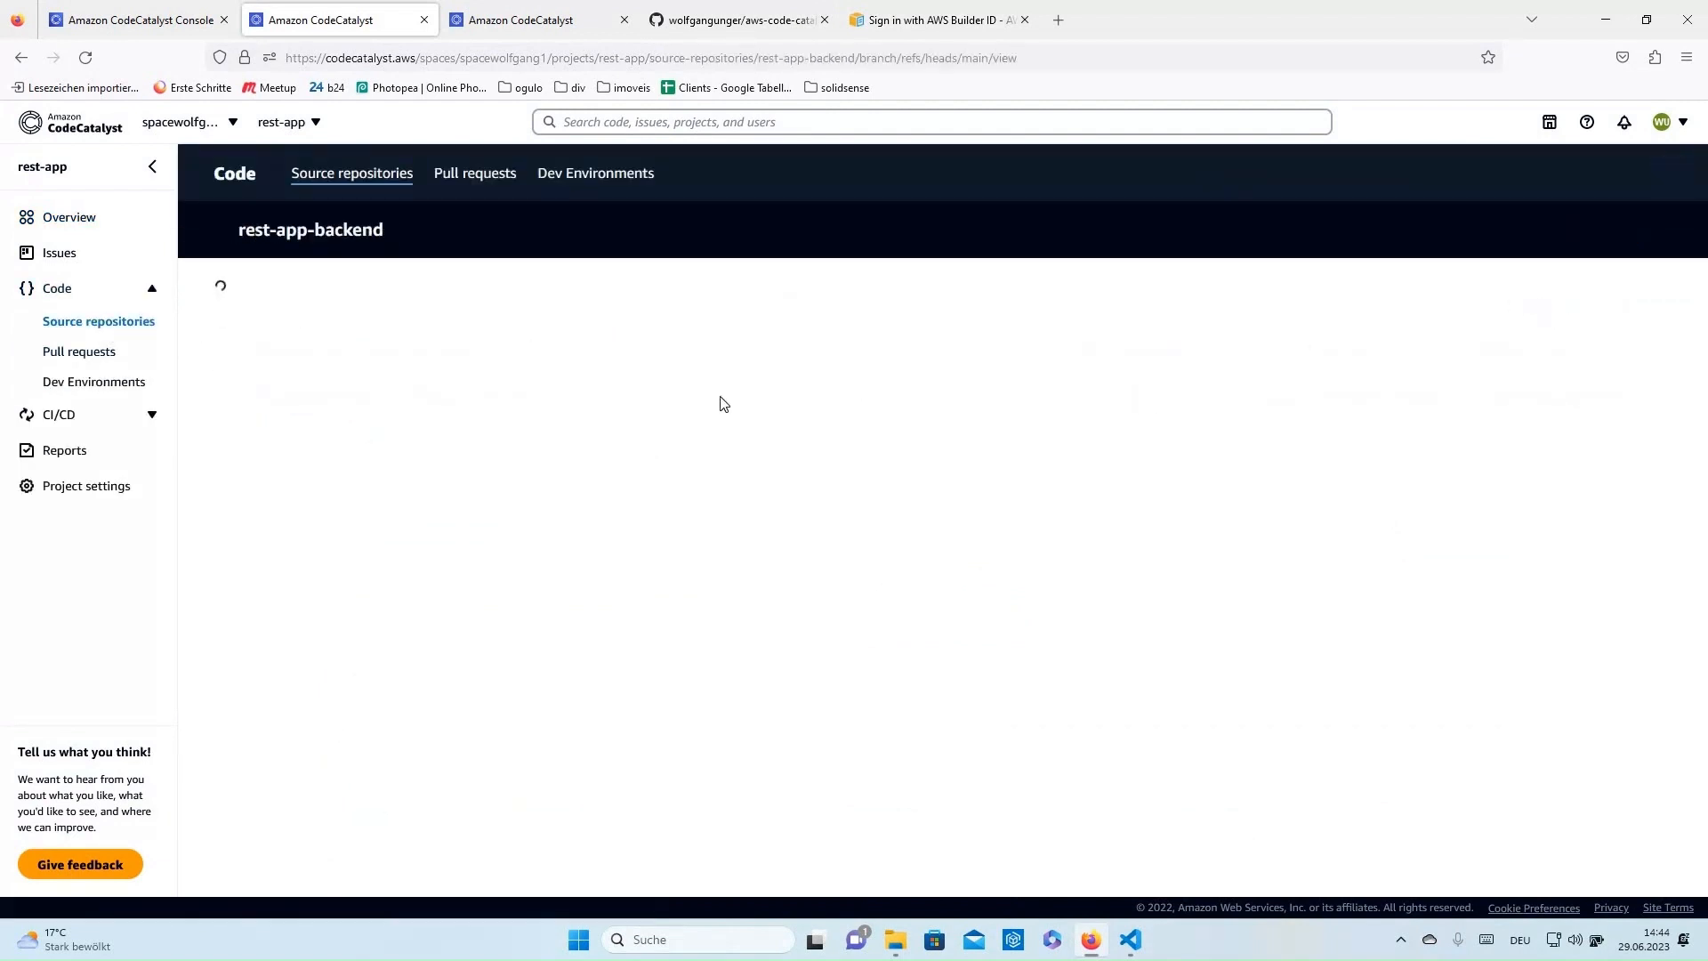
{"action": "left_click", "coordinate": [112, 392]}
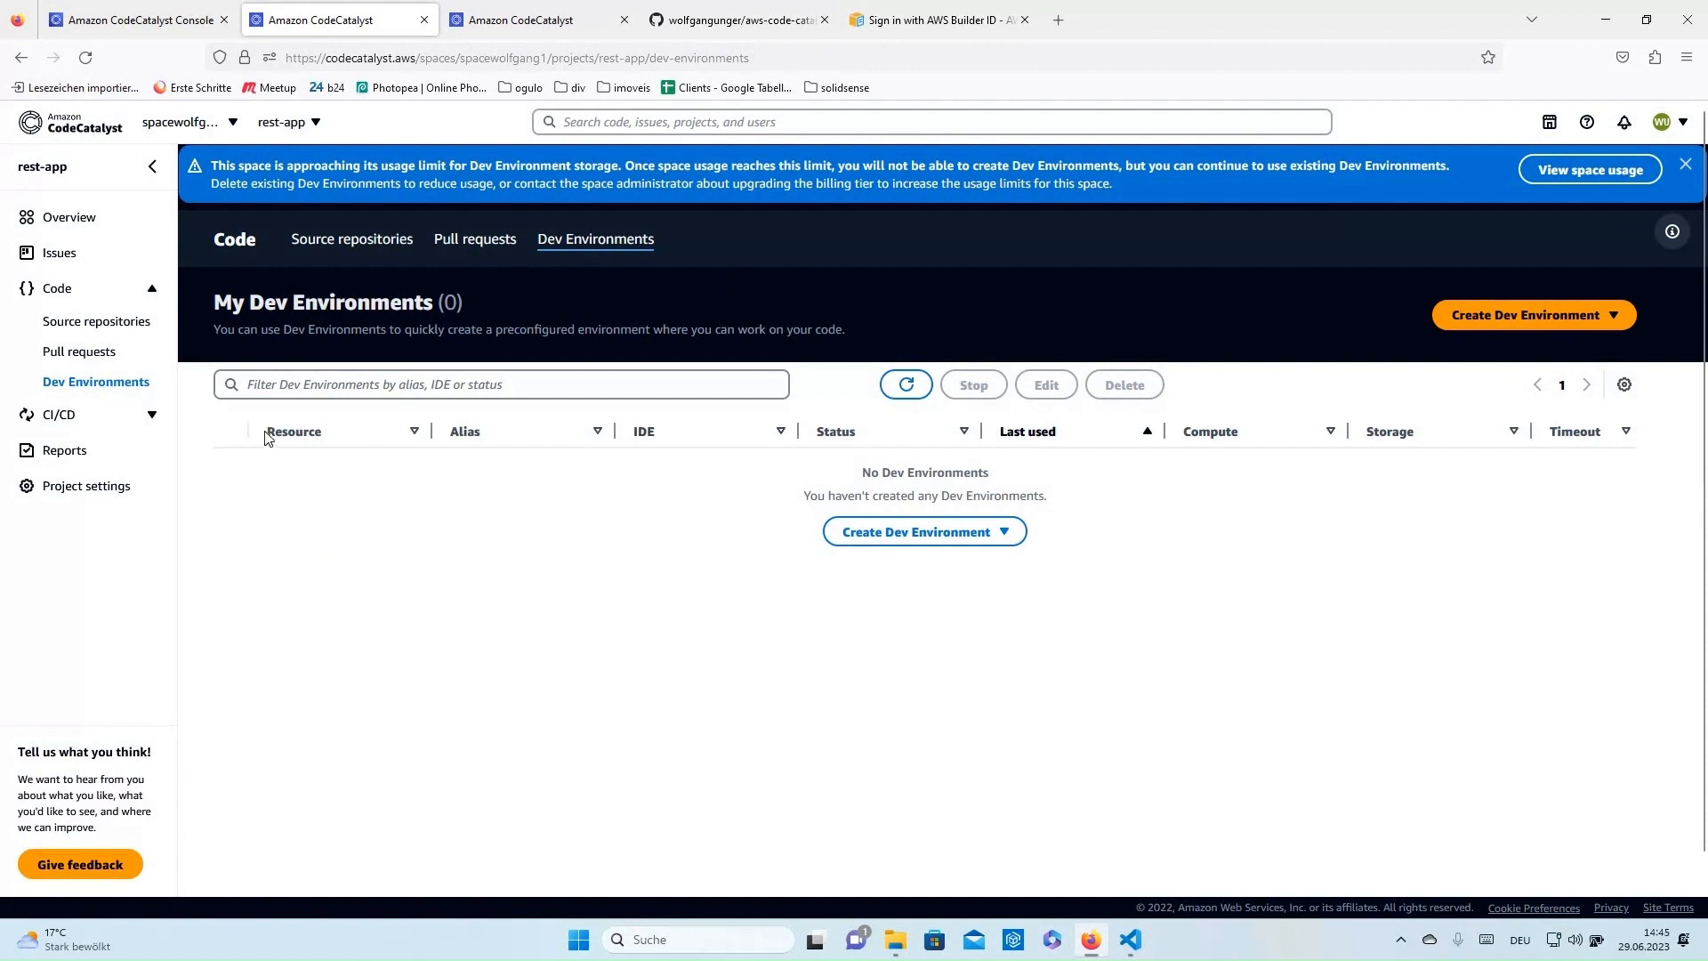
{"action": "left_click", "coordinate": [140, 421]}
{"action": "left_click", "coordinate": [92, 360]}
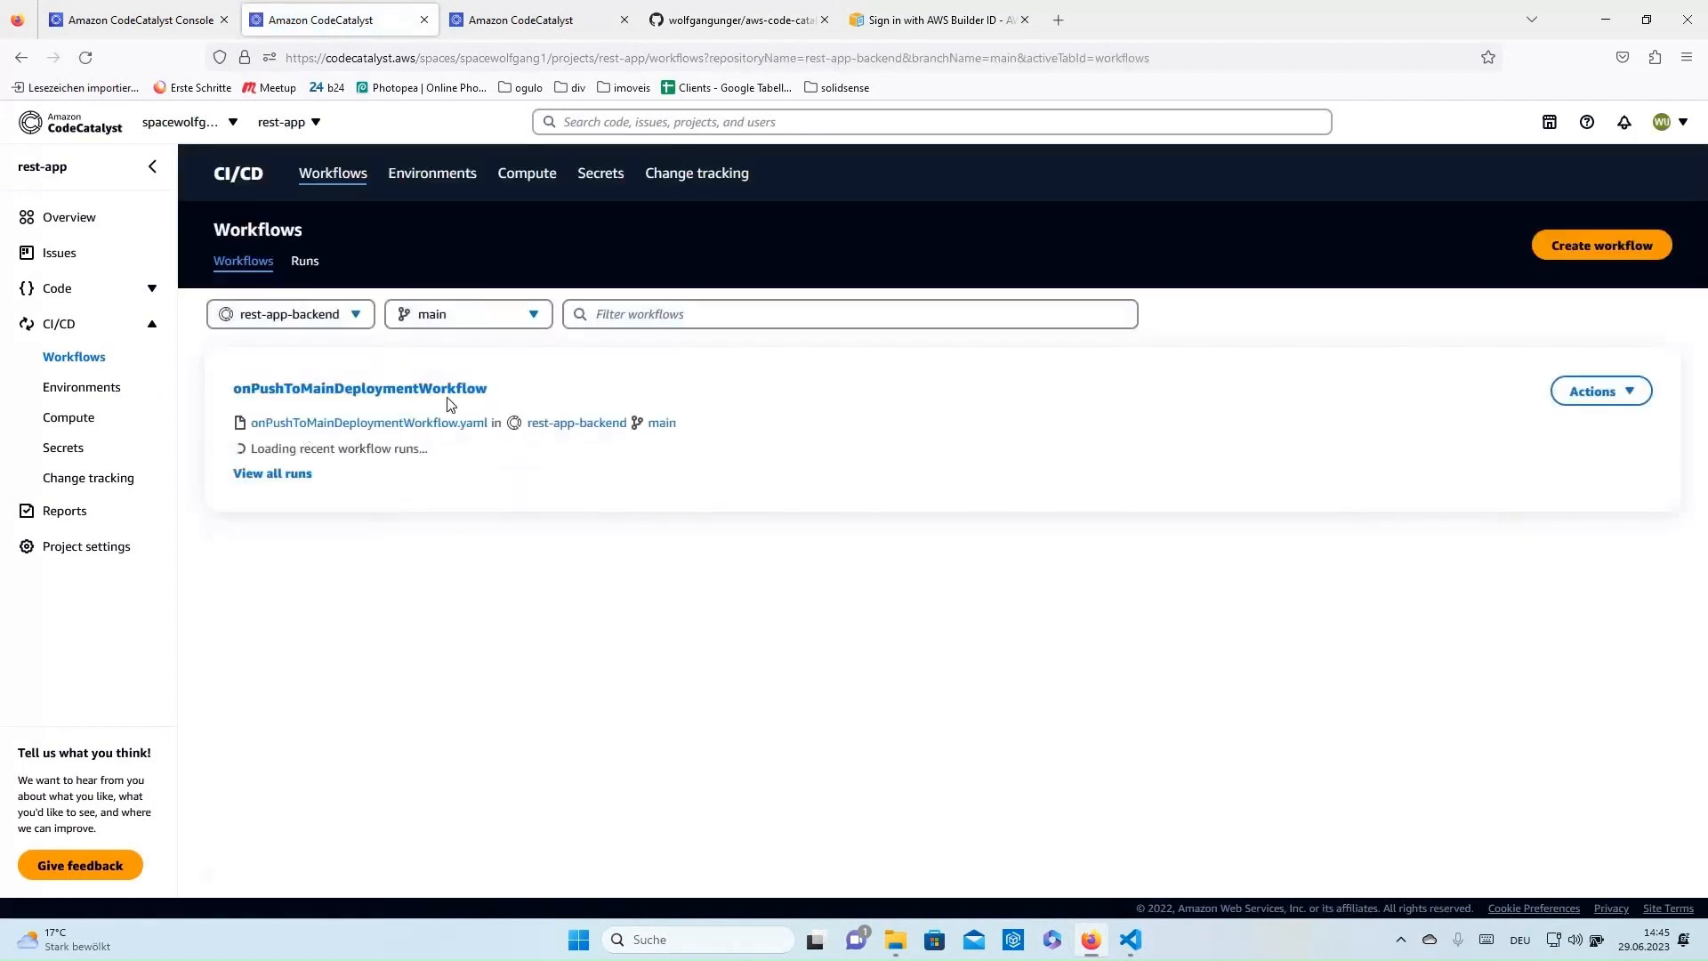
- Draft a Production deployment environment named 'prod', then cancel its creation
{"action": "left_click", "coordinate": [75, 392]}
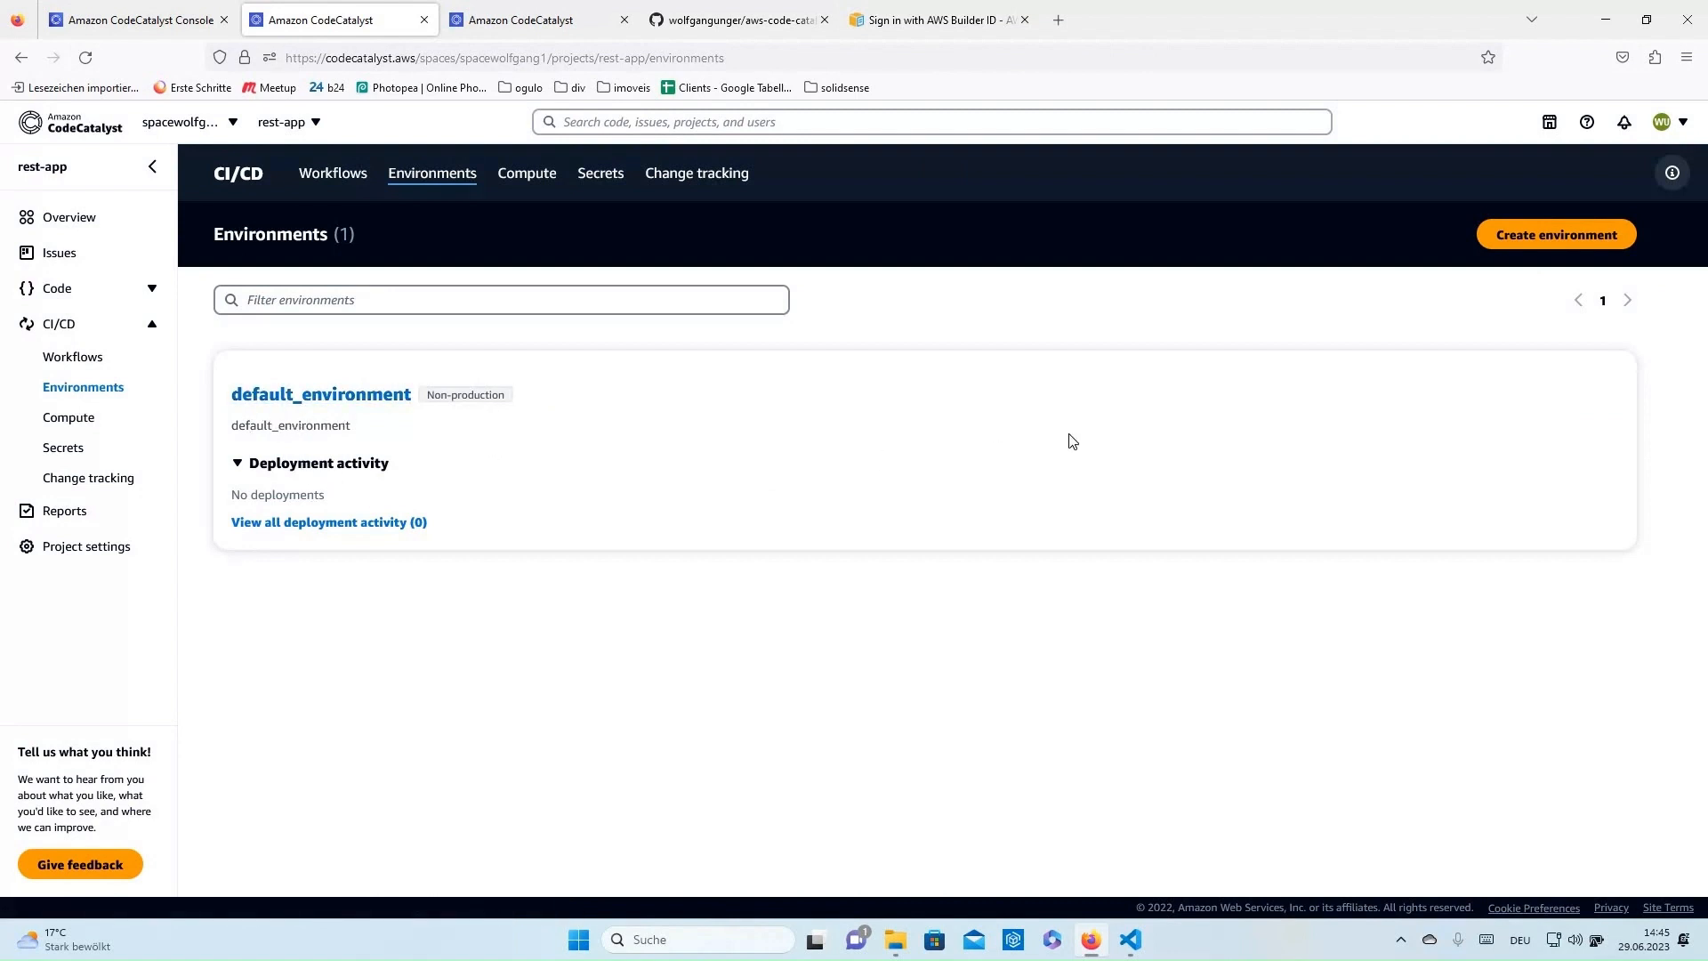
{"action": "left_click", "coordinate": [1592, 235]}
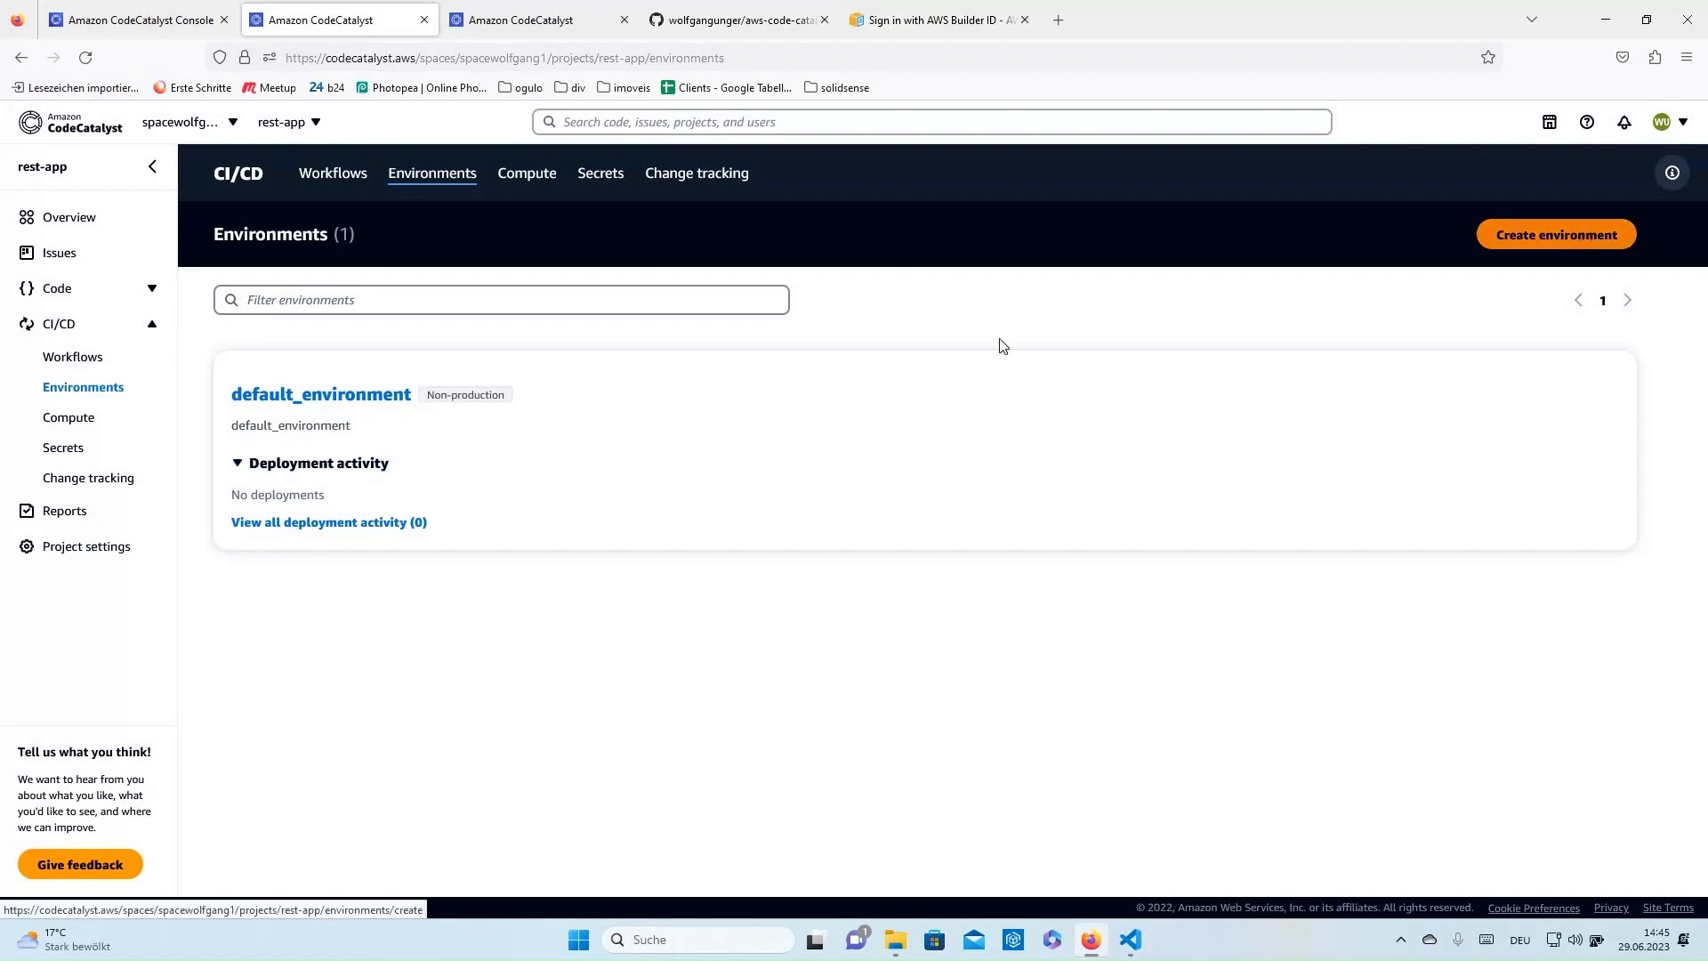
{"action": "left_click", "coordinate": [322, 388]}
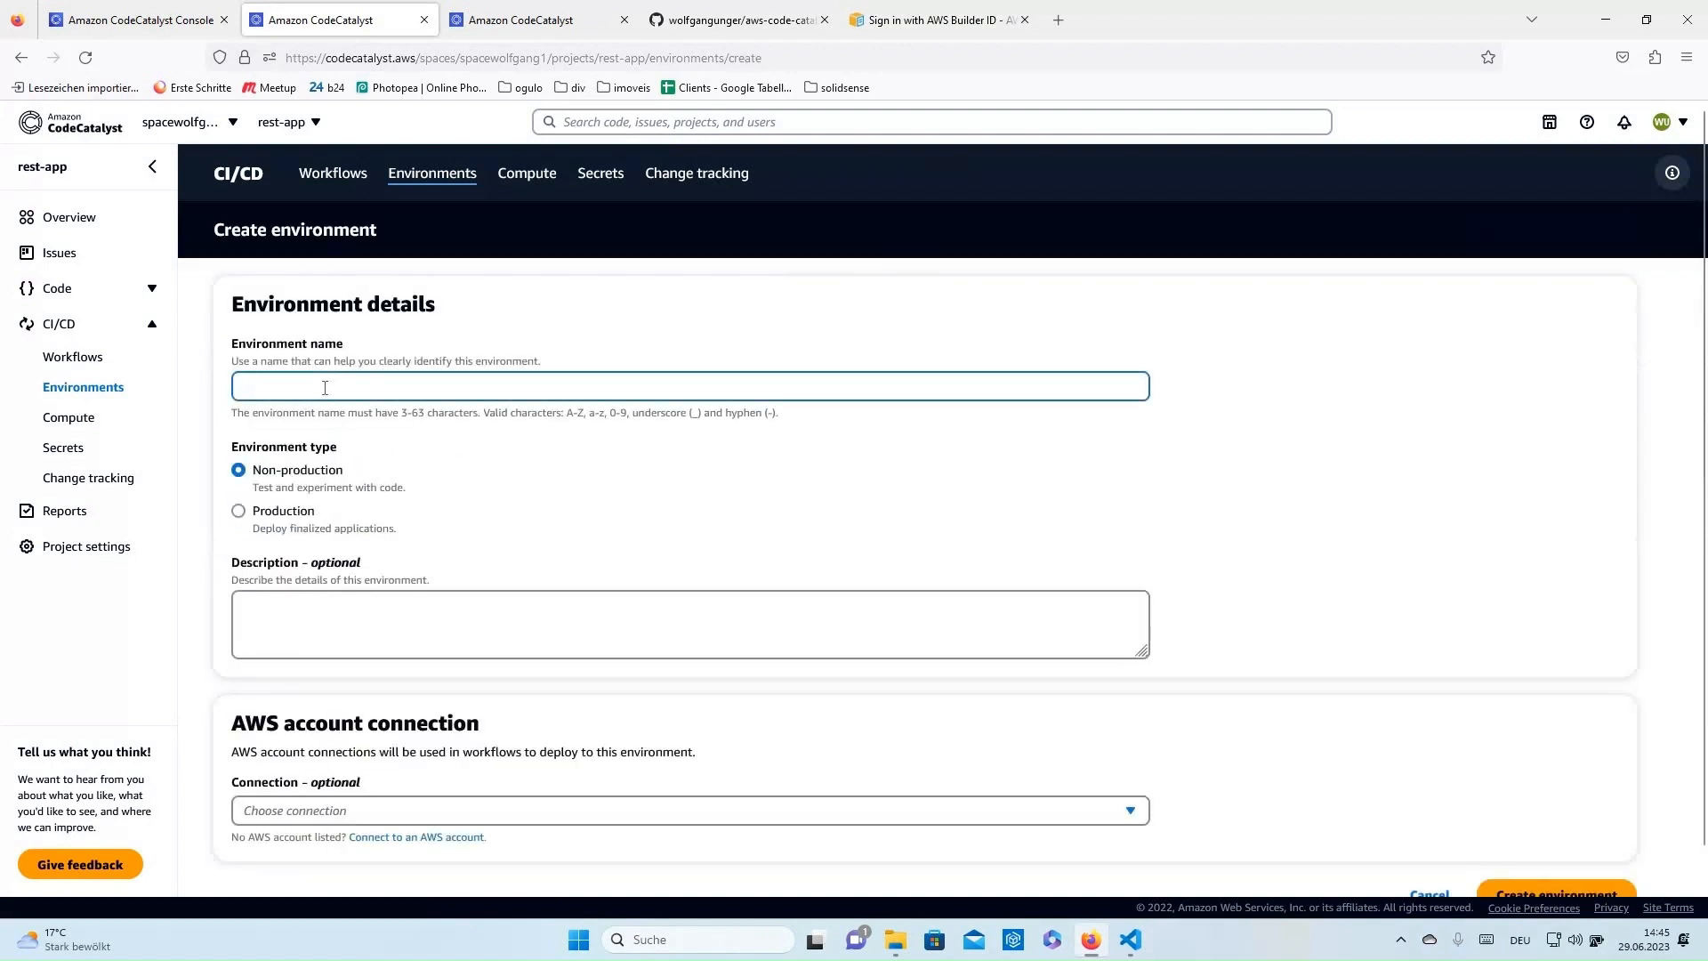
{"action": "type", "text": "prod"}
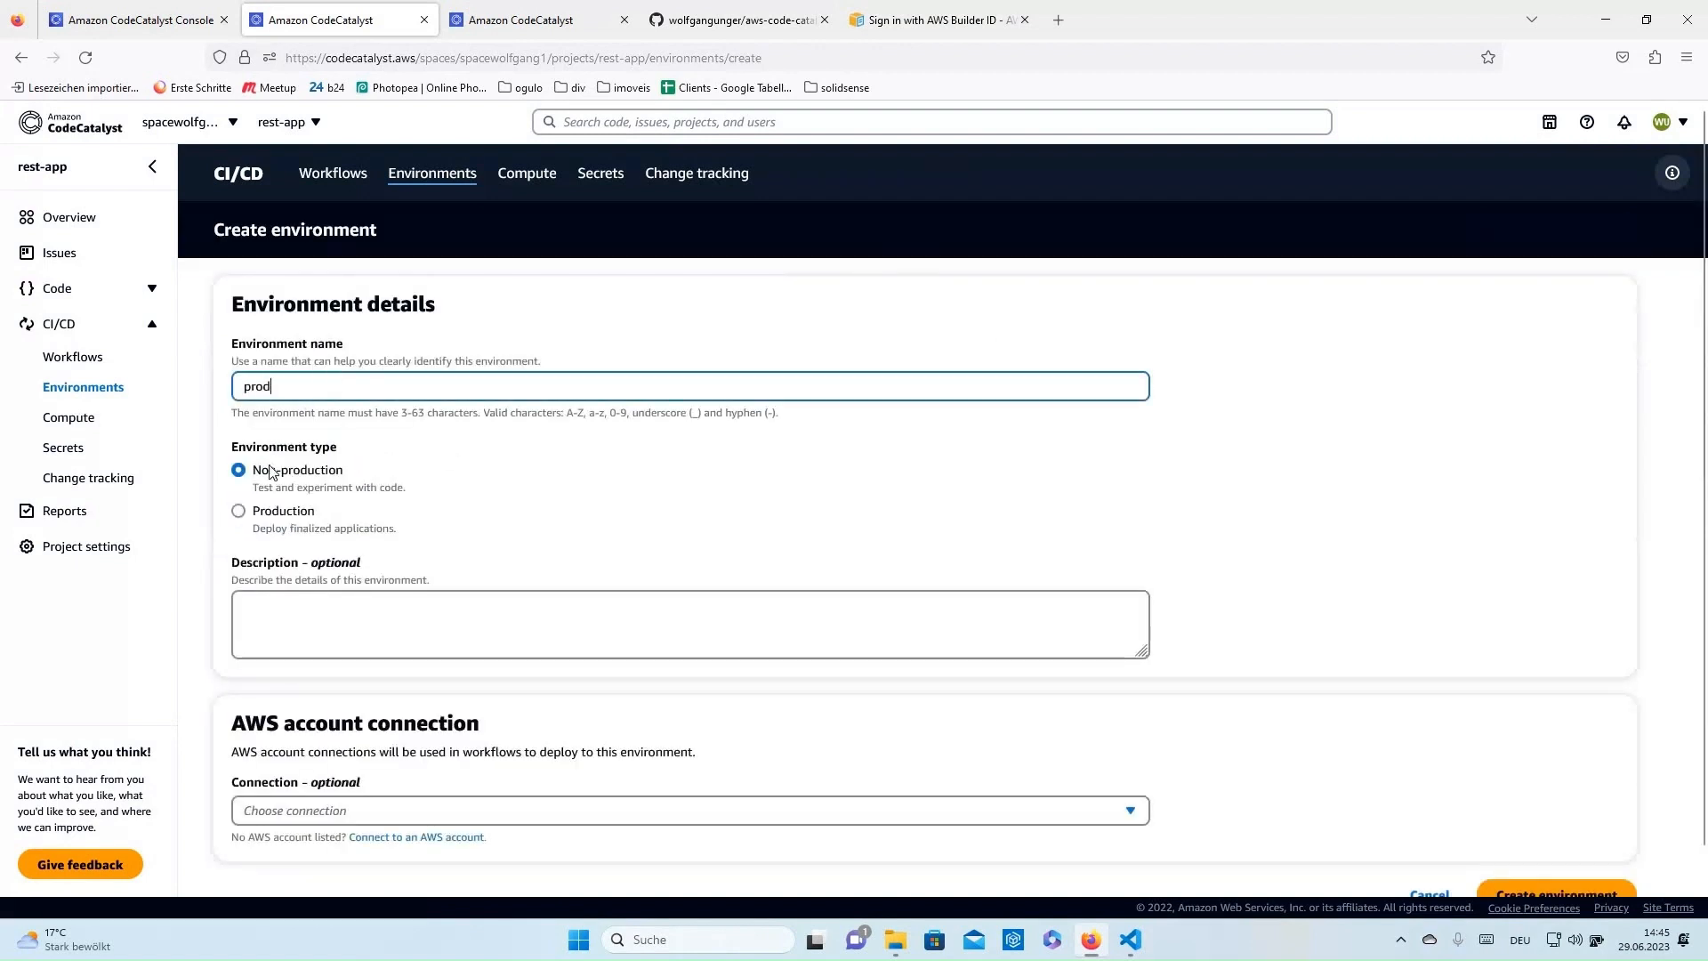
{"action": "left_click", "coordinate": [239, 514]}
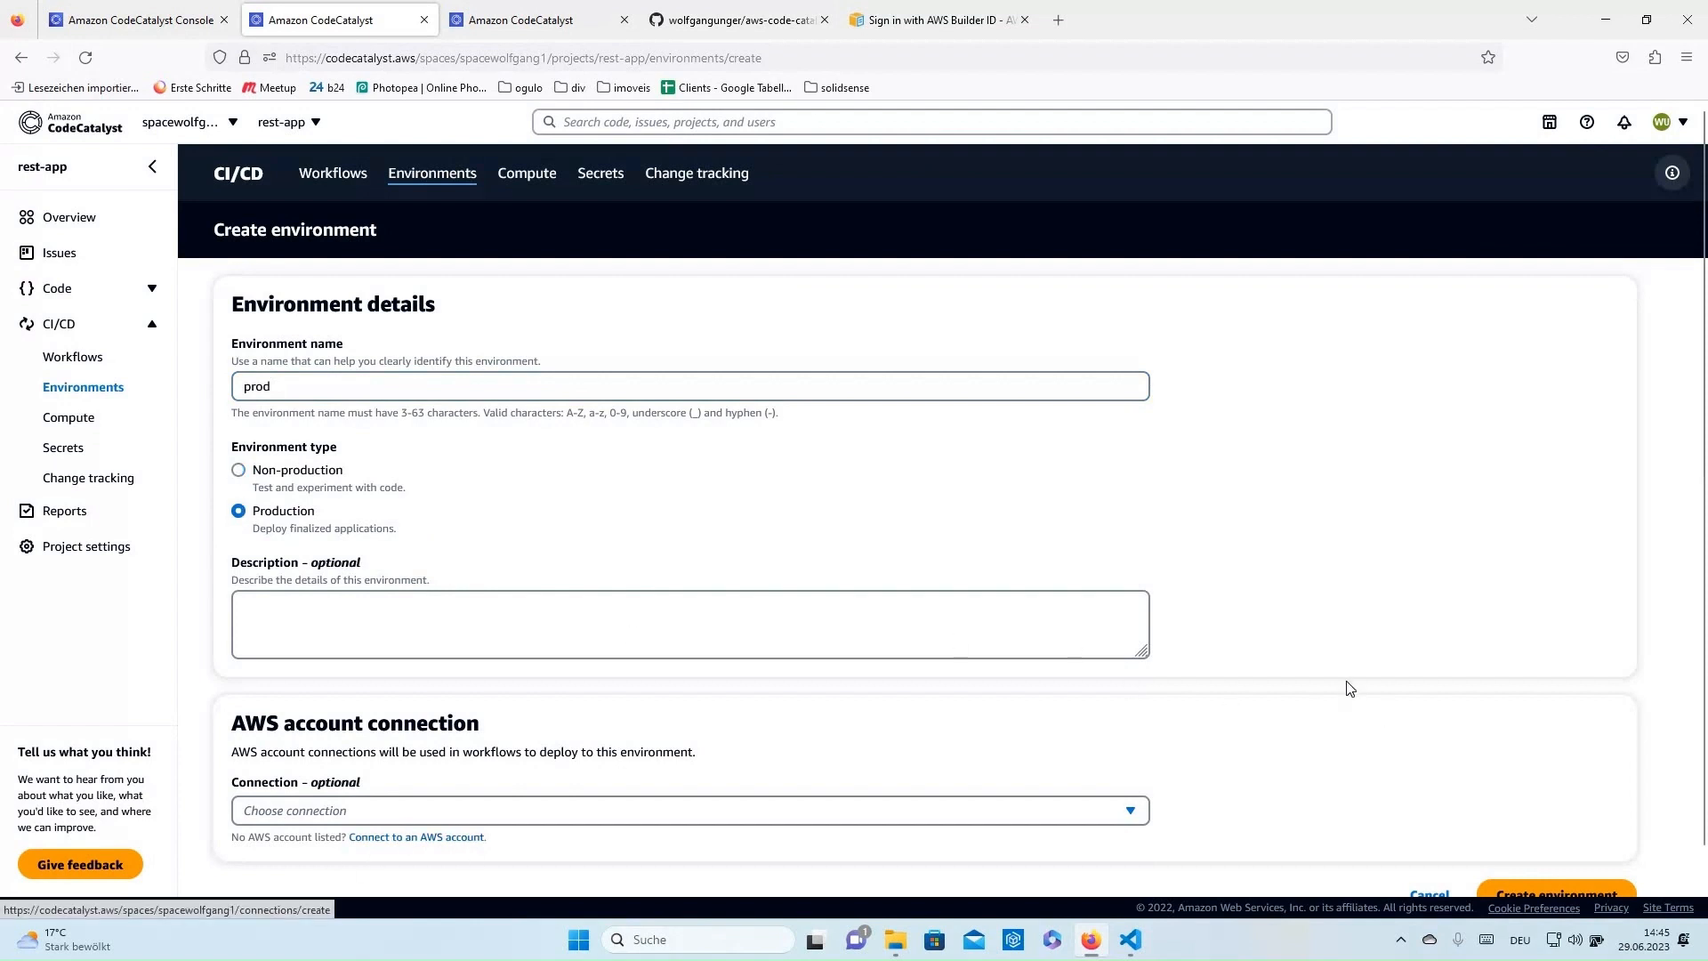
{"action": "scroll", "coordinate": [1388, 730], "scroll_direction": "down", "scroll_amount": 1}
{"action": "left_click", "coordinate": [1433, 829]}
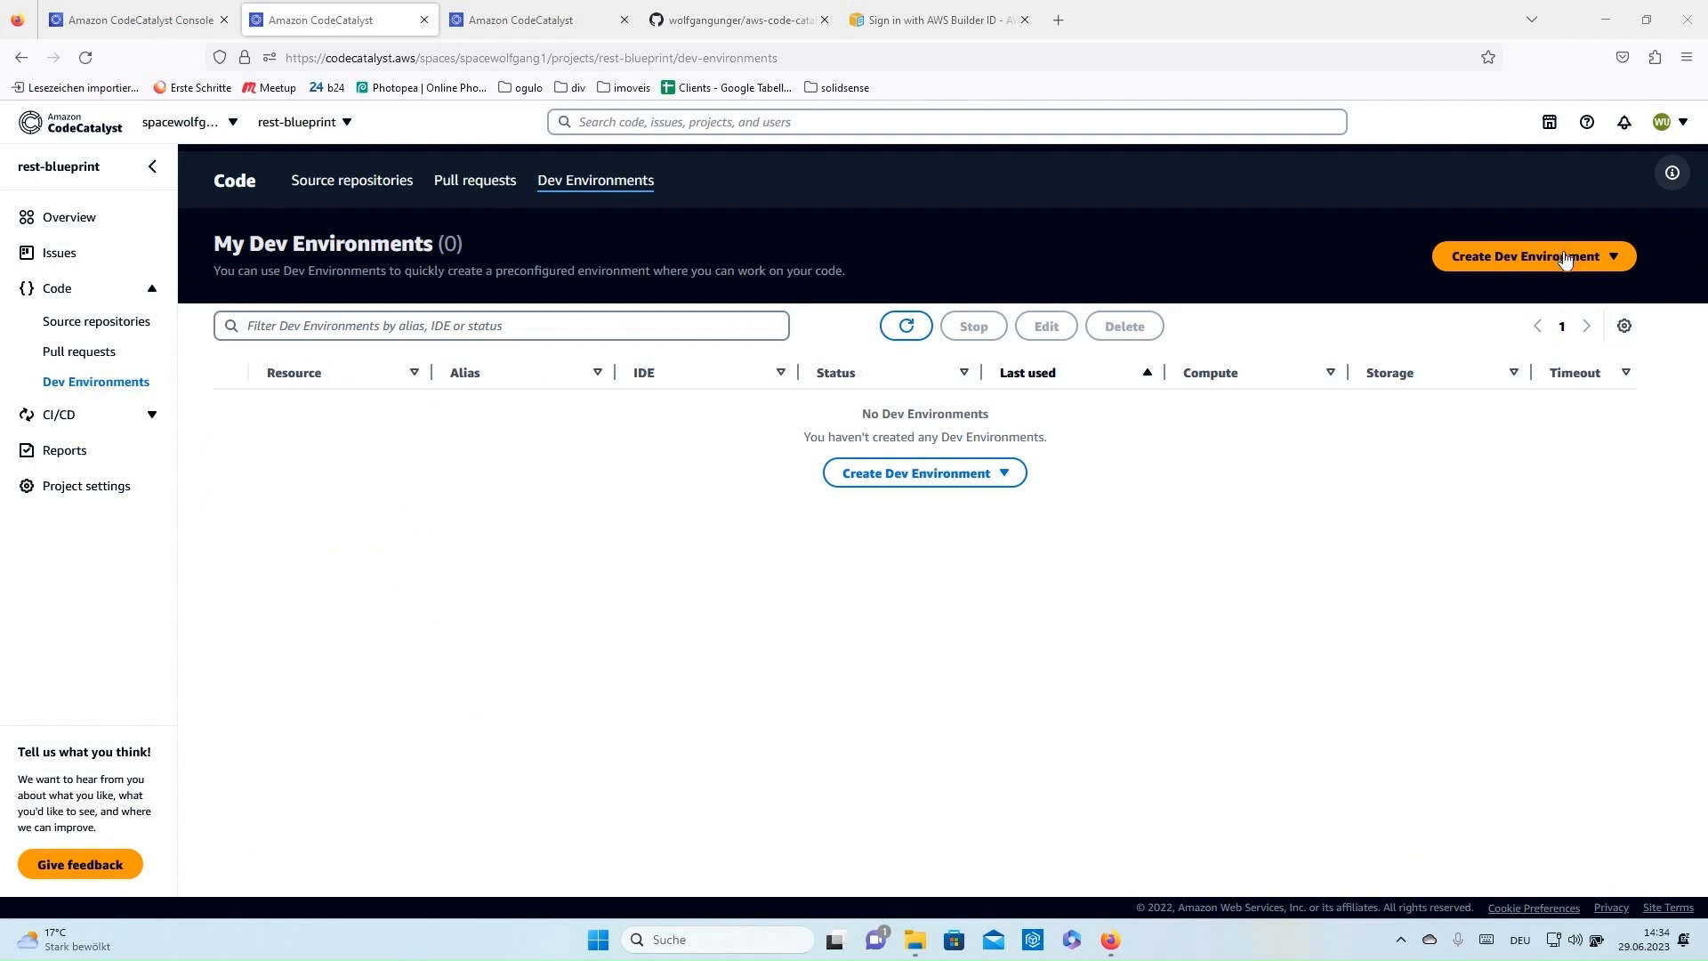
- Create a Visual Studio Code Dev Environment cloning rest-app-backend's main branch, aliased a1
{"action": "left_click", "coordinate": [1565, 257]}
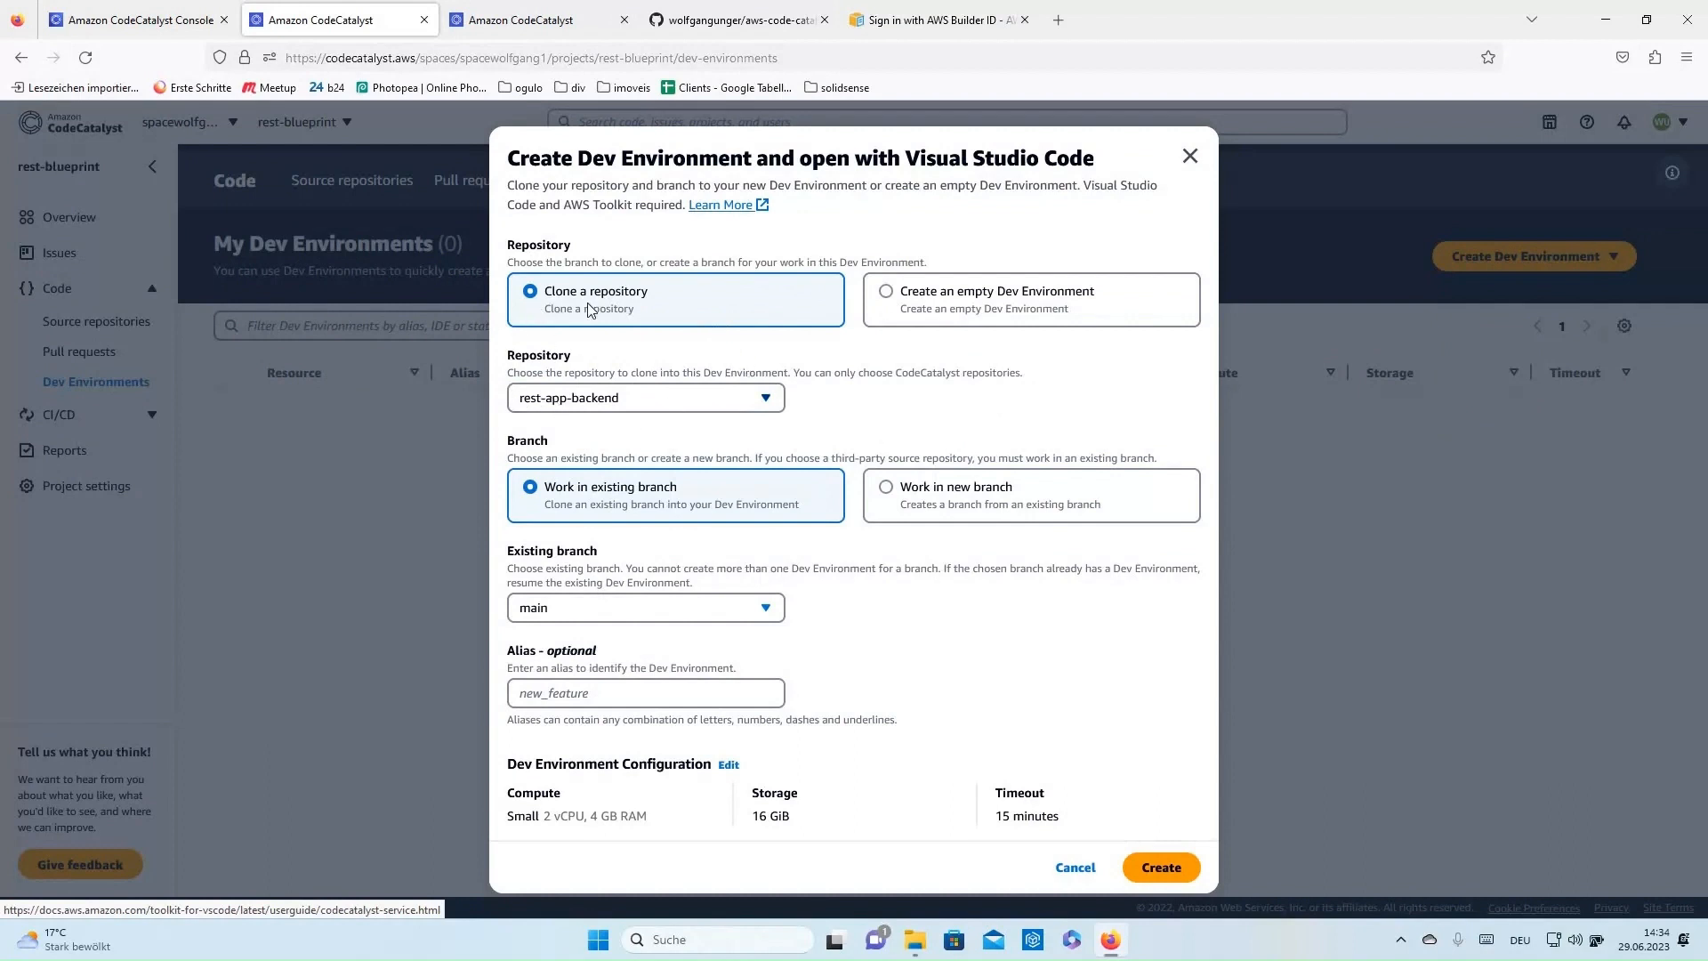
{"action": "left_click", "coordinate": [586, 405]}
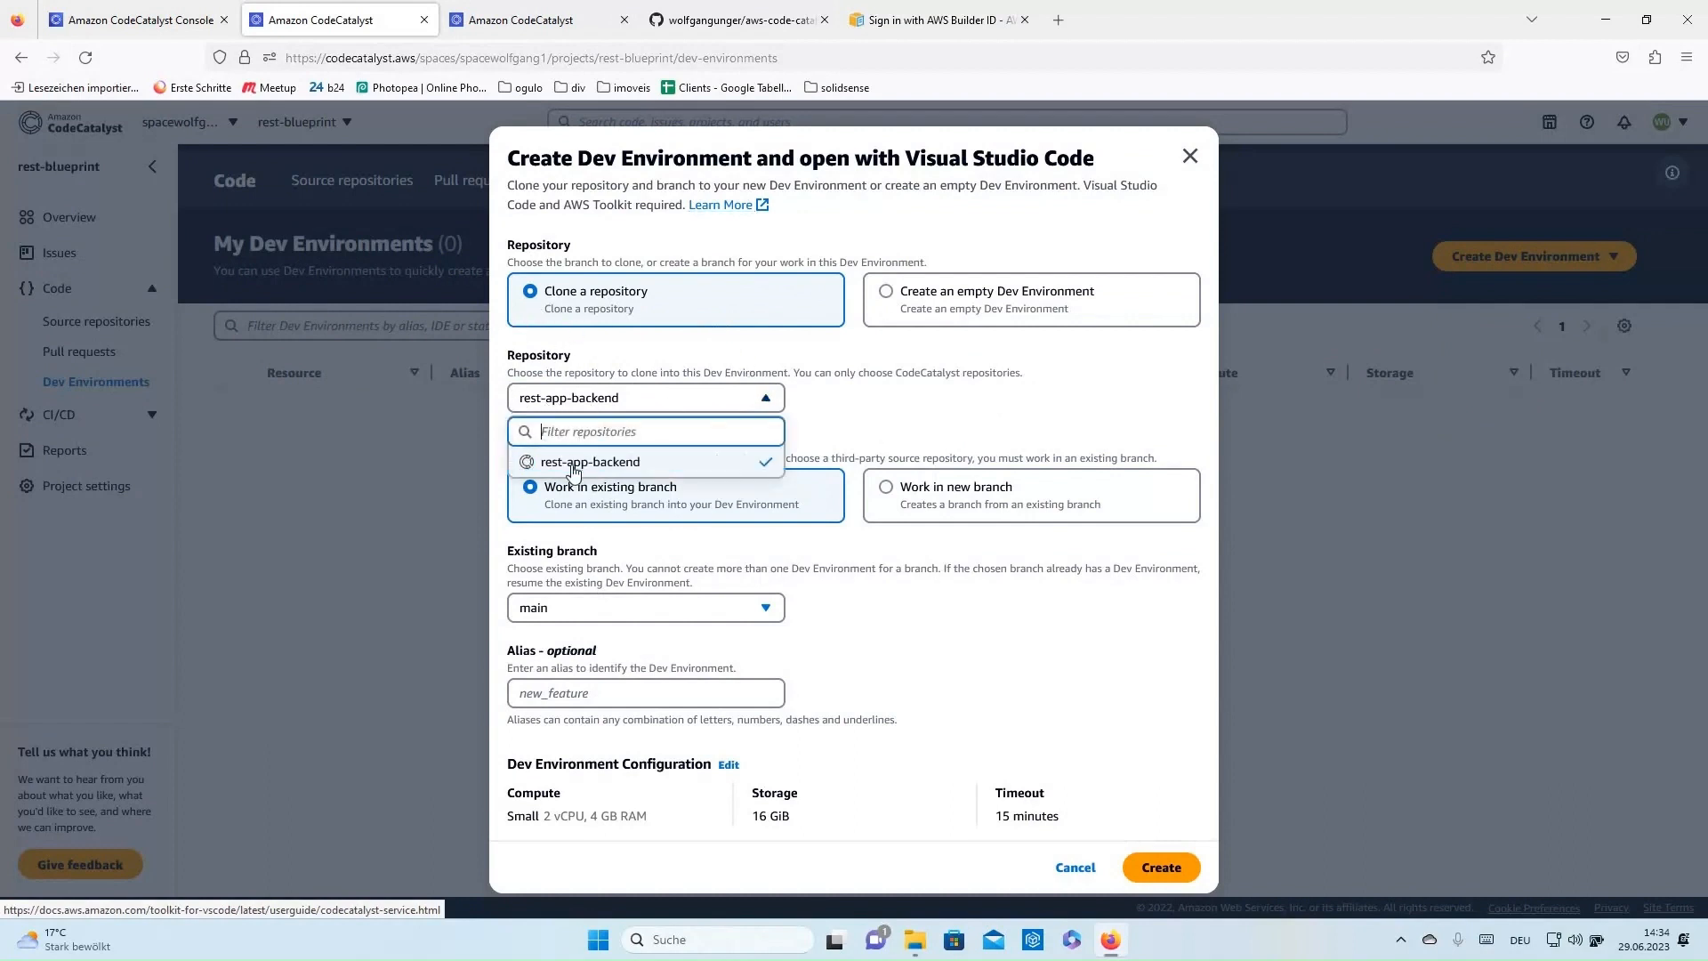
{"action": "left_click", "coordinate": [917, 412]}
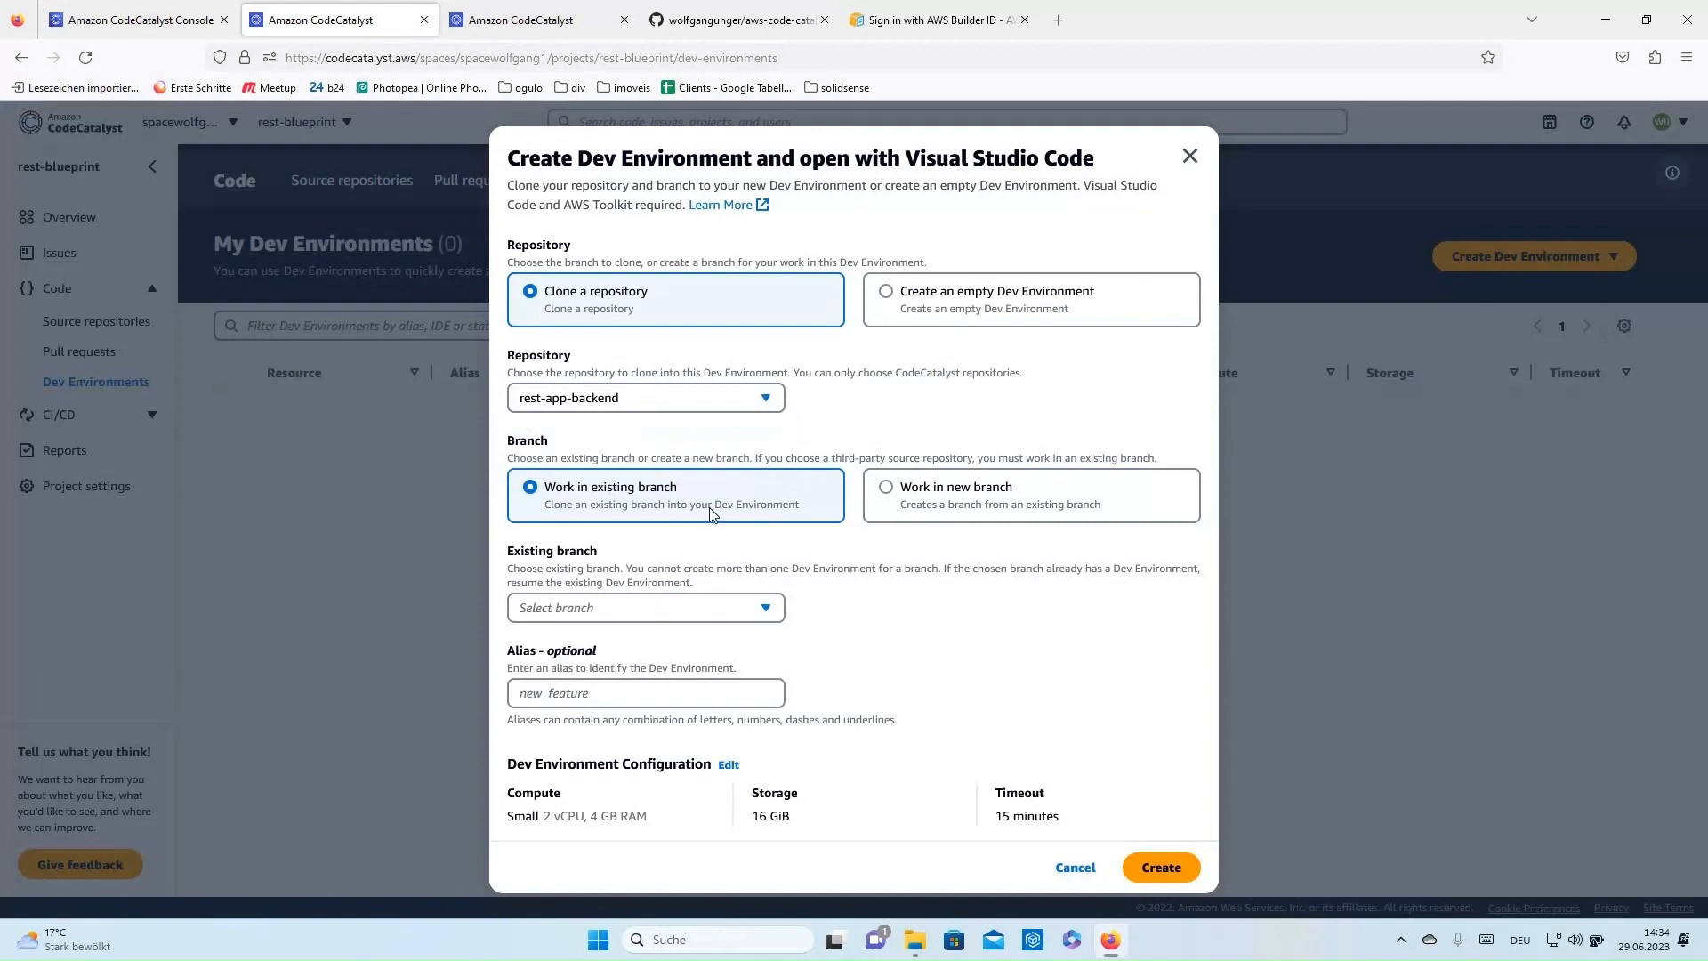
{"action": "left_click", "coordinate": [612, 618]}
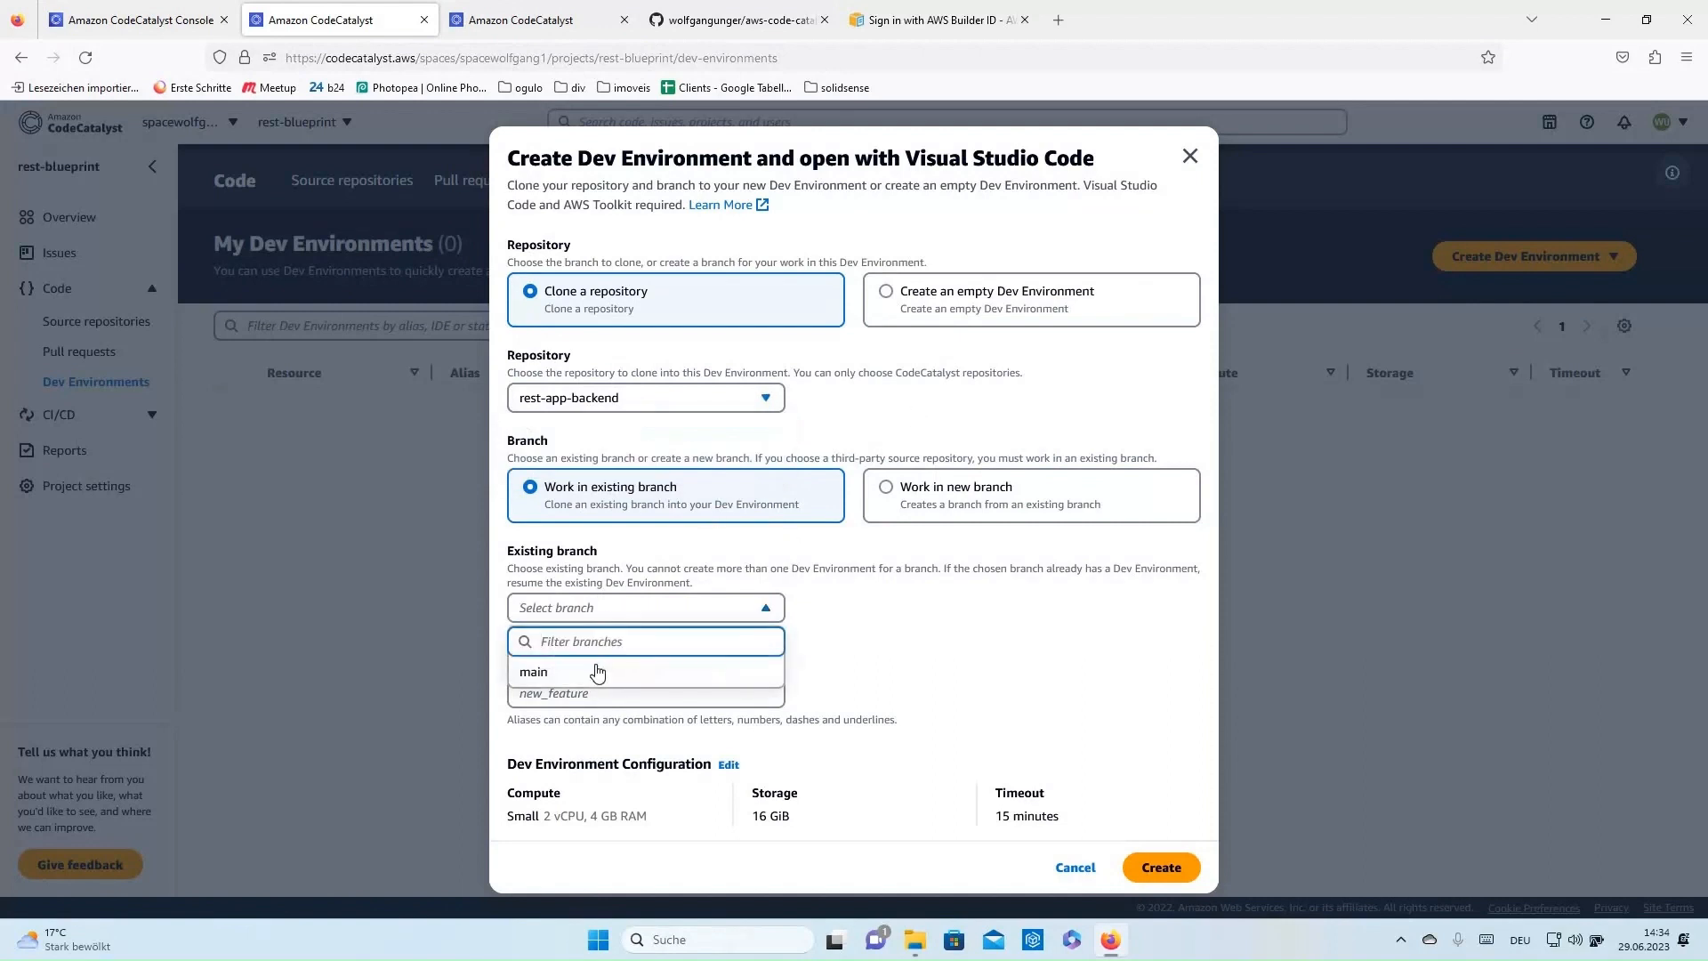
{"action": "left_click", "coordinate": [648, 670]}
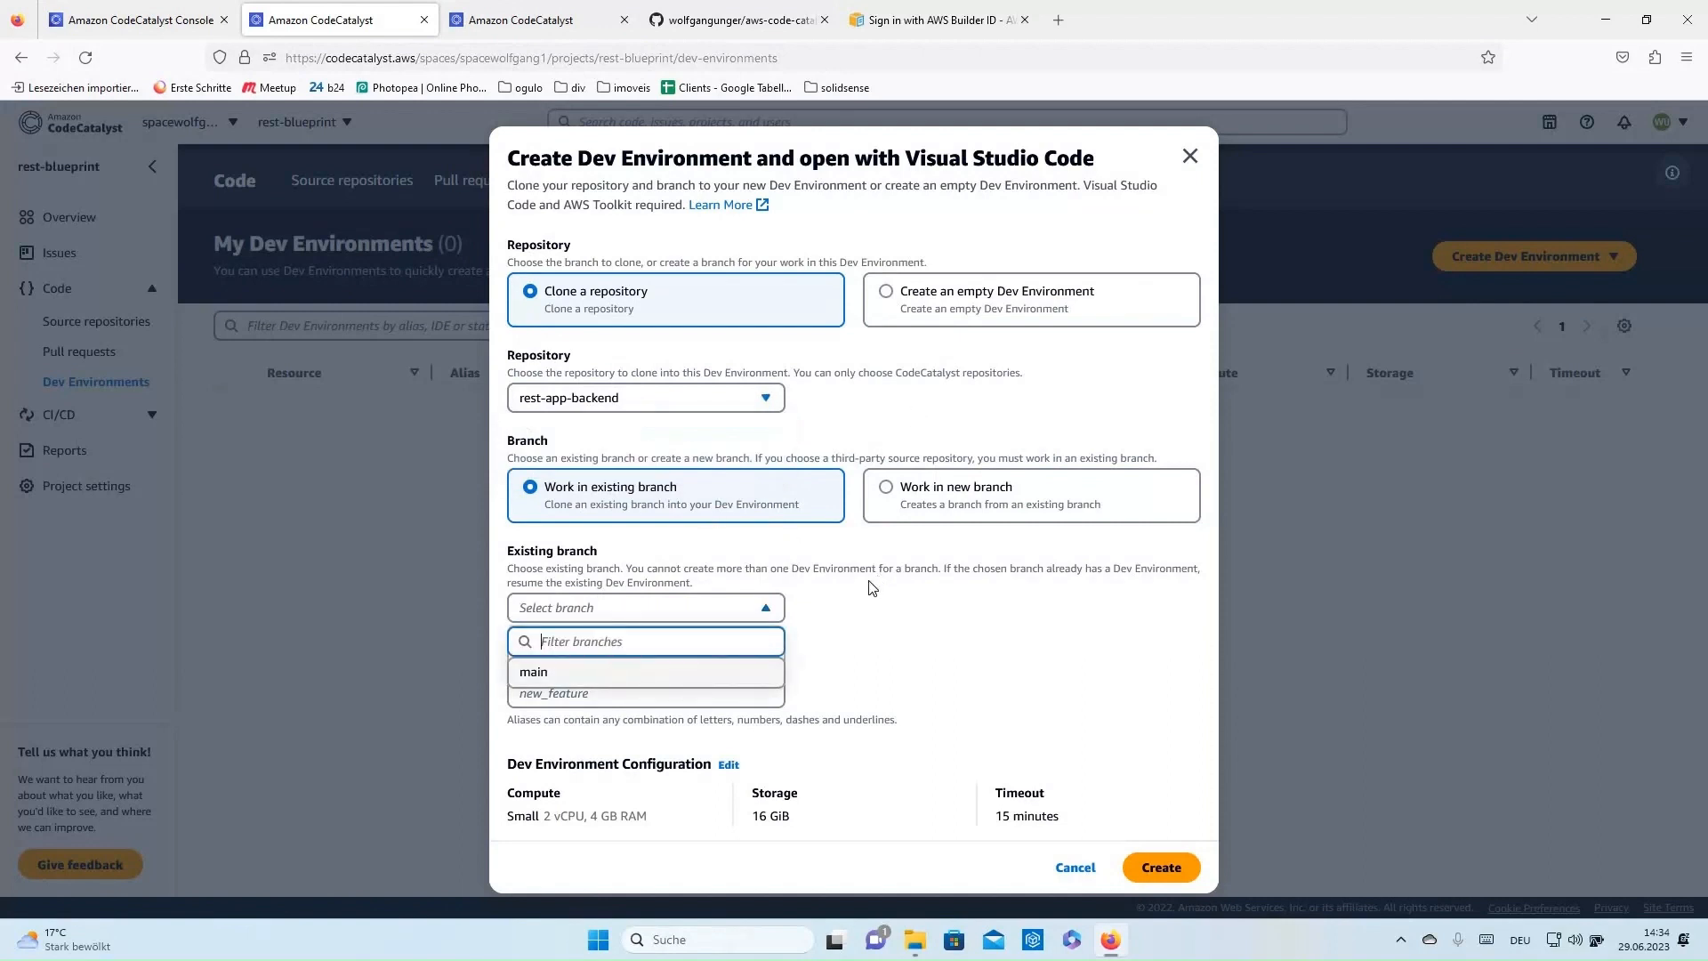
{"action": "left_click", "coordinate": [568, 690]}
{"action": "type", "text": "a1"}
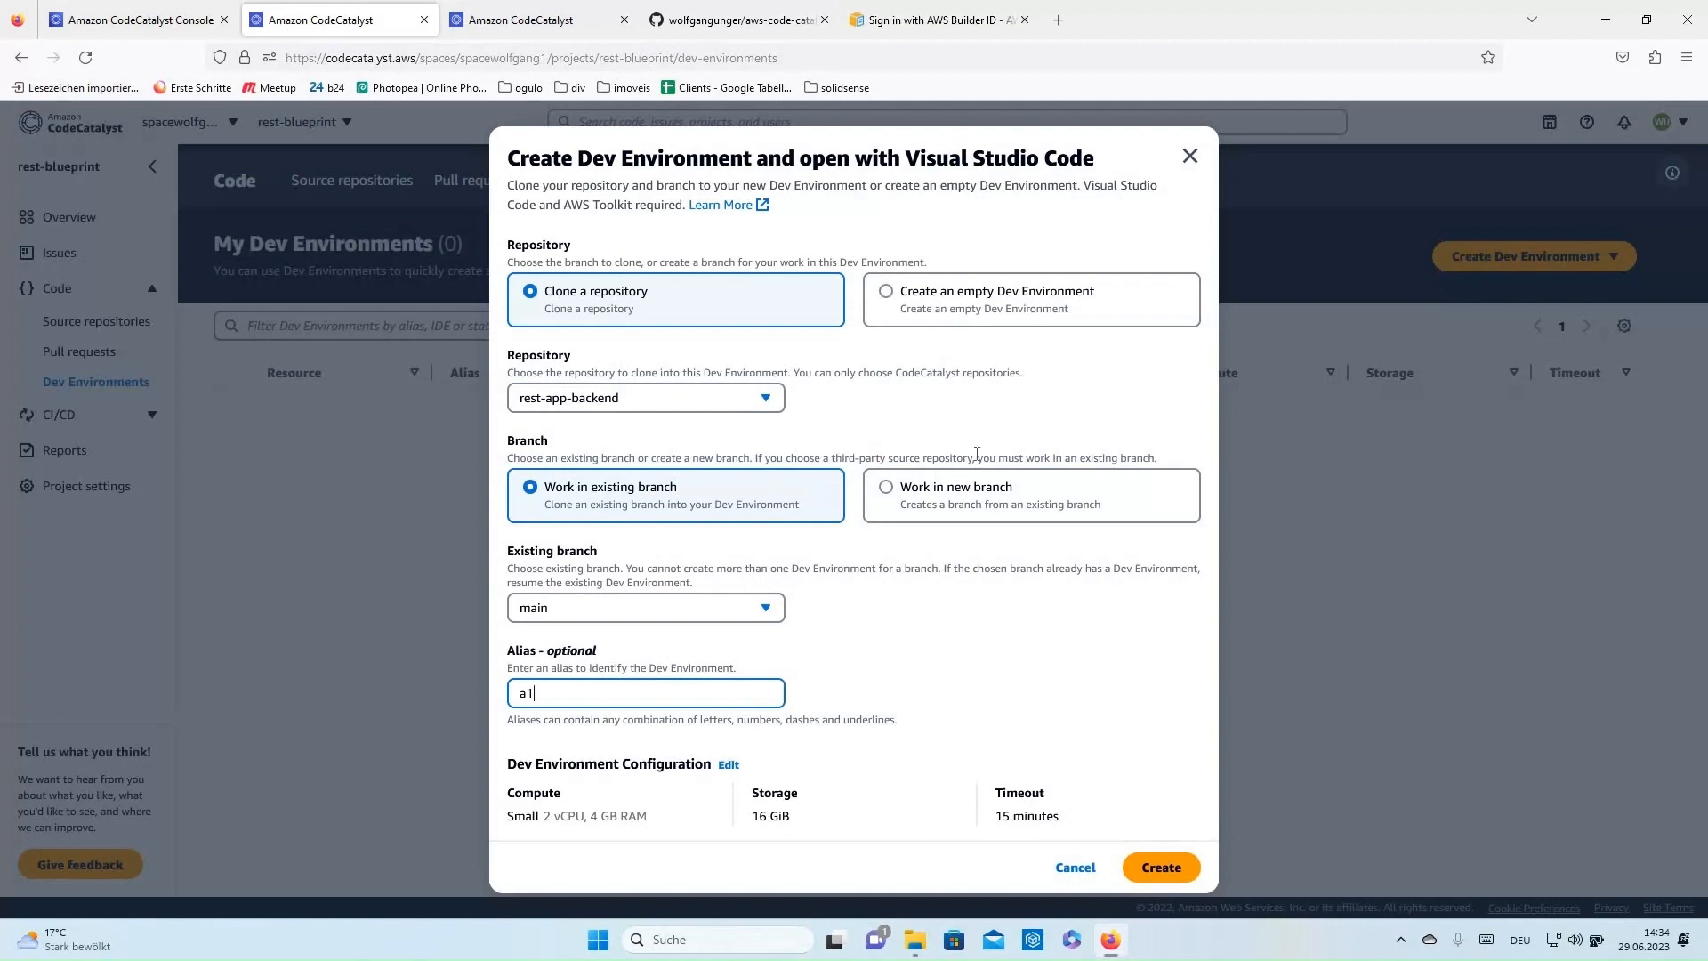
{"action": "left_click", "coordinate": [1166, 870]}
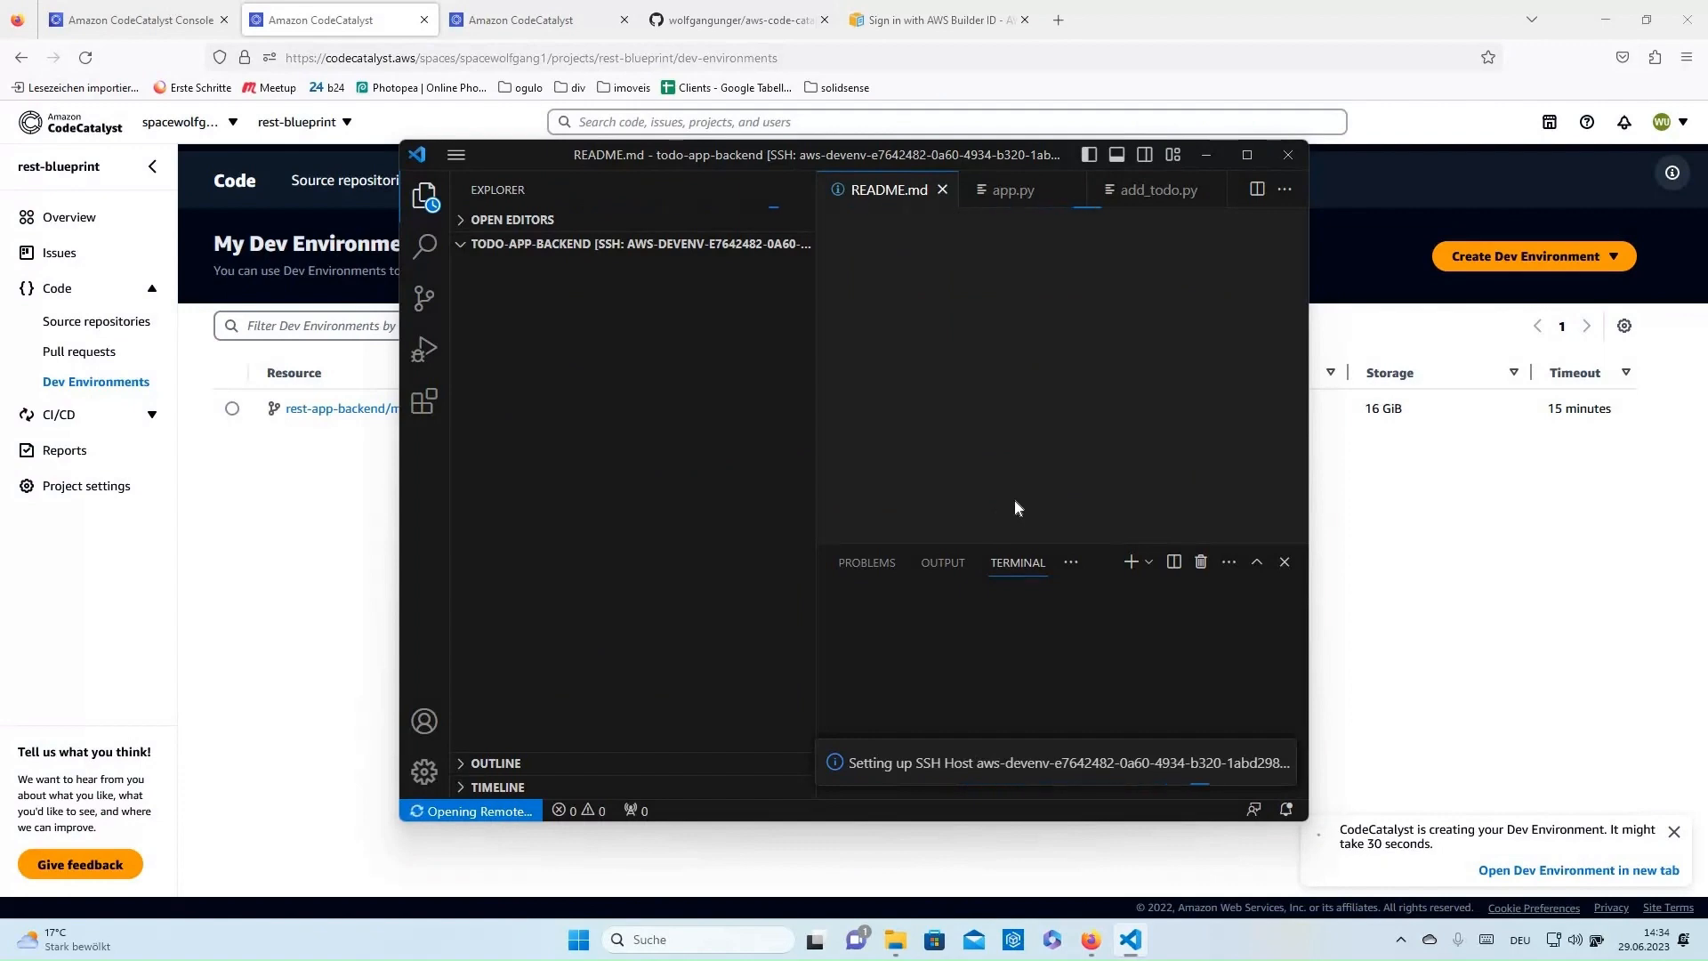
- Maximize Visual Studio Code and switch between it and the browser
{"action": "left_click", "coordinate": [1245, 158]}
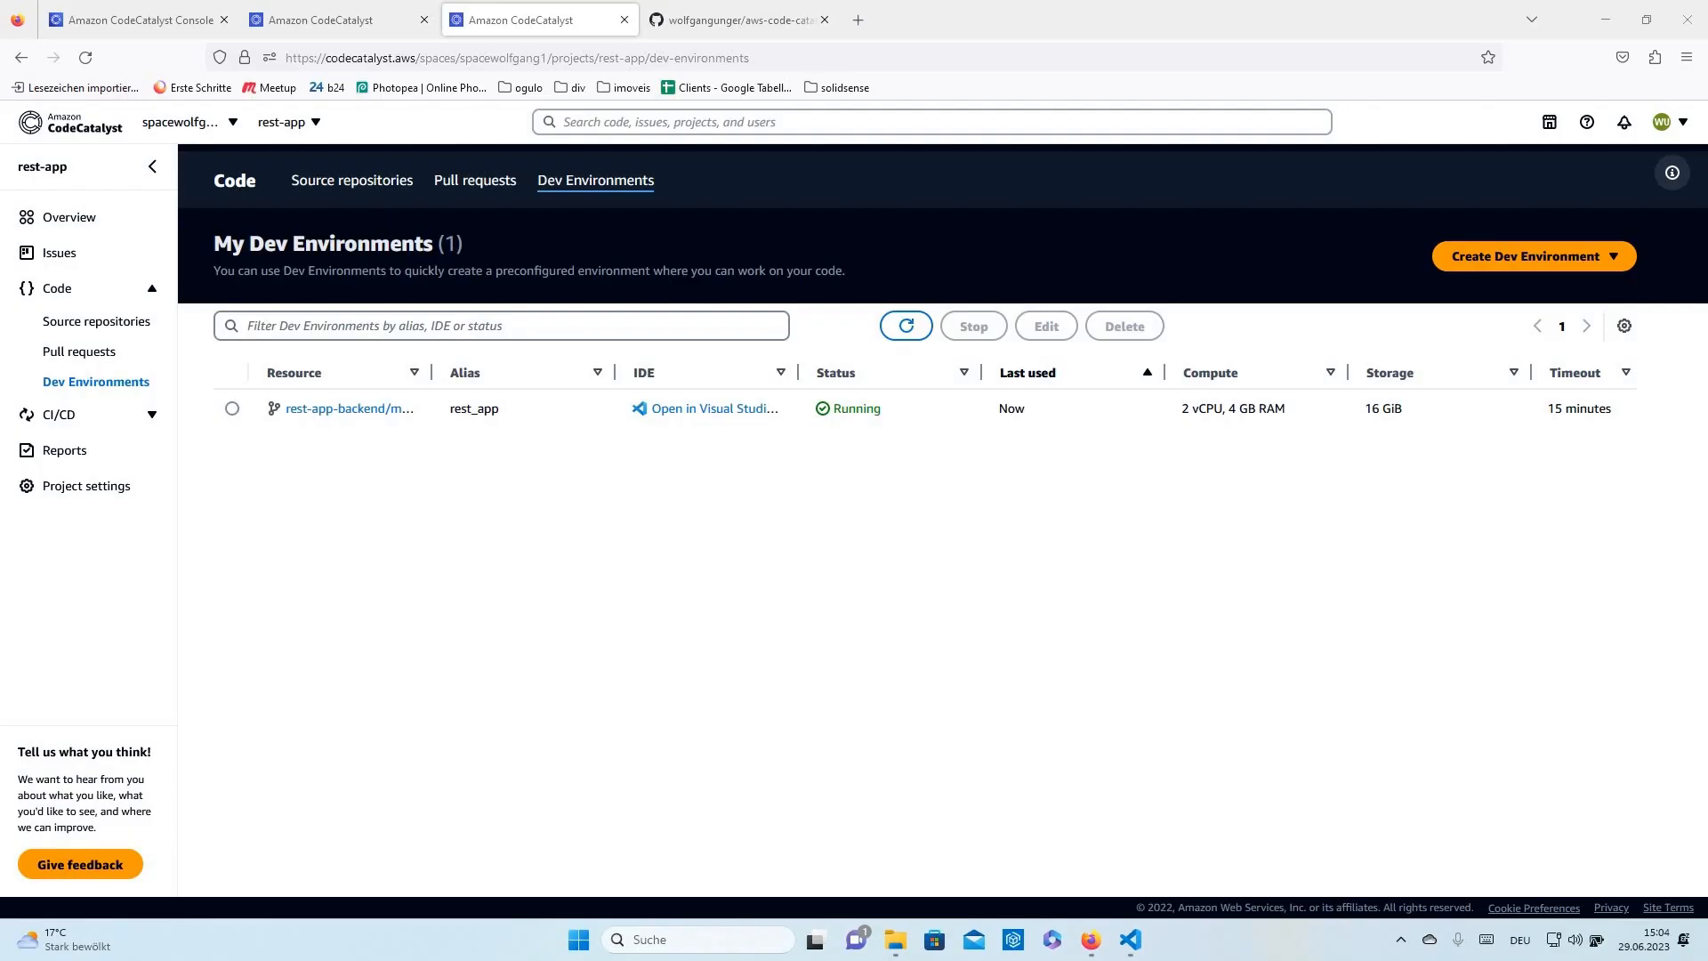
{"action": "key", "text": "alt+Tab"}
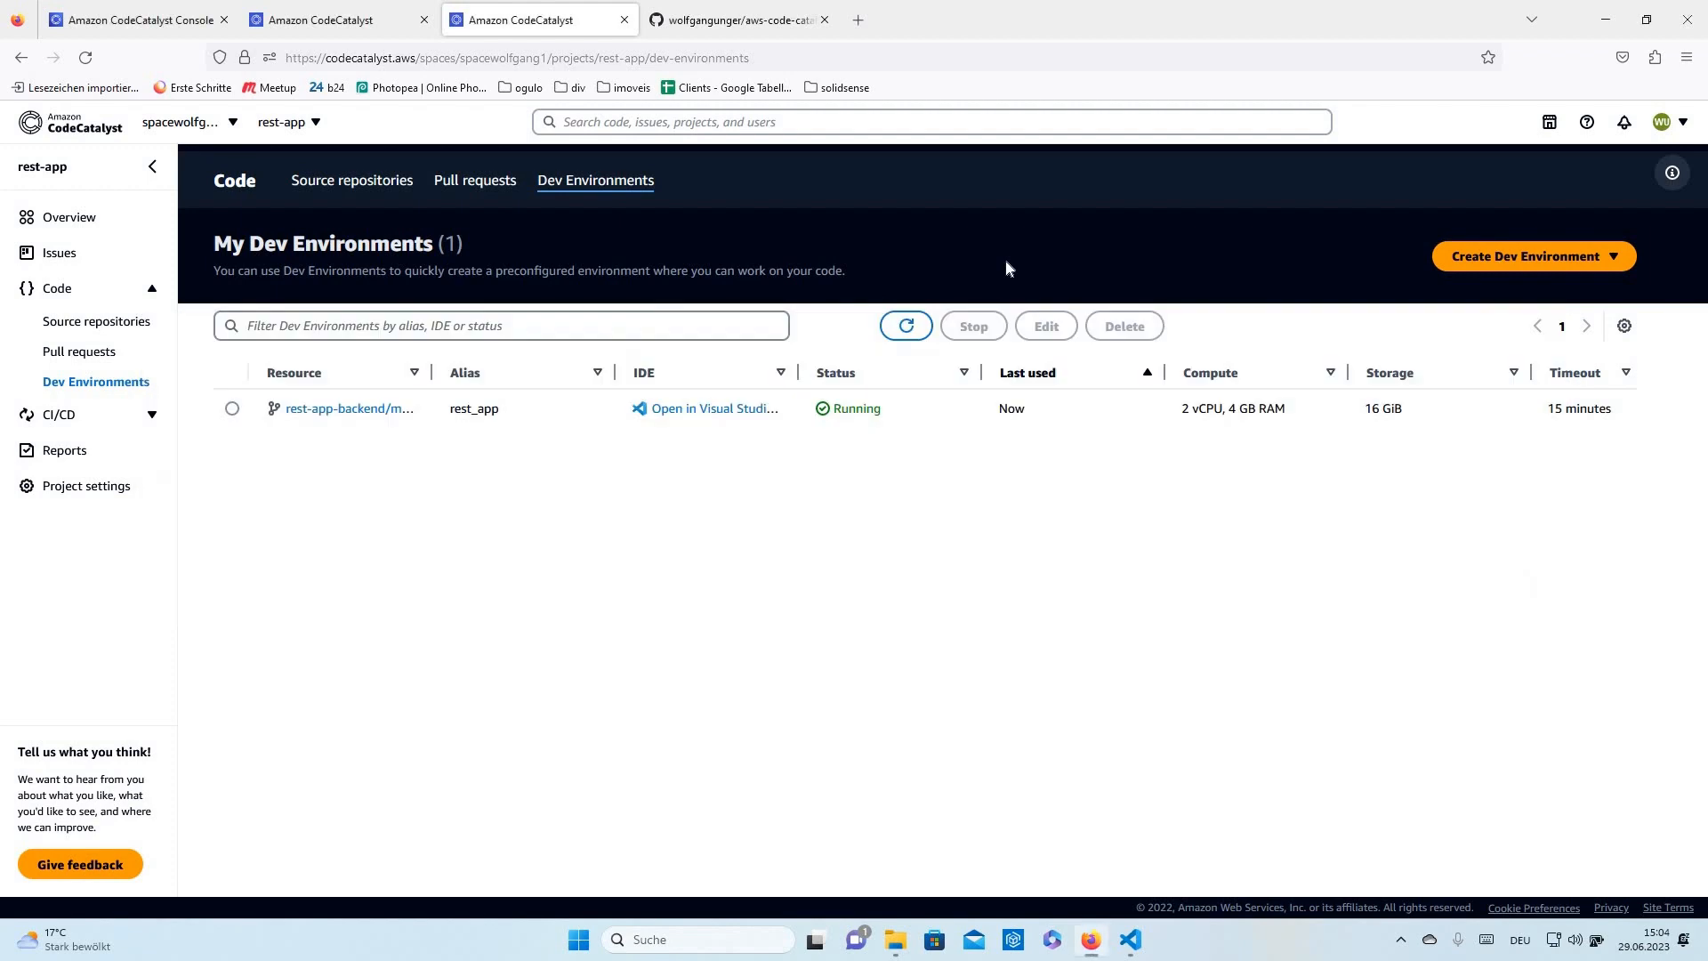
{"action": "key", "text": "alt+Tab"}
{"action": "key", "text": "alt+Tab"}
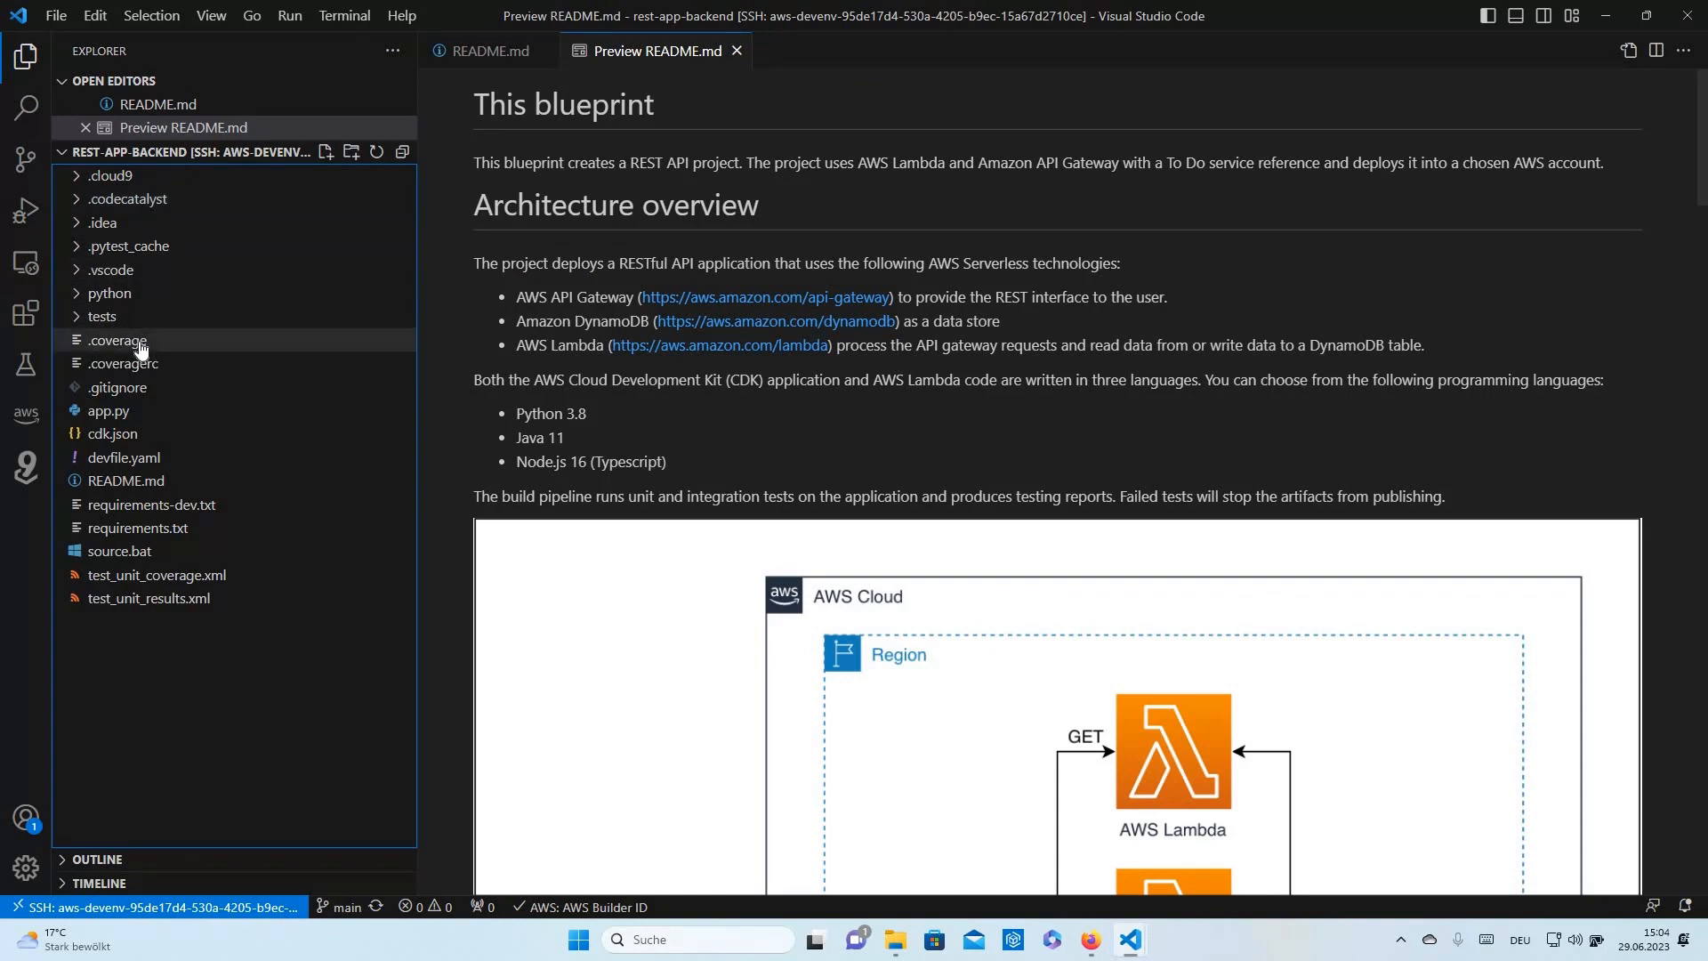
{"action": "key", "text": "alt+Tab"}
{"action": "key", "text": "alt+Tab"}
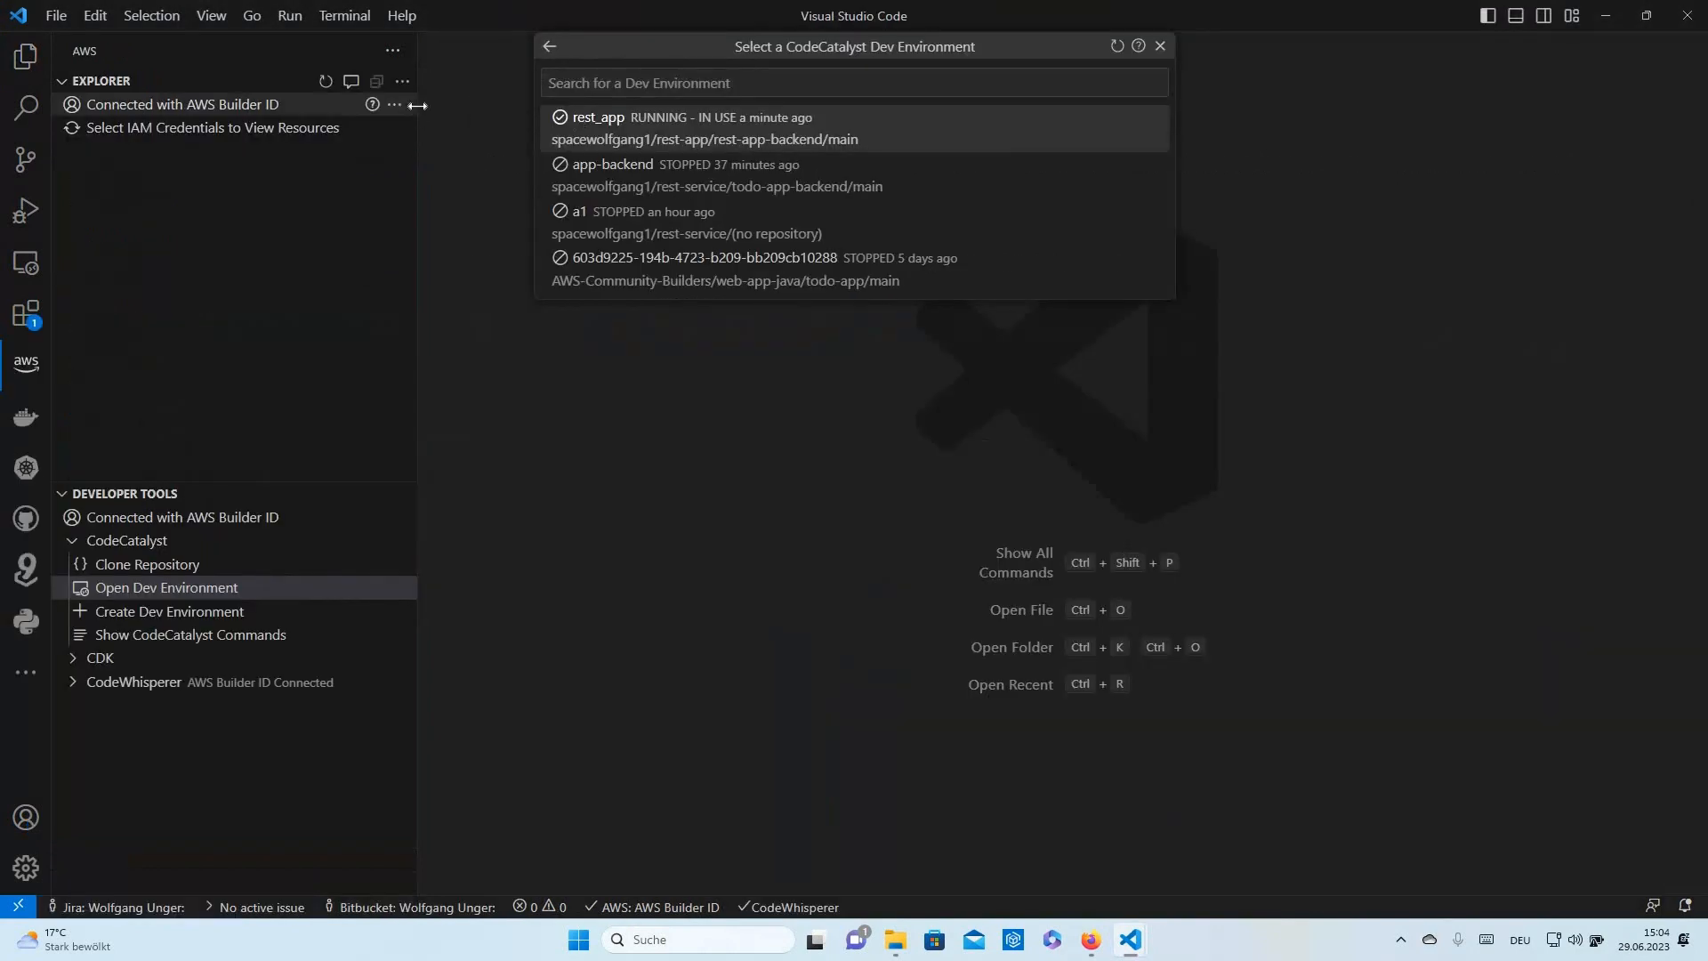
- Browse the AWS Toolkit's CodeCatalyst, CDK and CodeWhisperer sections, then switch to the rest-app-backend window
{"action": "left_click_drag", "start_coordinate": [396, 106], "coordinate": [371, 286]}
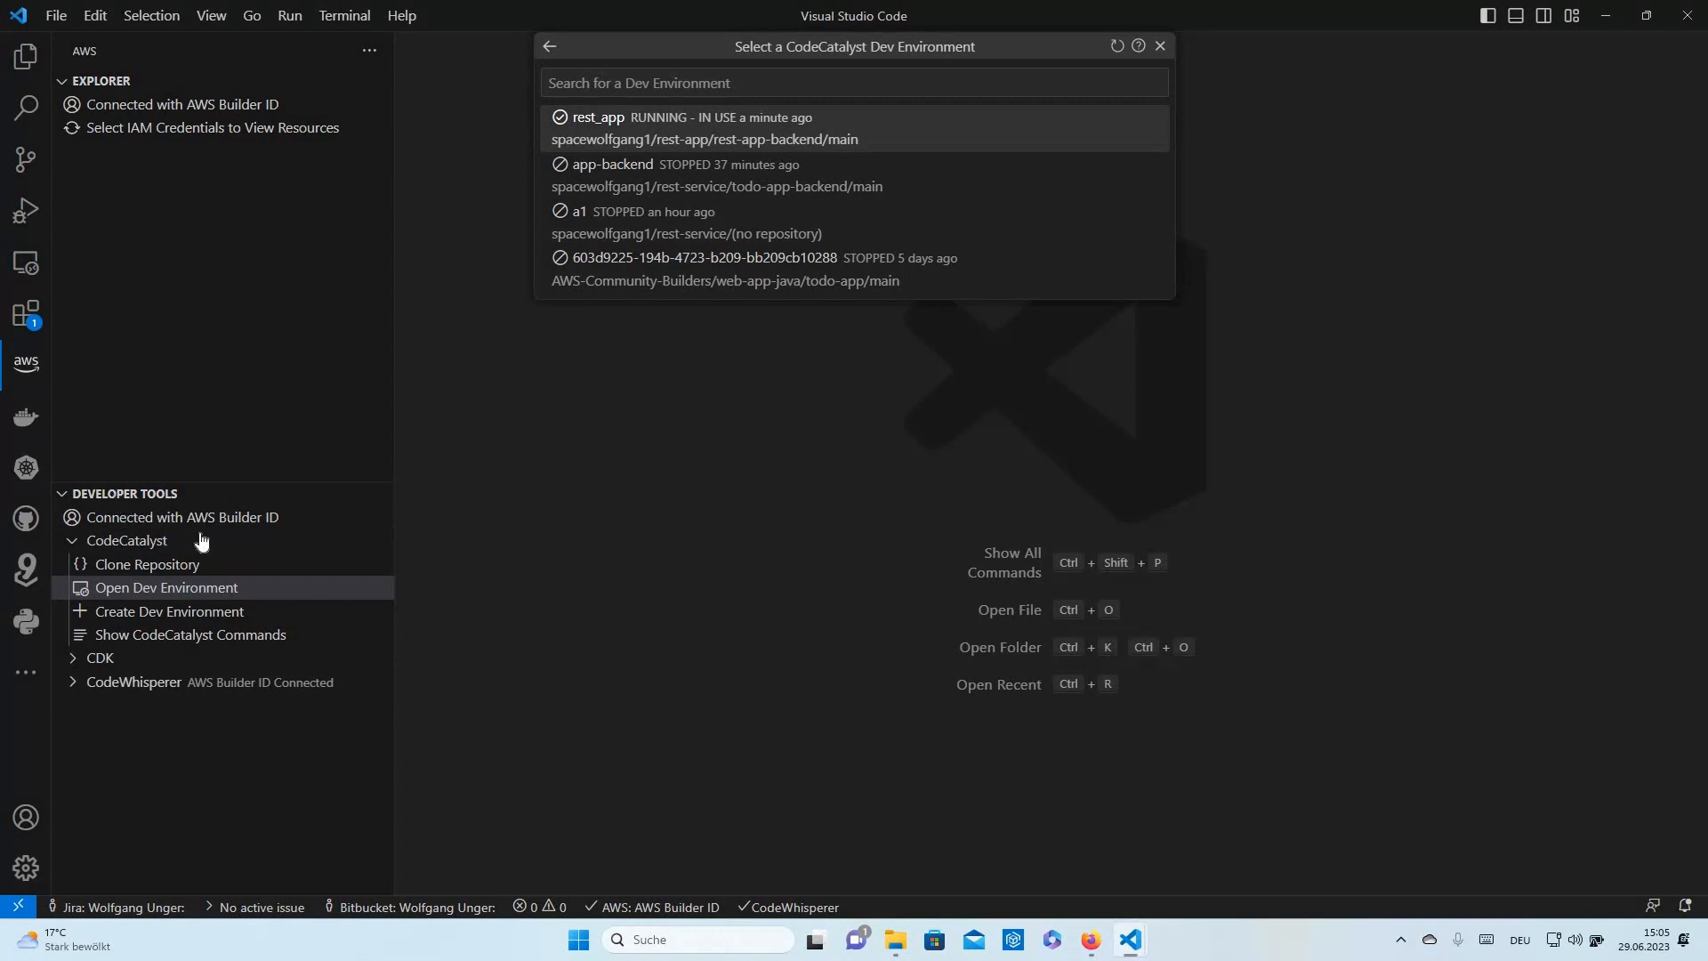
{"action": "left_click", "coordinate": [73, 541]}
{"action": "left_click", "coordinate": [75, 569]}
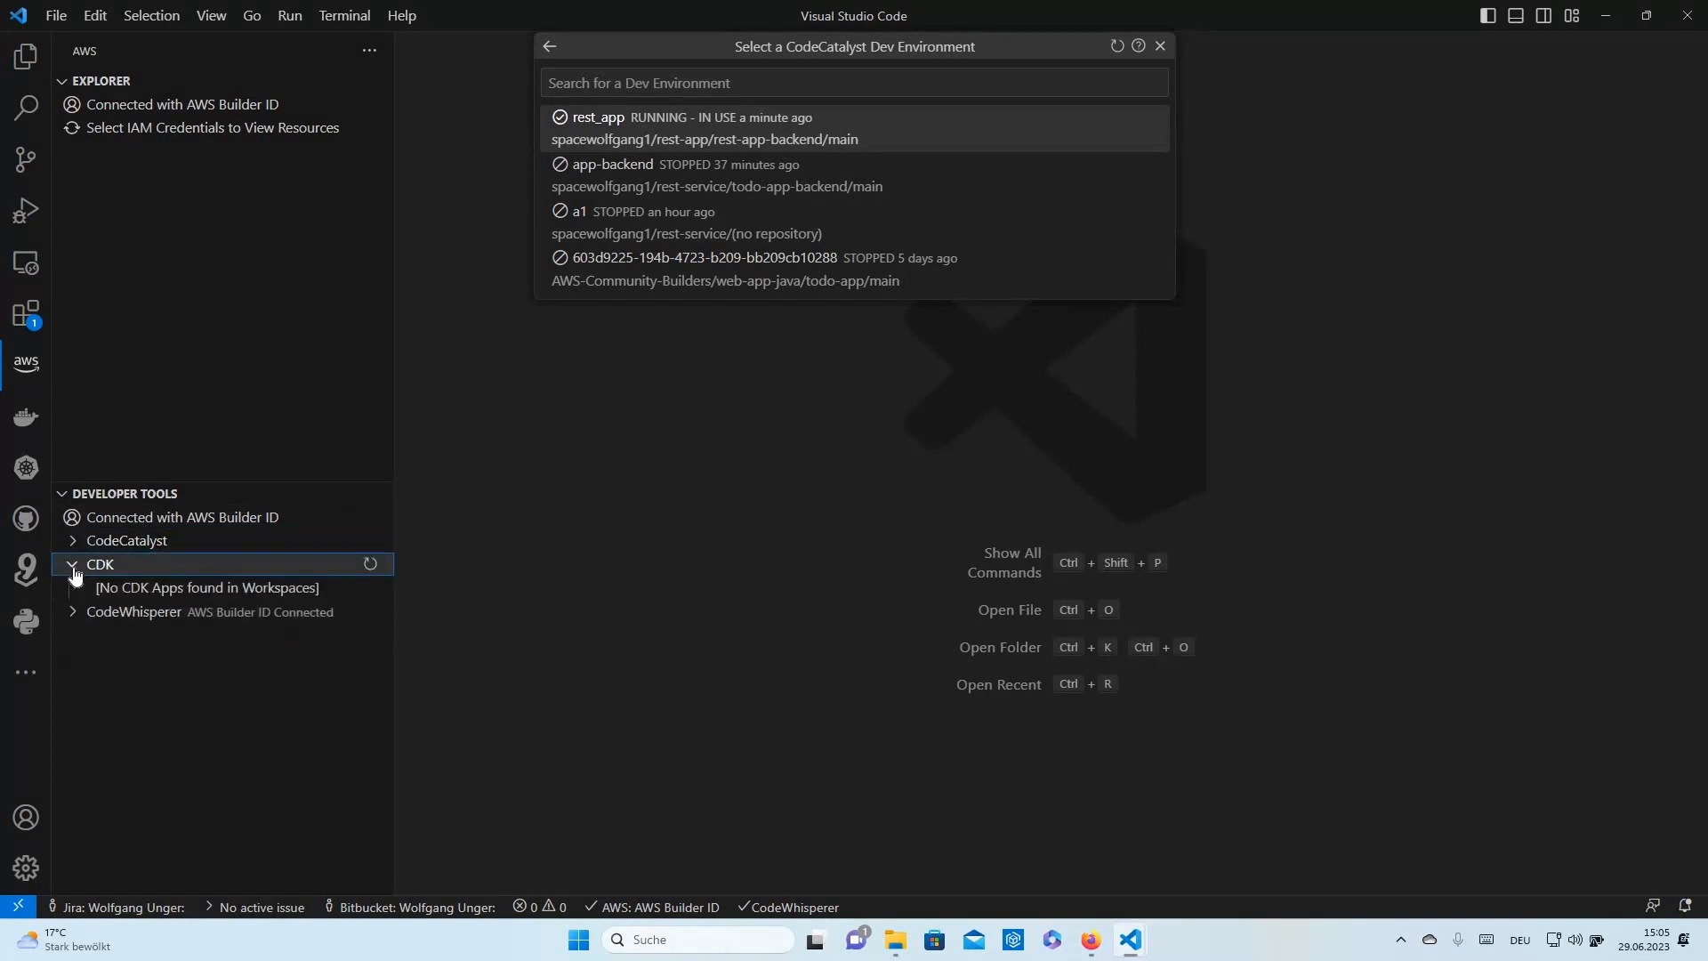
{"action": "left_click", "coordinate": [73, 569]}
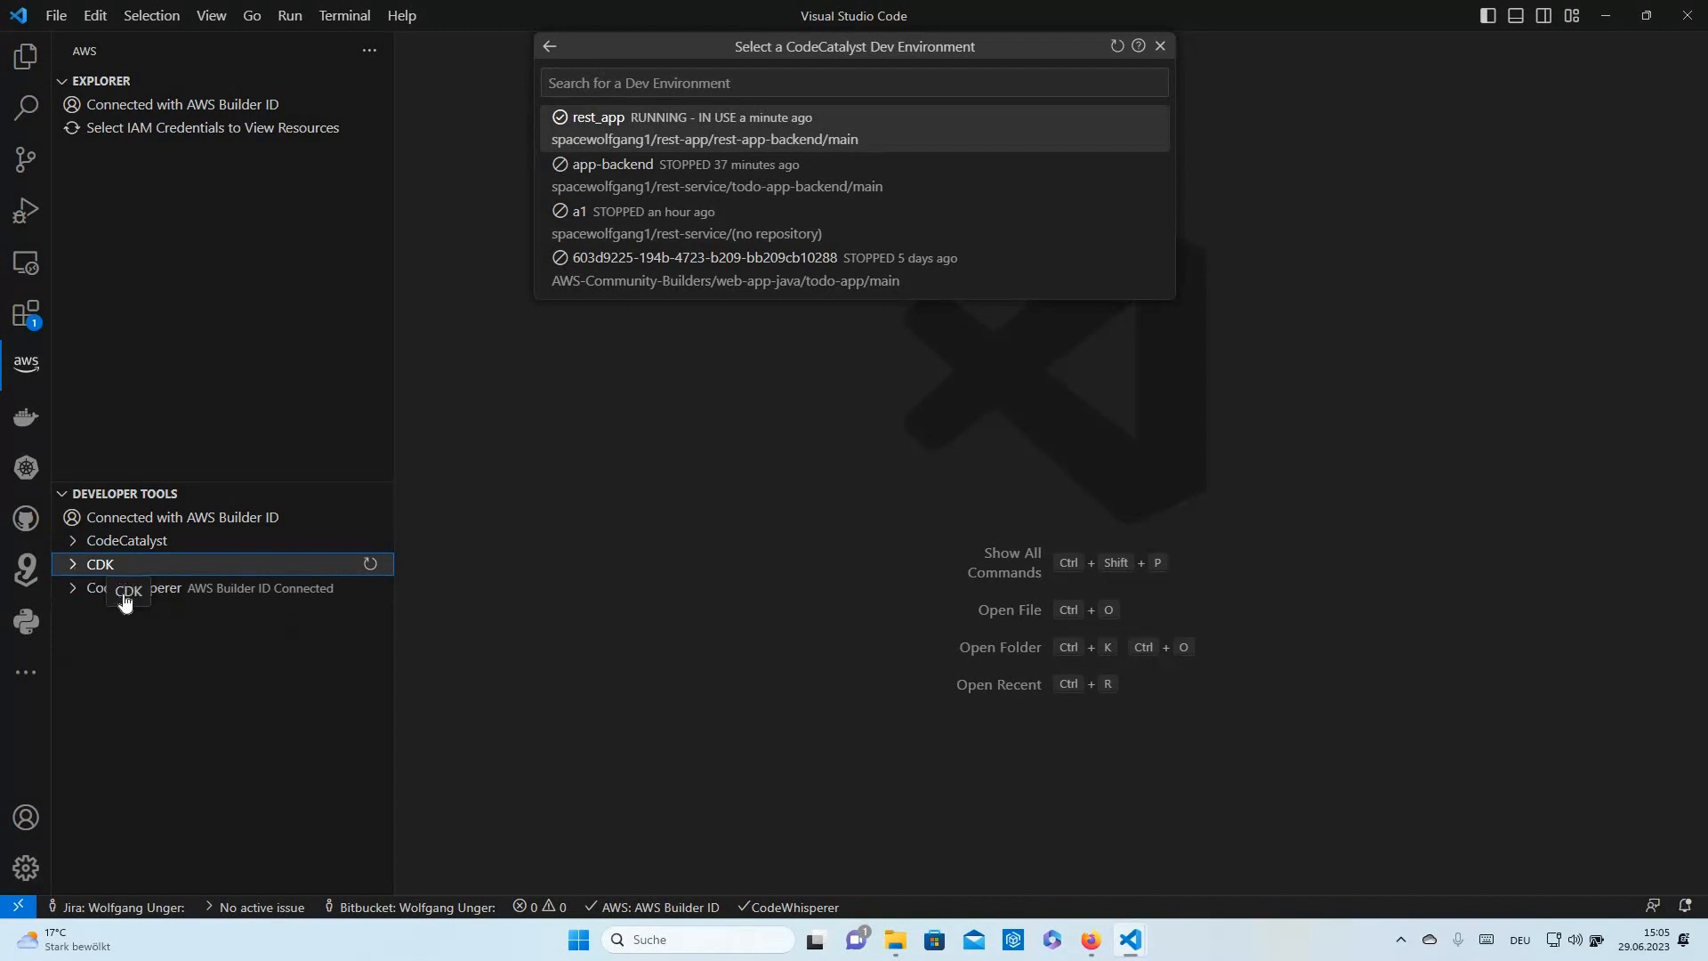
{"action": "left_click", "coordinate": [89, 591]}
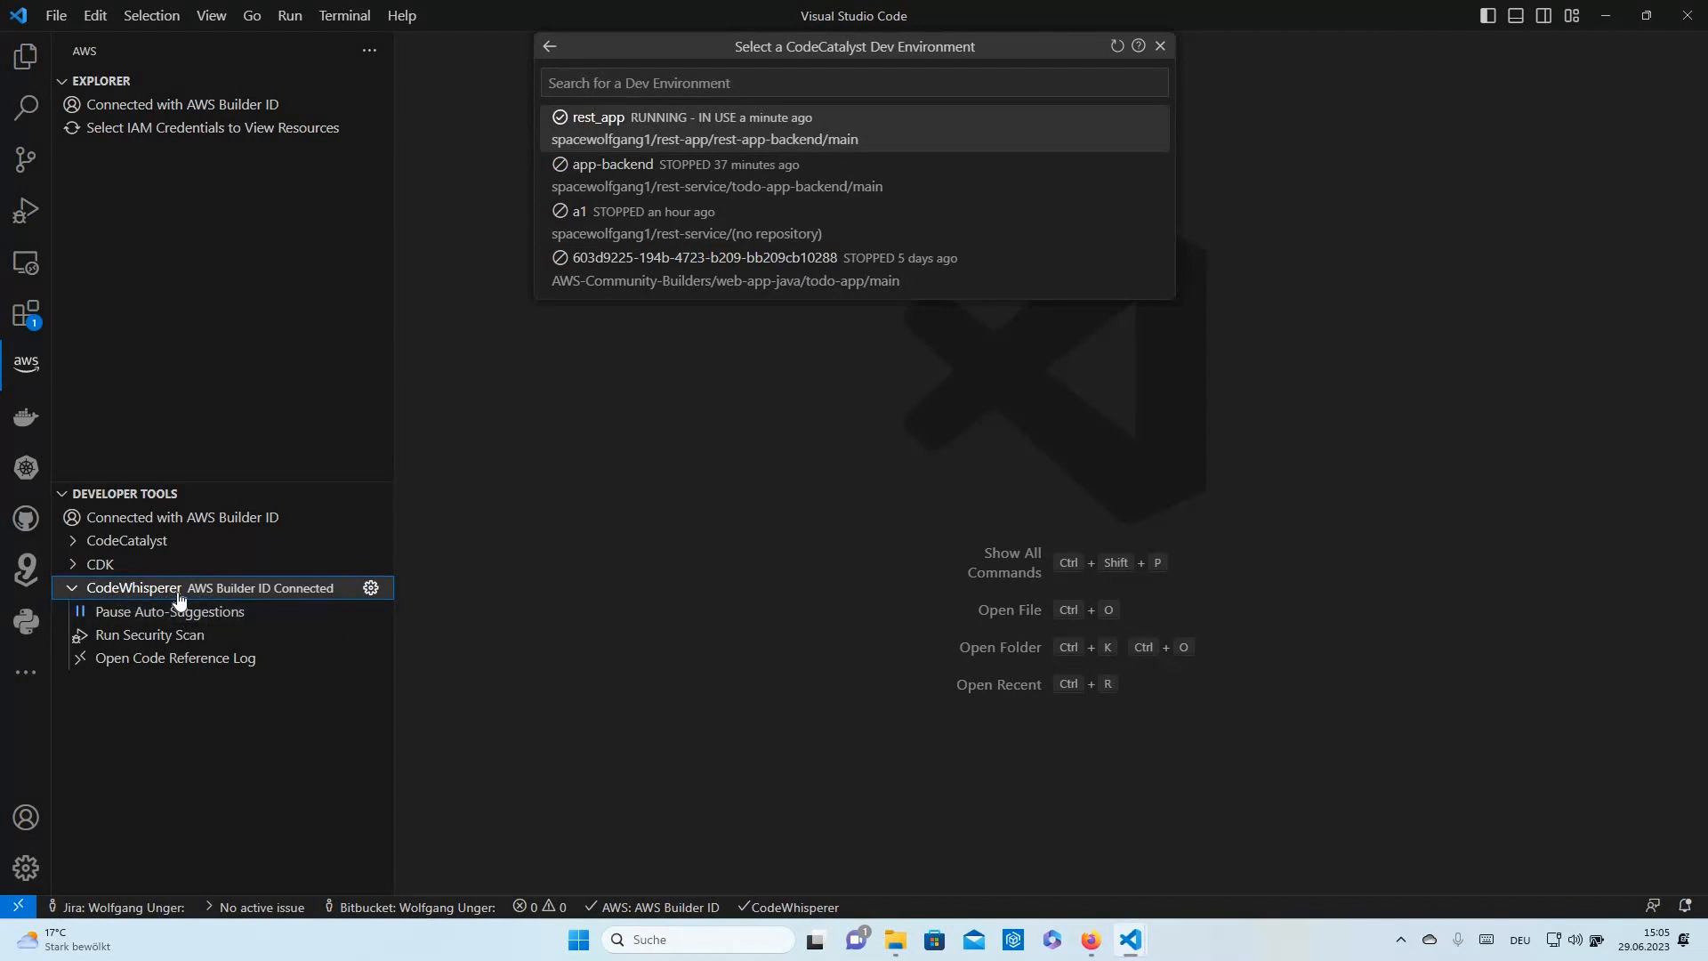
{"action": "left_click", "coordinate": [72, 589]}
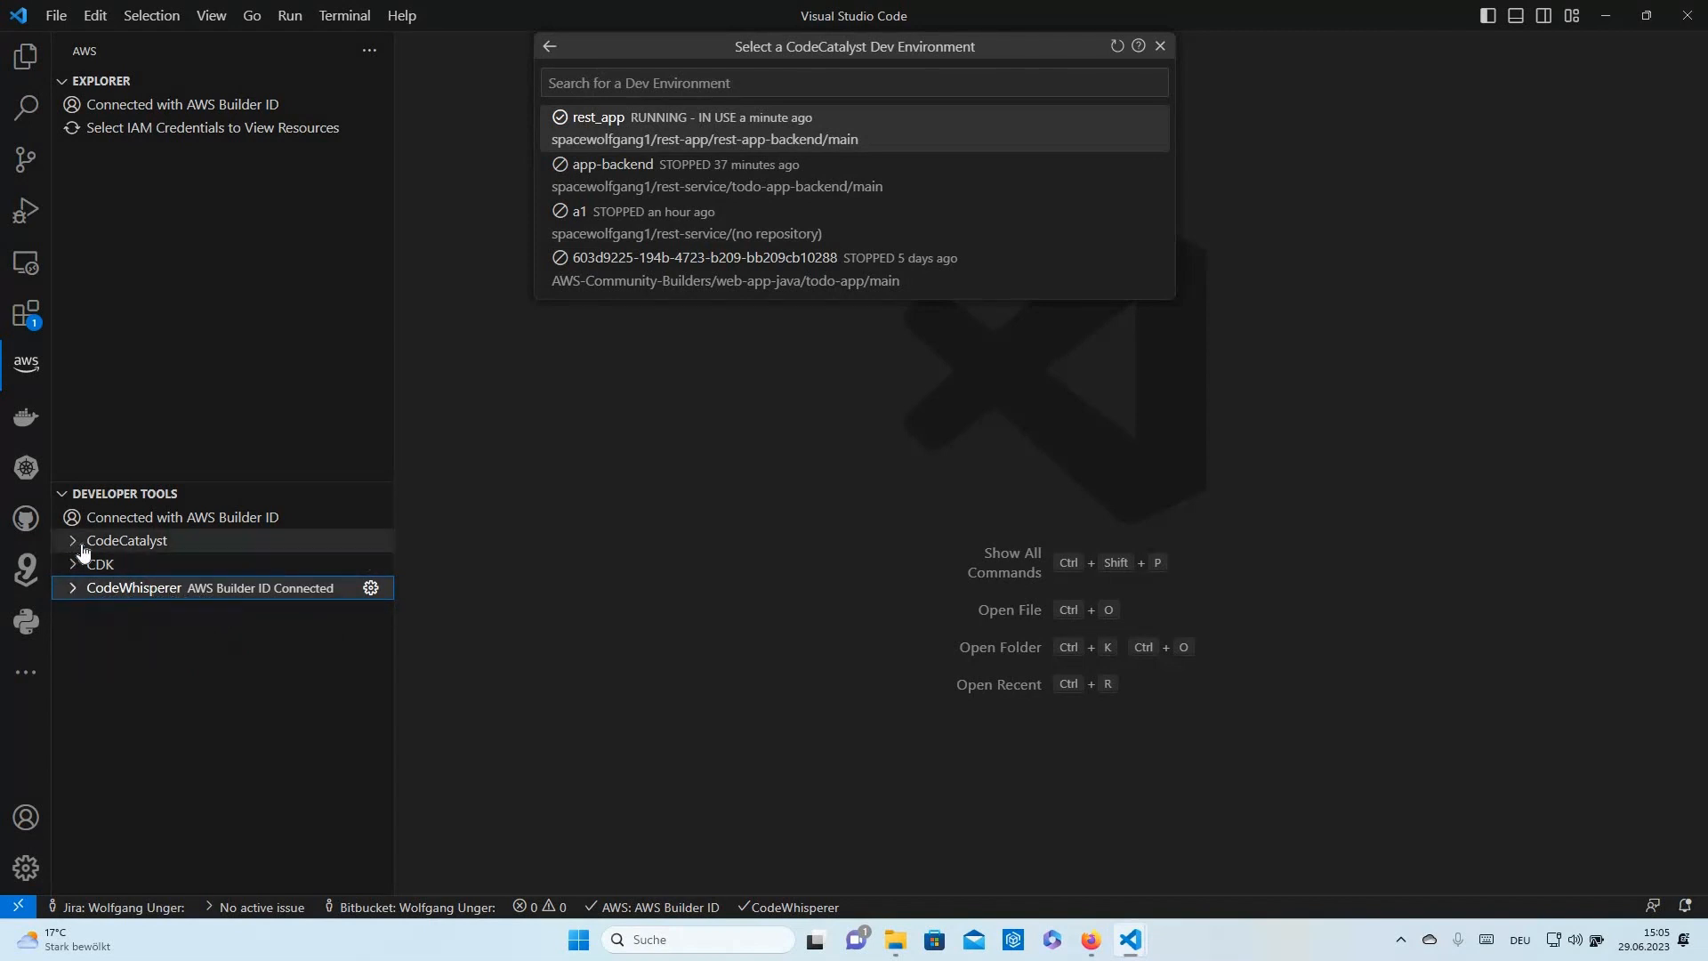
{"action": "left_click", "coordinate": [81, 545]}
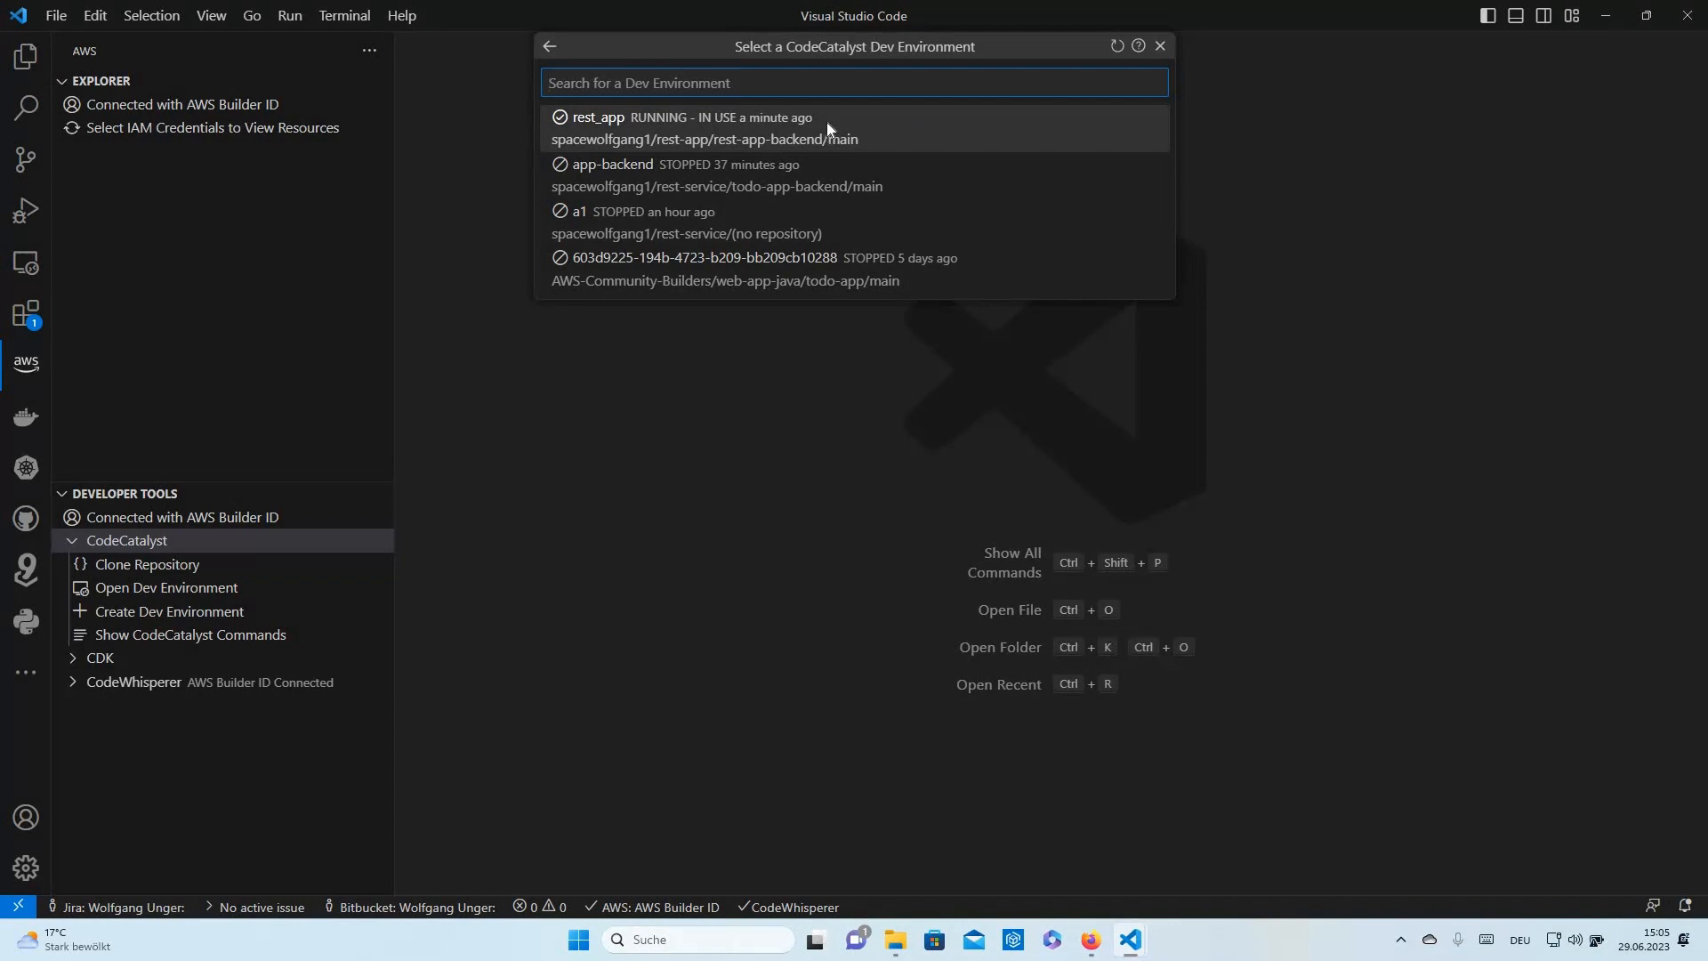
{"action": "key", "text": "alt+Tab"}
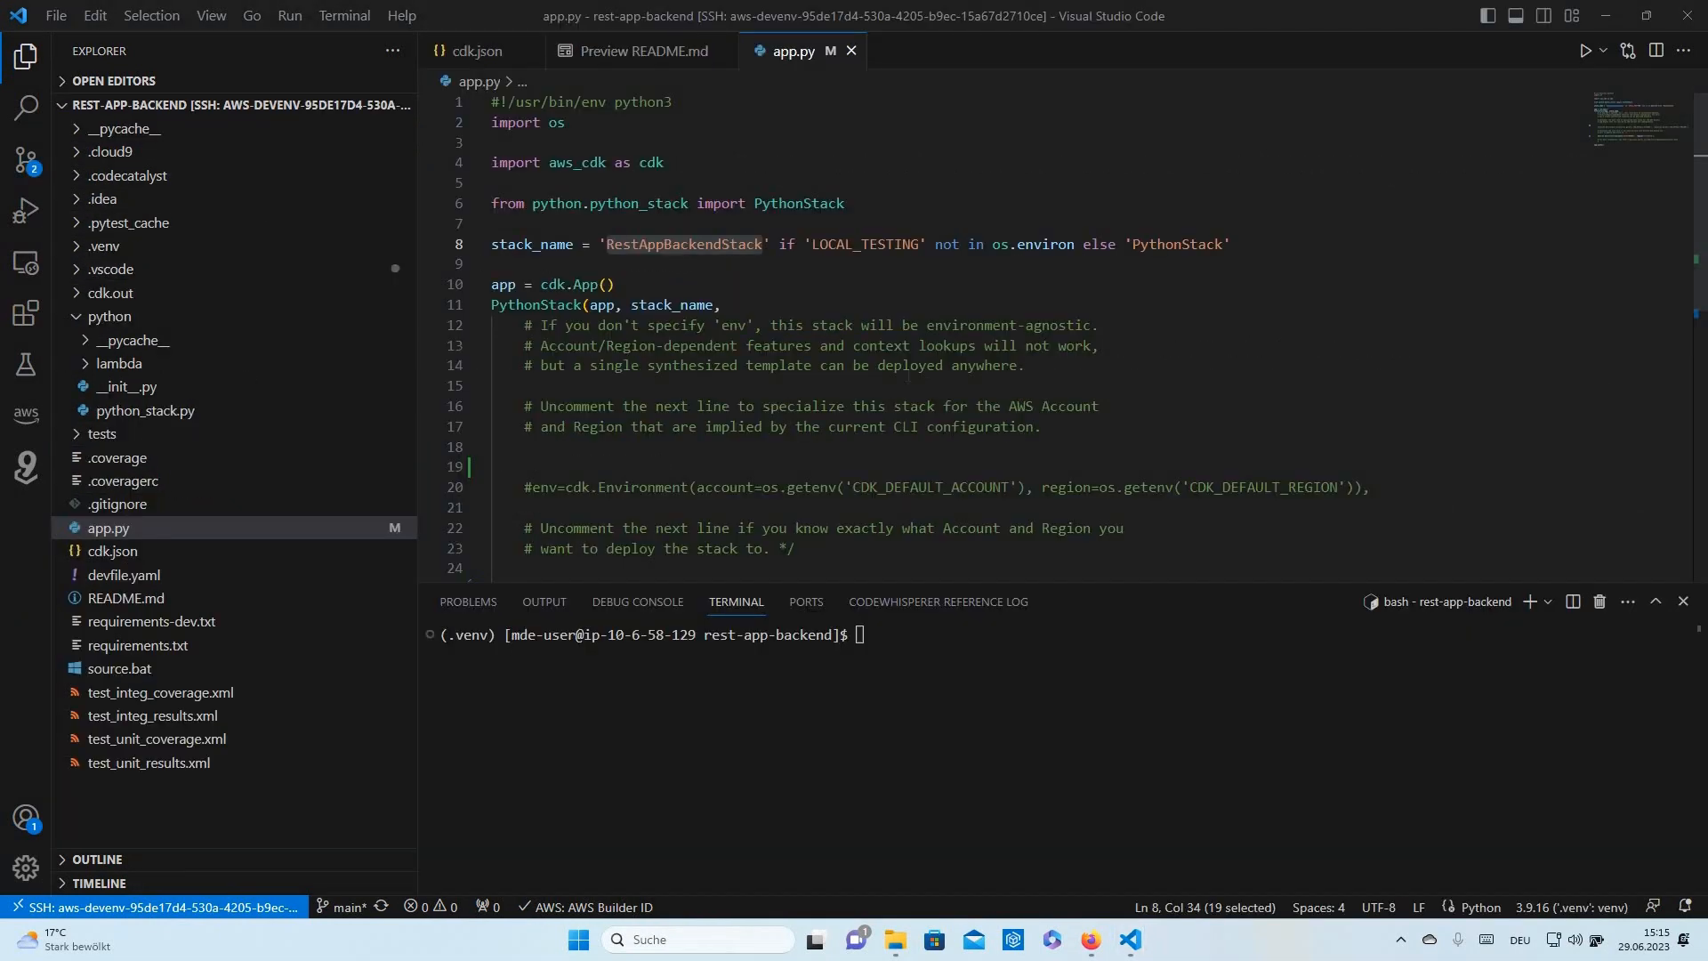
- Open python_stack.py and inspect the TodosDB DynamoDB table and its id partition key
{"action": "left_click", "coordinate": [153, 527]}
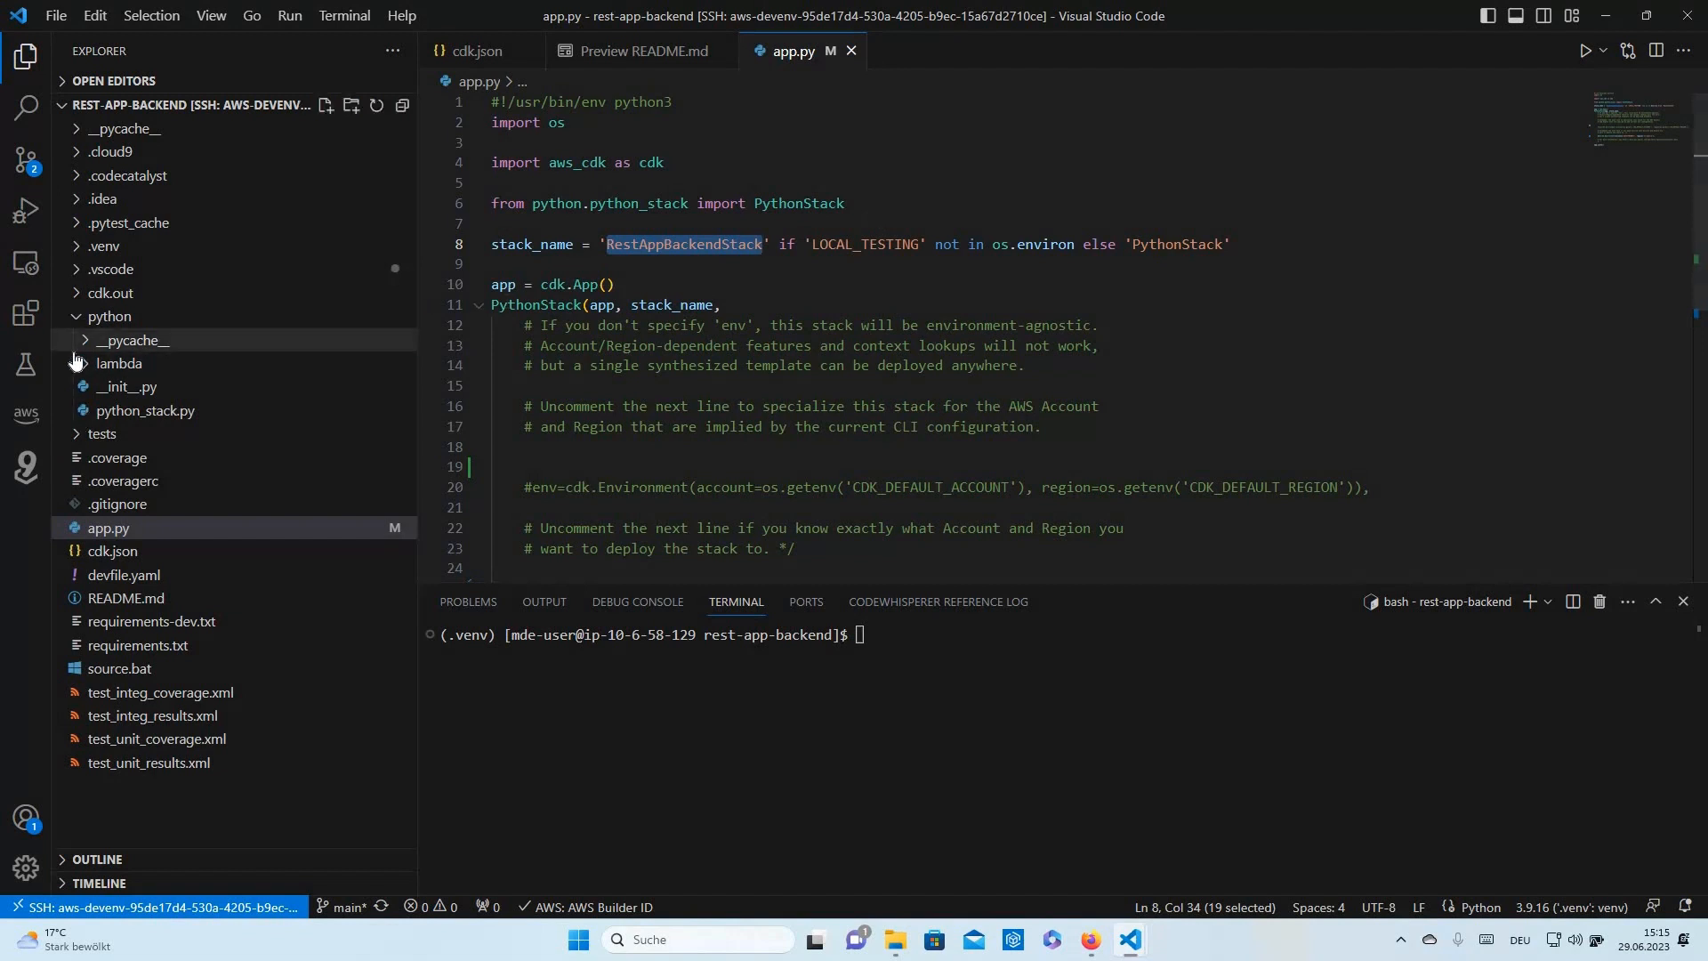
{"action": "left_click", "coordinate": [145, 411]}
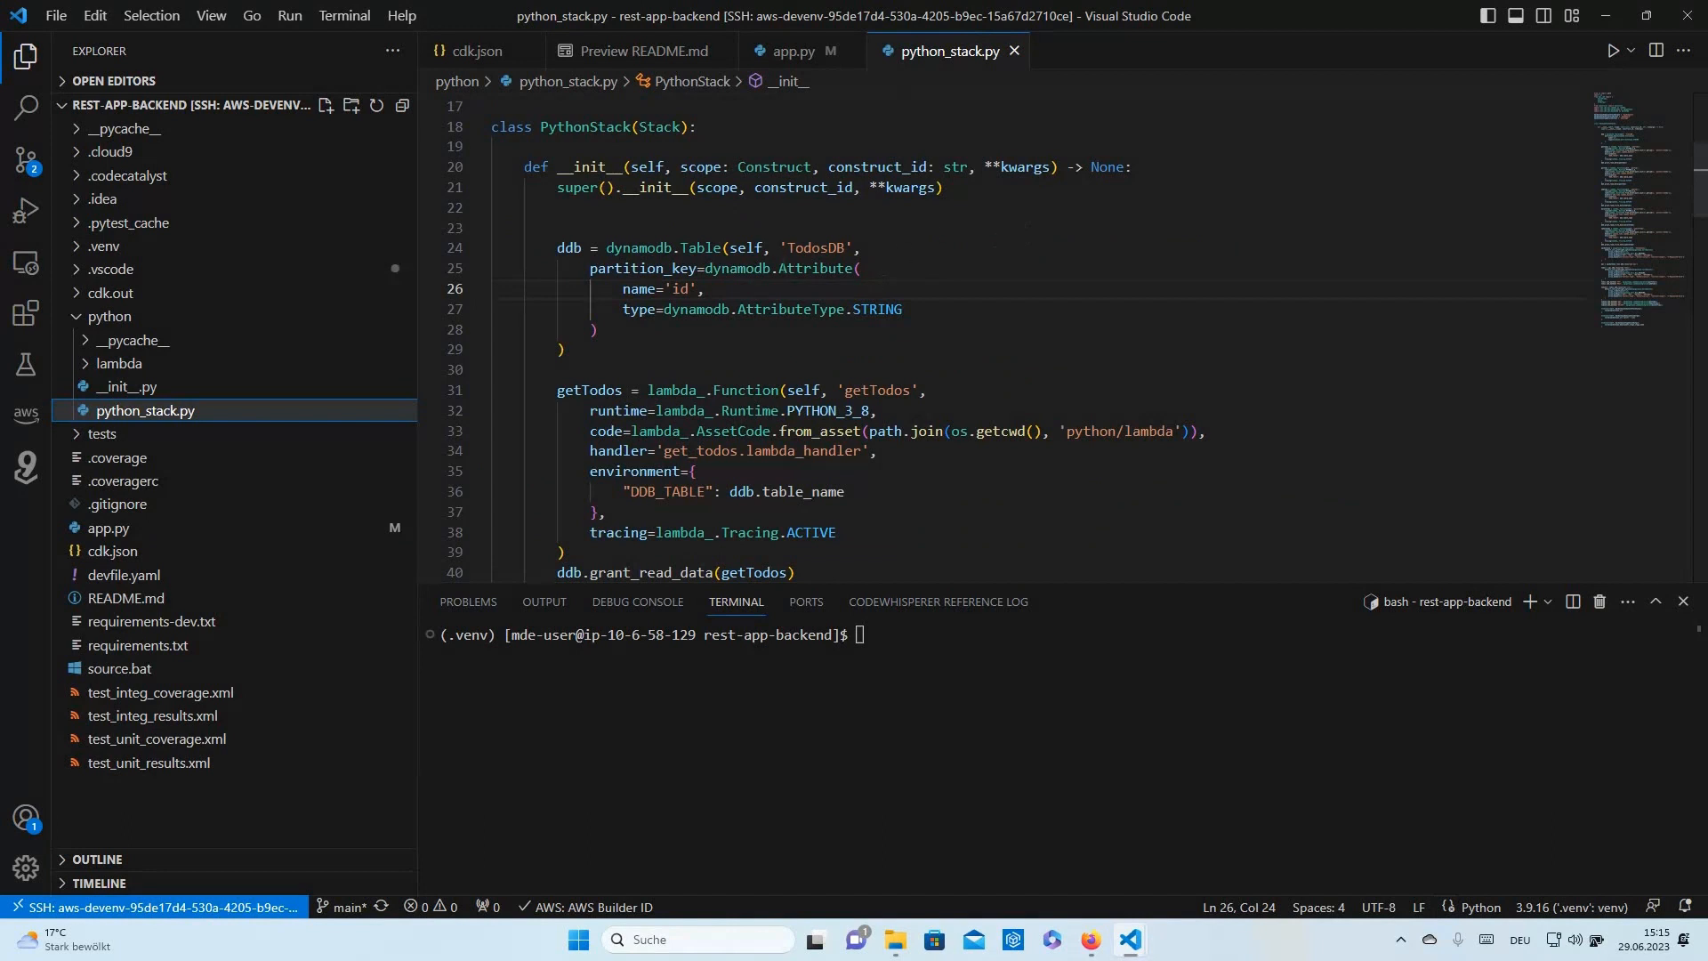
{"action": "double_click", "coordinate": [654, 249]}
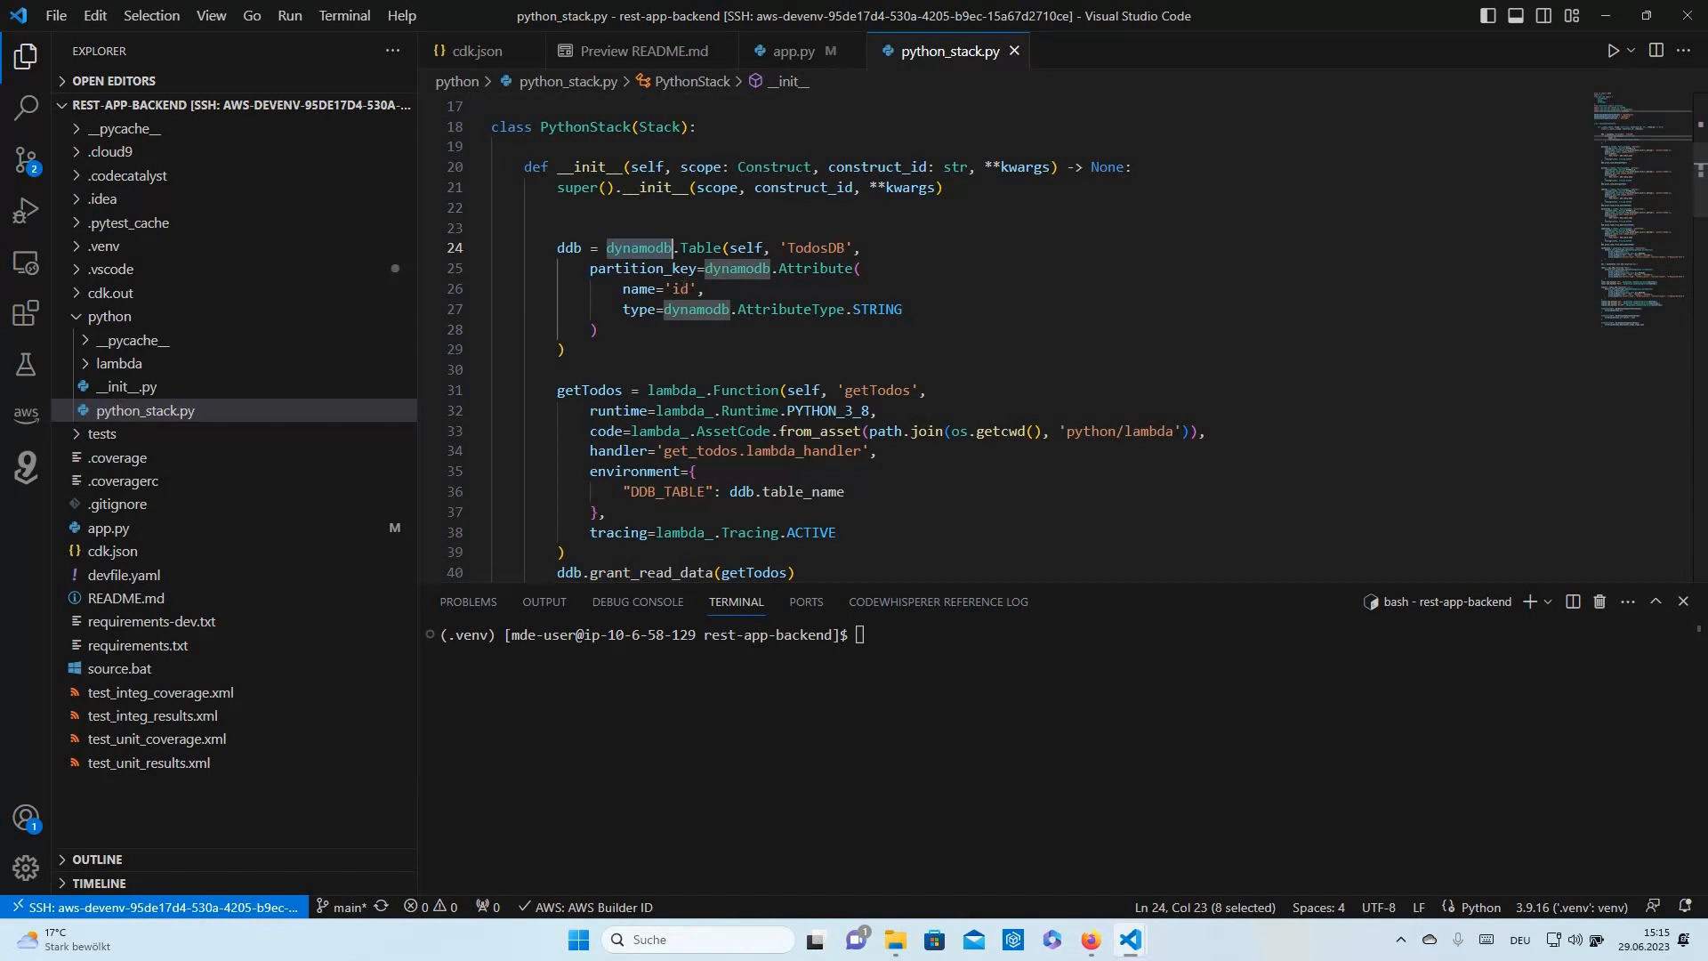
{"action": "double_click", "coordinate": [681, 289]}
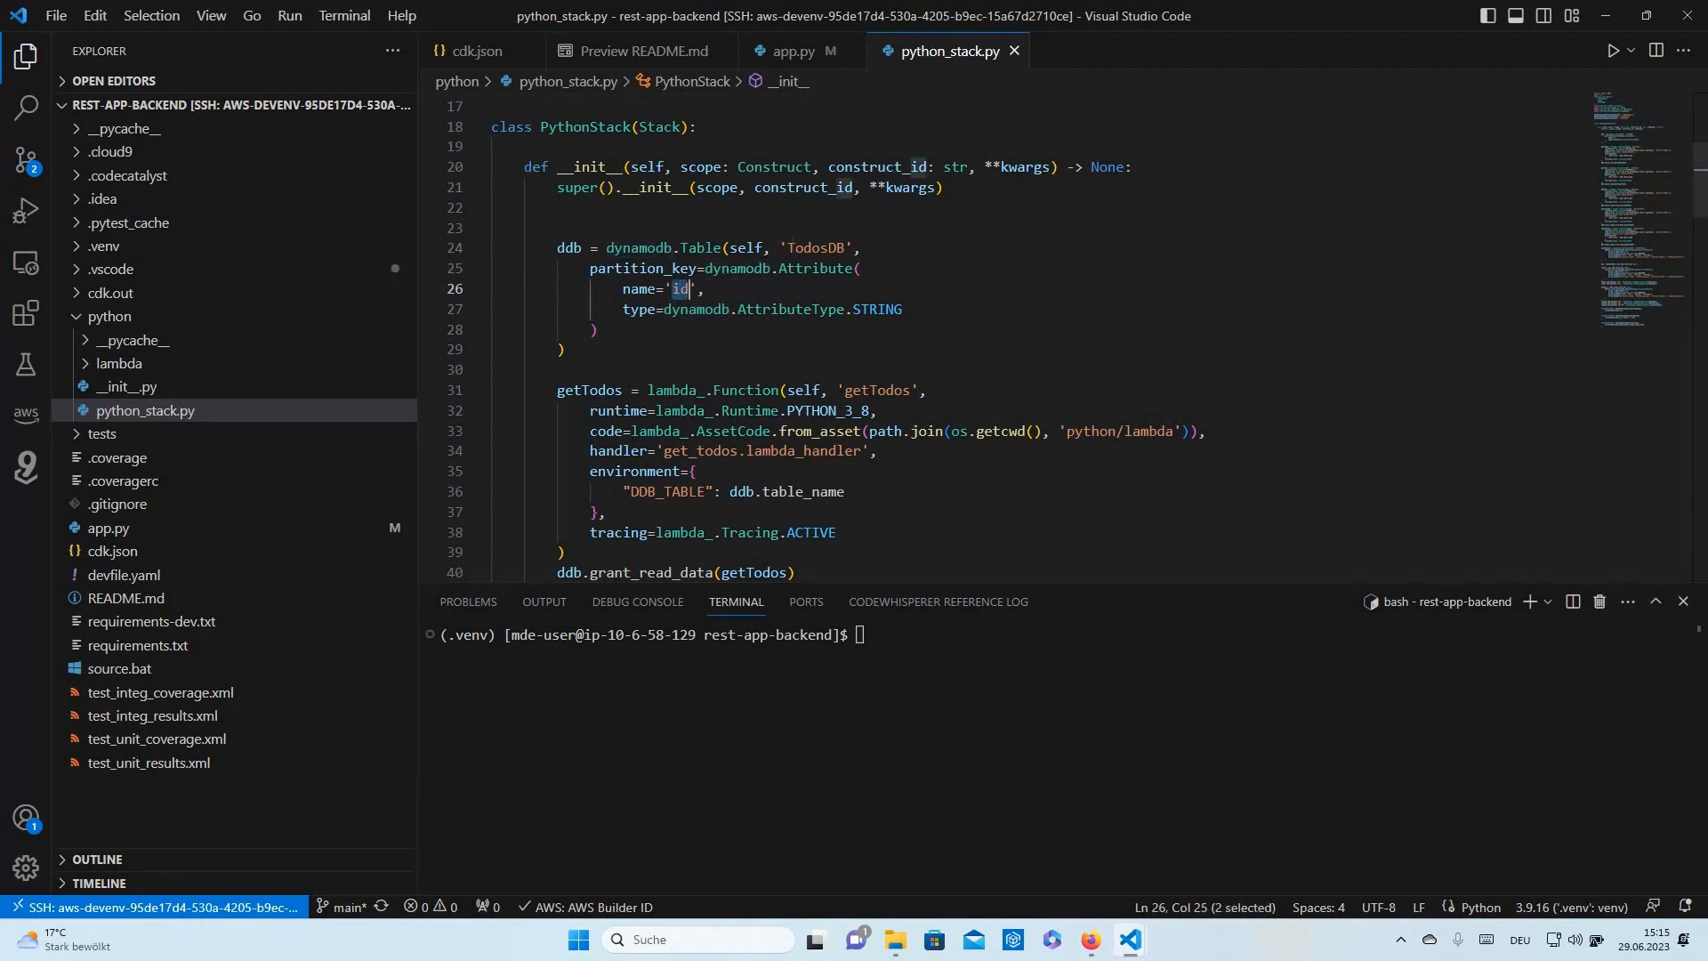
{"action": "double_click", "coordinate": [816, 248]}
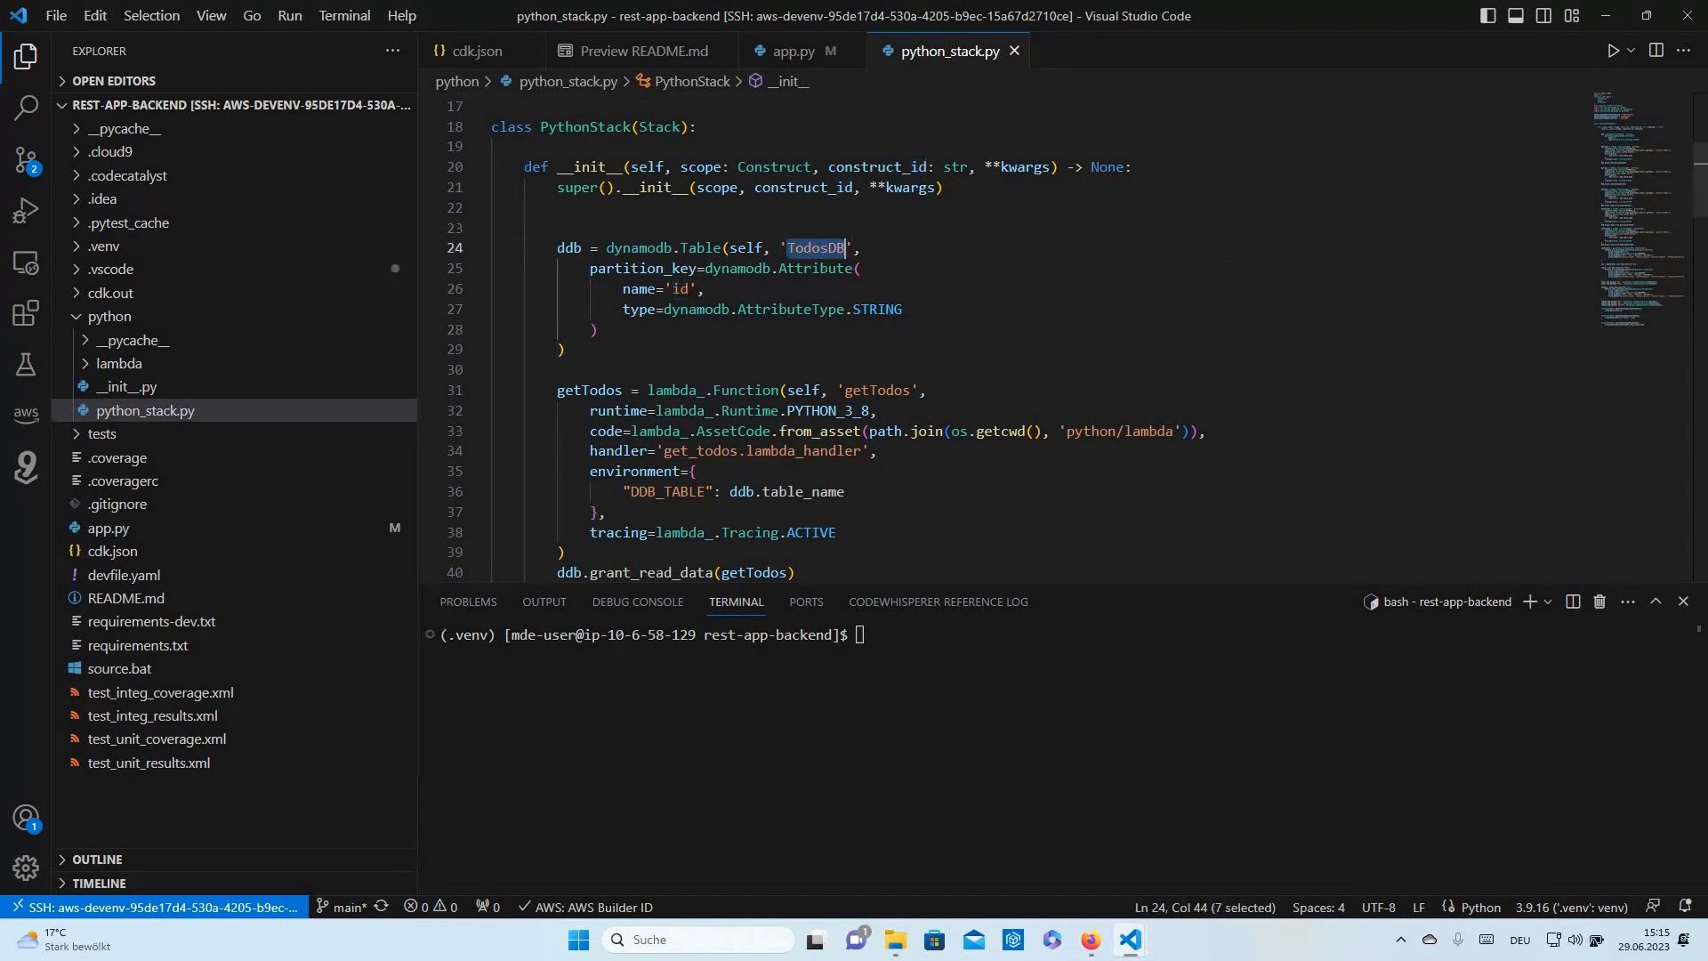
{"action": "key", "text": "ctrl+u"}
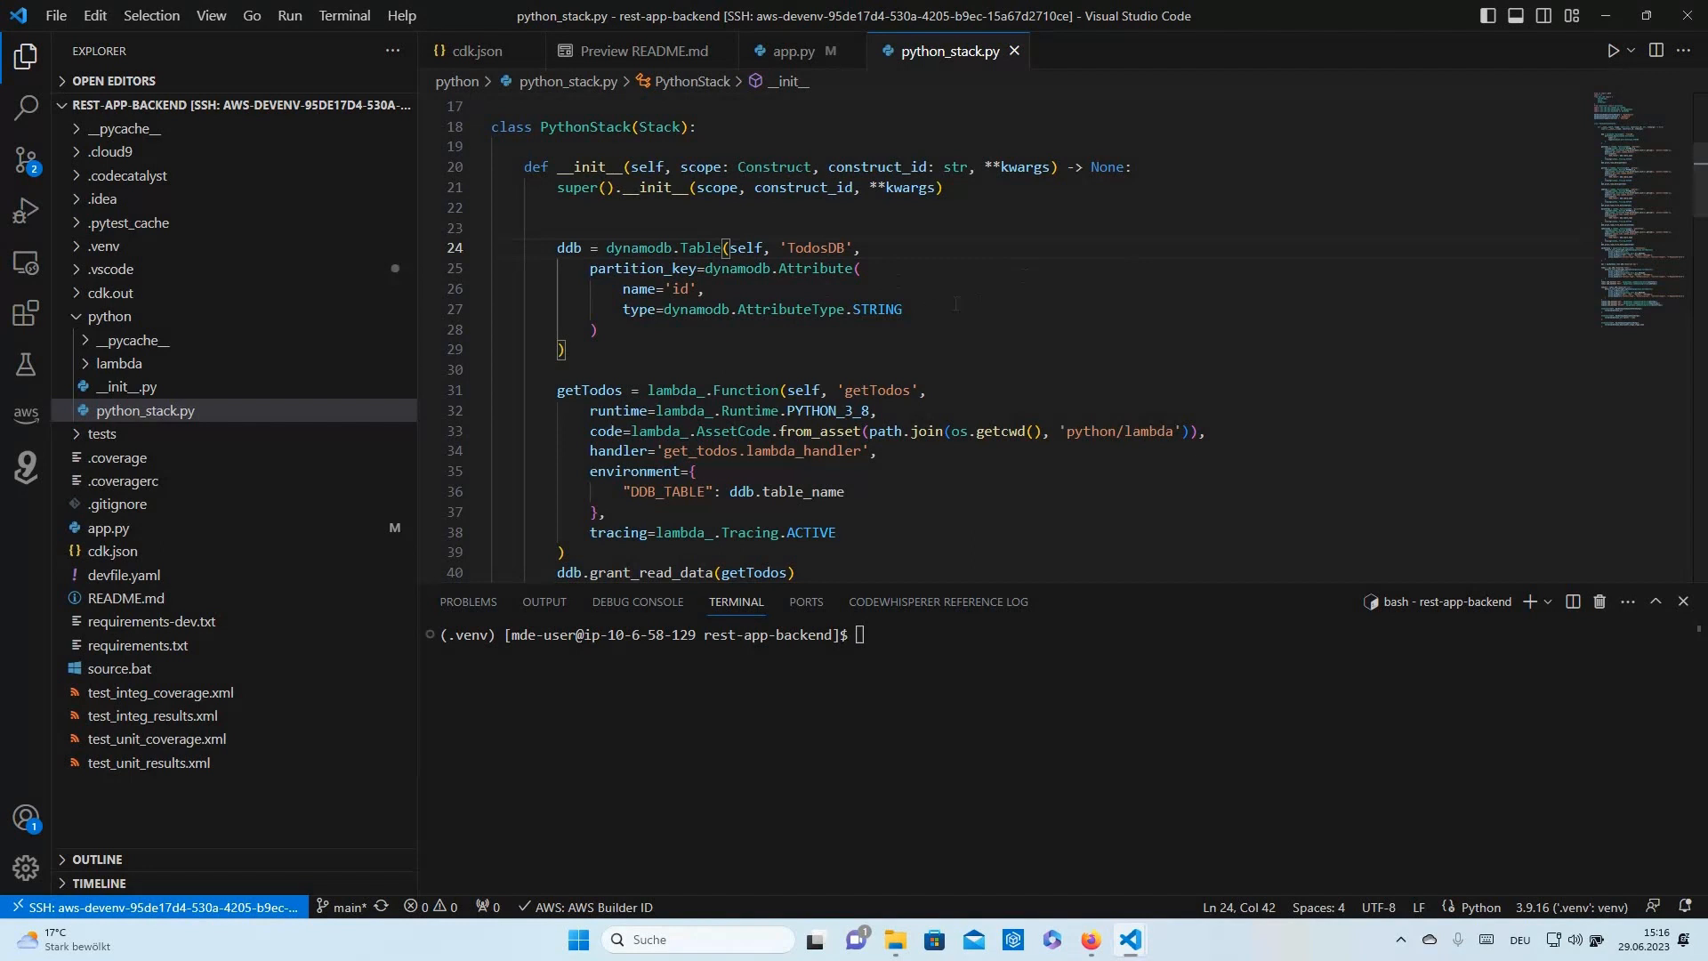
- Scroll through the lambda_ definitions, examining the getTodo and addTodo functions
{"action": "scroll", "coordinate": [701, 331], "scroll_direction": "down", "scroll_amount": 1}
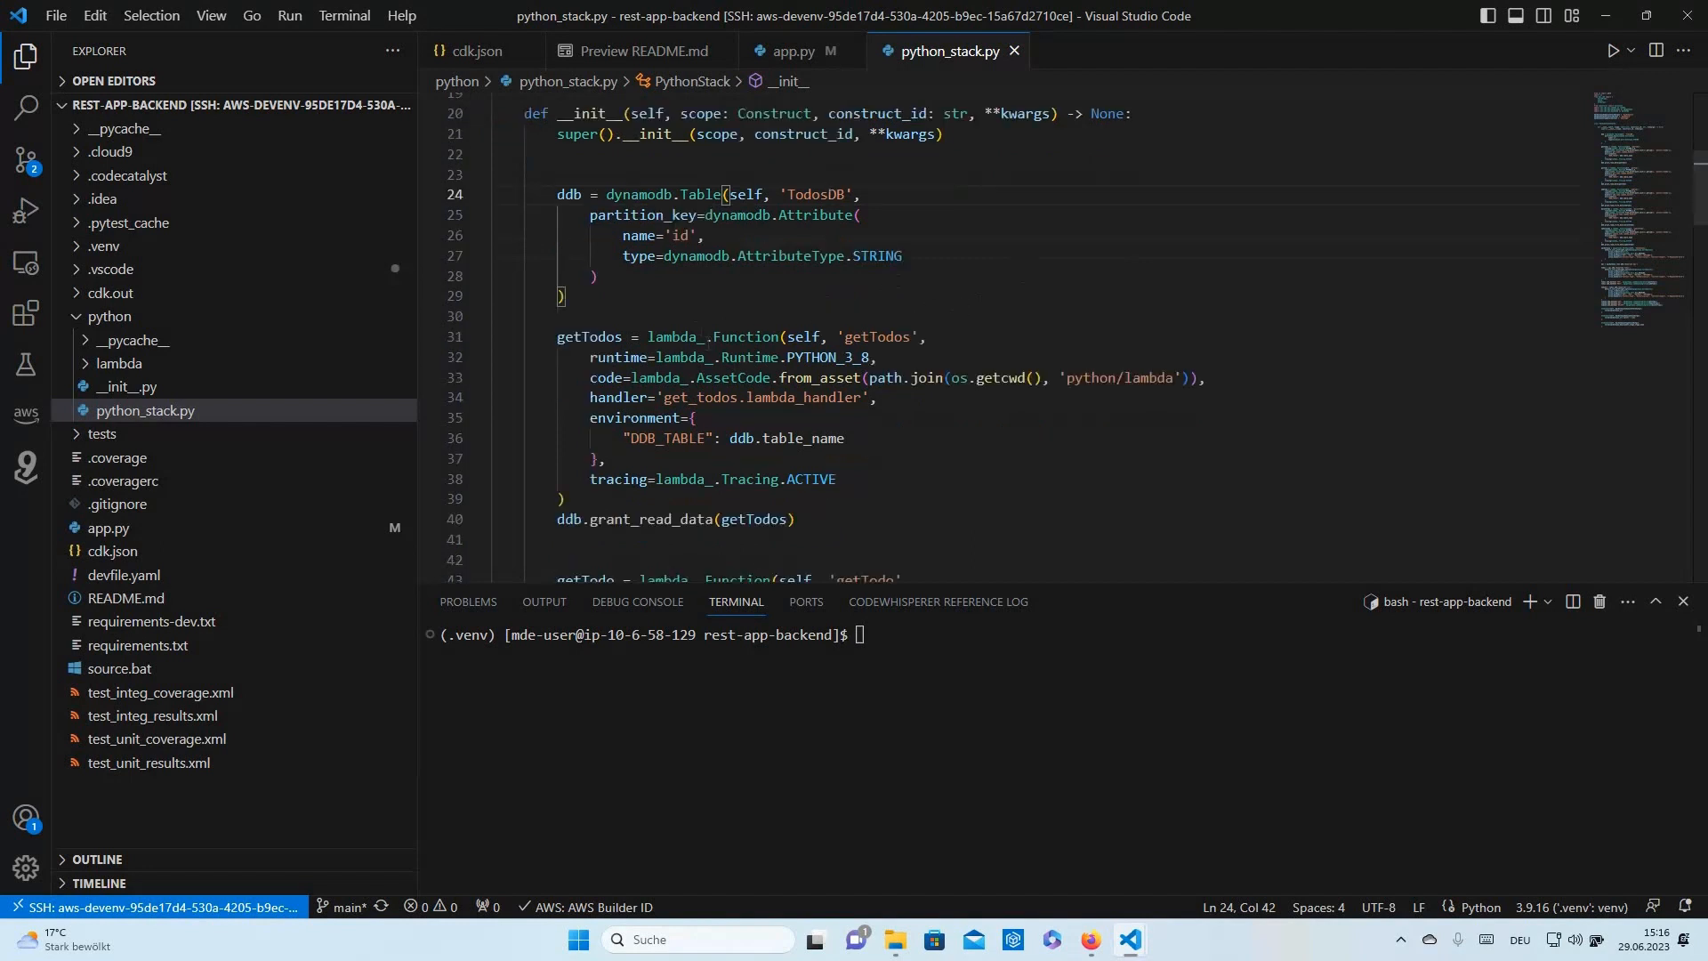
{"action": "left_click", "coordinate": [680, 336]}
{"action": "scroll", "coordinate": [955, 316], "scroll_direction": "down", "scroll_amount": 3}
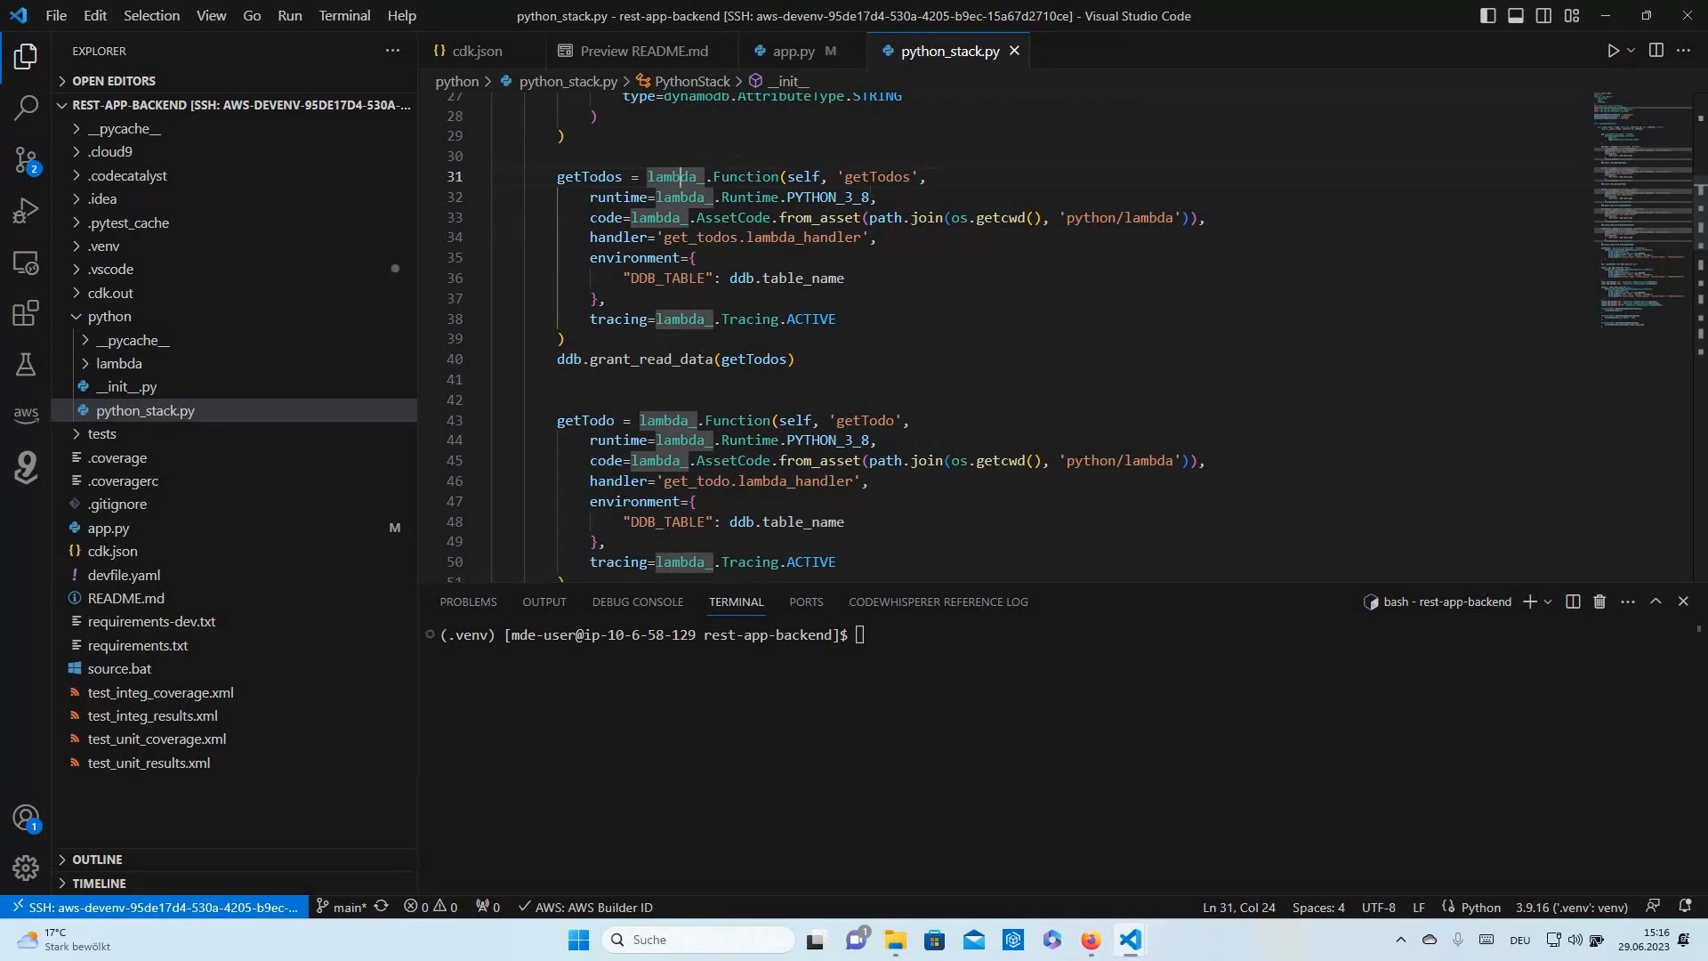
{"action": "left_click", "coordinate": [878, 420]}
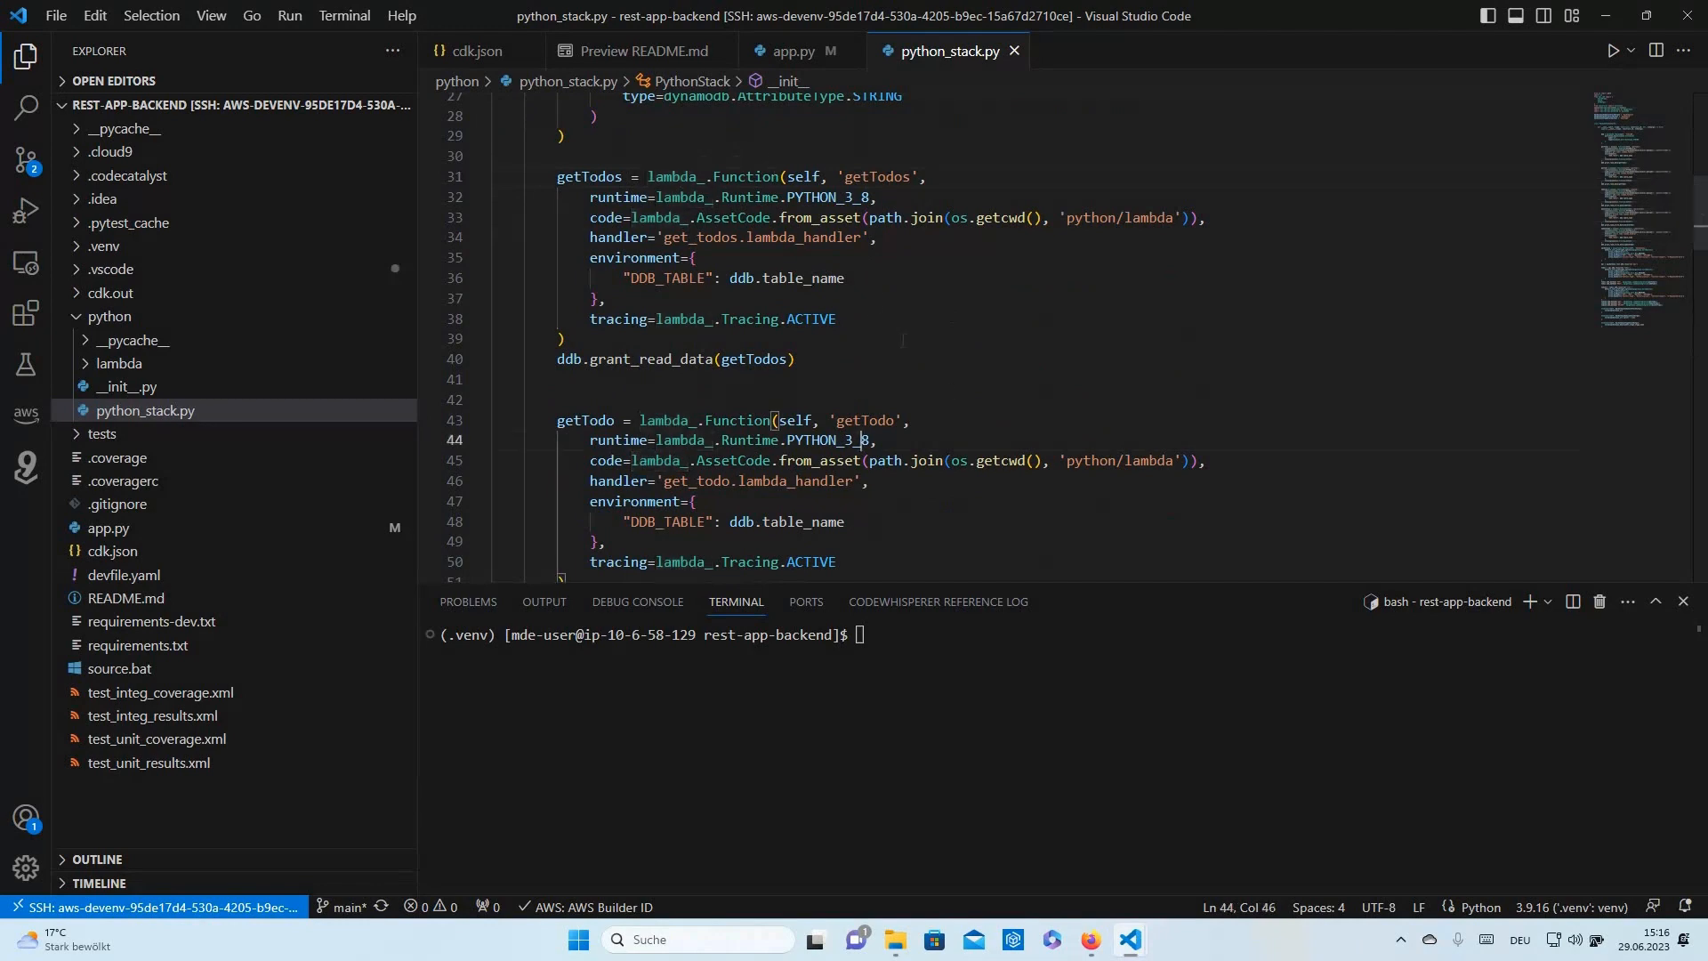
{"action": "scroll", "coordinate": [944, 378], "scroll_direction": "down", "scroll_amount": 2}
{"action": "scroll", "coordinate": [944, 378], "scroll_direction": "down", "scroll_amount": 2}
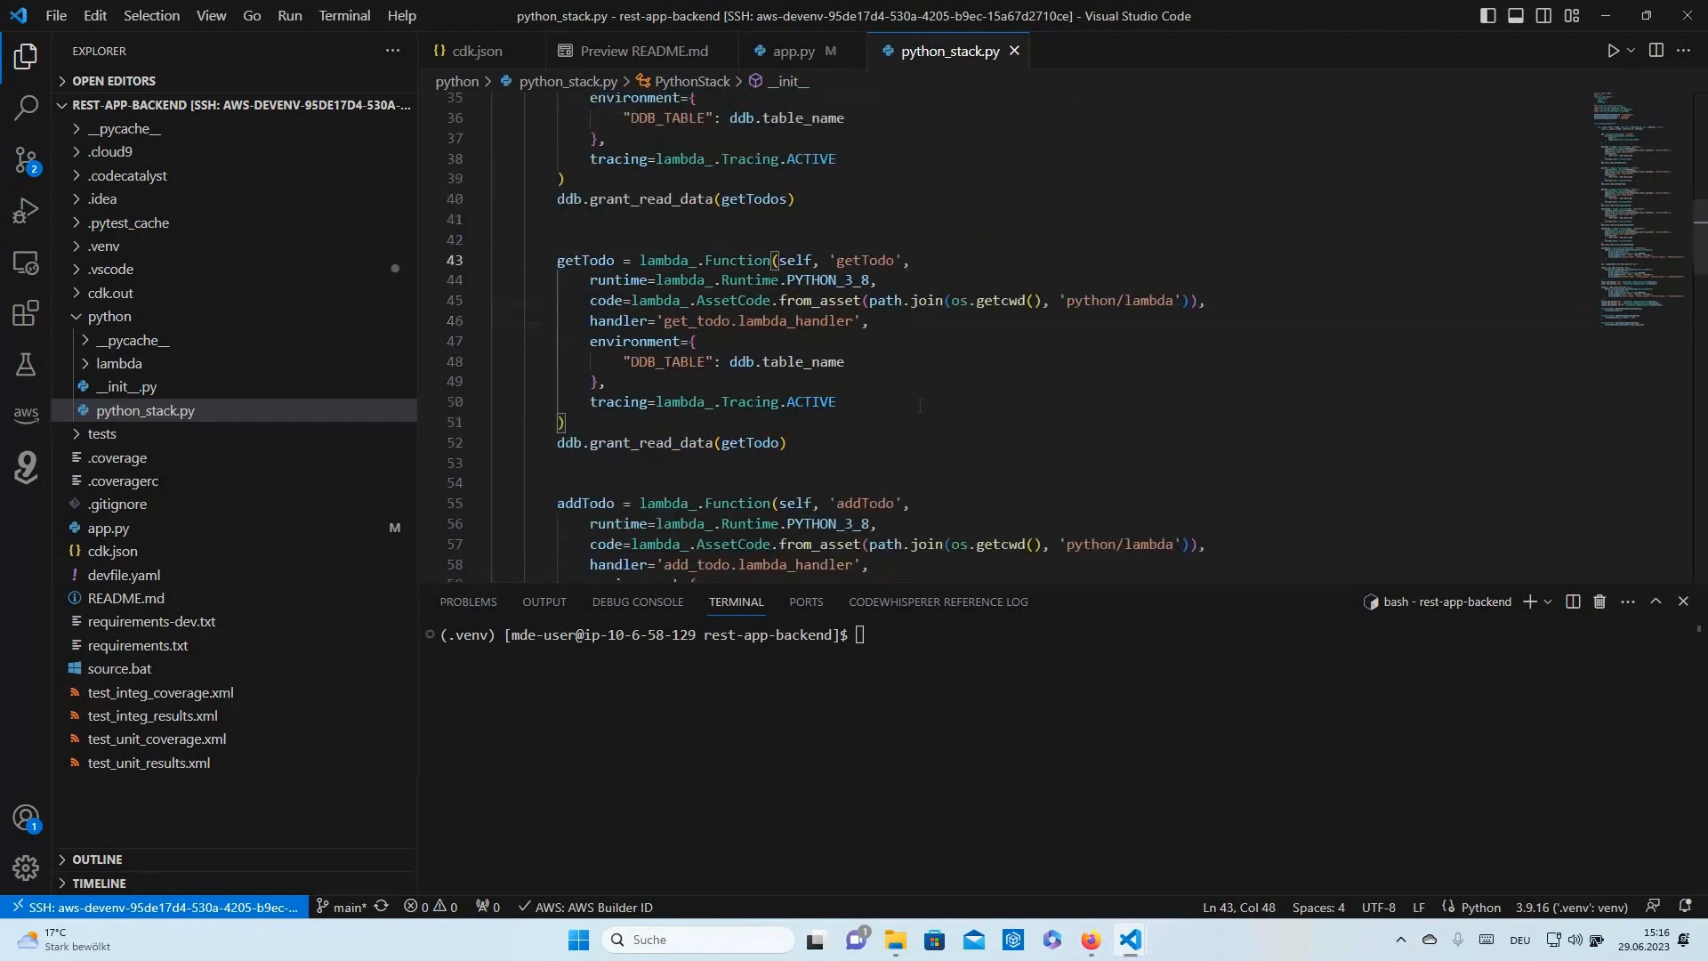
{"action": "left_click", "coordinate": [870, 450]}
{"action": "scroll", "coordinate": [1020, 385], "scroll_direction": "down", "scroll_amount": 4}
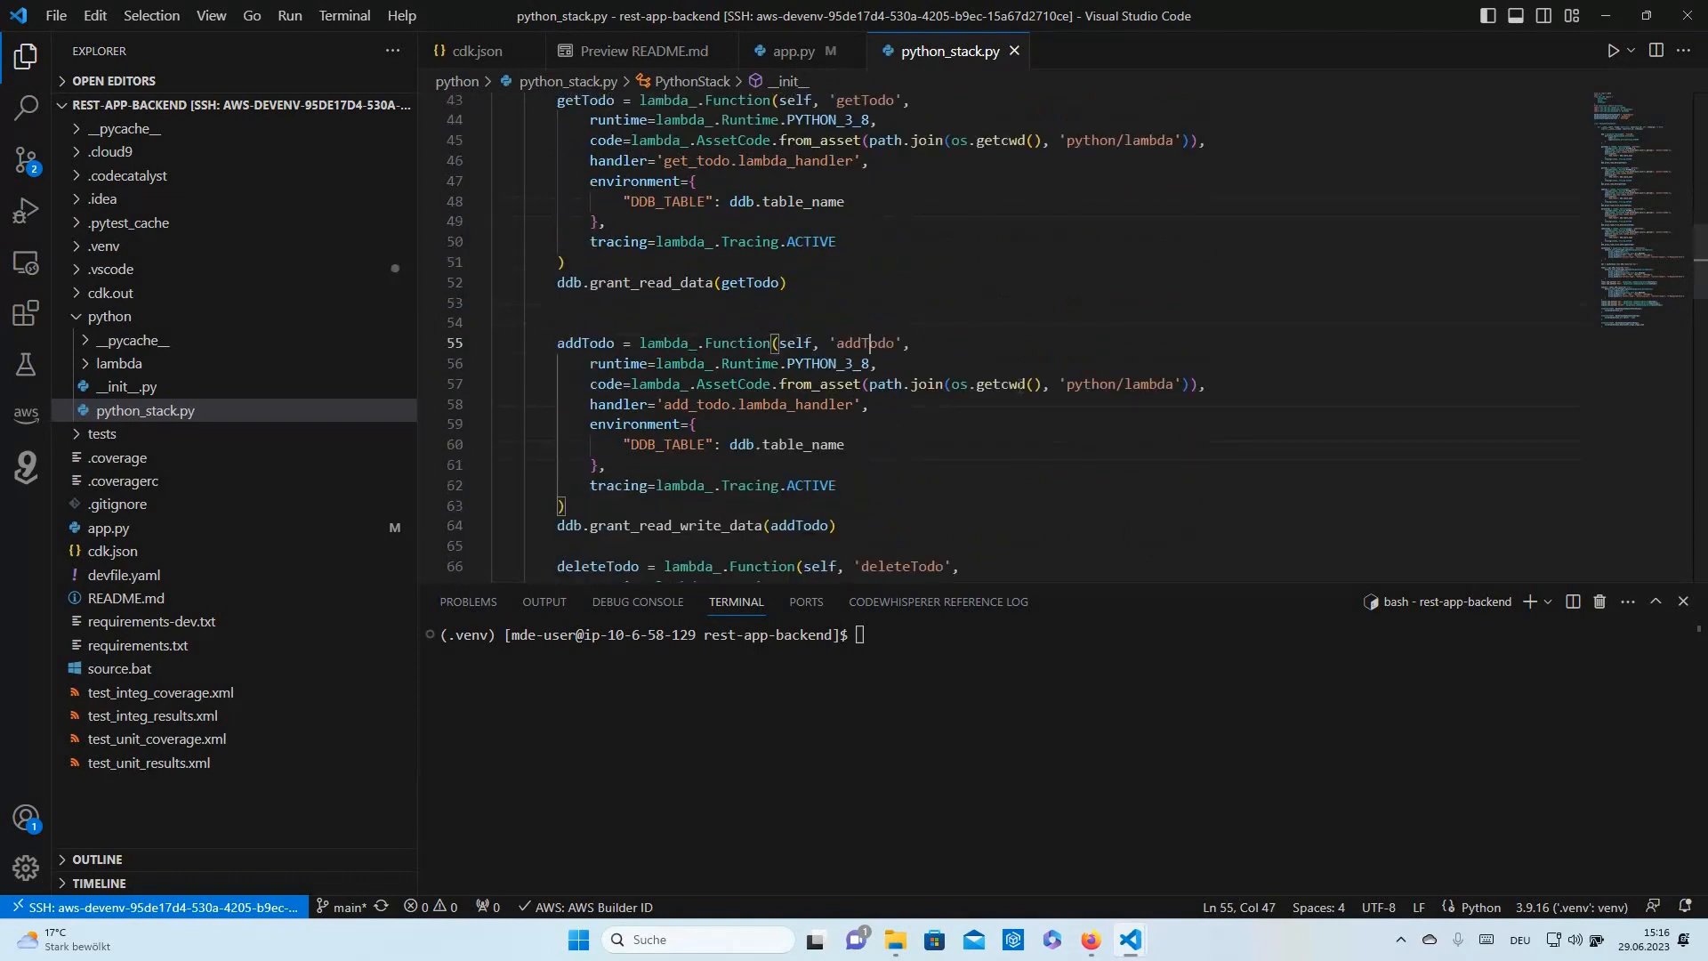
{"action": "scroll", "coordinate": [969, 348], "scroll_direction": "down", "scroll_amount": 2}
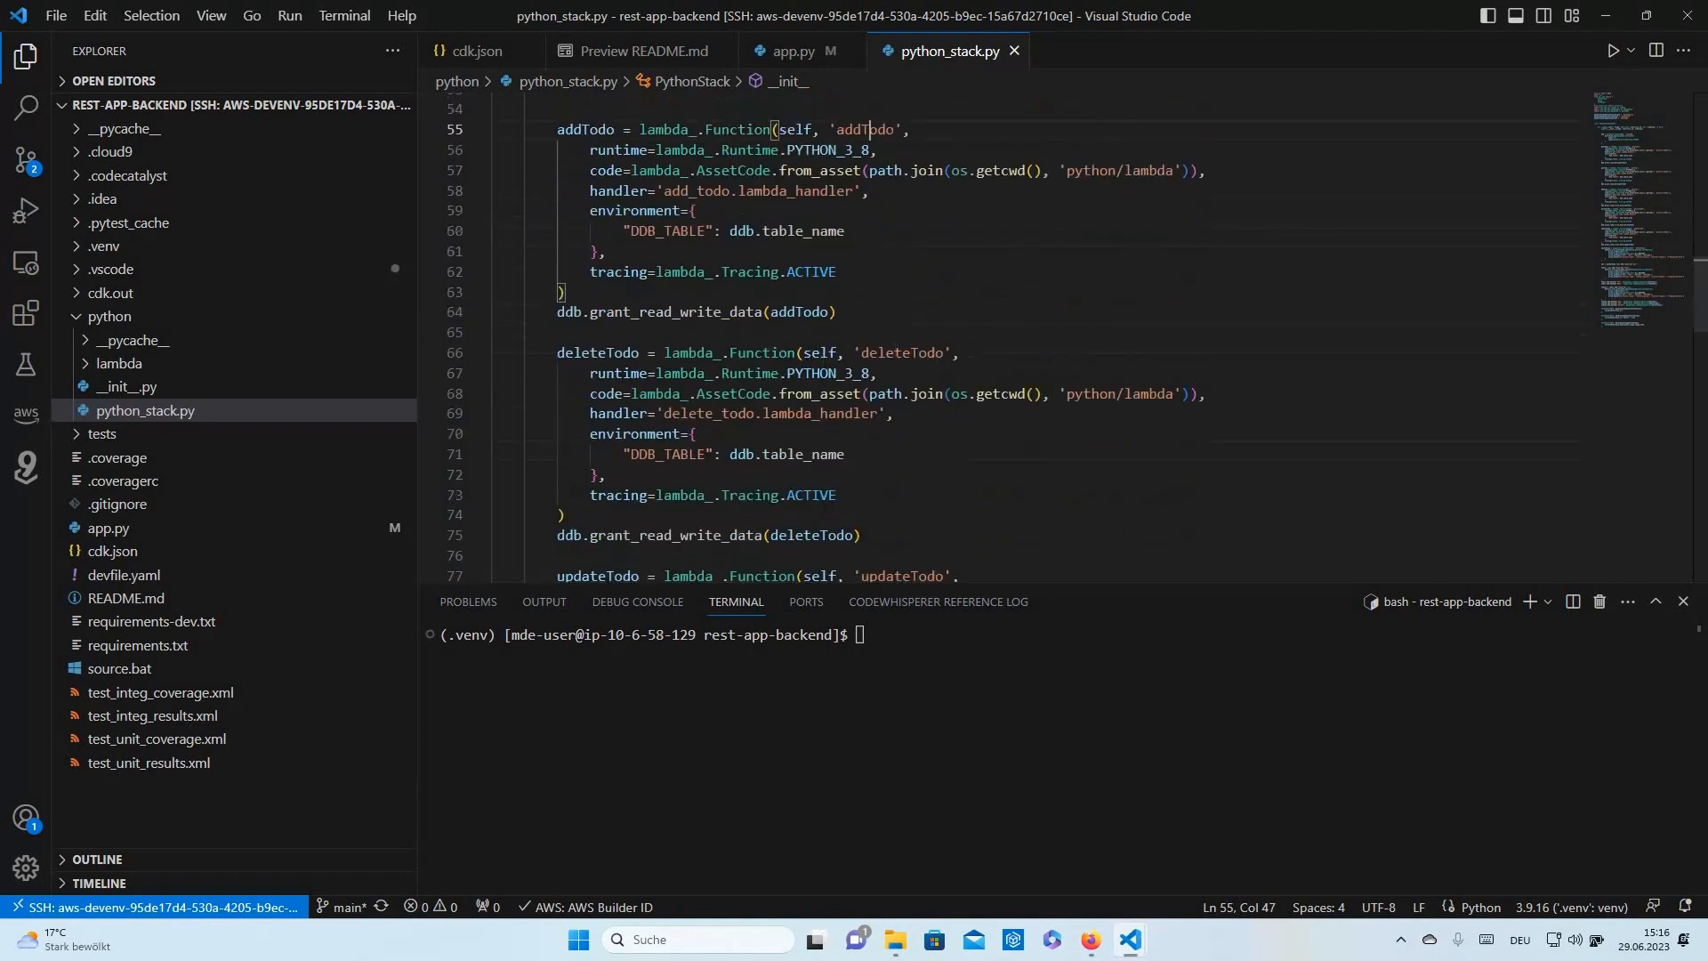
- Inspect the deleteTodo and updateTodo functions, then expand the tests folder
{"action": "double_click", "coordinate": [902, 354]}
{"action": "scroll", "coordinate": [994, 446], "scroll_direction": "down", "scroll_amount": 2}
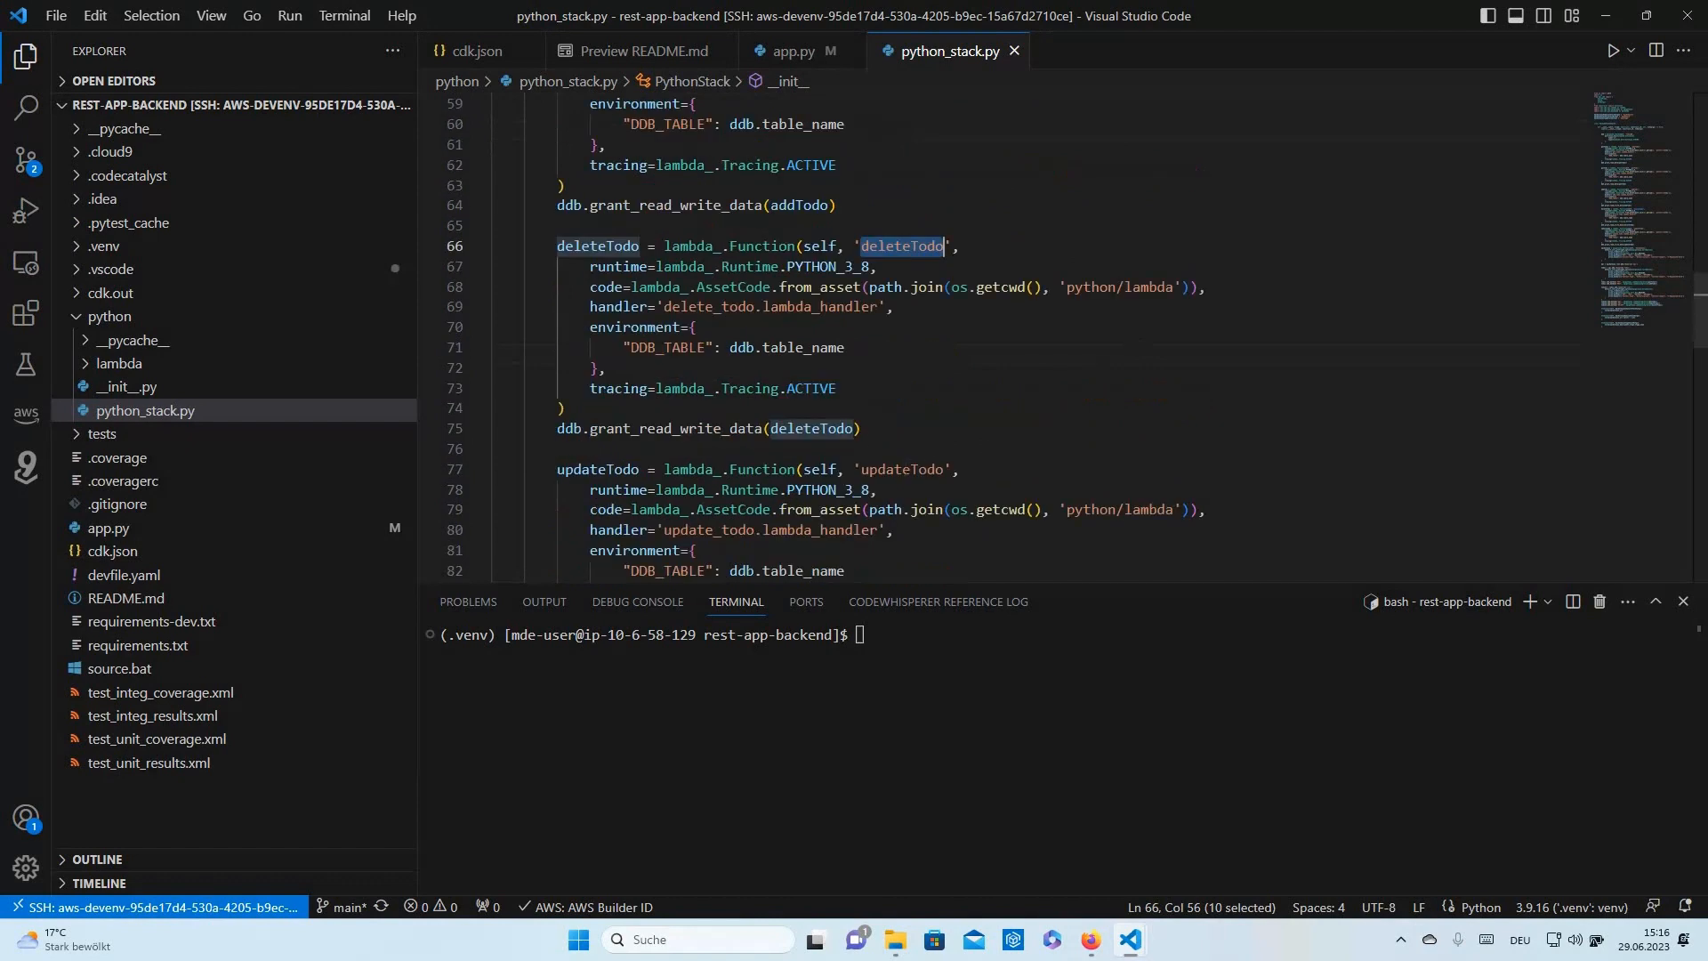
{"action": "double_click", "coordinate": [902, 469]}
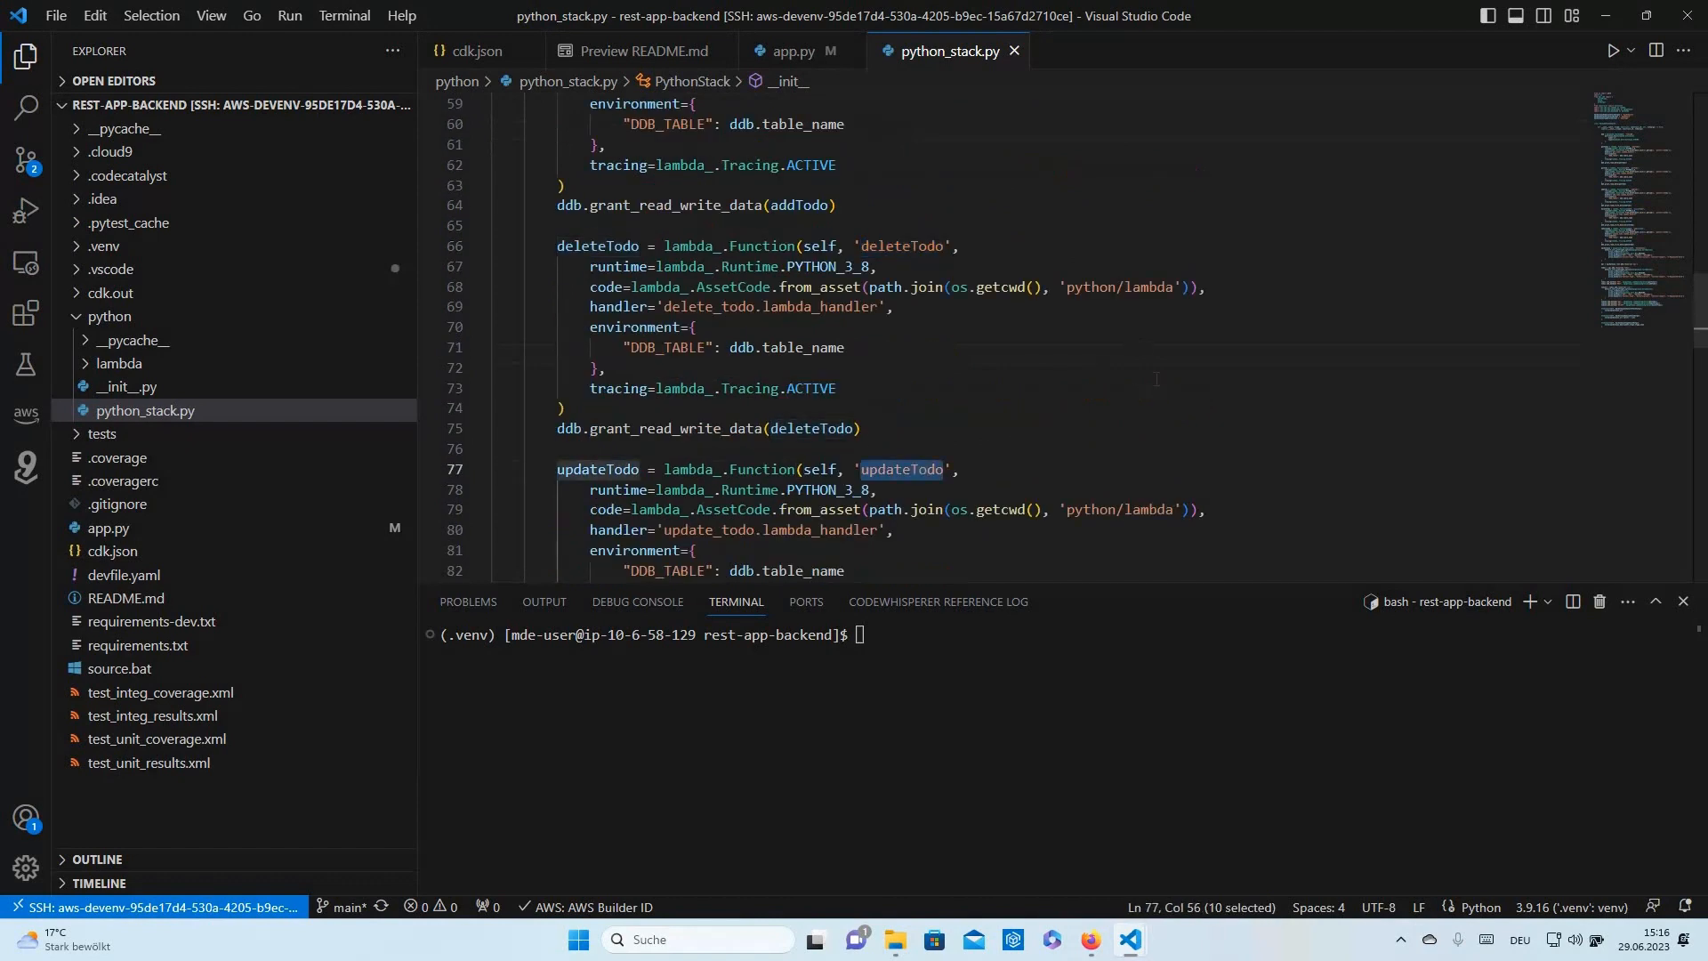
{"action": "scroll", "coordinate": [796, 341], "scroll_direction": "up", "scroll_amount": 3}
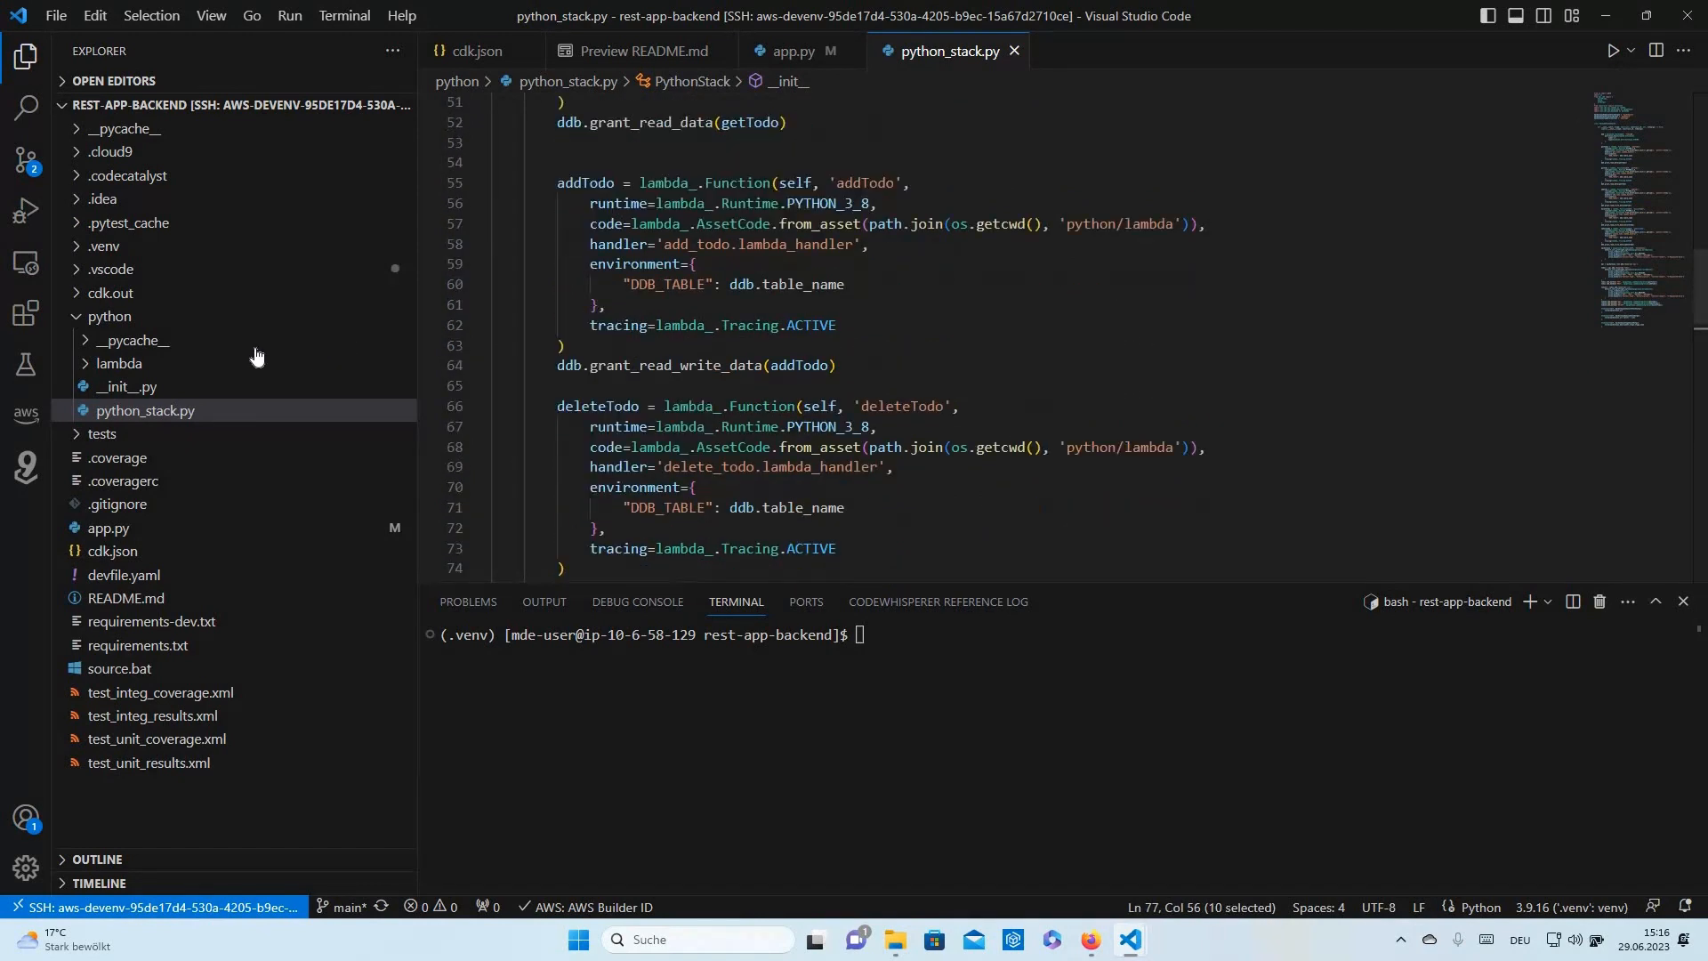
{"action": "left_click", "coordinate": [85, 322]}
{"action": "left_click", "coordinate": [99, 344]}
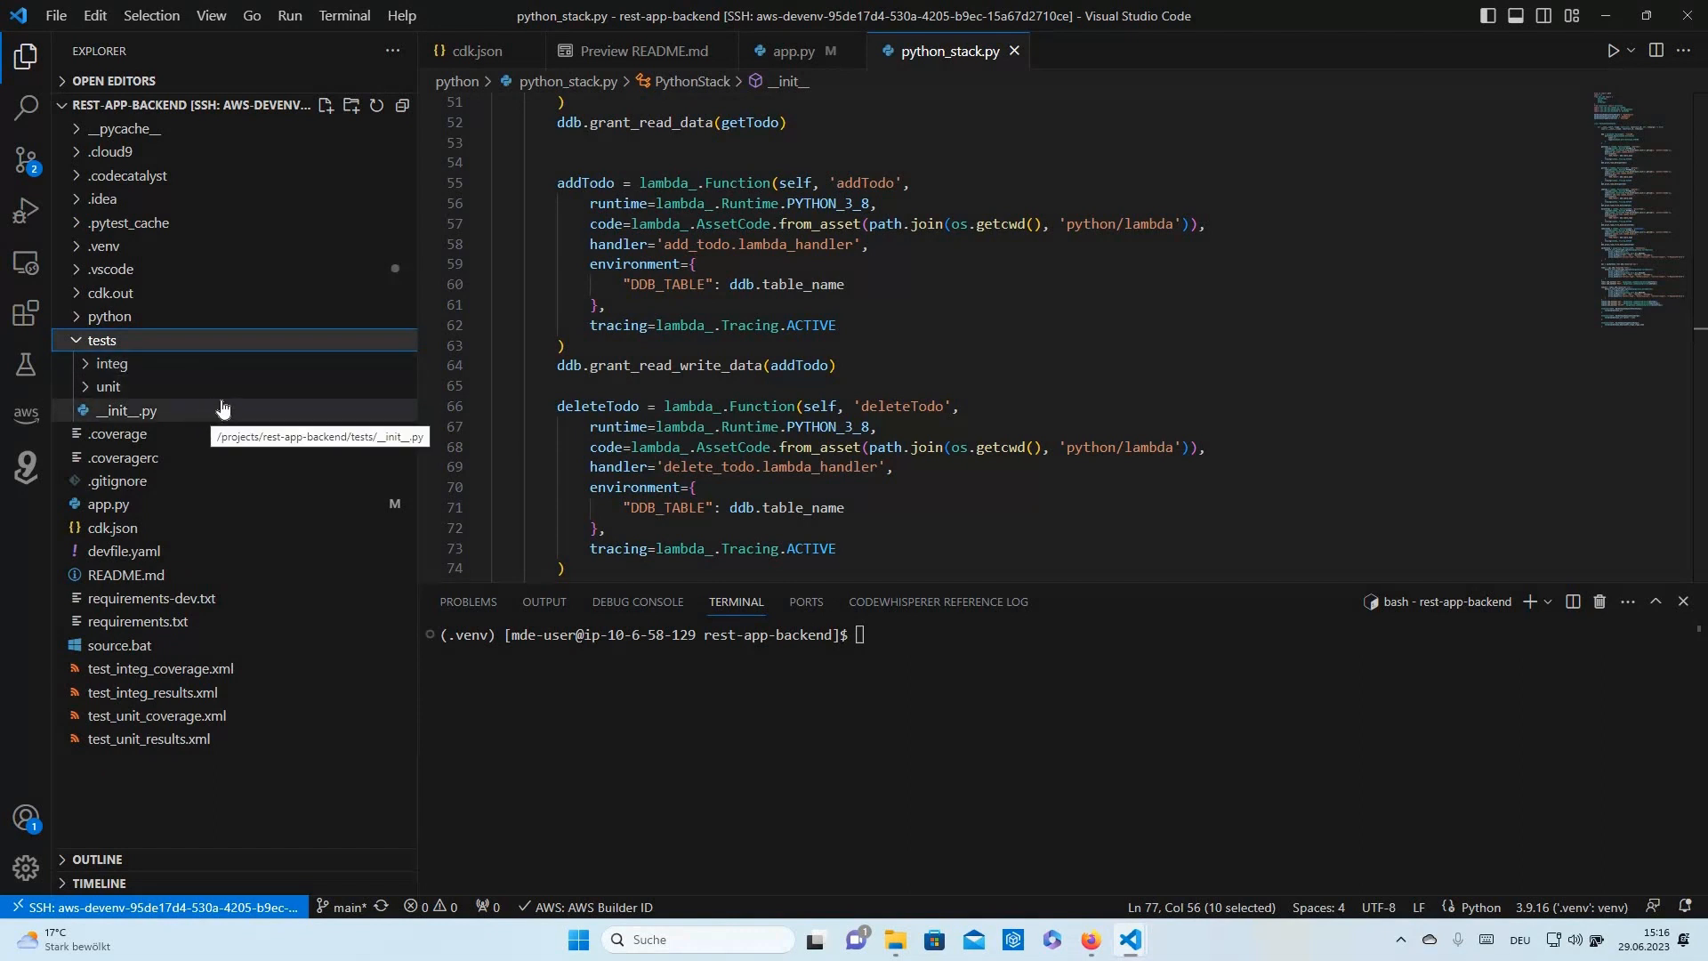
- Create the .venv virtual environment by running the README's python3 -m venv .venv command in the terminal
{"action": "left_click", "coordinate": [665, 52]}
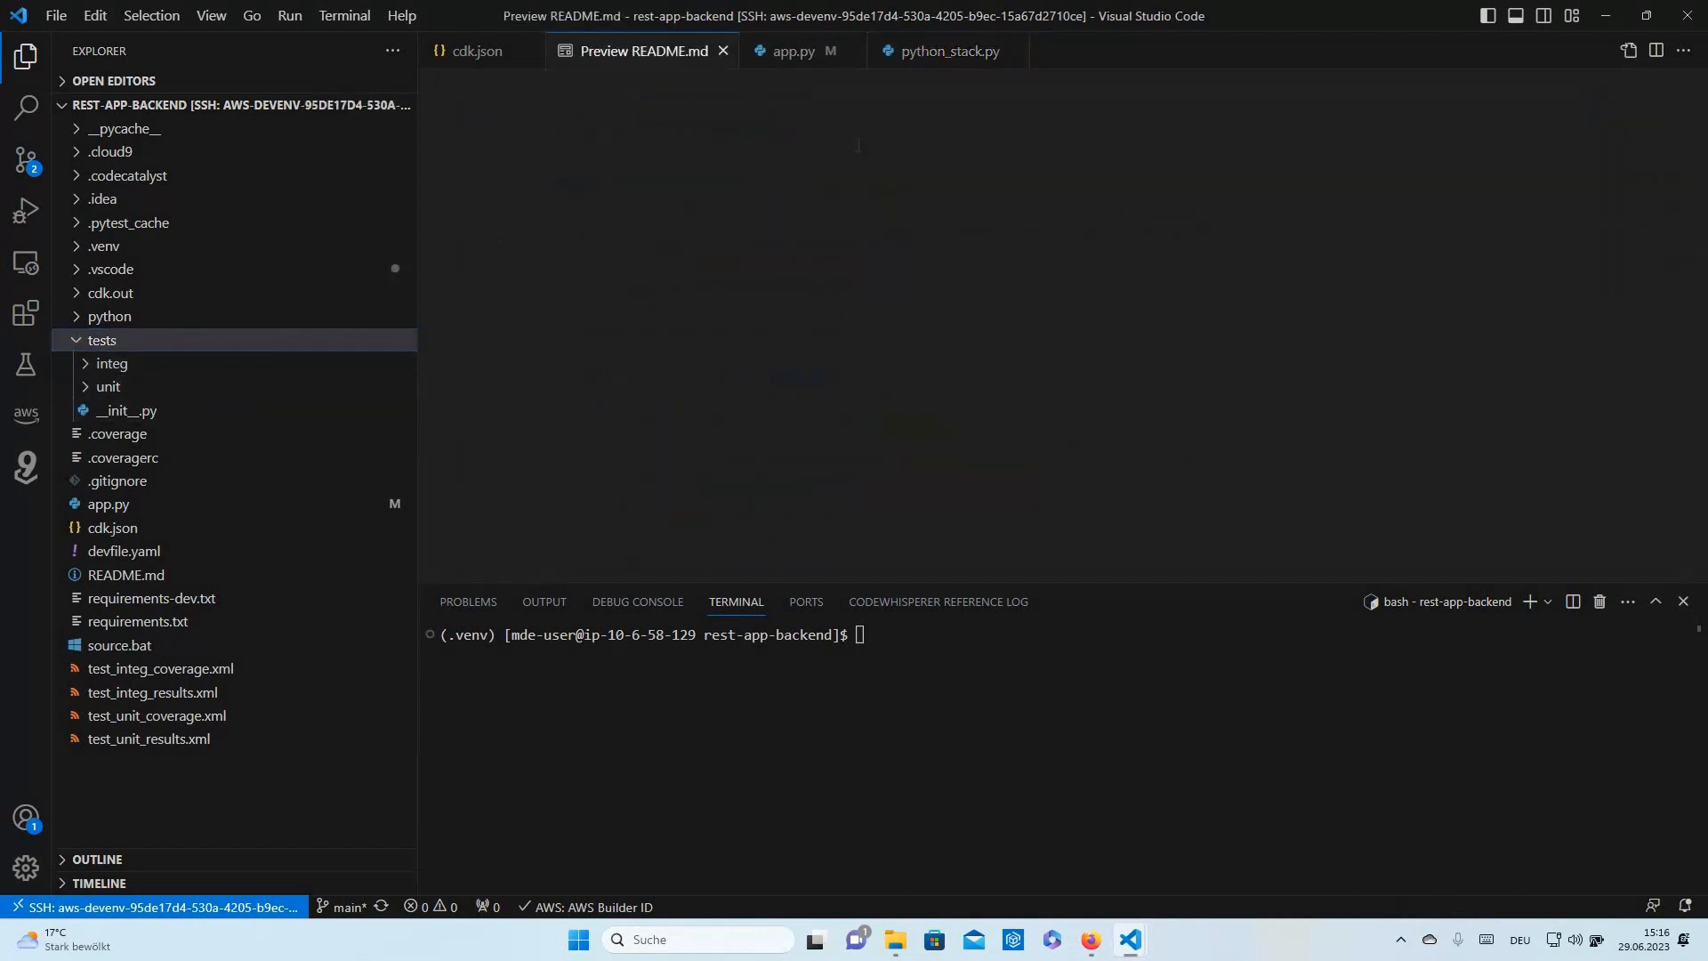
{"action": "scroll", "coordinate": [831, 200], "scroll_direction": "up", "scroll_amount": 5}
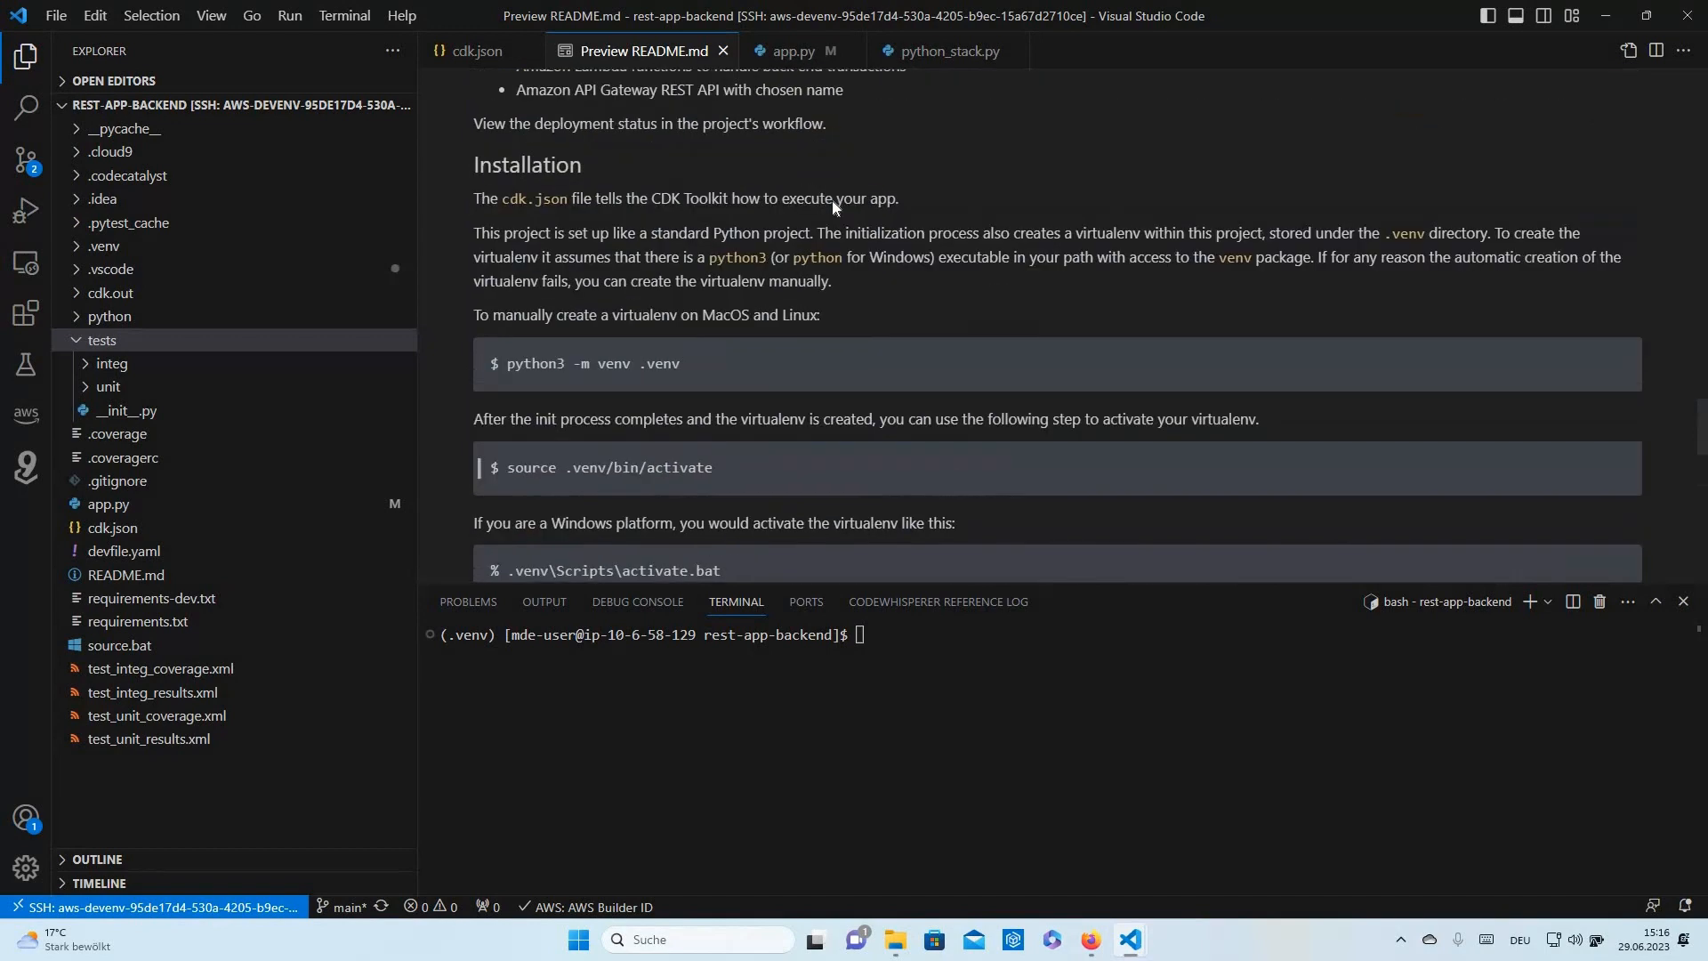
{"action": "scroll", "coordinate": [831, 199], "scroll_direction": "down", "scroll_amount": 3}
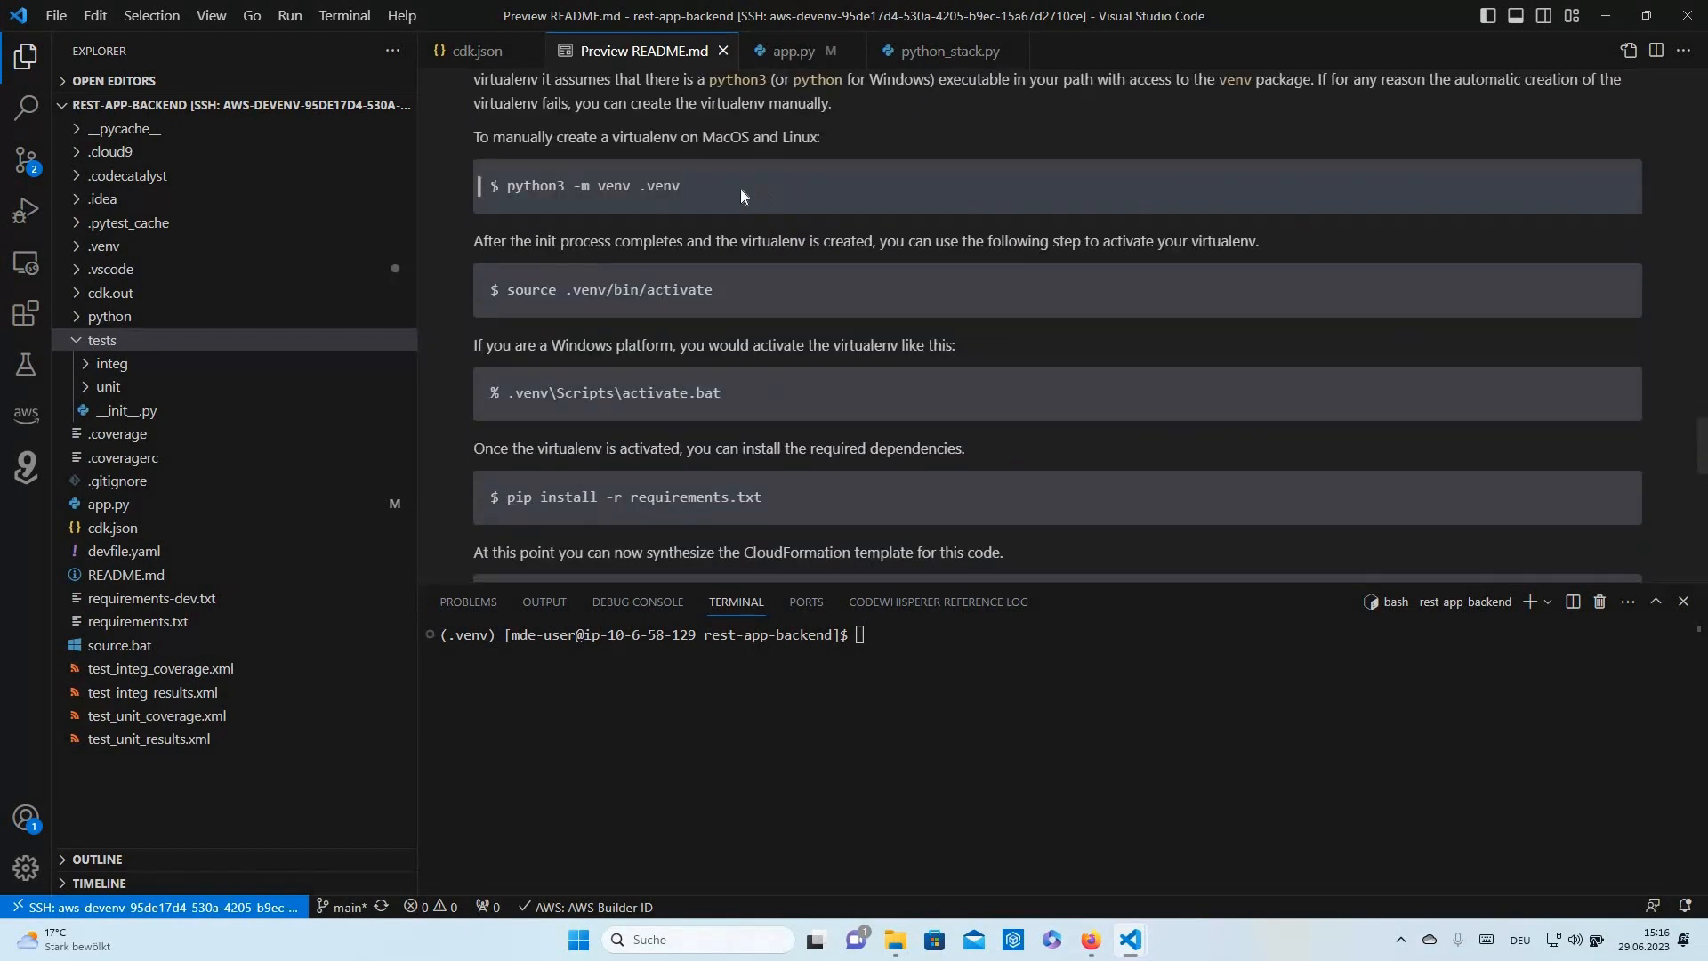
{"action": "left_click_drag", "start_coordinate": [681, 185], "coordinate": [504, 185]}
{"action": "key", "text": "ctrl+c"}
{"action": "left_click", "coordinate": [1273, 674]}
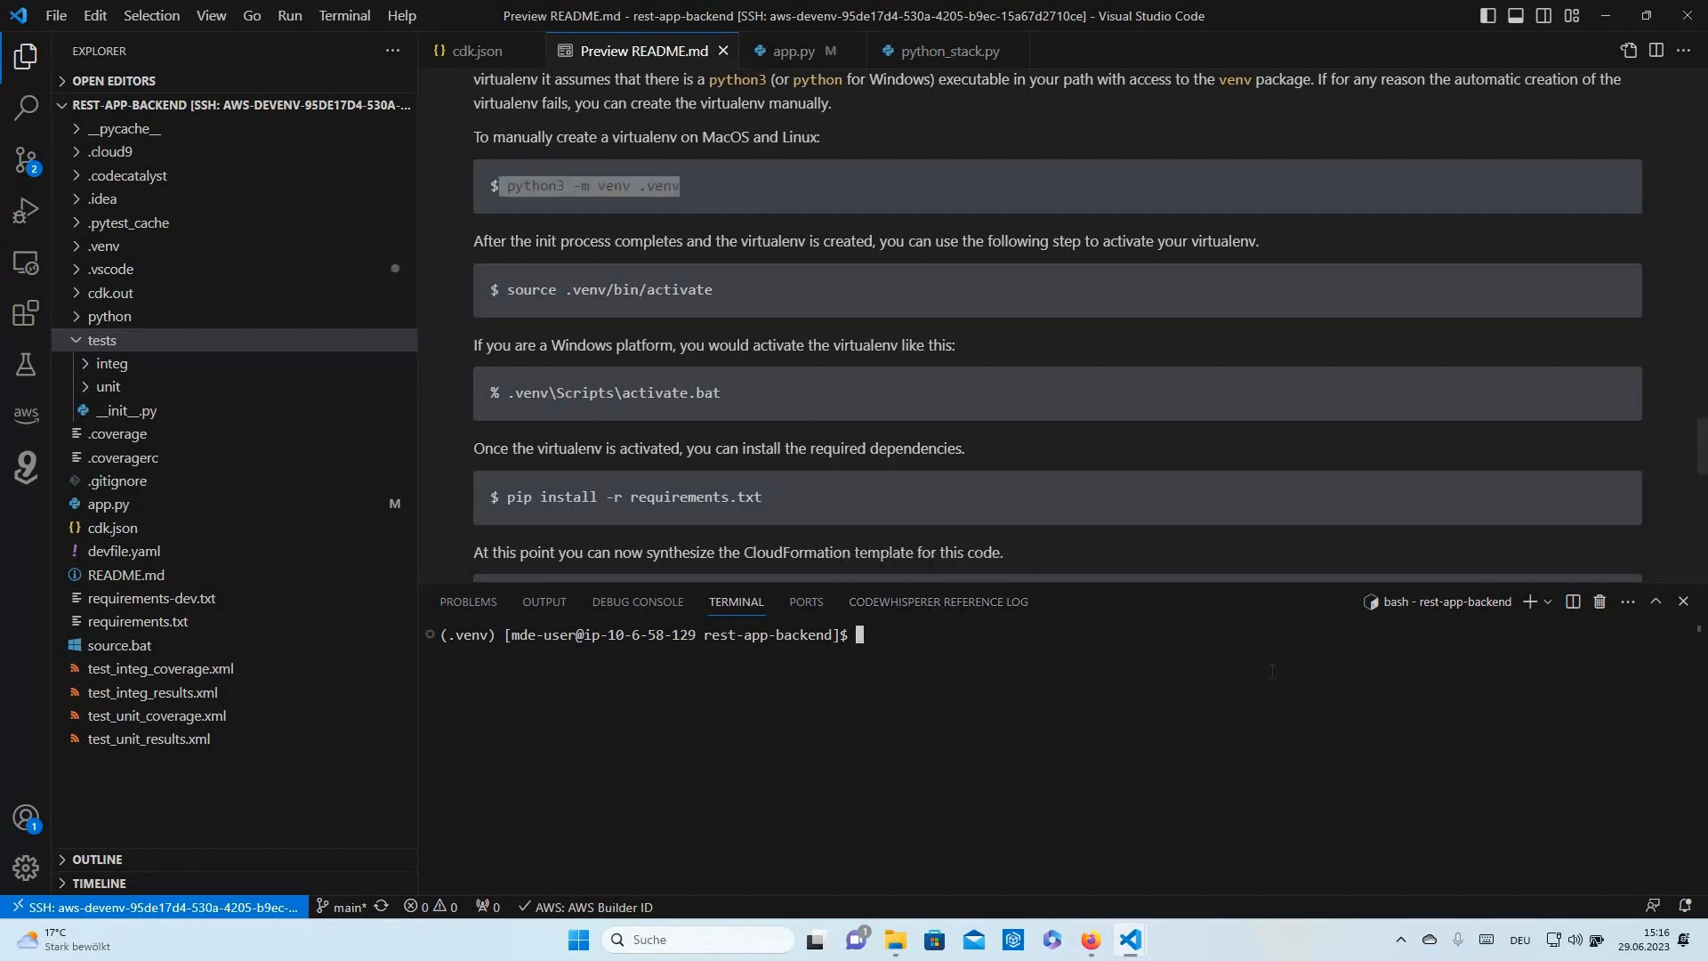
{"action": "key", "text": "ctrl+v"}
{"action": "key", "text": "Return"}
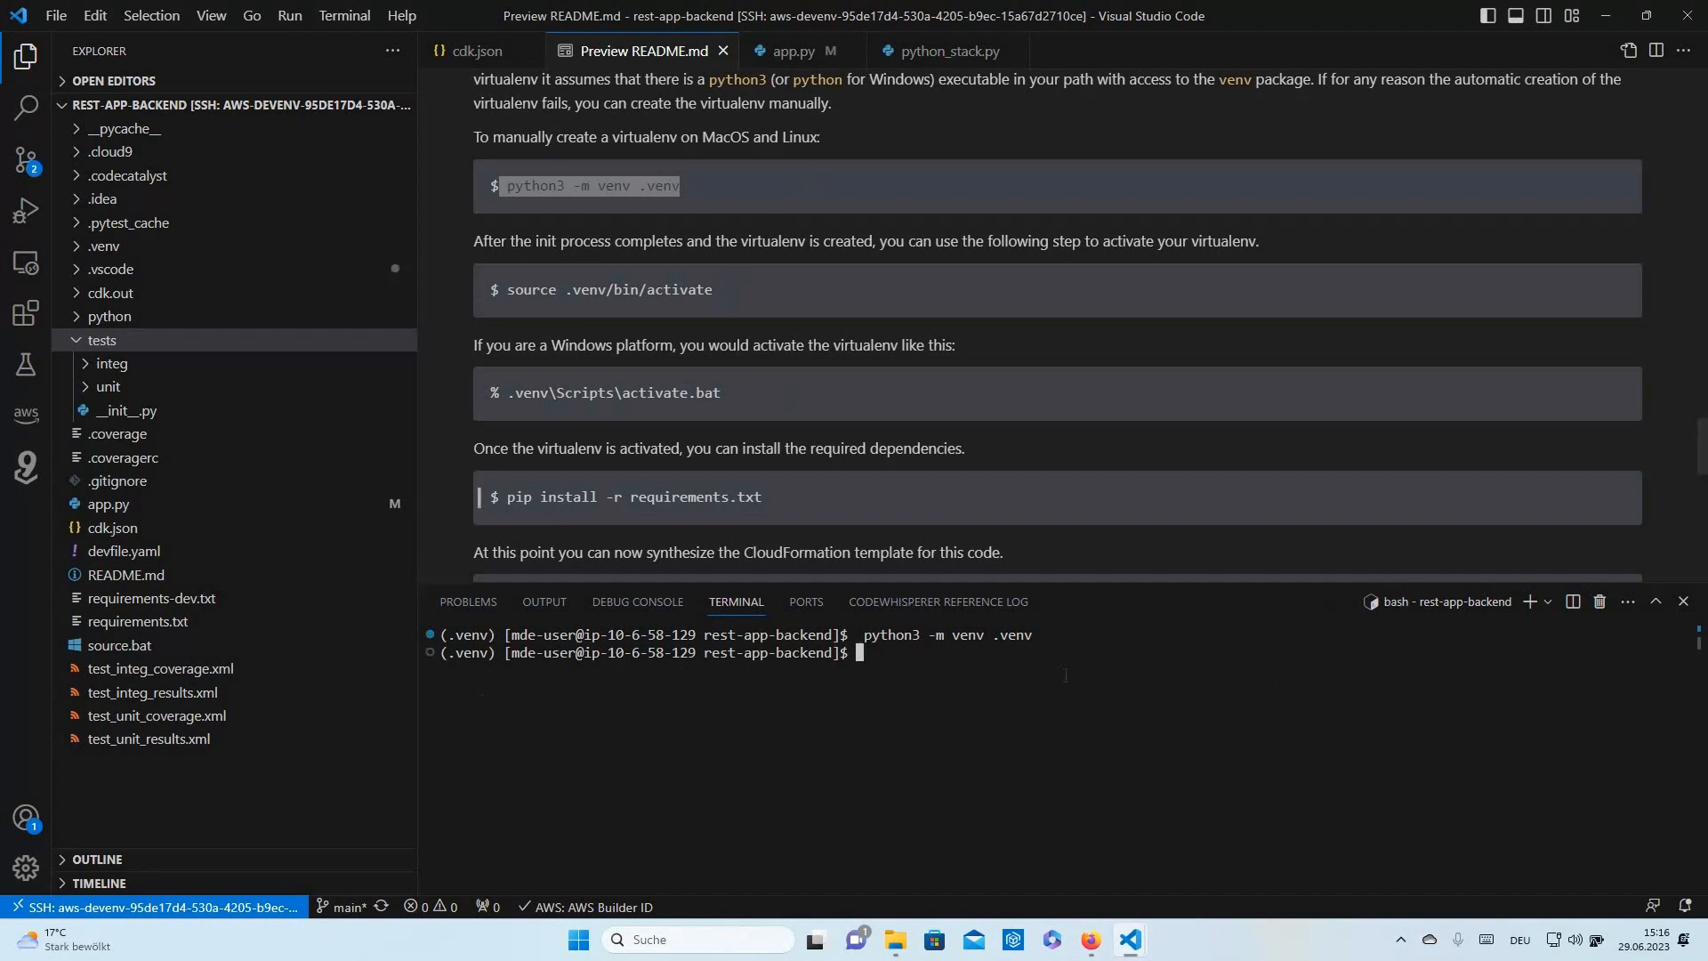
{"action": "key", "text": "Up"}
{"action": "key", "text": "Return"}
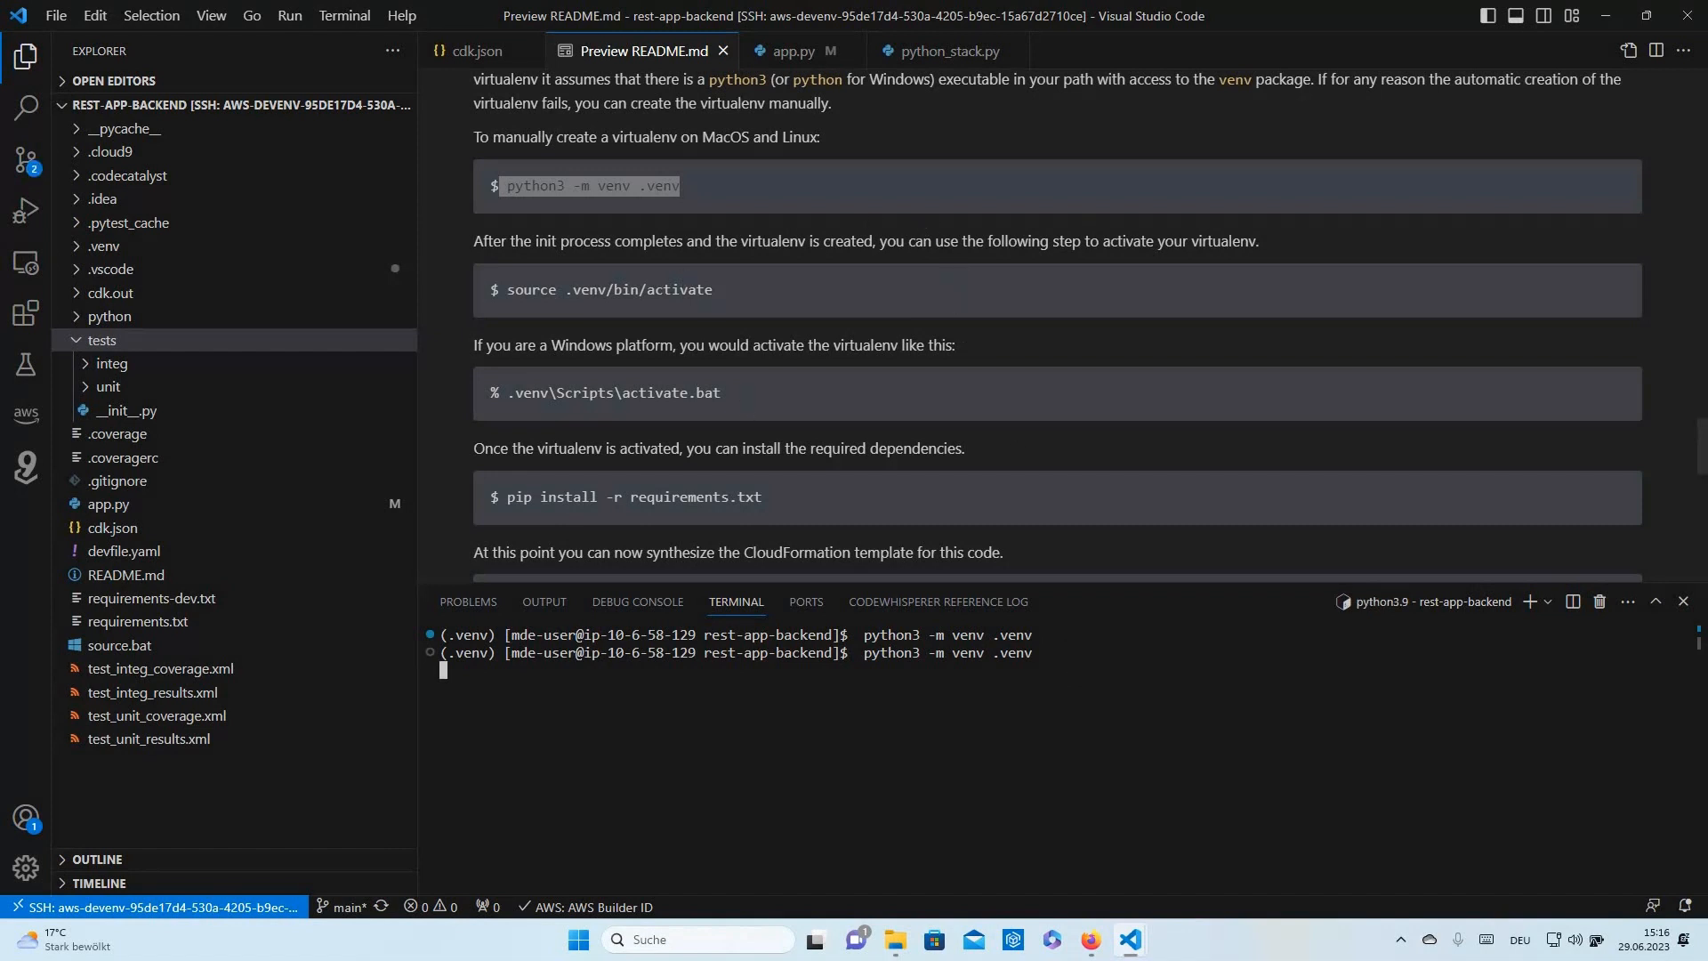
- Run pip install -r requirements.txt, which reports every requirement already satisfied
{"action": "scroll", "coordinate": [752, 411], "scroll_direction": "down", "scroll_amount": 1}
{"action": "left_click_drag", "start_coordinate": [765, 409], "coordinate": [505, 409]}
{"action": "key", "text": "ctrl+c"}
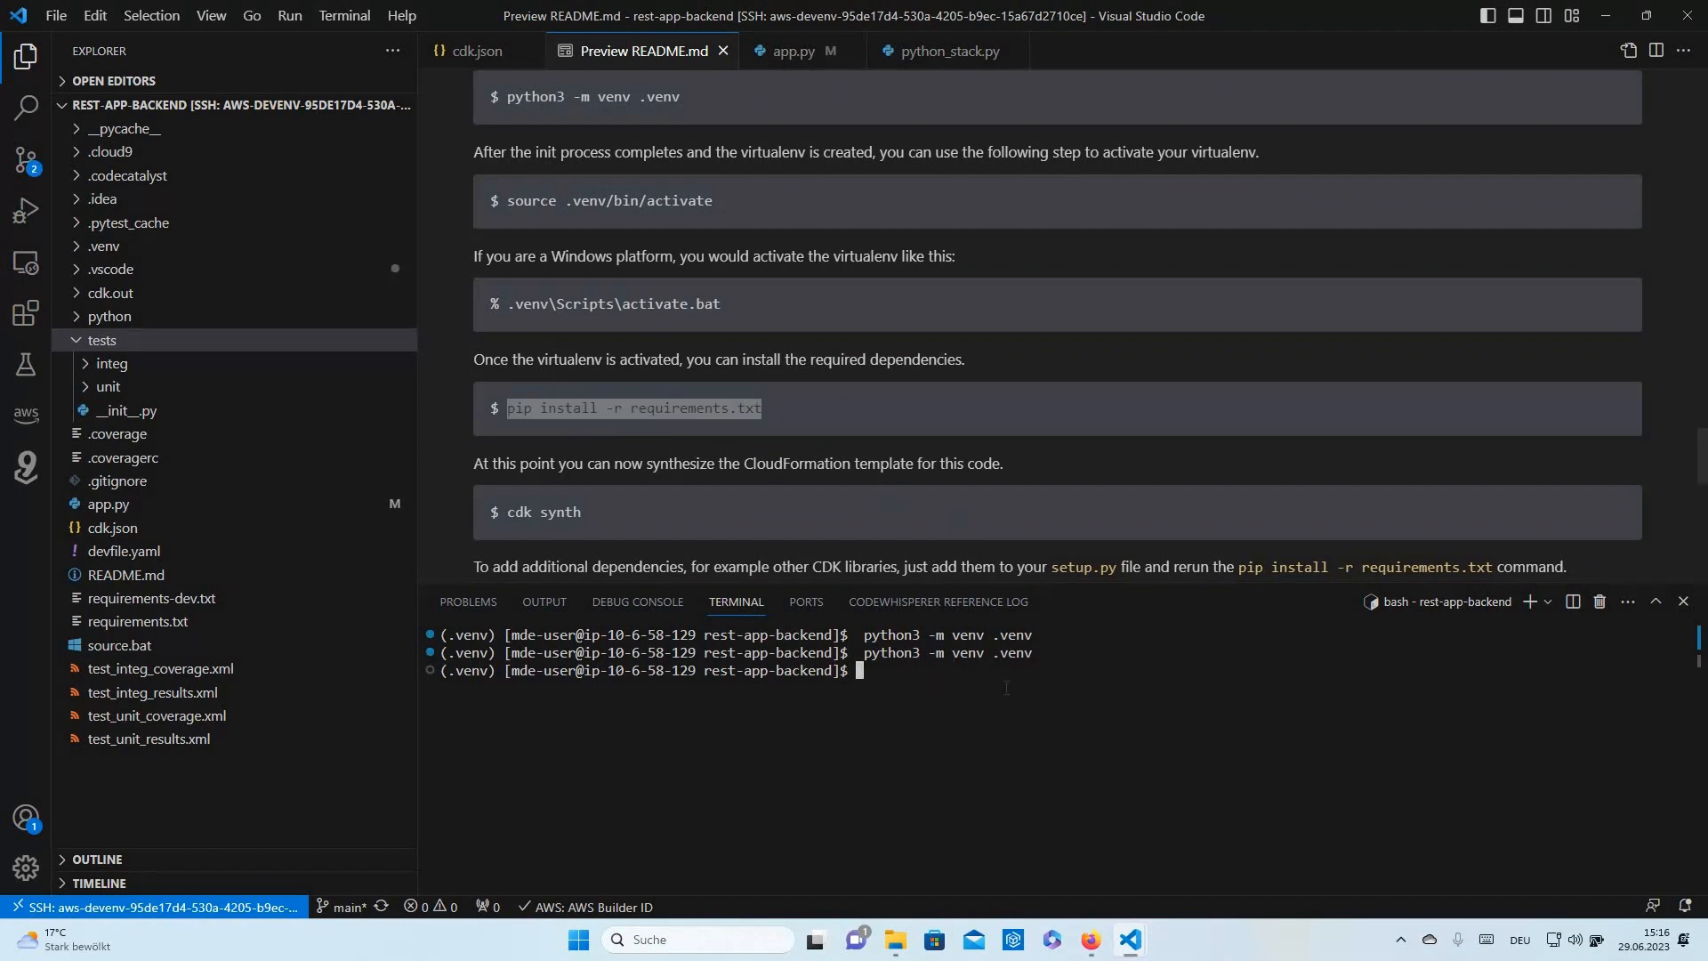
{"action": "left_click", "coordinate": [1066, 690]}
{"action": "key", "text": "ctrl+v"}
{"action": "key", "text": "Return"}
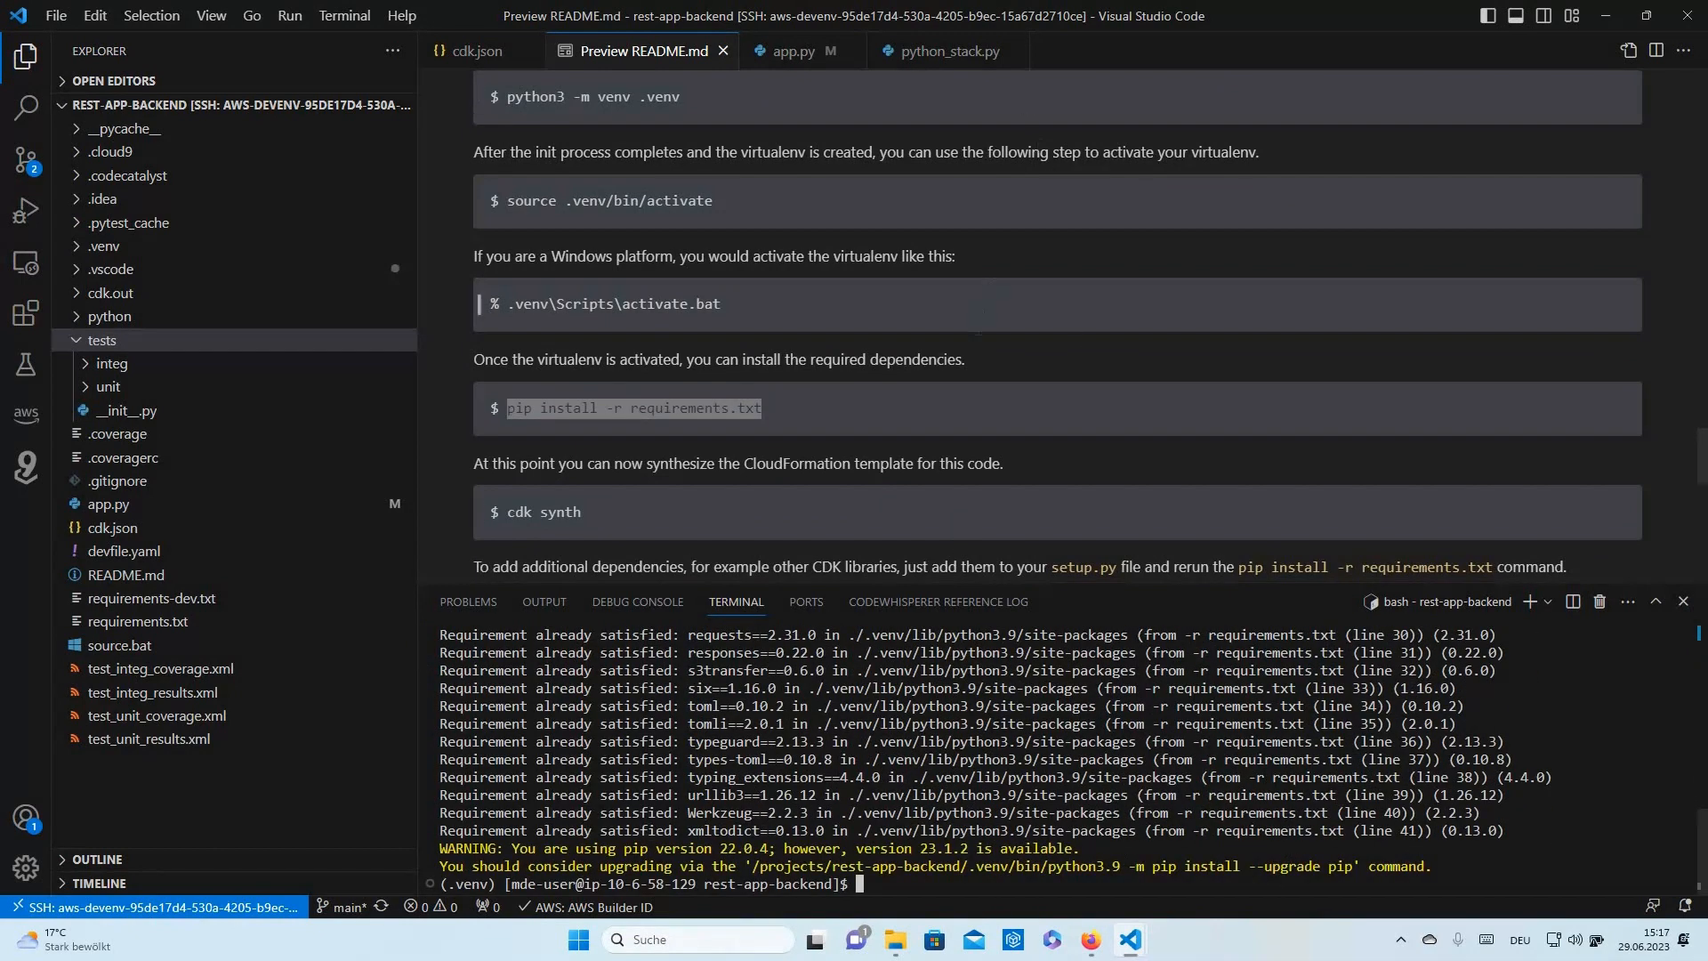
{"action": "scroll", "coordinate": [988, 316], "scroll_direction": "down", "scroll_amount": 5}
{"action": "scroll", "coordinate": [995, 320], "scroll_direction": "down", "scroll_amount": 3}
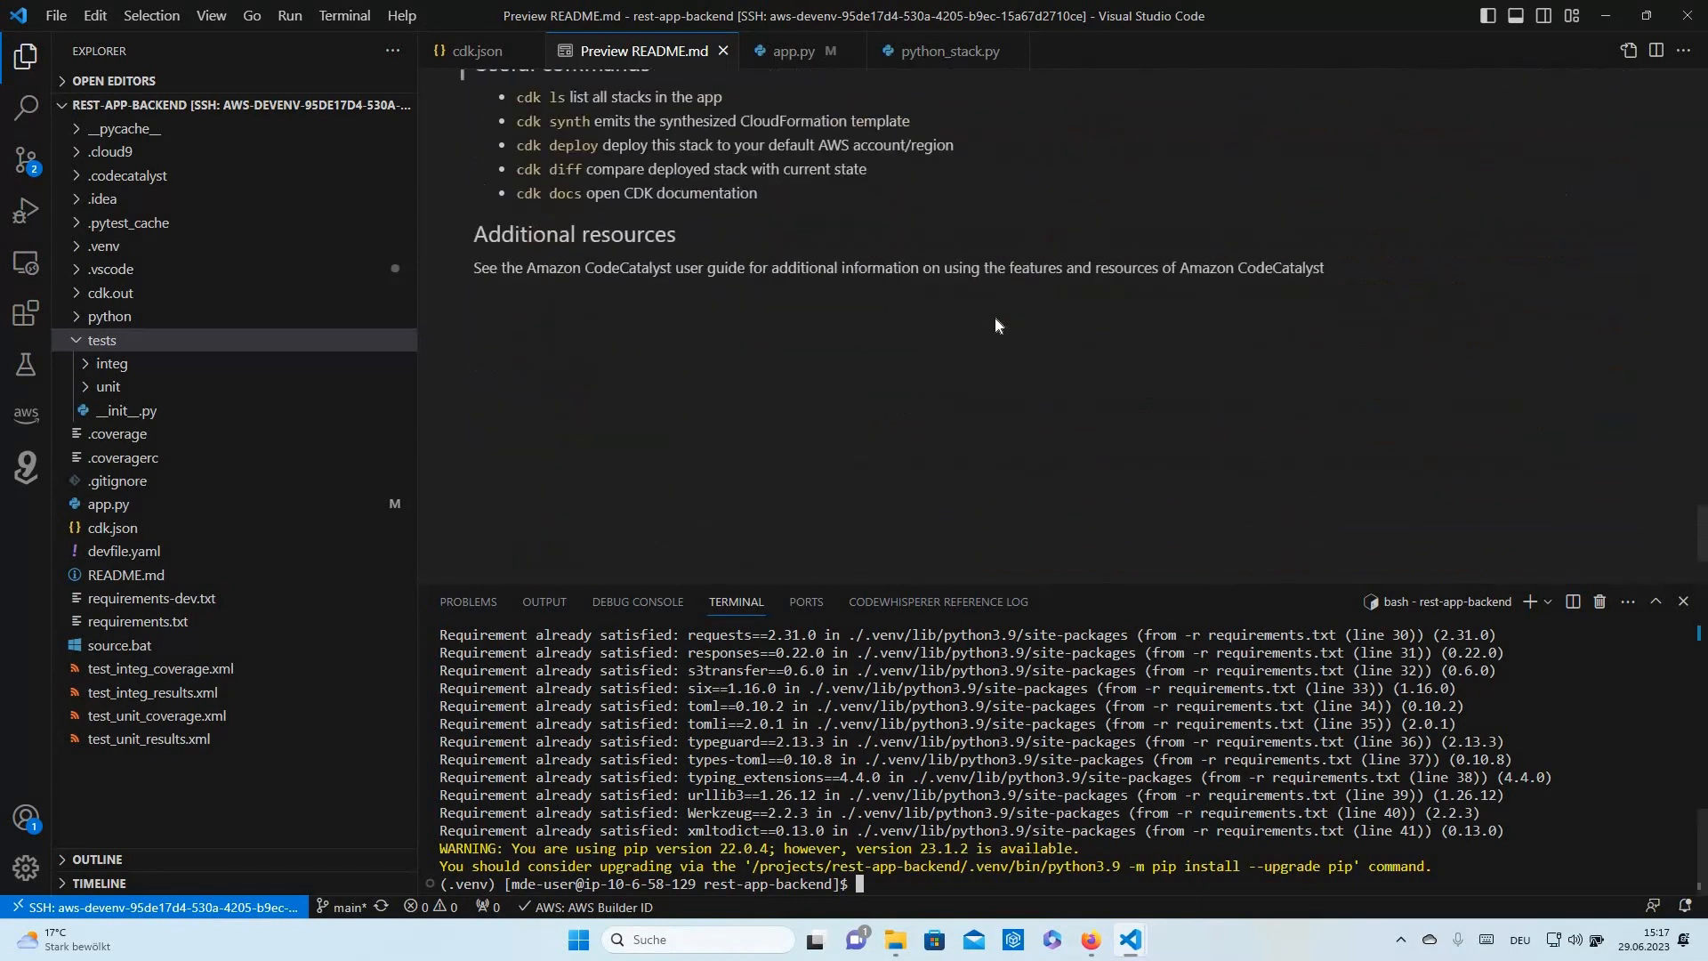
{"action": "scroll", "coordinate": [994, 321], "scroll_direction": "up", "scroll_amount": 5}
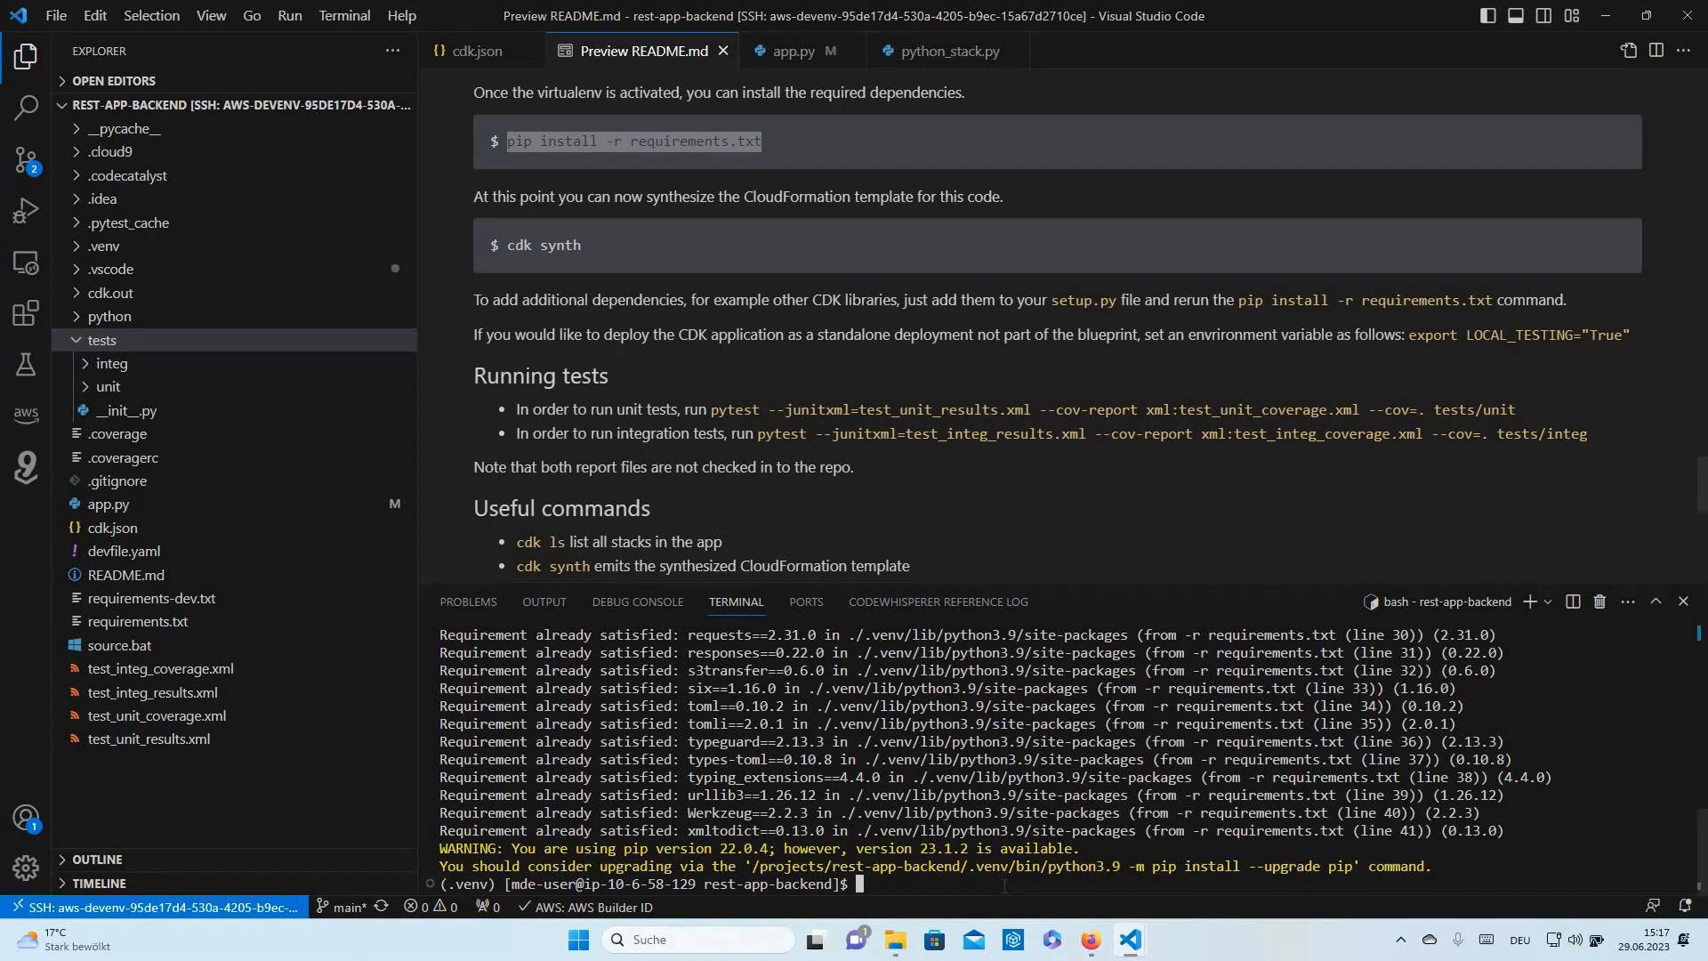
- Rerun the pytest unit tests so all 18 pass and coverage XML is written, then return to Firefox
{"action": "key", "text": "Up"}
{"action": "key", "text": "Up"}
{"action": "key", "text": "Up"}
{"action": "key", "text": "Up"}
{"action": "key", "text": "Up"}
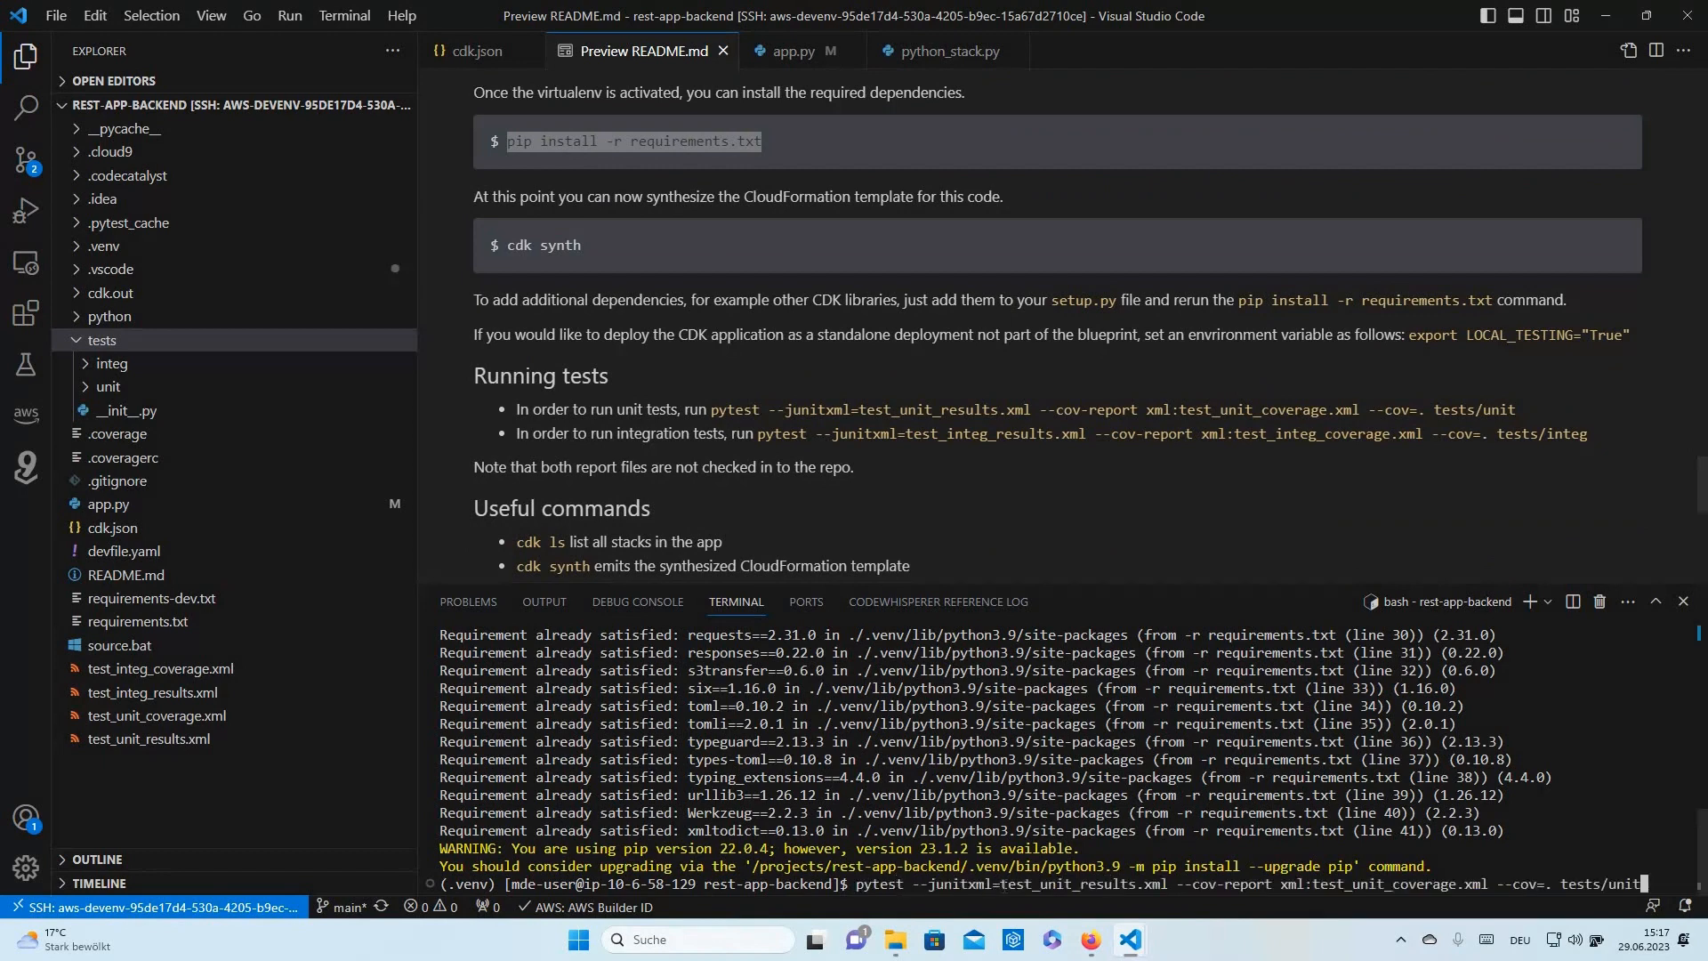
{"action": "key", "text": "Return"}
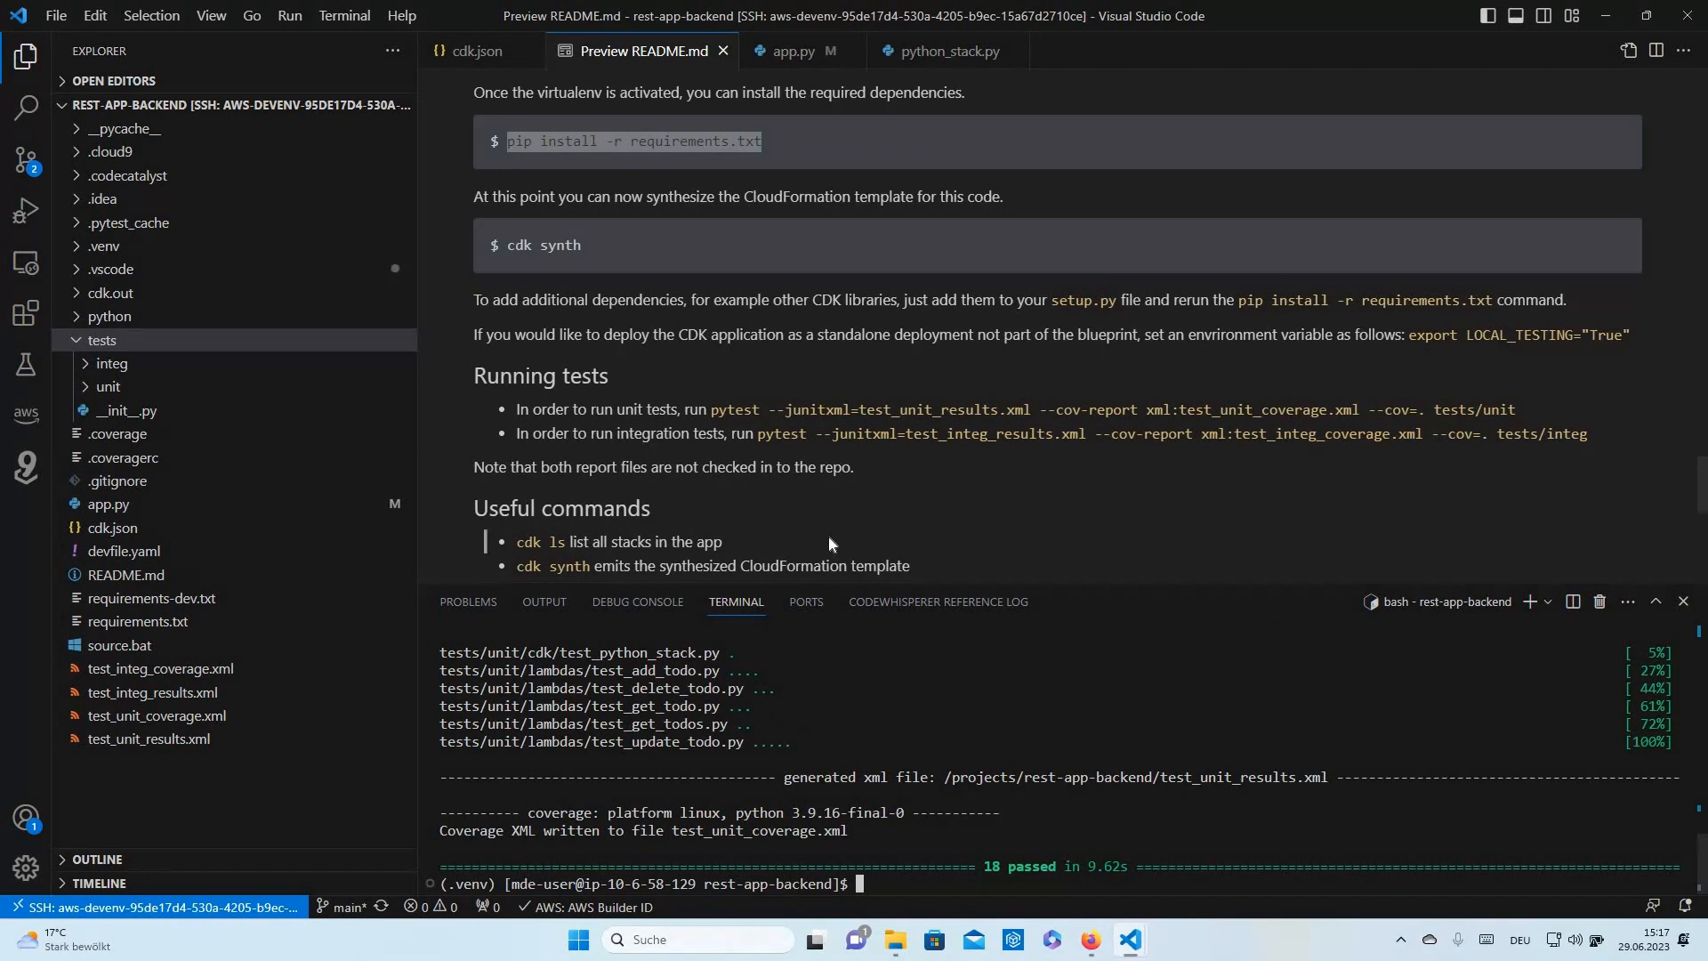
{"action": "key", "text": "alt+Tab"}
{"action": "key", "text": "alt+Tab"}
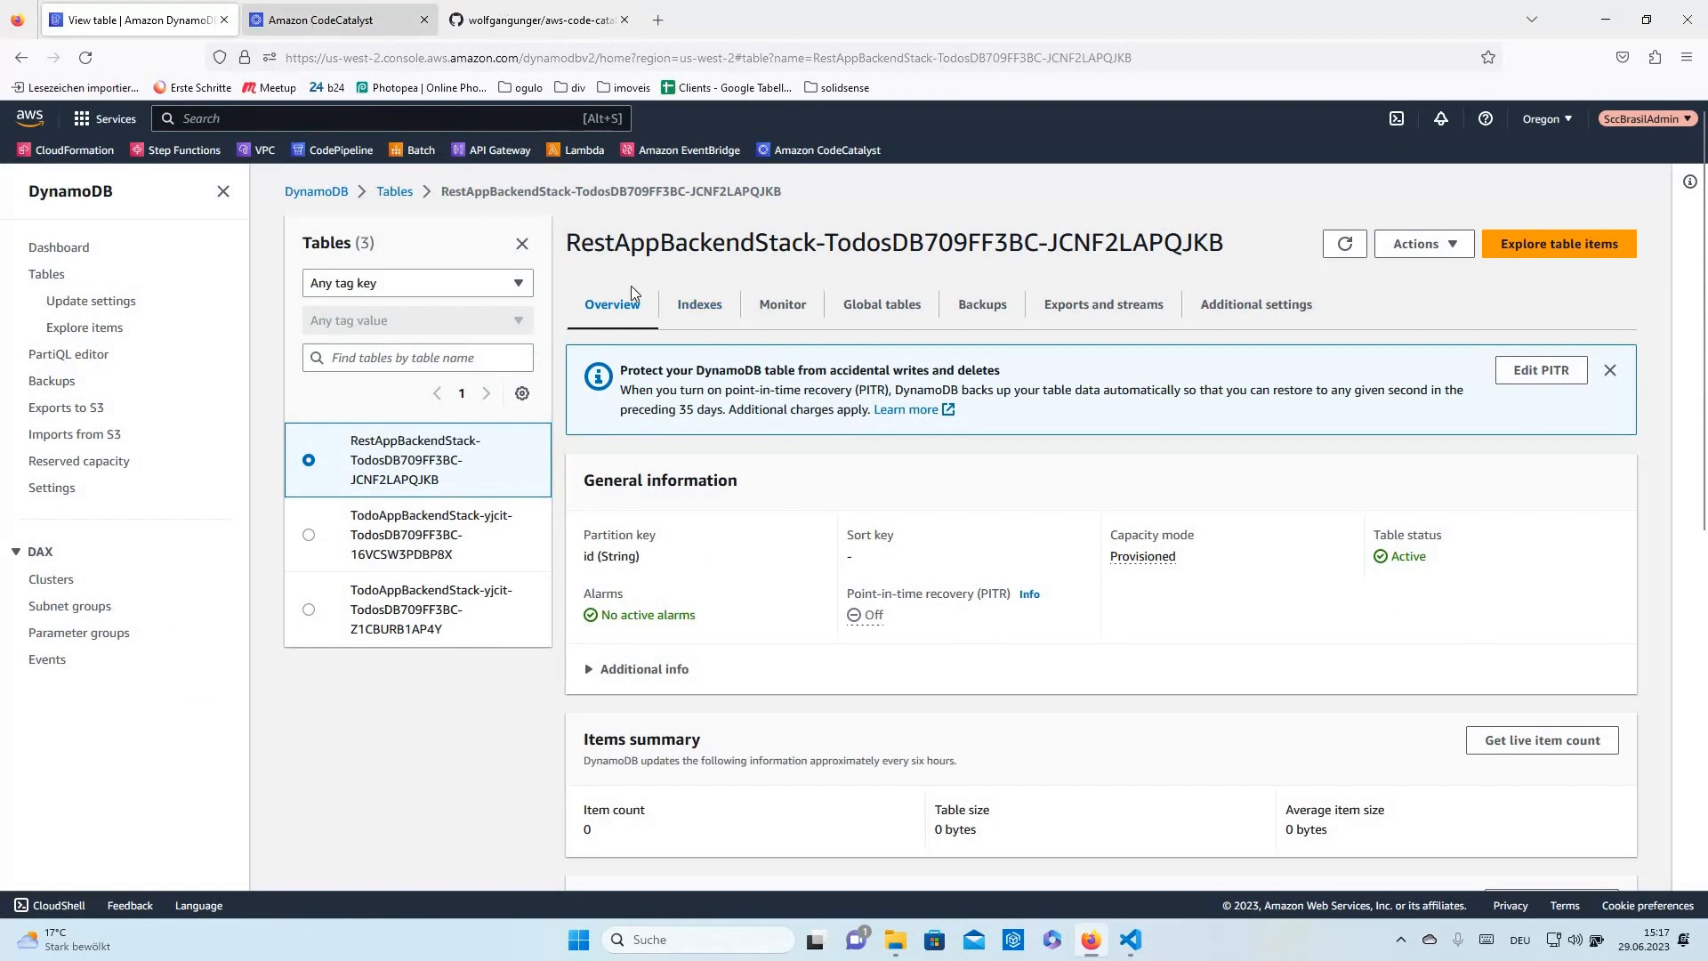
- Open onPushToMainDeploymentWorkflow from the rest-app project's CI/CD Workflows list to see its latest state
{"action": "key", "text": "ctrl+Tab"}
{"action": "left_click", "coordinate": [89, 376]}
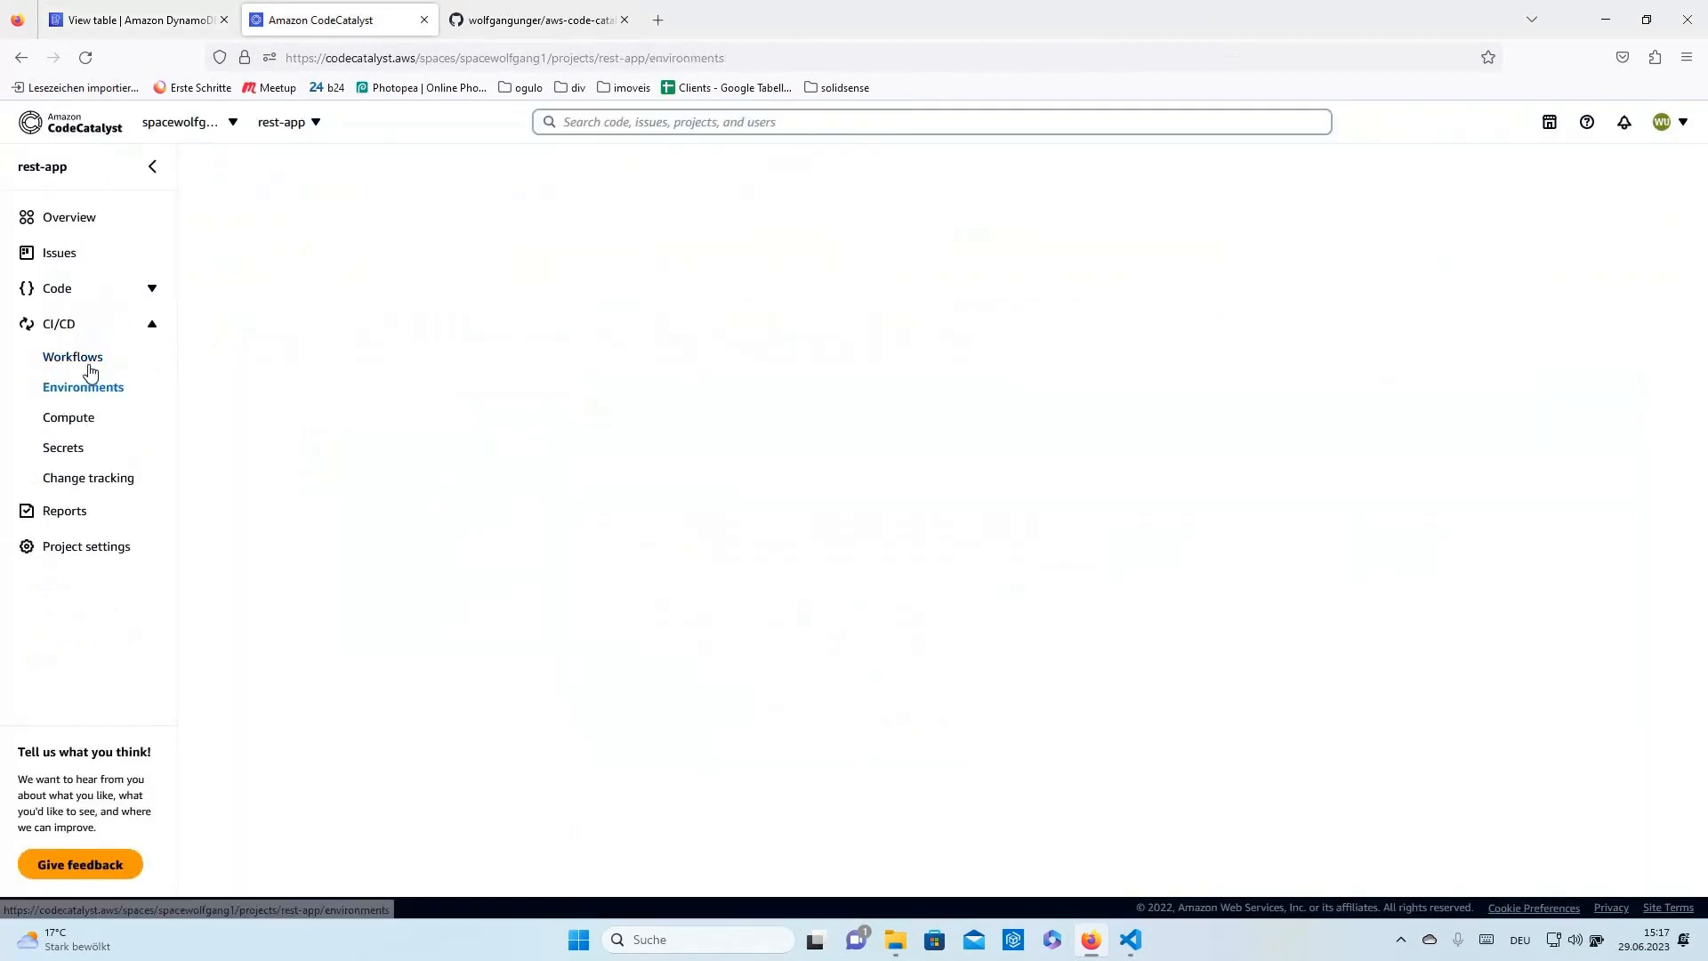
{"action": "left_click", "coordinate": [89, 365]}
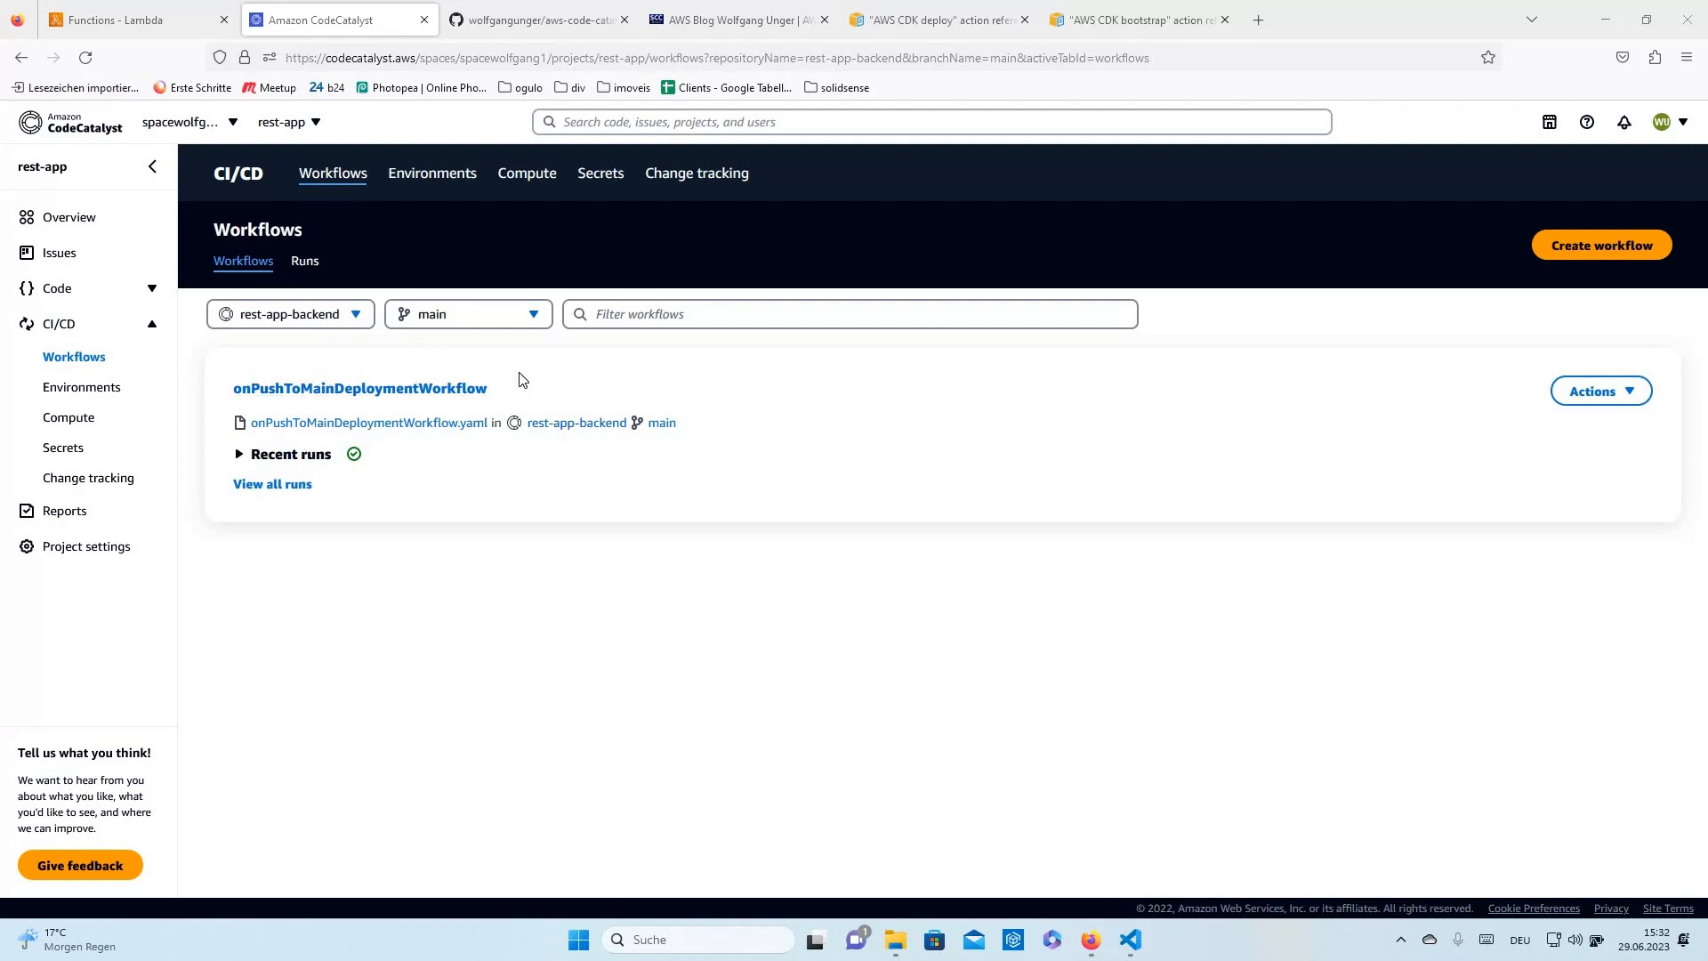
{"action": "left_click", "coordinate": [374, 390]}
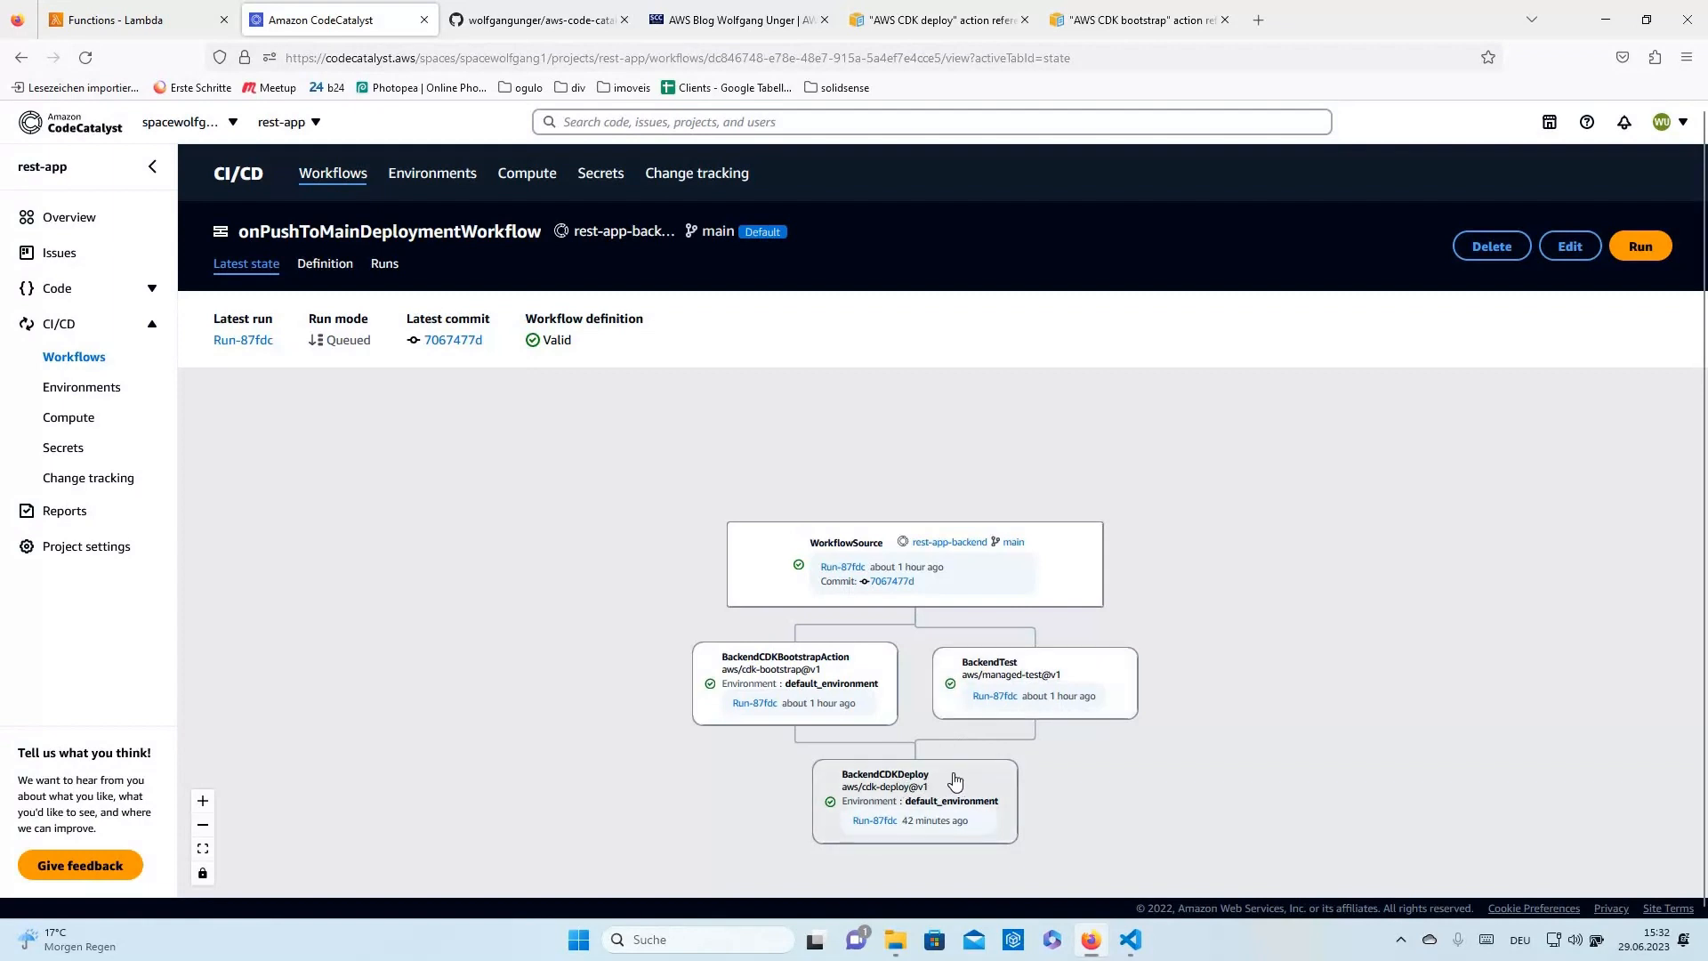
{"action": "left_click", "coordinate": [138, 22]}
- Check RestAppBackendStack's resources in CloudFormation, then list its five Lambda functions
{"action": "left_click", "coordinate": [95, 153]}
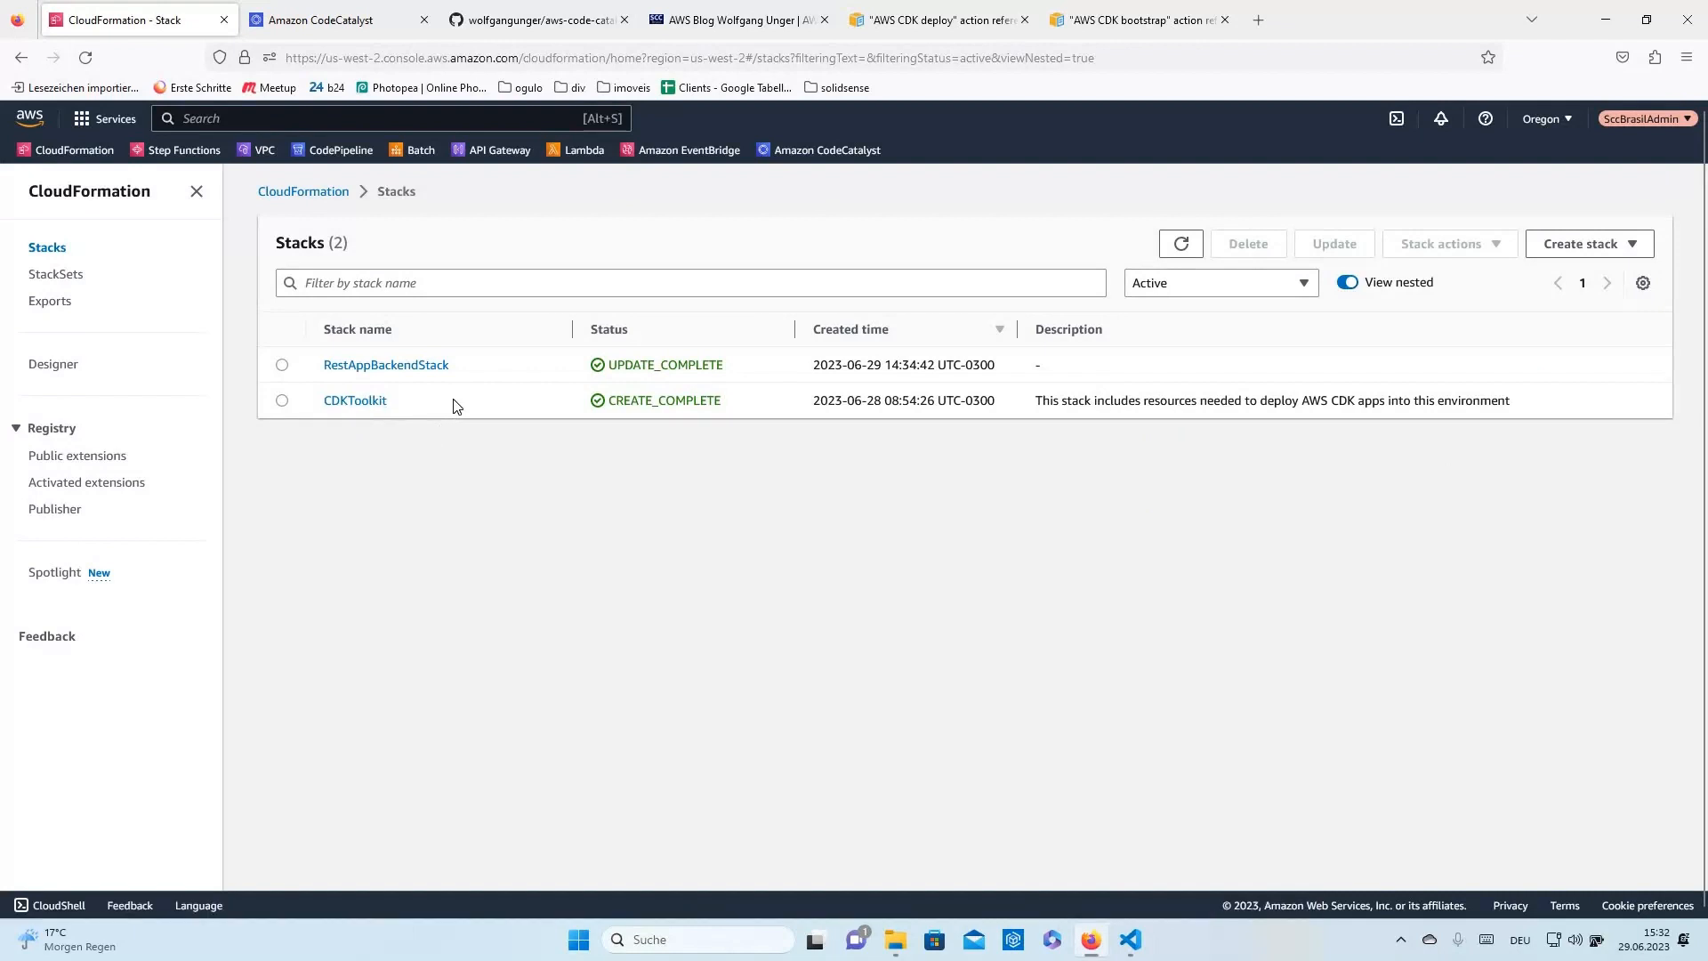
{"action": "left_click", "coordinate": [392, 366]}
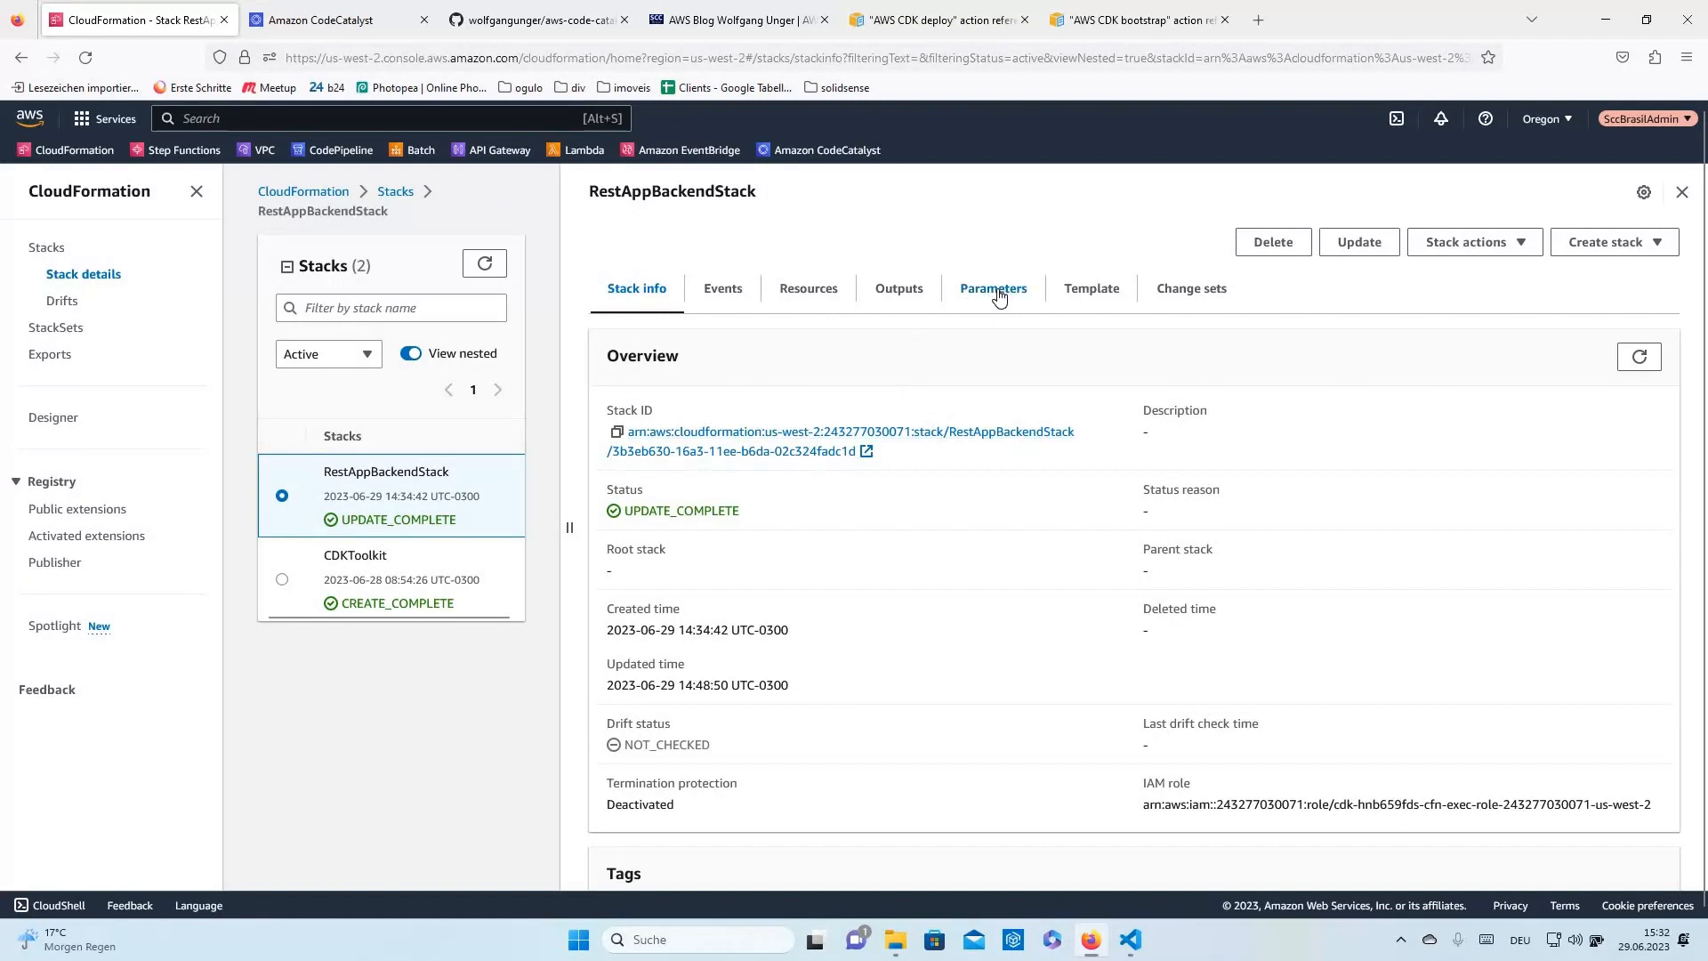
{"action": "left_click", "coordinate": [811, 290]}
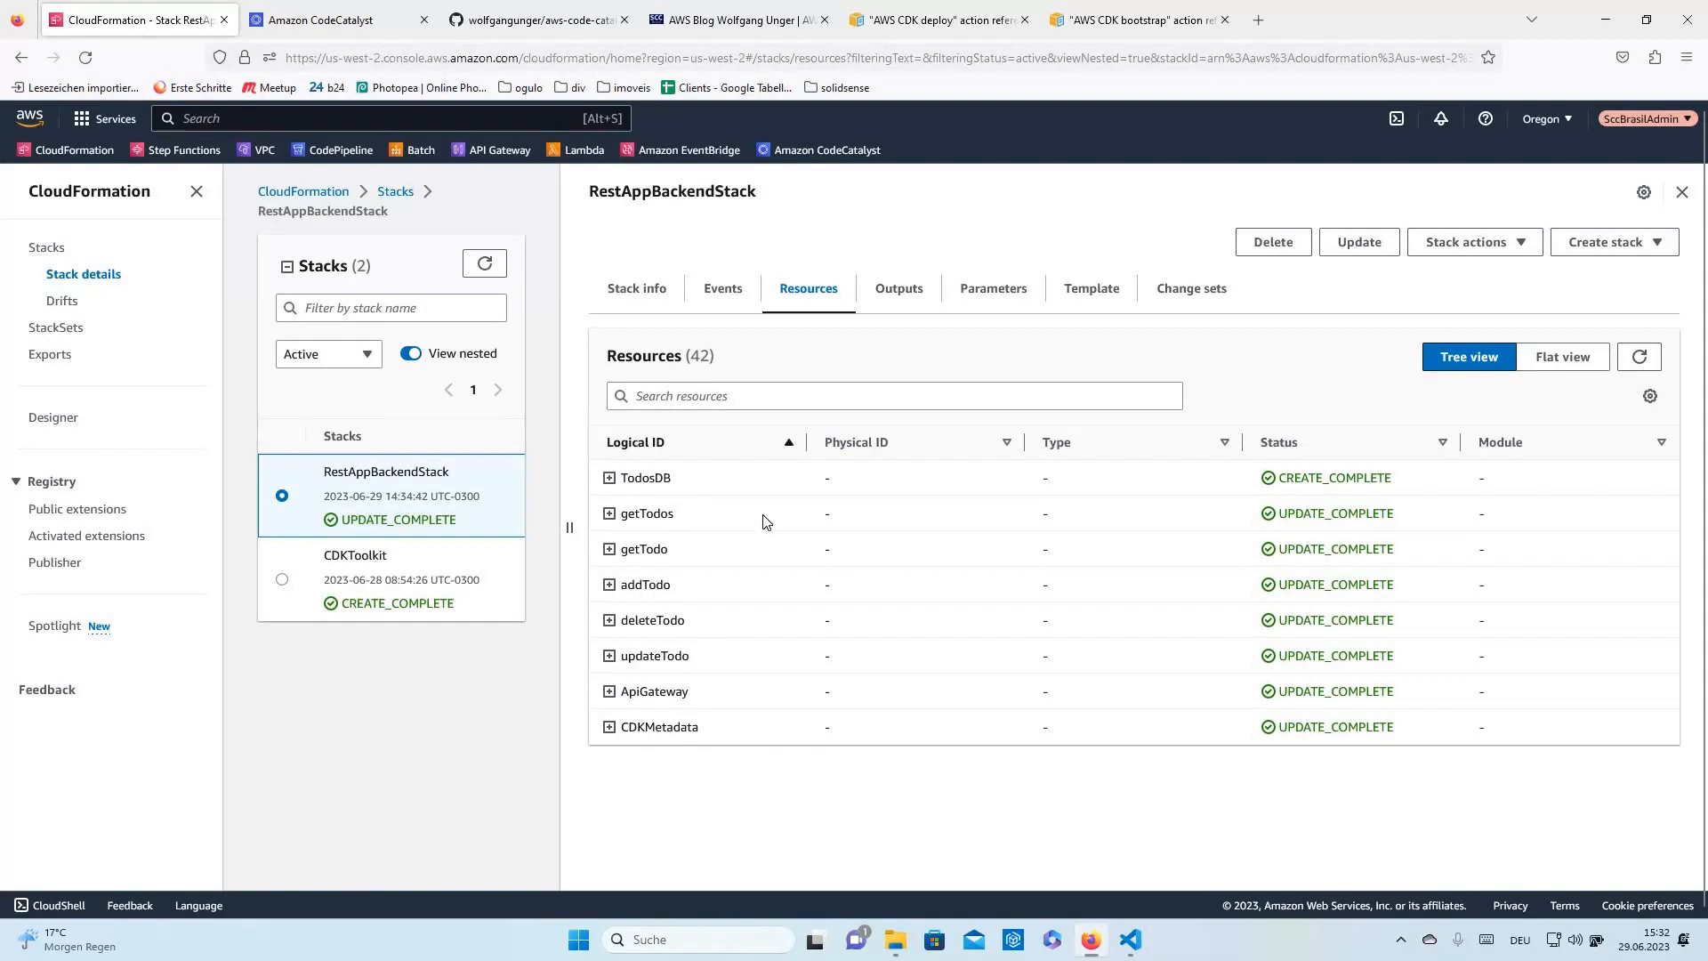
{"action": "left_click", "coordinate": [587, 161]}
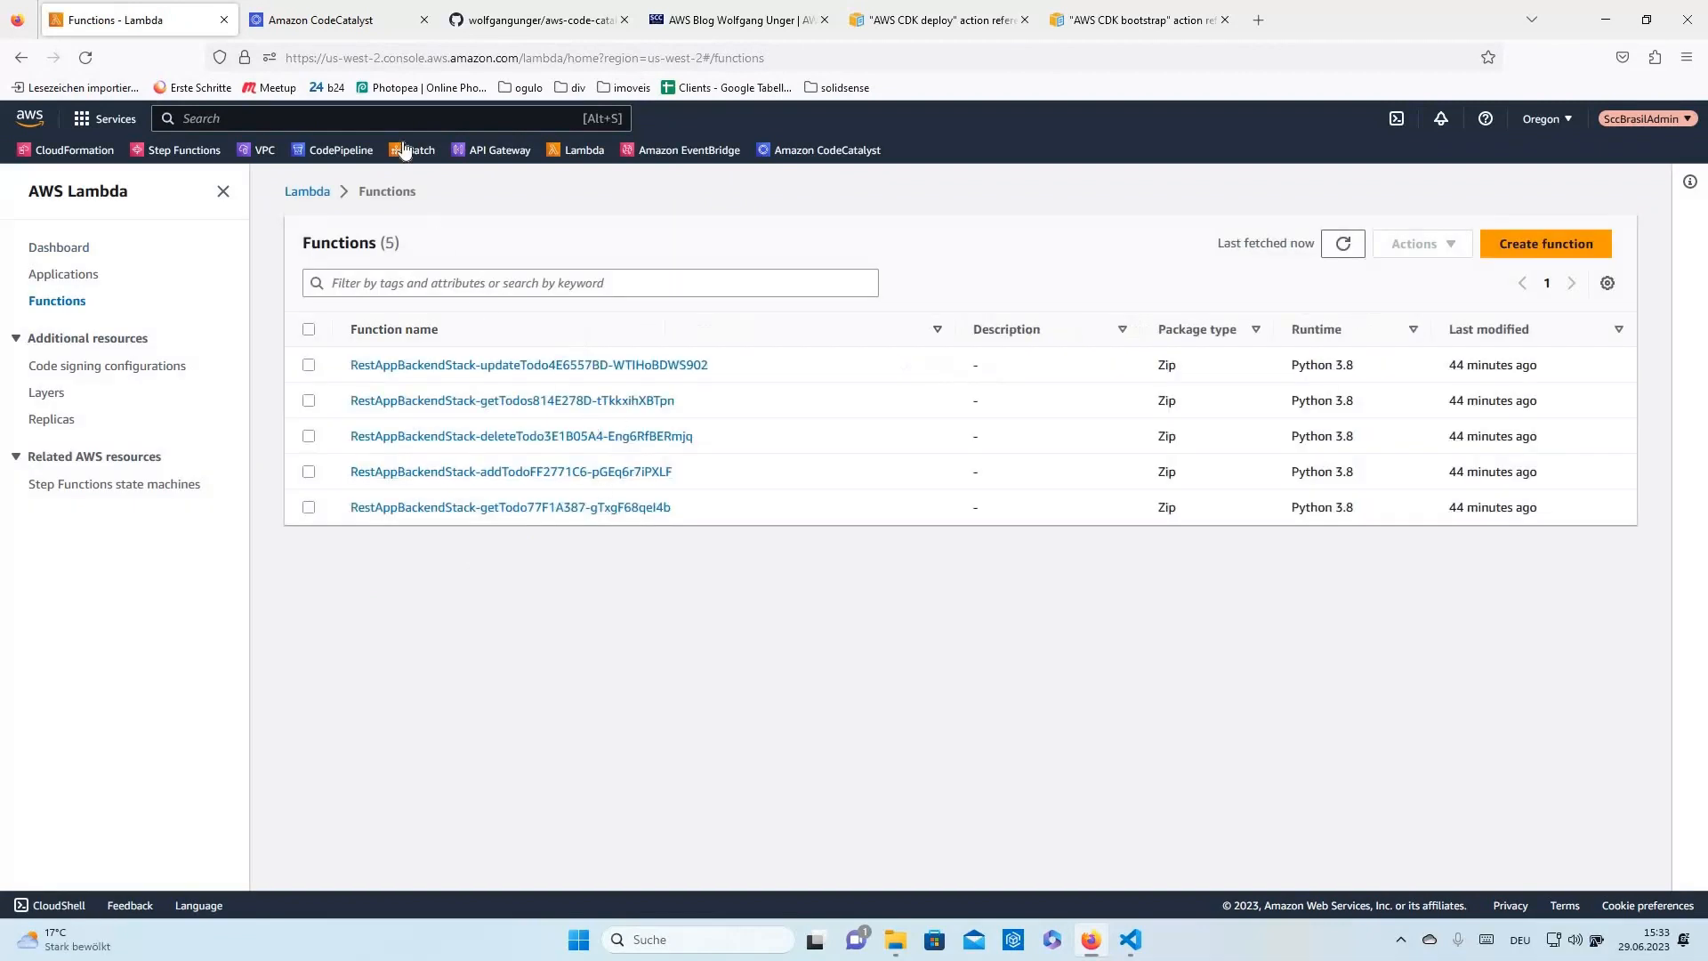
- Test GET /api/todos in ApiGateway, getting status 200 with the 'new entry' todo
{"action": "left_click", "coordinate": [491, 154]}
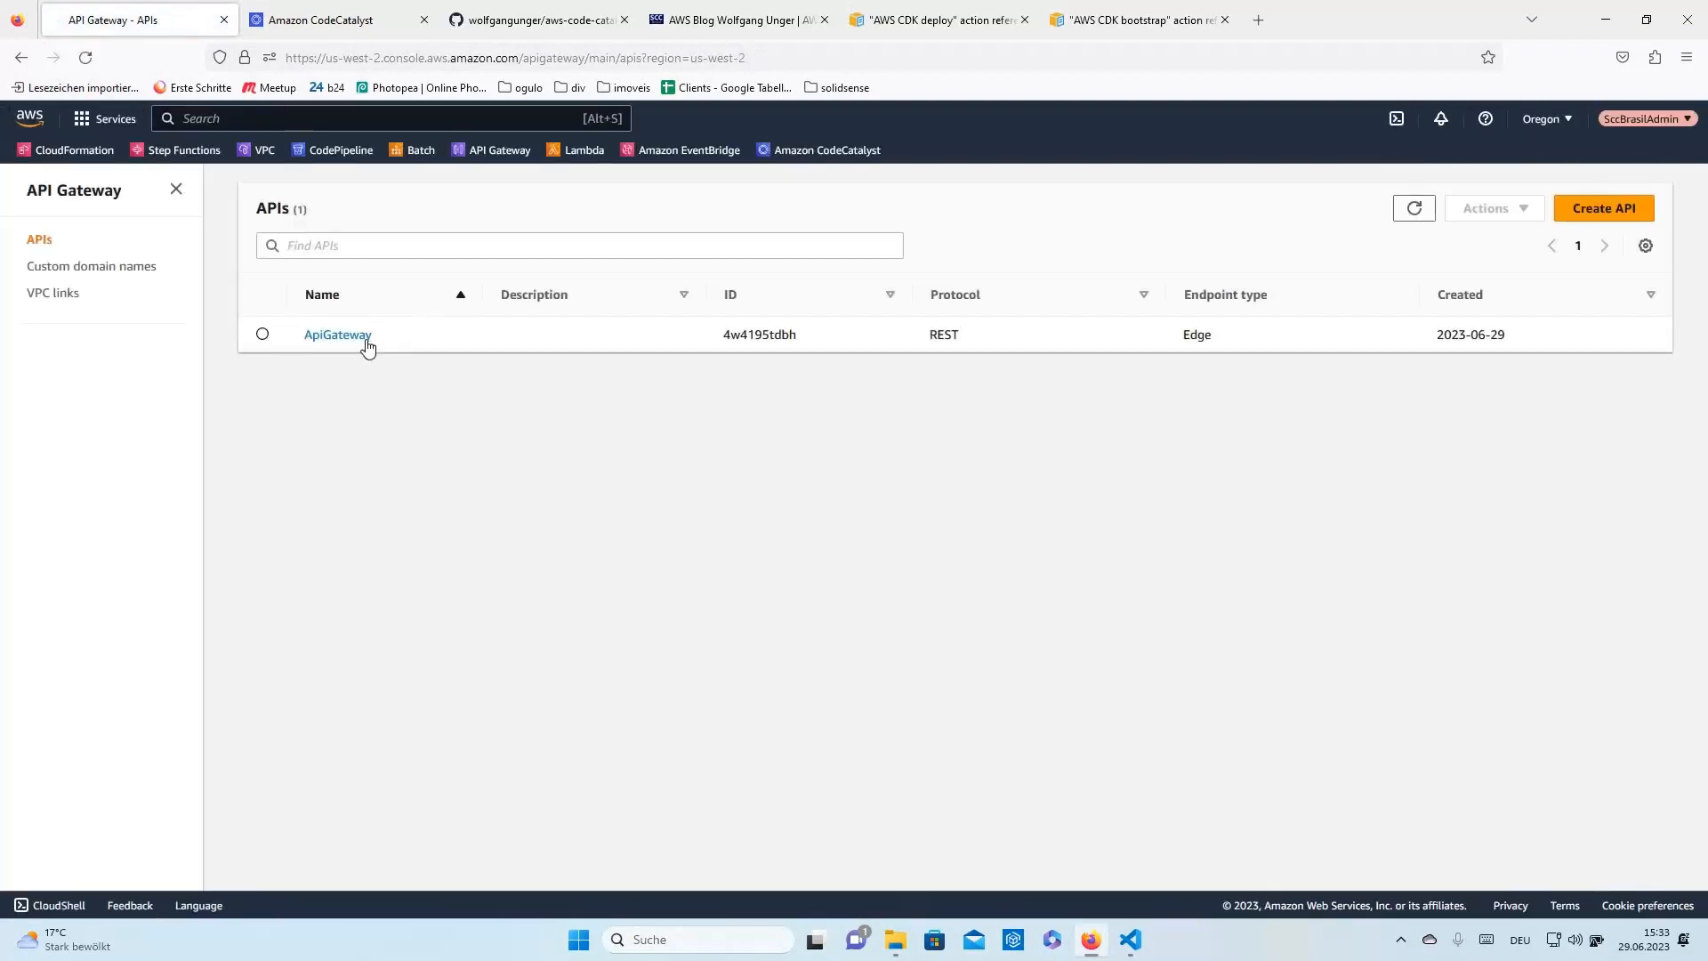
{"action": "left_click", "coordinate": [379, 348]}
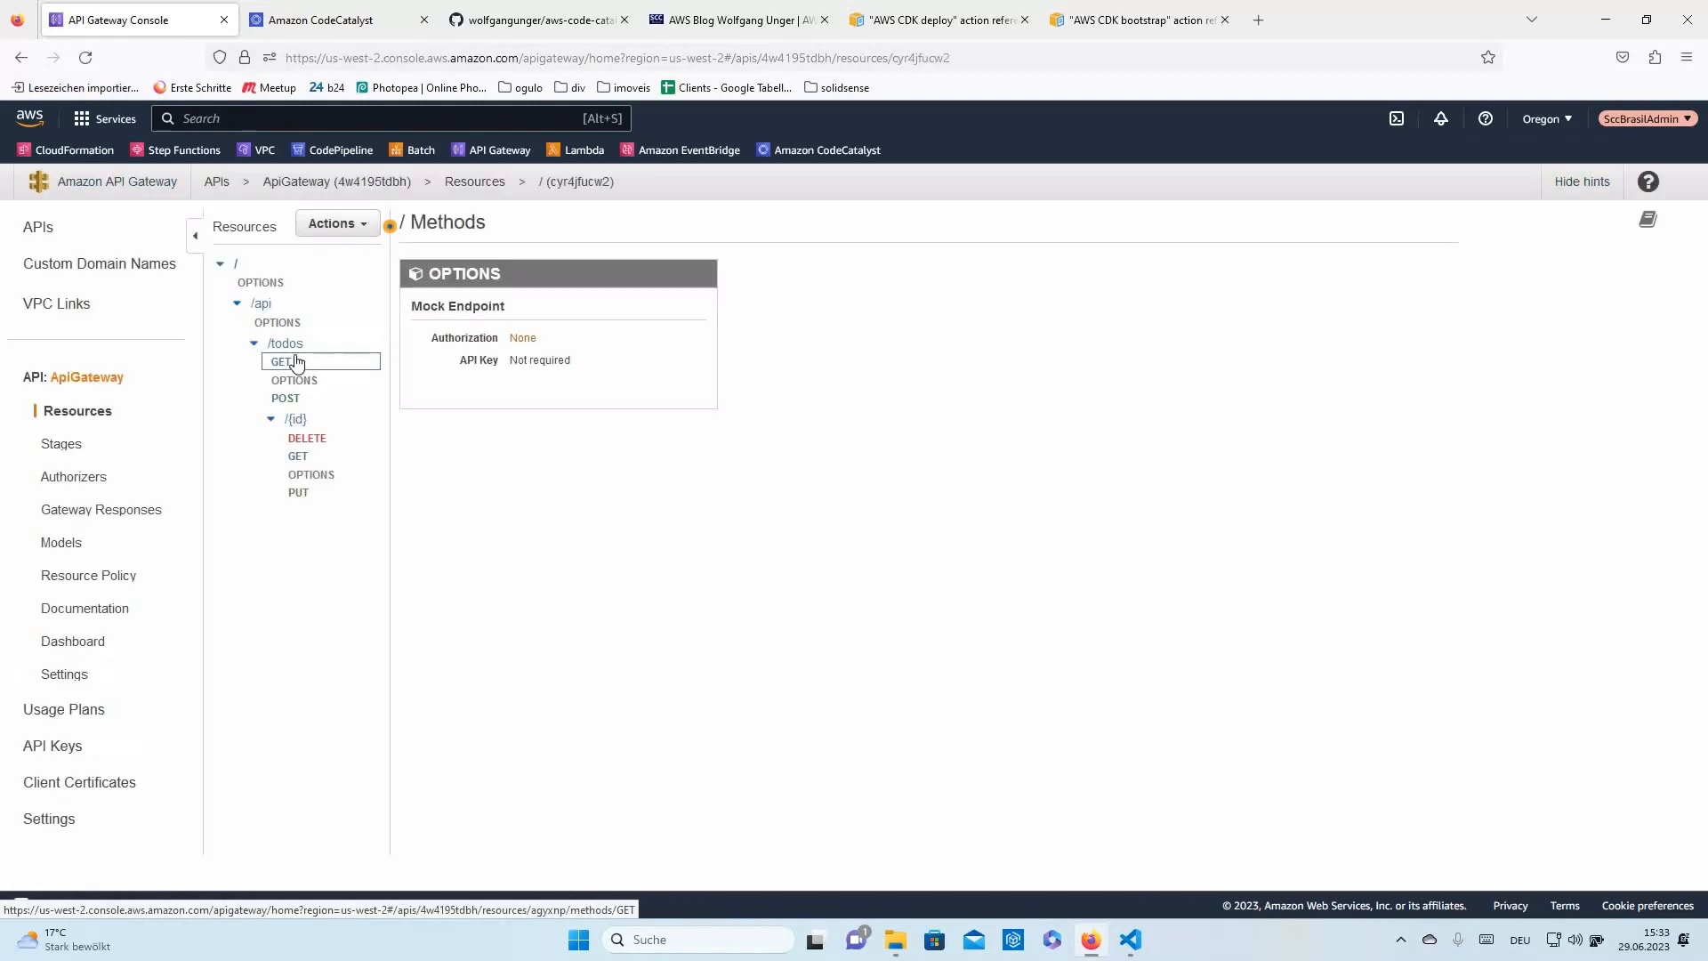
{"action": "left_click", "coordinate": [294, 361]}
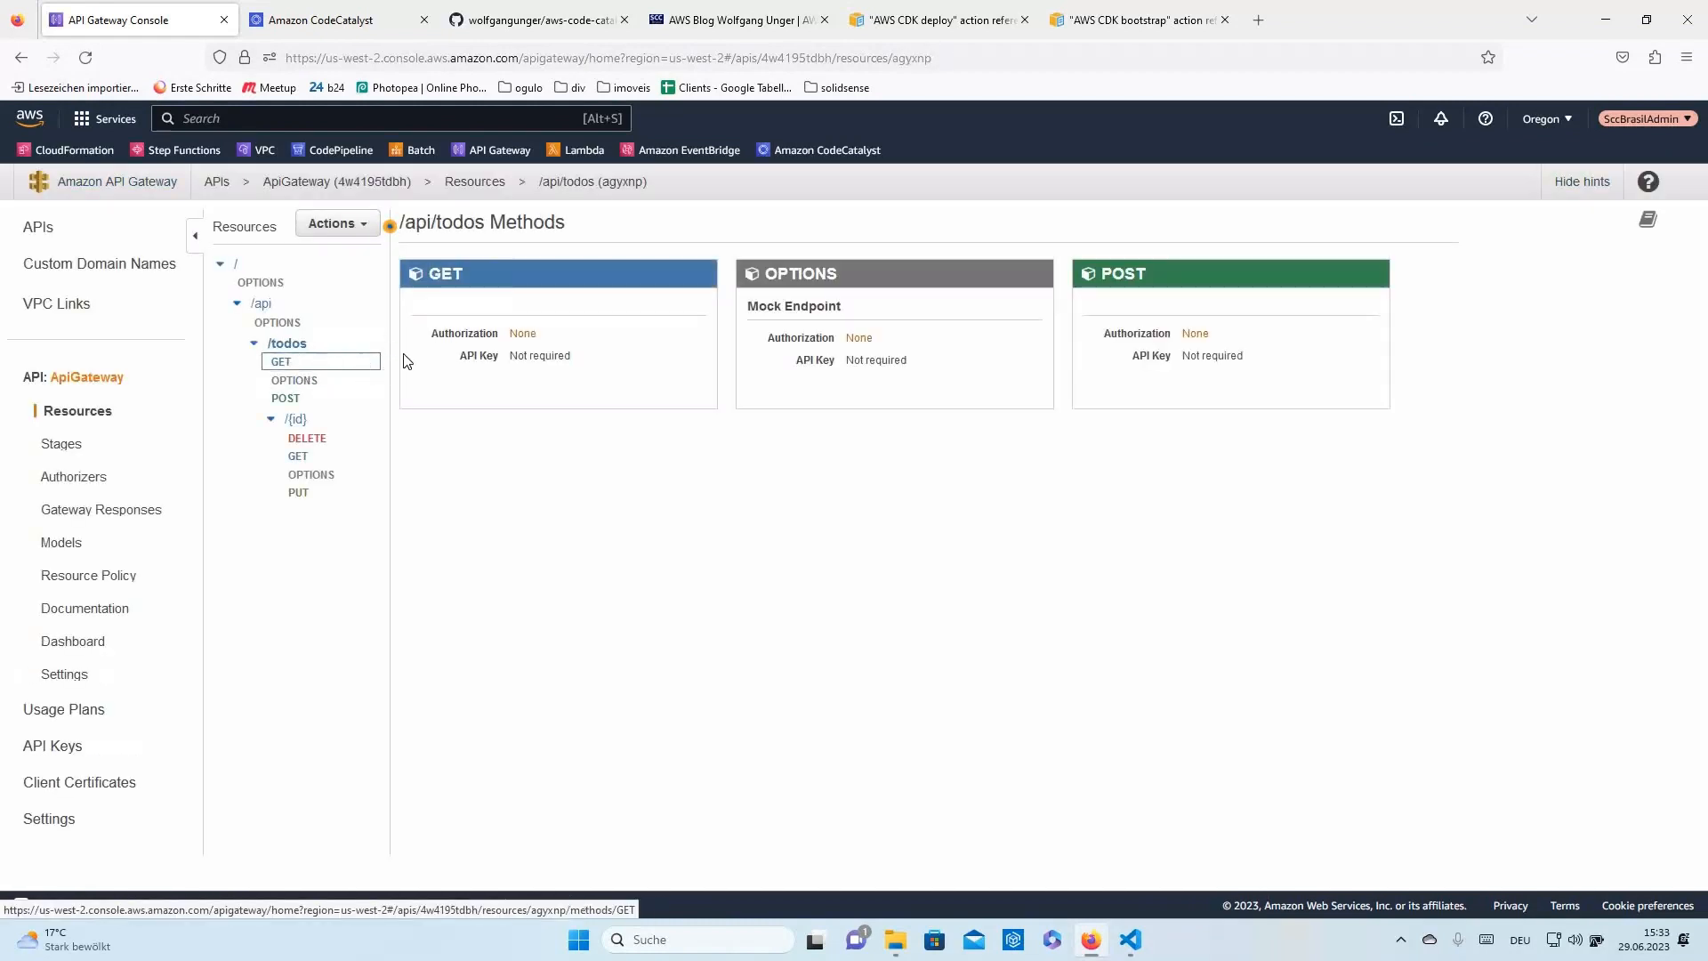
{"action": "left_click", "coordinate": [434, 313]}
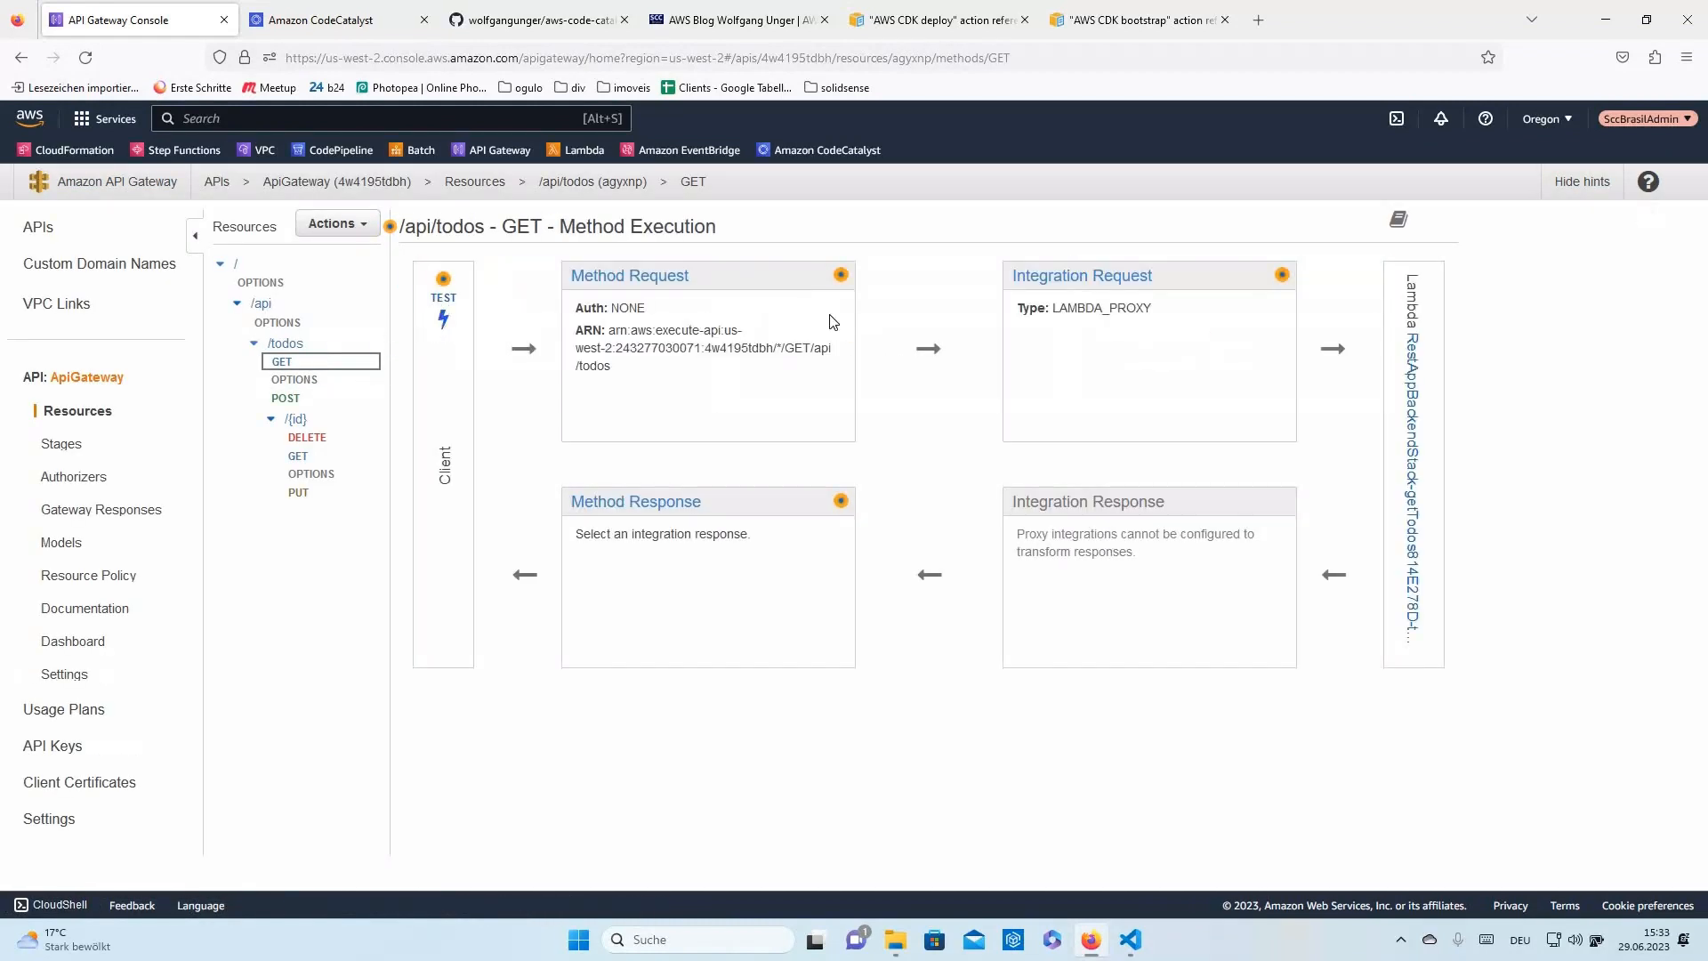
{"action": "scroll", "coordinate": [831, 876], "scroll_direction": "down", "scroll_amount": 2}
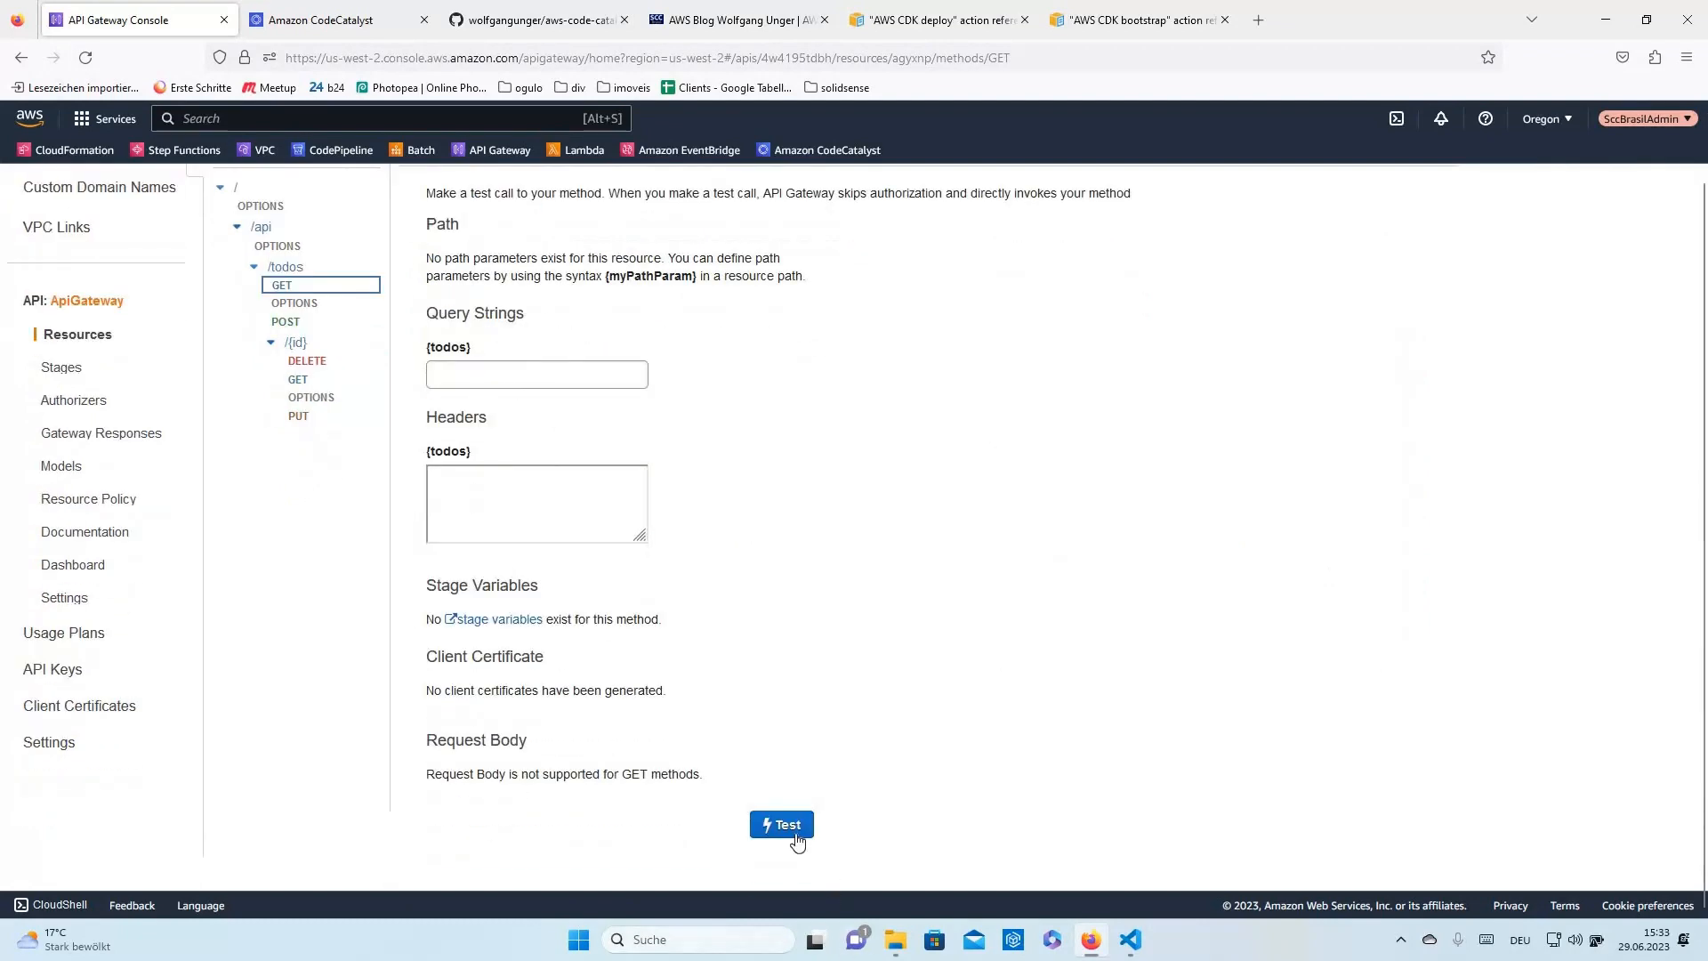
{"action": "left_click", "coordinate": [795, 832]}
{"action": "scroll", "coordinate": [1362, 467], "scroll_direction": "up", "scroll_amount": 2}
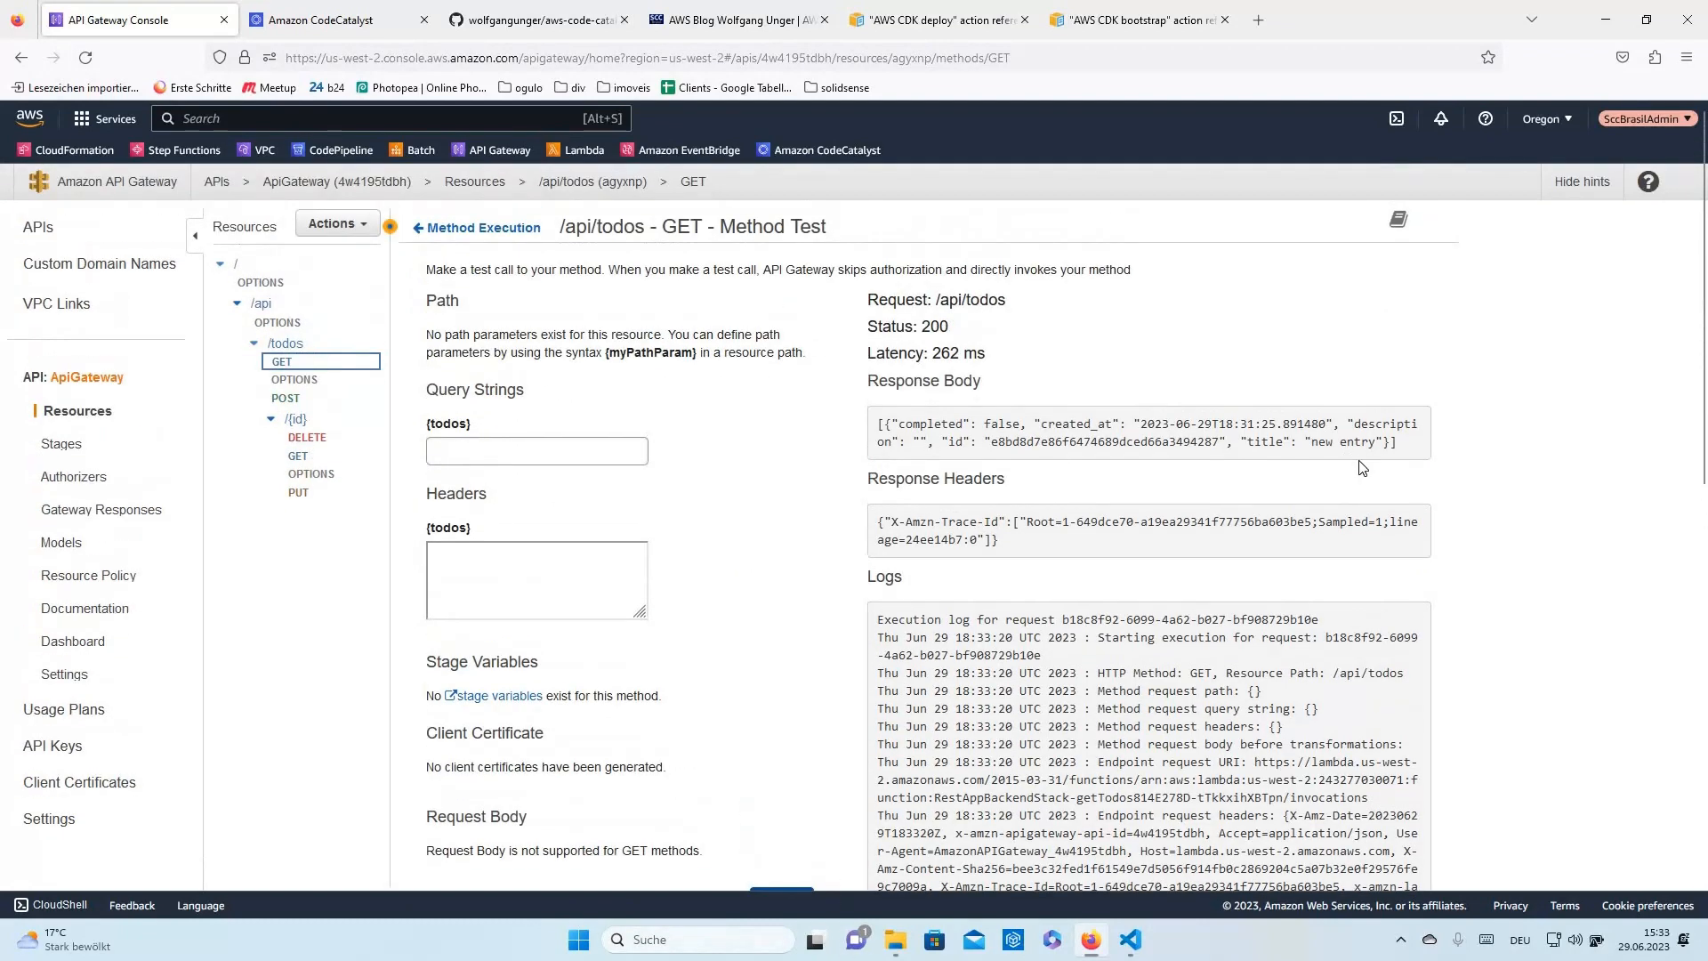
{"action": "triple_click", "coordinate": [877, 421]}
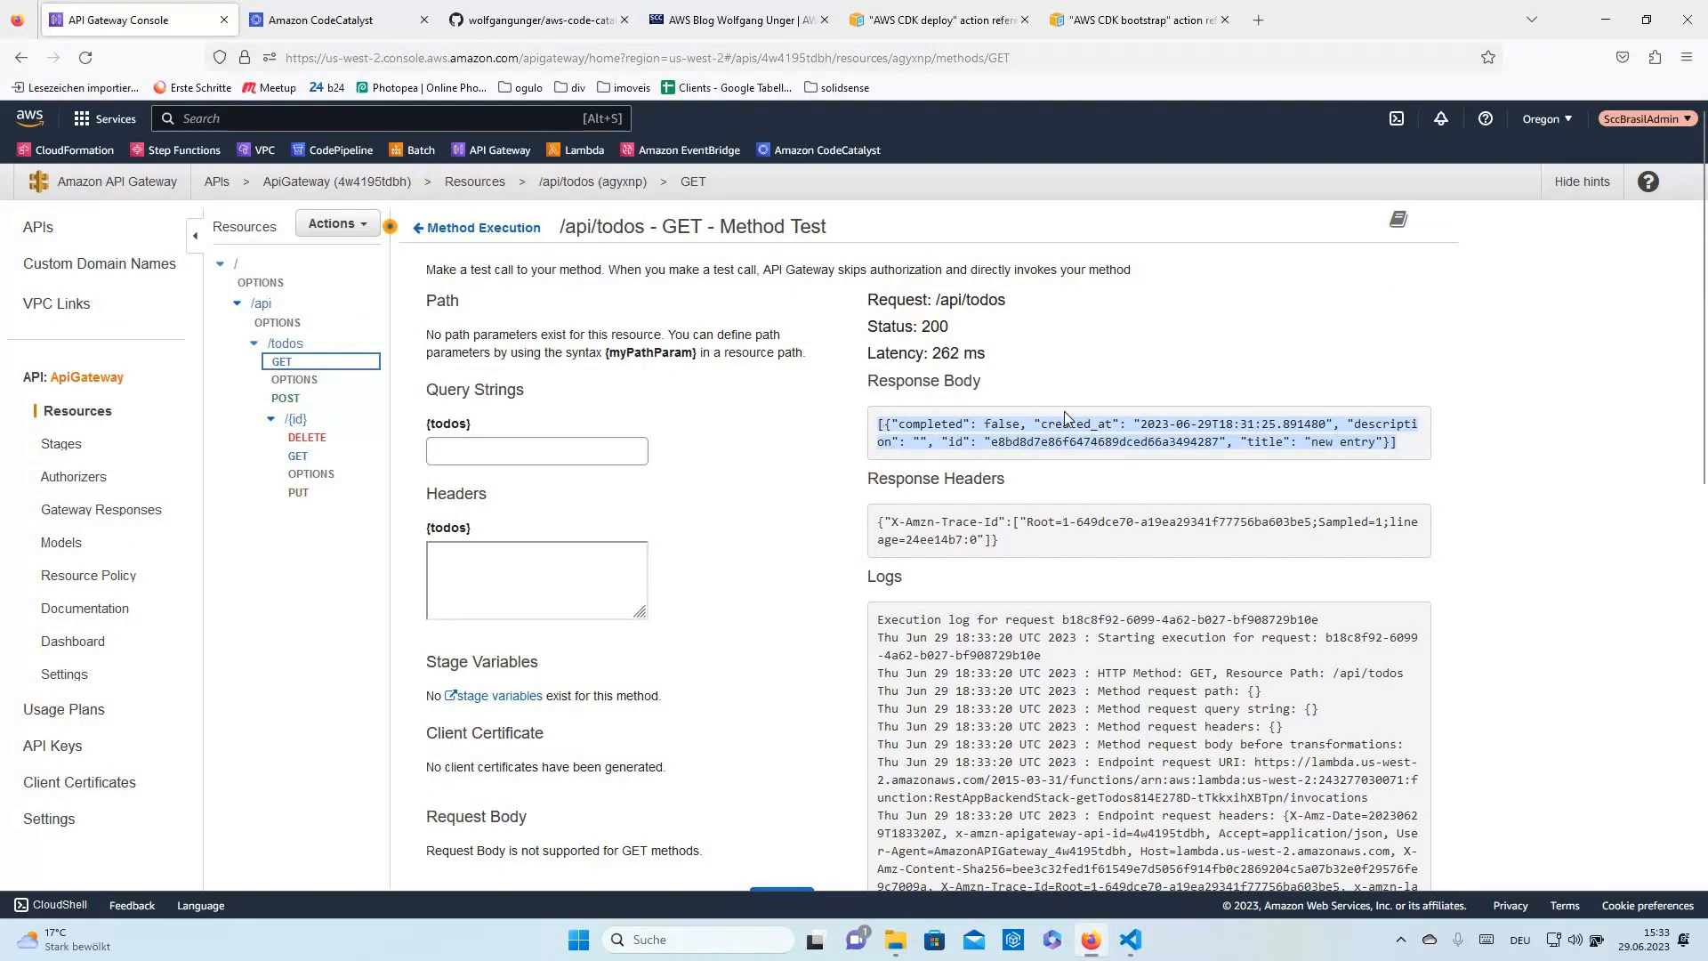
- Inspect the POST /api/todos test page, then go back to the GET method
{"action": "left_click", "coordinate": [285, 401]}
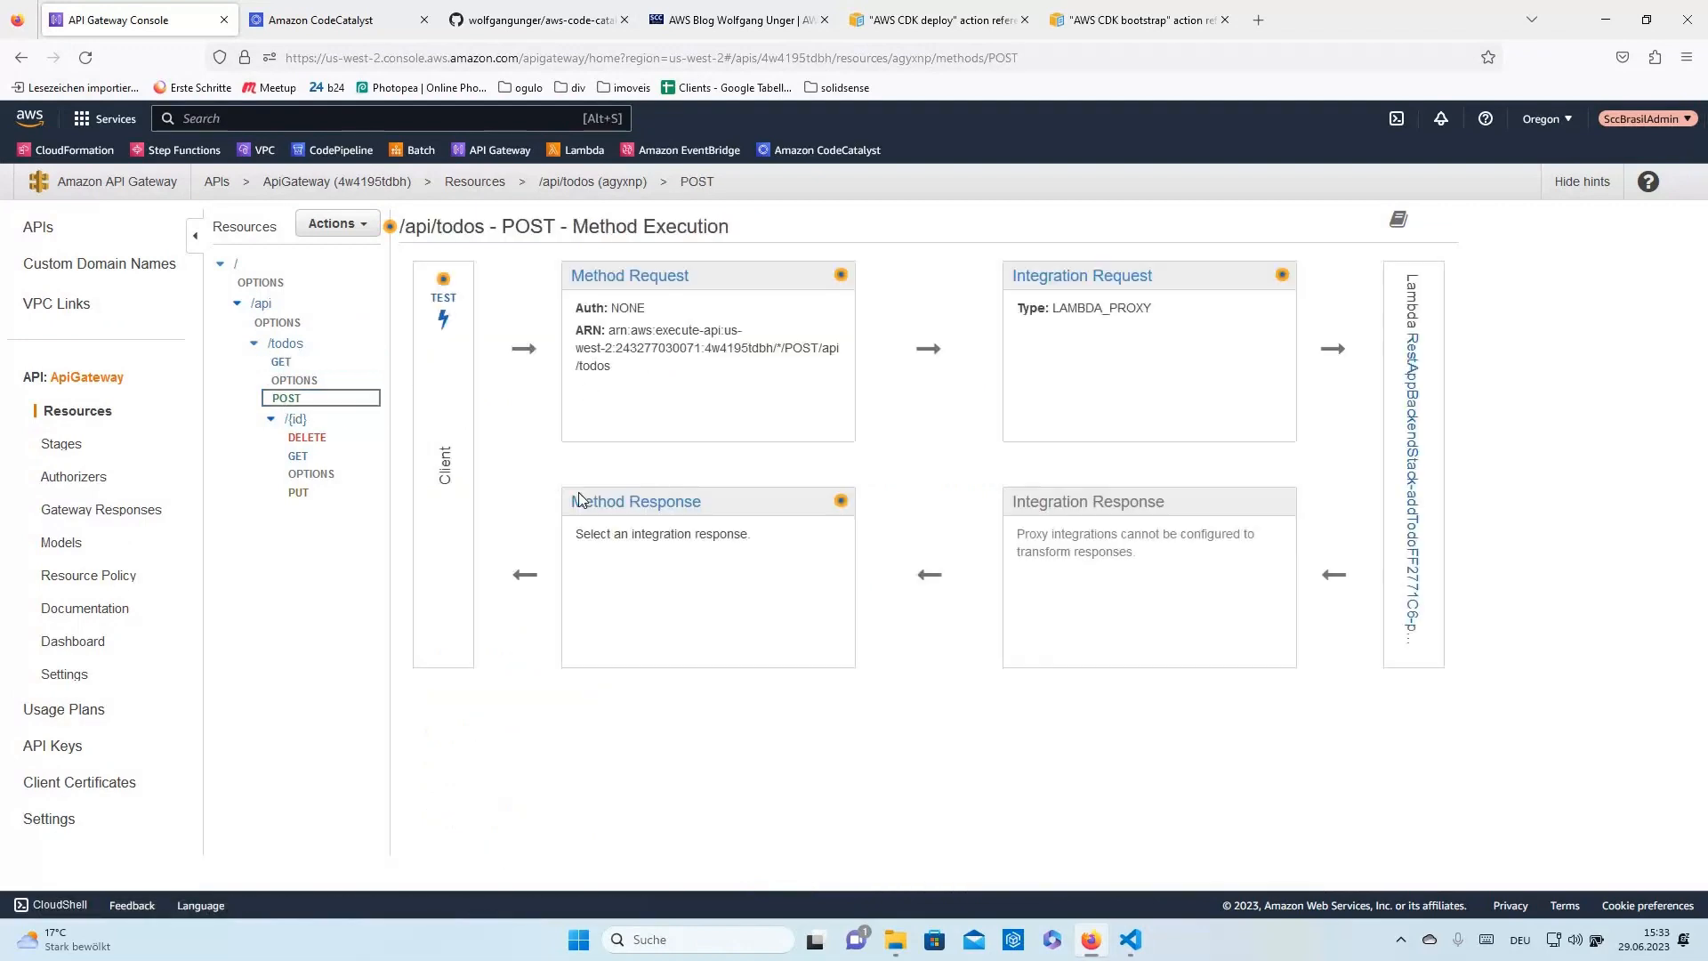
{"action": "left_click", "coordinate": [443, 318]}
{"action": "scroll", "coordinate": [580, 601], "scroll_direction": "down", "scroll_amount": 3}
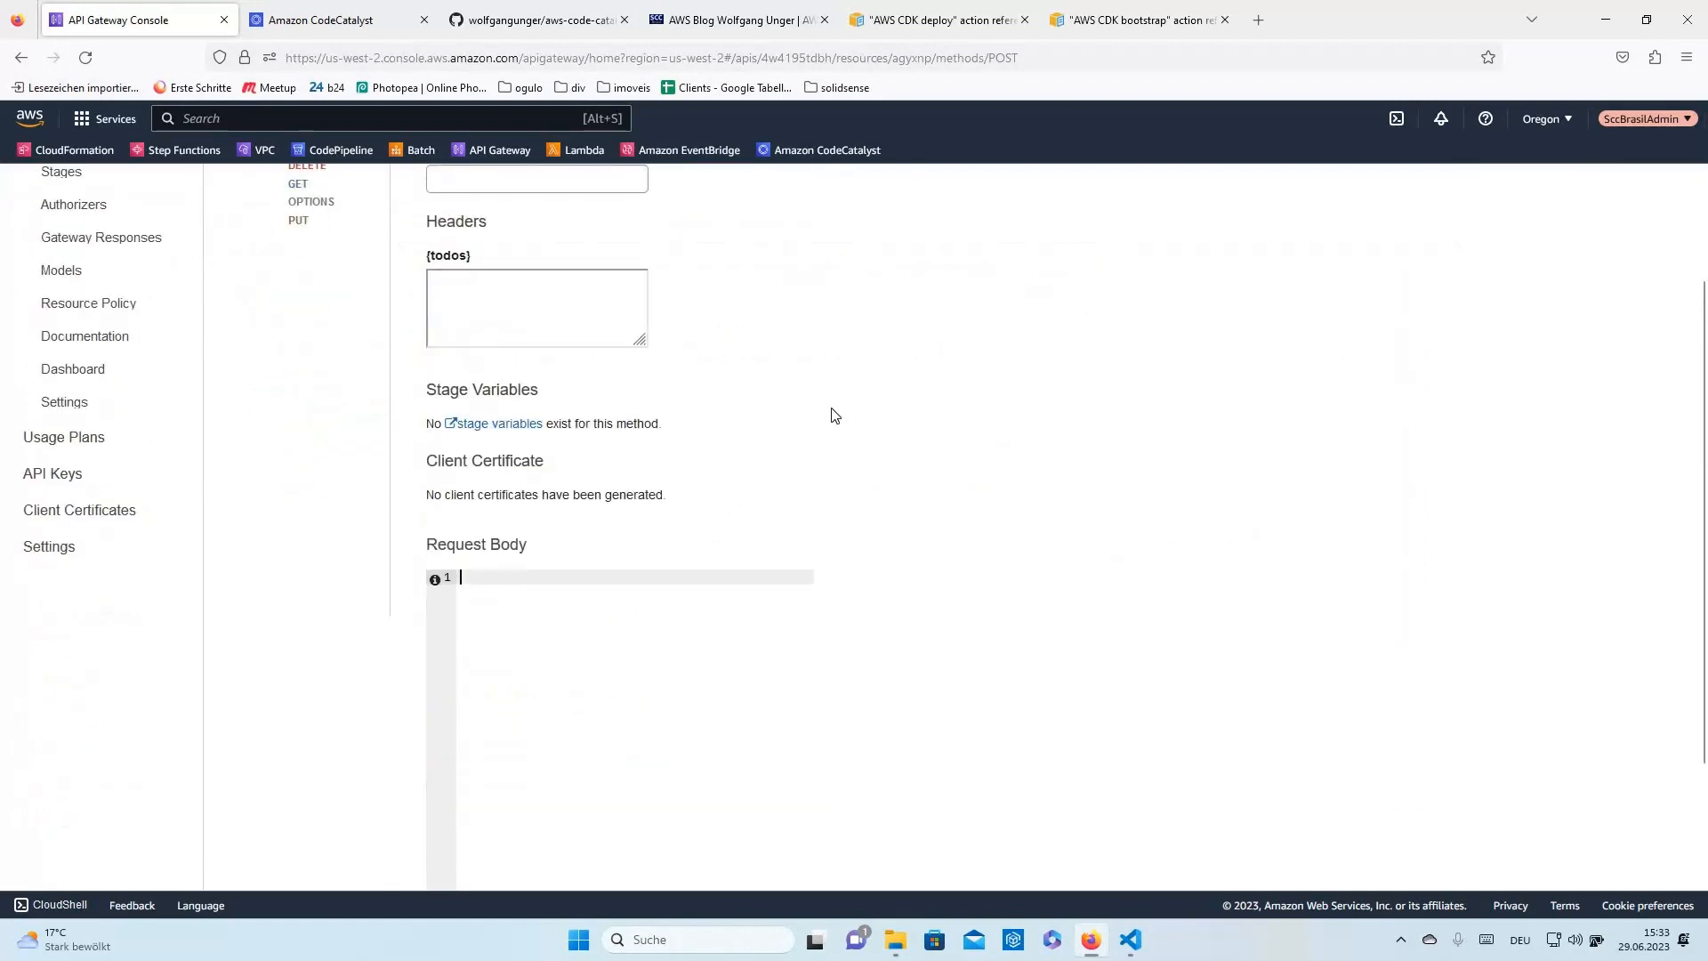
{"action": "scroll", "coordinate": [834, 415], "scroll_direction": "up", "scroll_amount": 1}
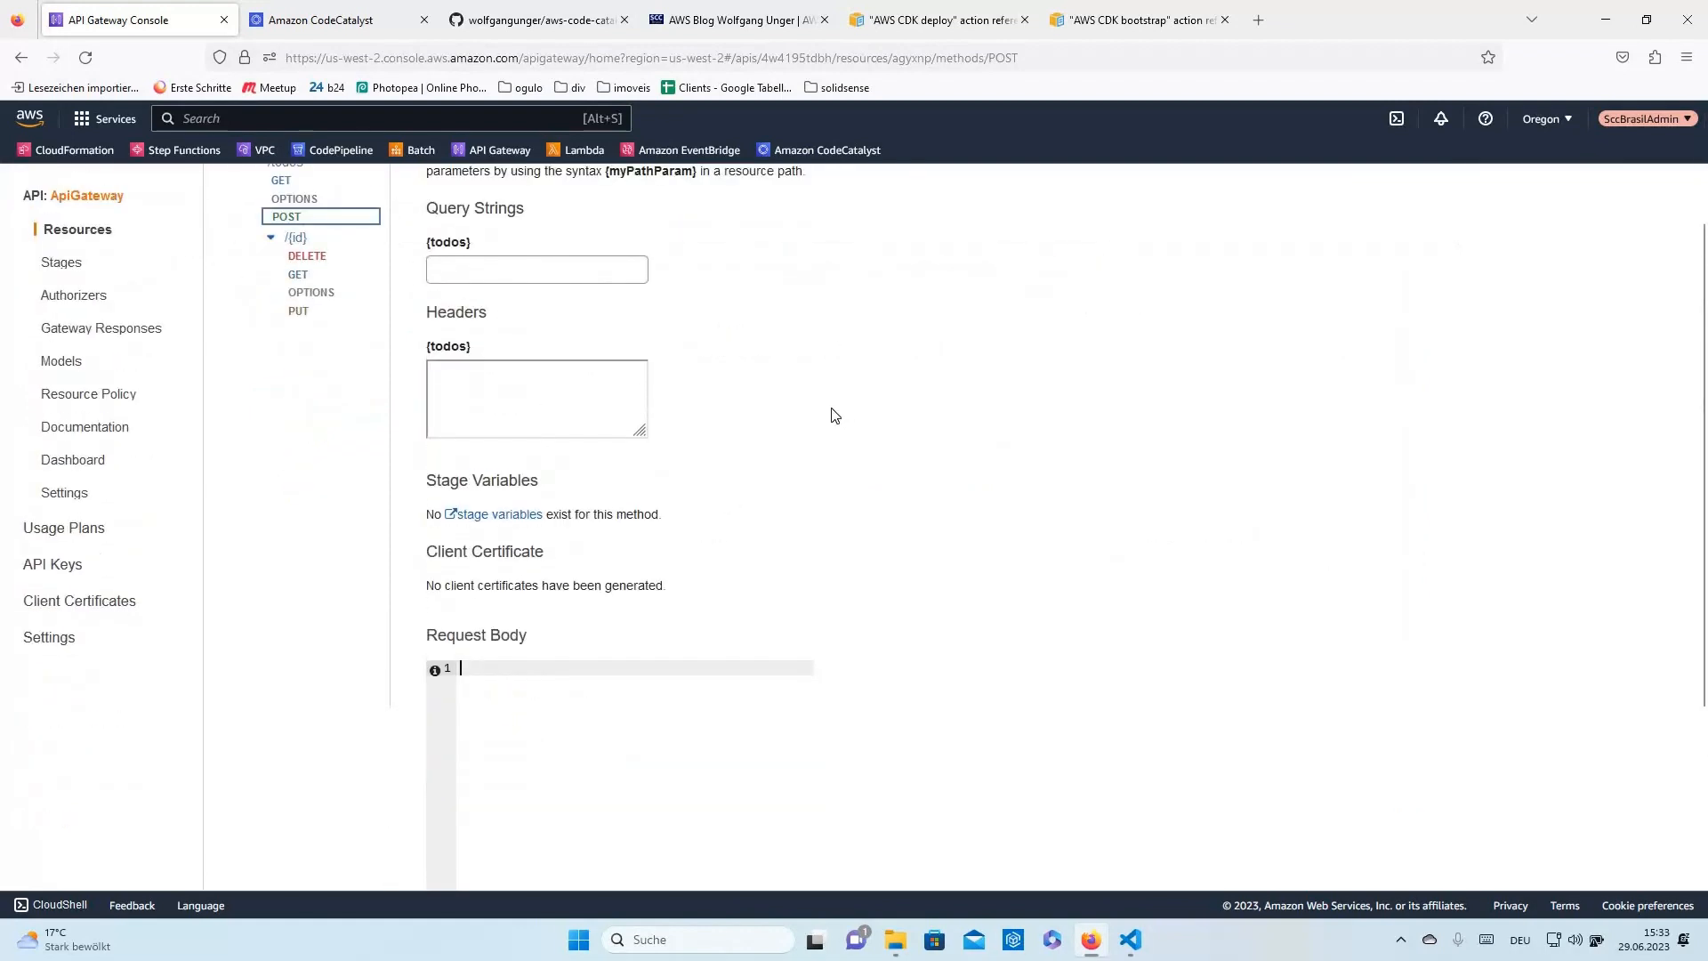
{"action": "scroll", "coordinate": [834, 416], "scroll_direction": "up", "scroll_amount": 2}
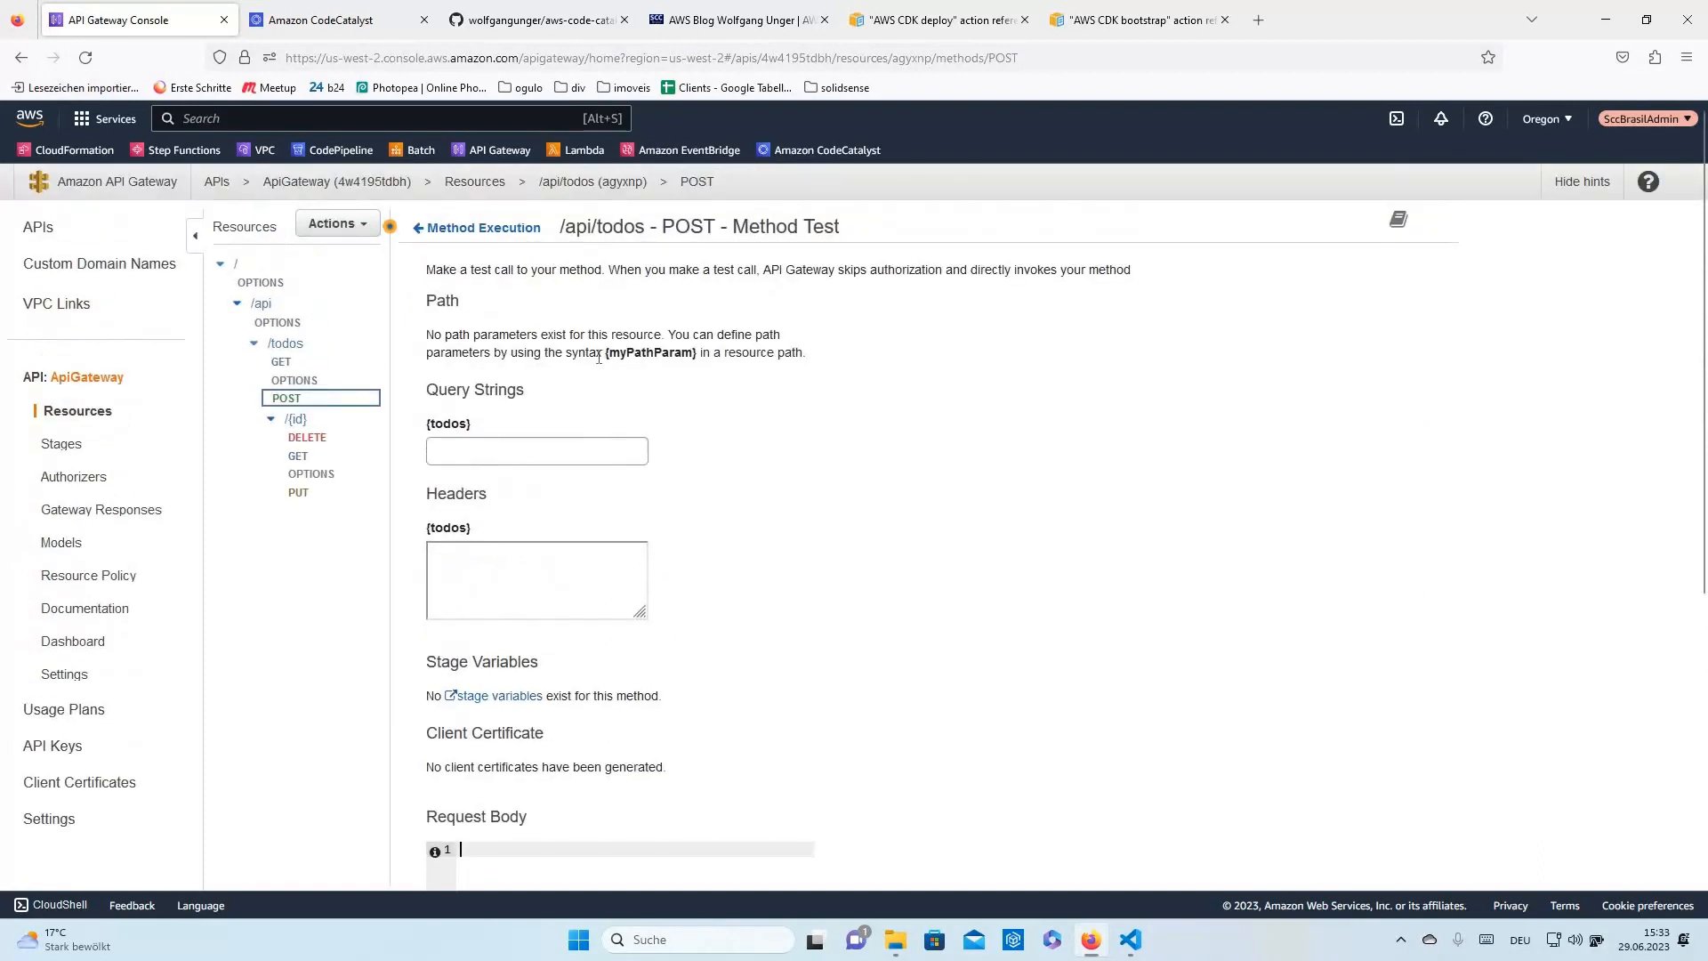
{"action": "left_click", "coordinate": [281, 361]}
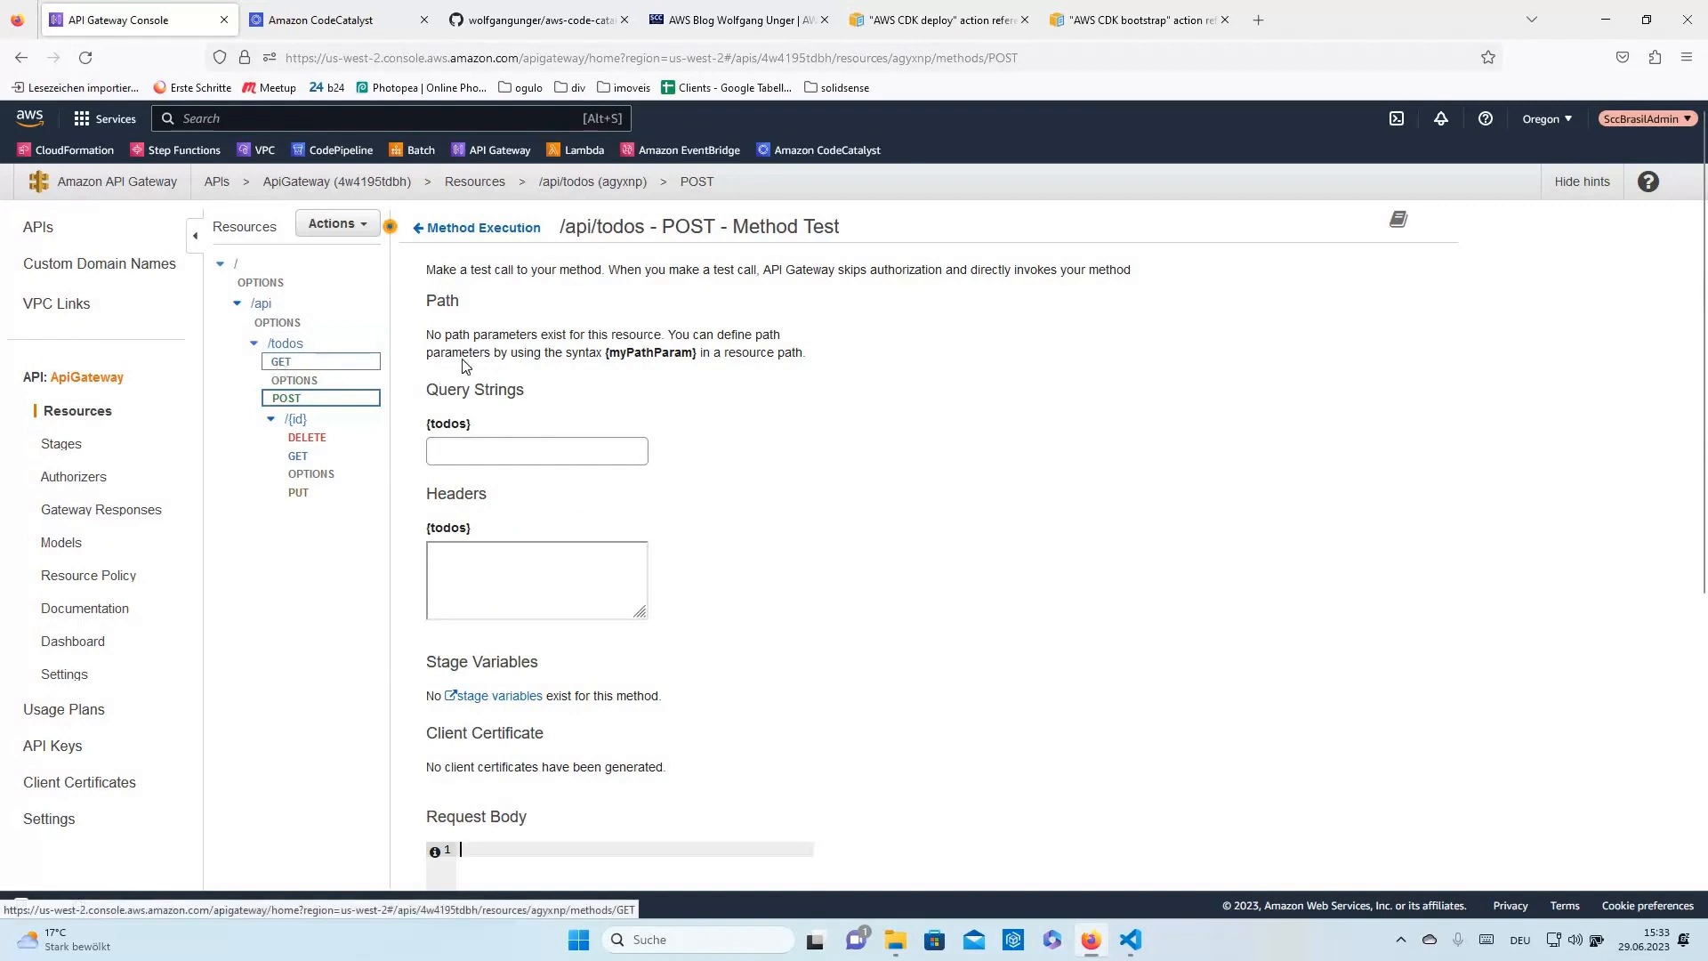
{"action": "left_click", "coordinate": [300, 420]}
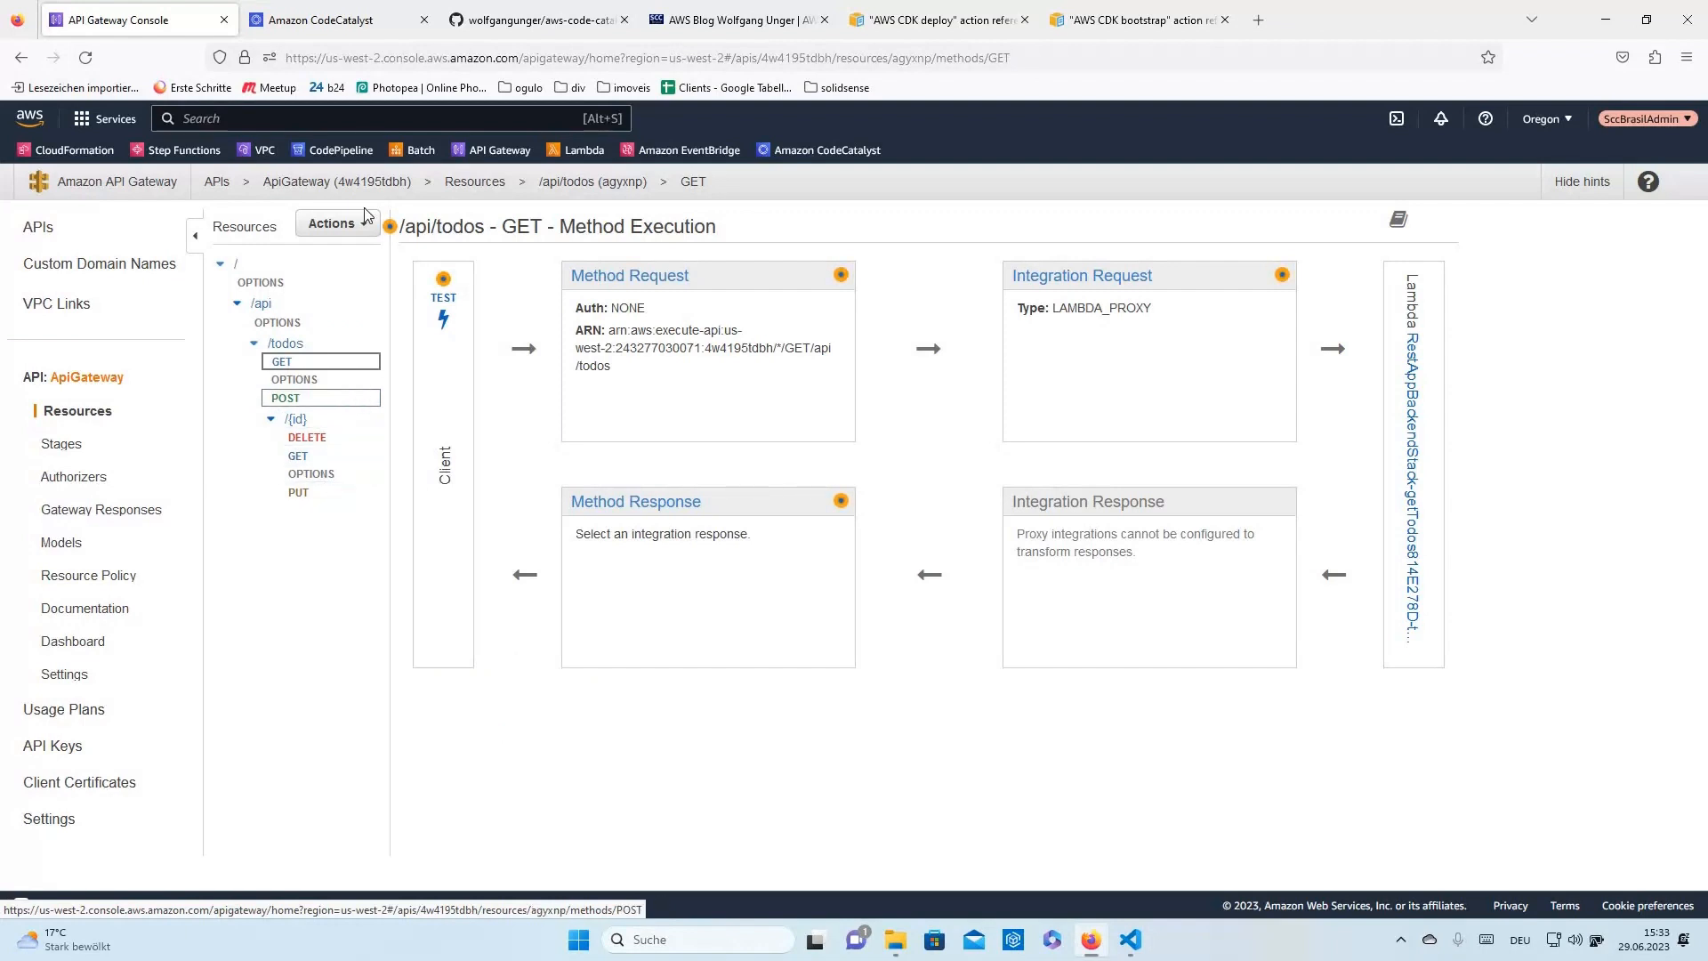
- View the workflow definition in the YAML editor, then the AWS CDK deploy action reference
{"action": "left_click", "coordinate": [336, 21]}
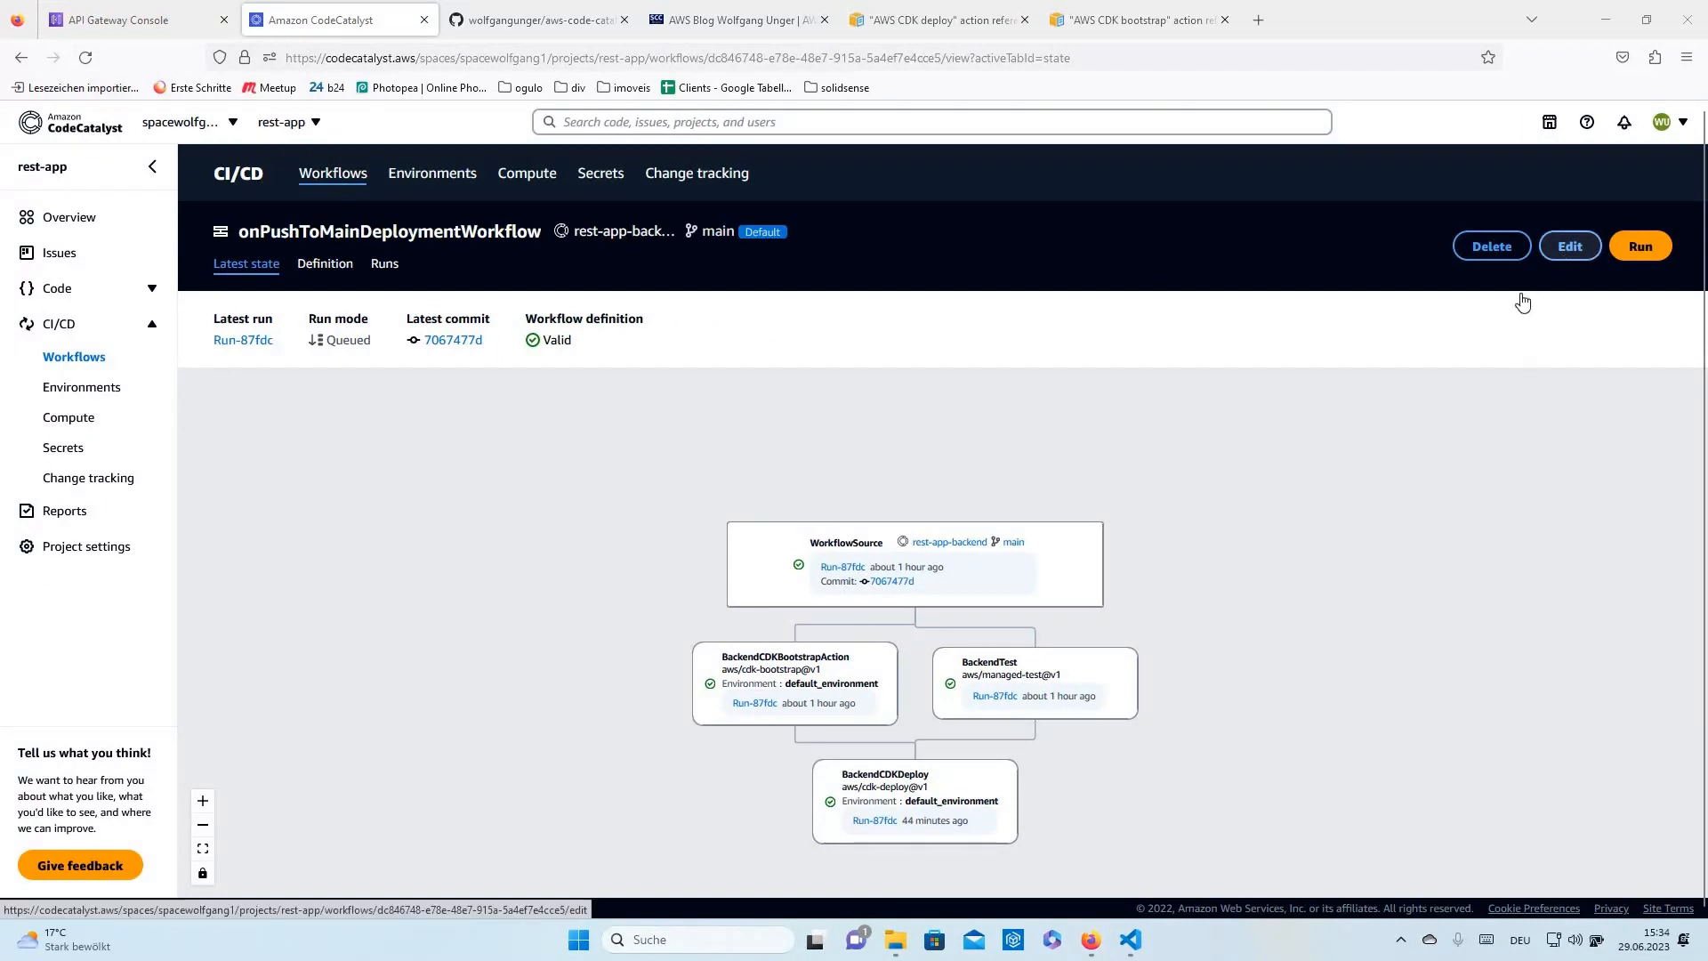
{"action": "left_click", "coordinate": [1570, 247]}
{"action": "scroll", "coordinate": [389, 448], "scroll_direction": "down", "scroll_amount": 3}
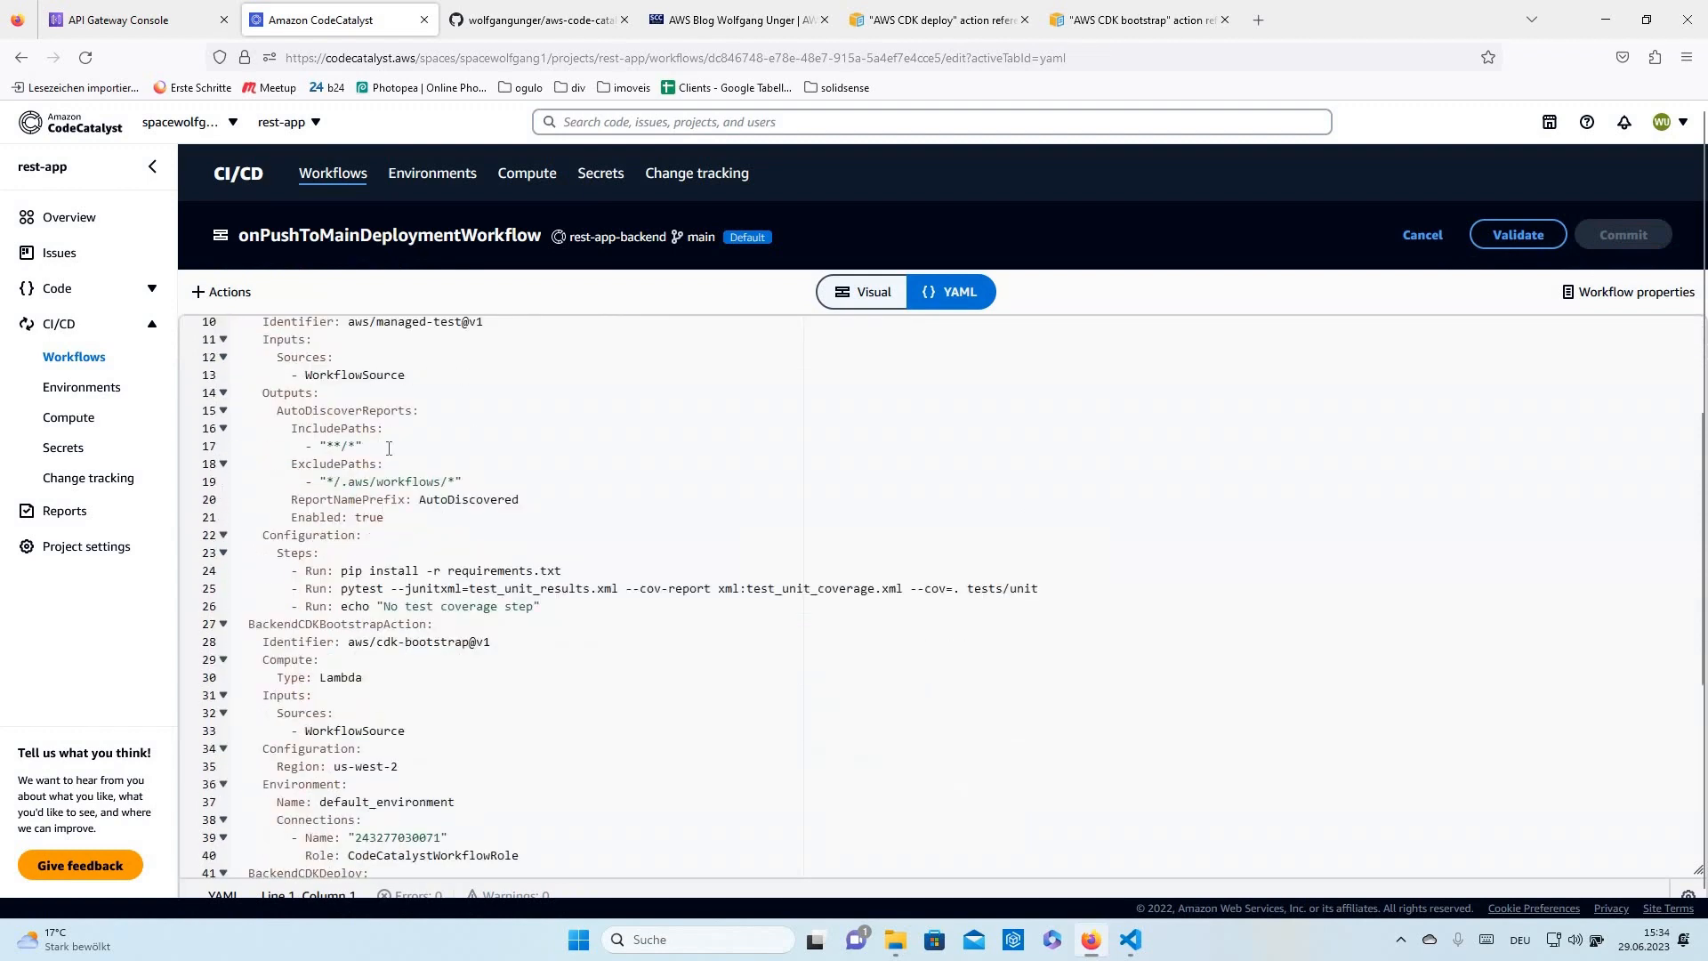
{"action": "scroll", "coordinate": [389, 448], "scroll_direction": "up", "scroll_amount": 3}
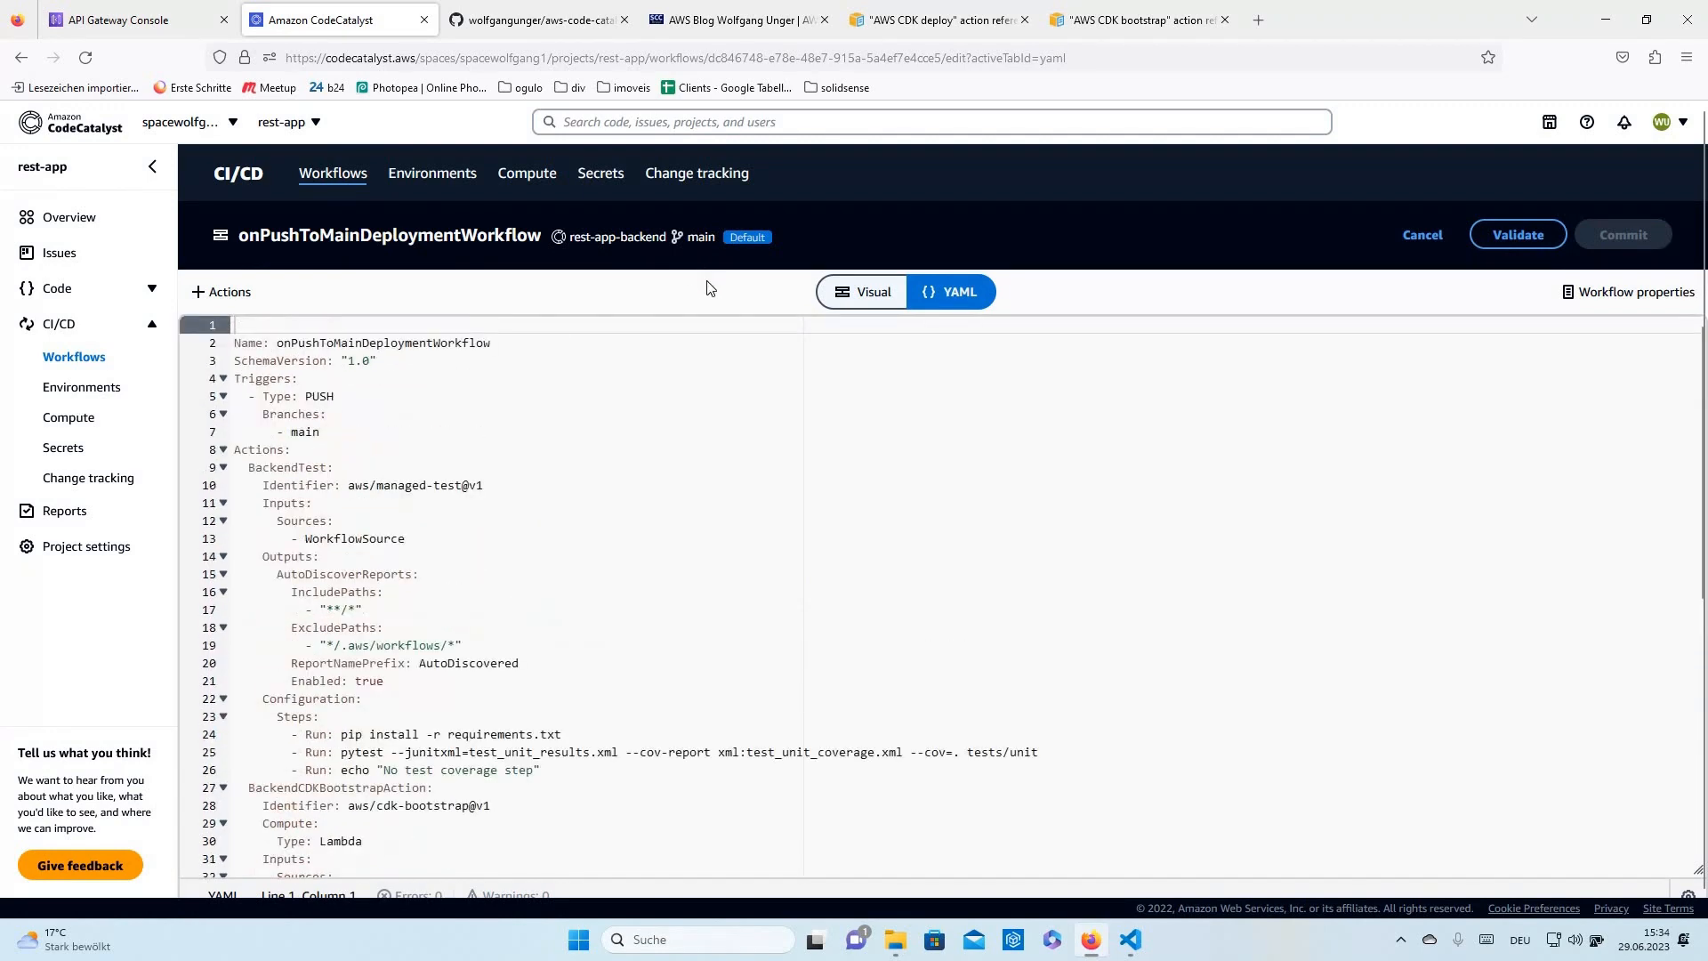
{"action": "left_click", "coordinate": [936, 20]}
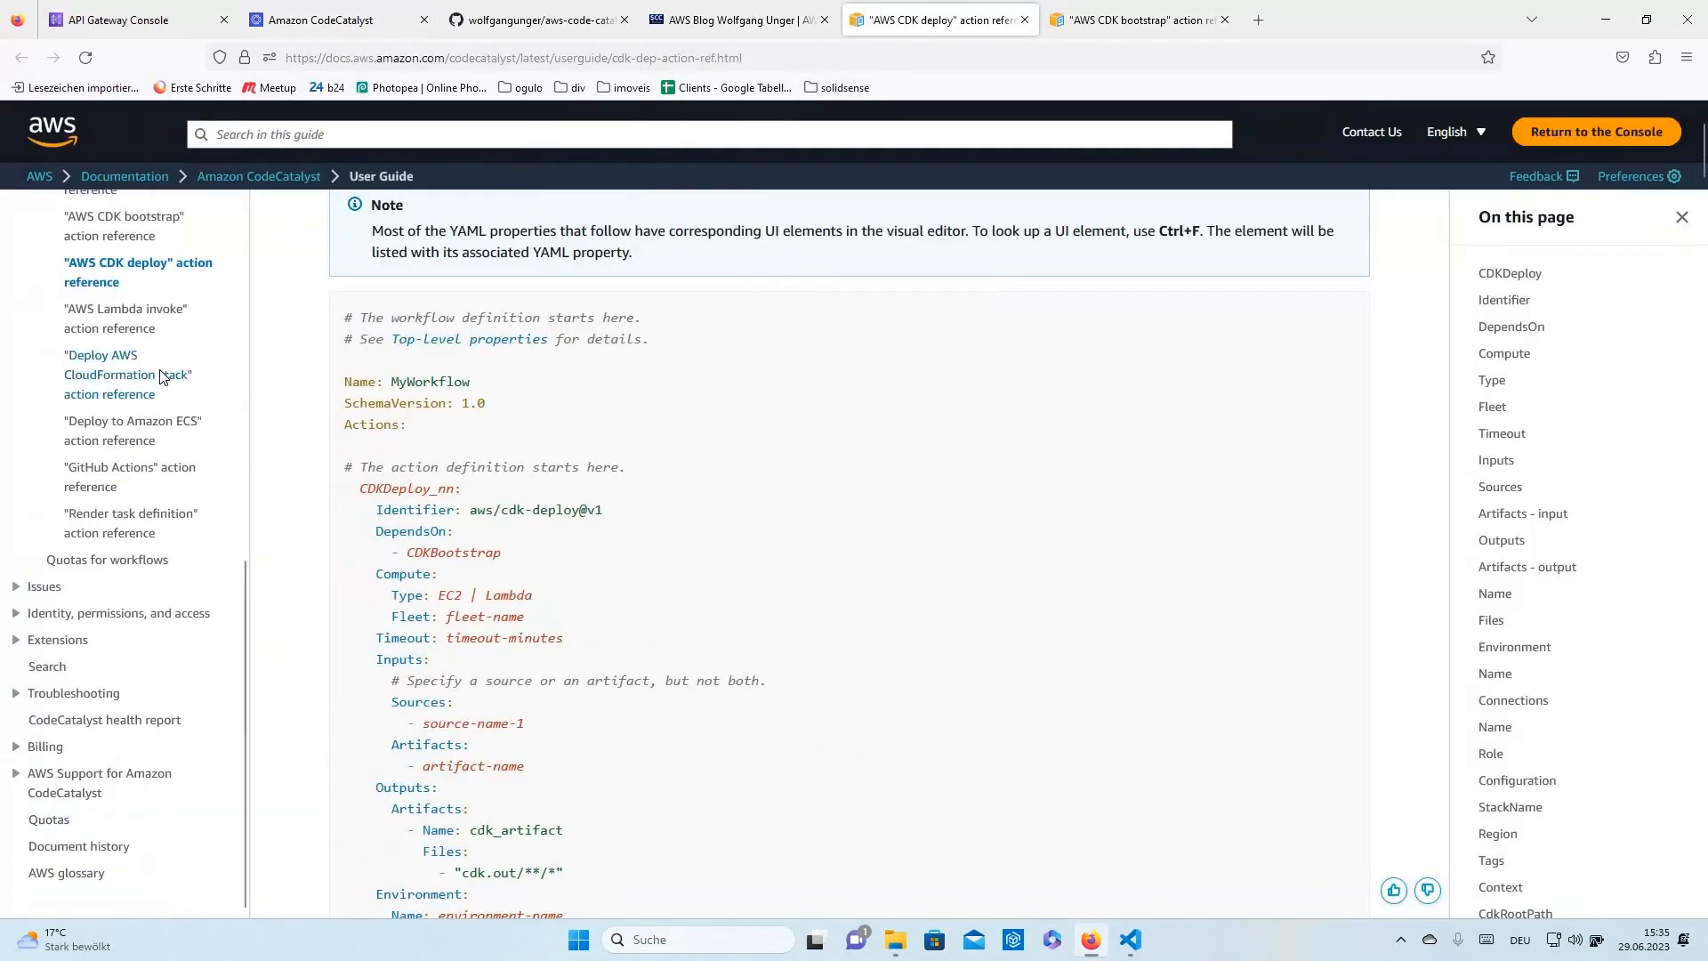
- Read through the AWS CDK deploy action reference's YAML example
{"action": "scroll", "coordinate": [165, 378], "scroll_direction": "up", "scroll_amount": 3}
{"action": "scroll", "coordinate": [161, 377], "scroll_direction": "up", "scroll_amount": 3}
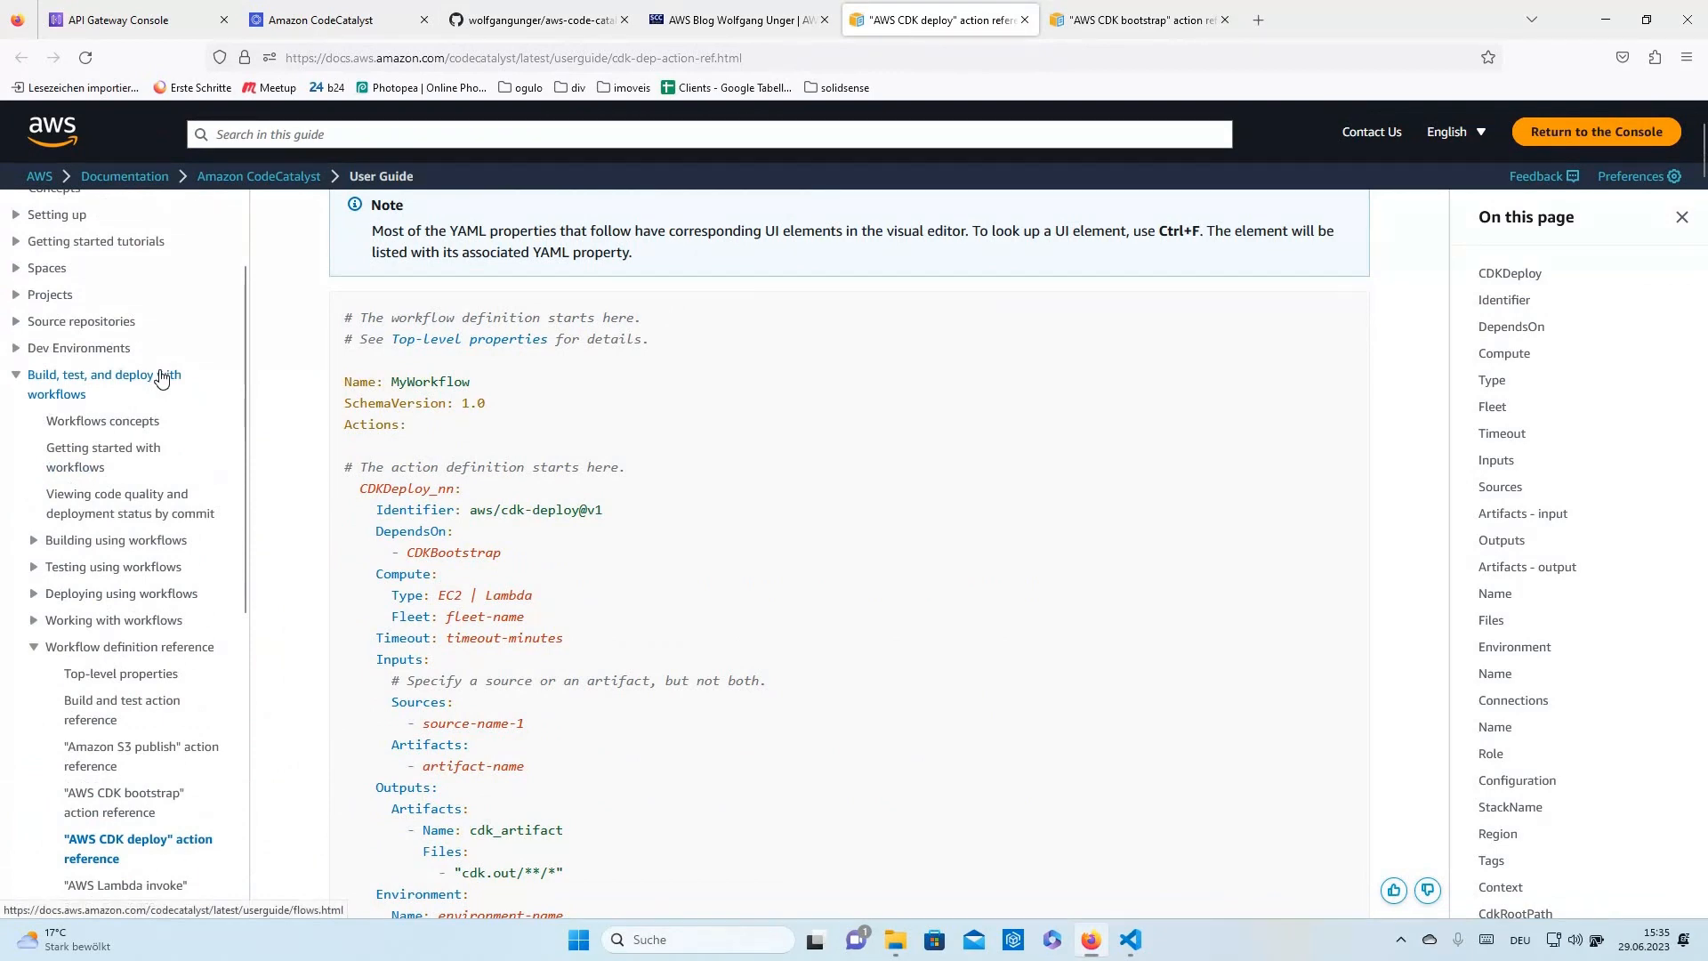
{"action": "scroll", "coordinate": [161, 377], "scroll_direction": "up", "scroll_amount": 1}
{"action": "scroll", "coordinate": [160, 382], "scroll_direction": "down", "scroll_amount": 5}
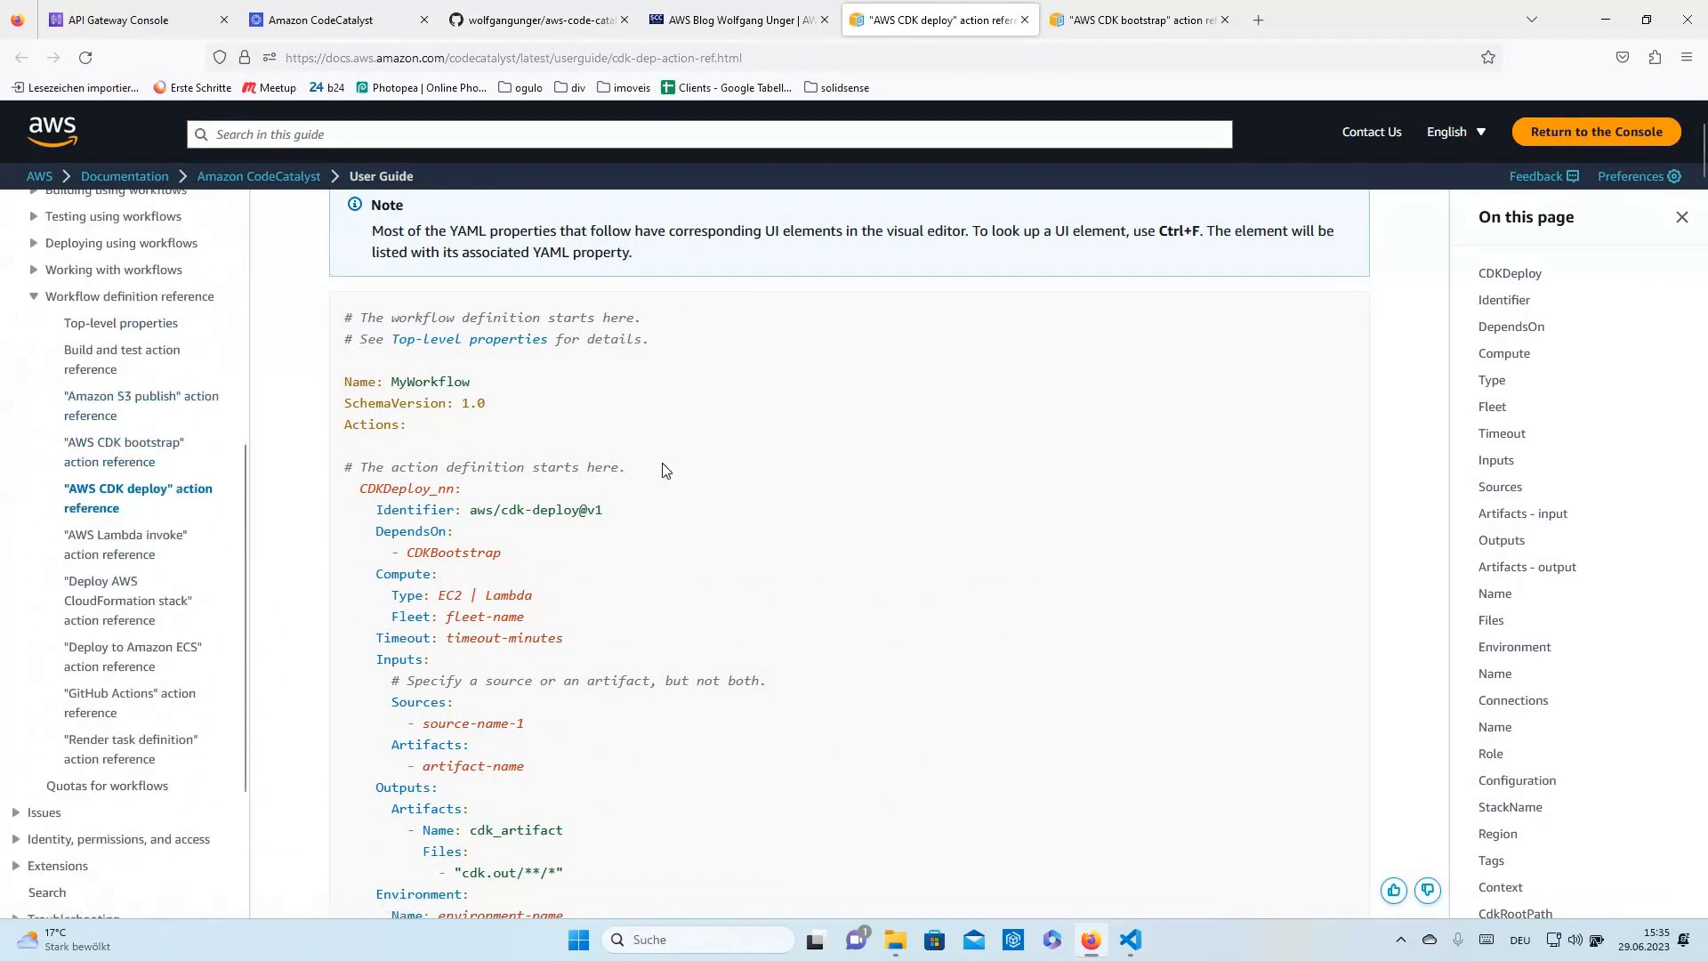
{"action": "scroll", "coordinate": [666, 471], "scroll_direction": "down", "scroll_amount": 3}
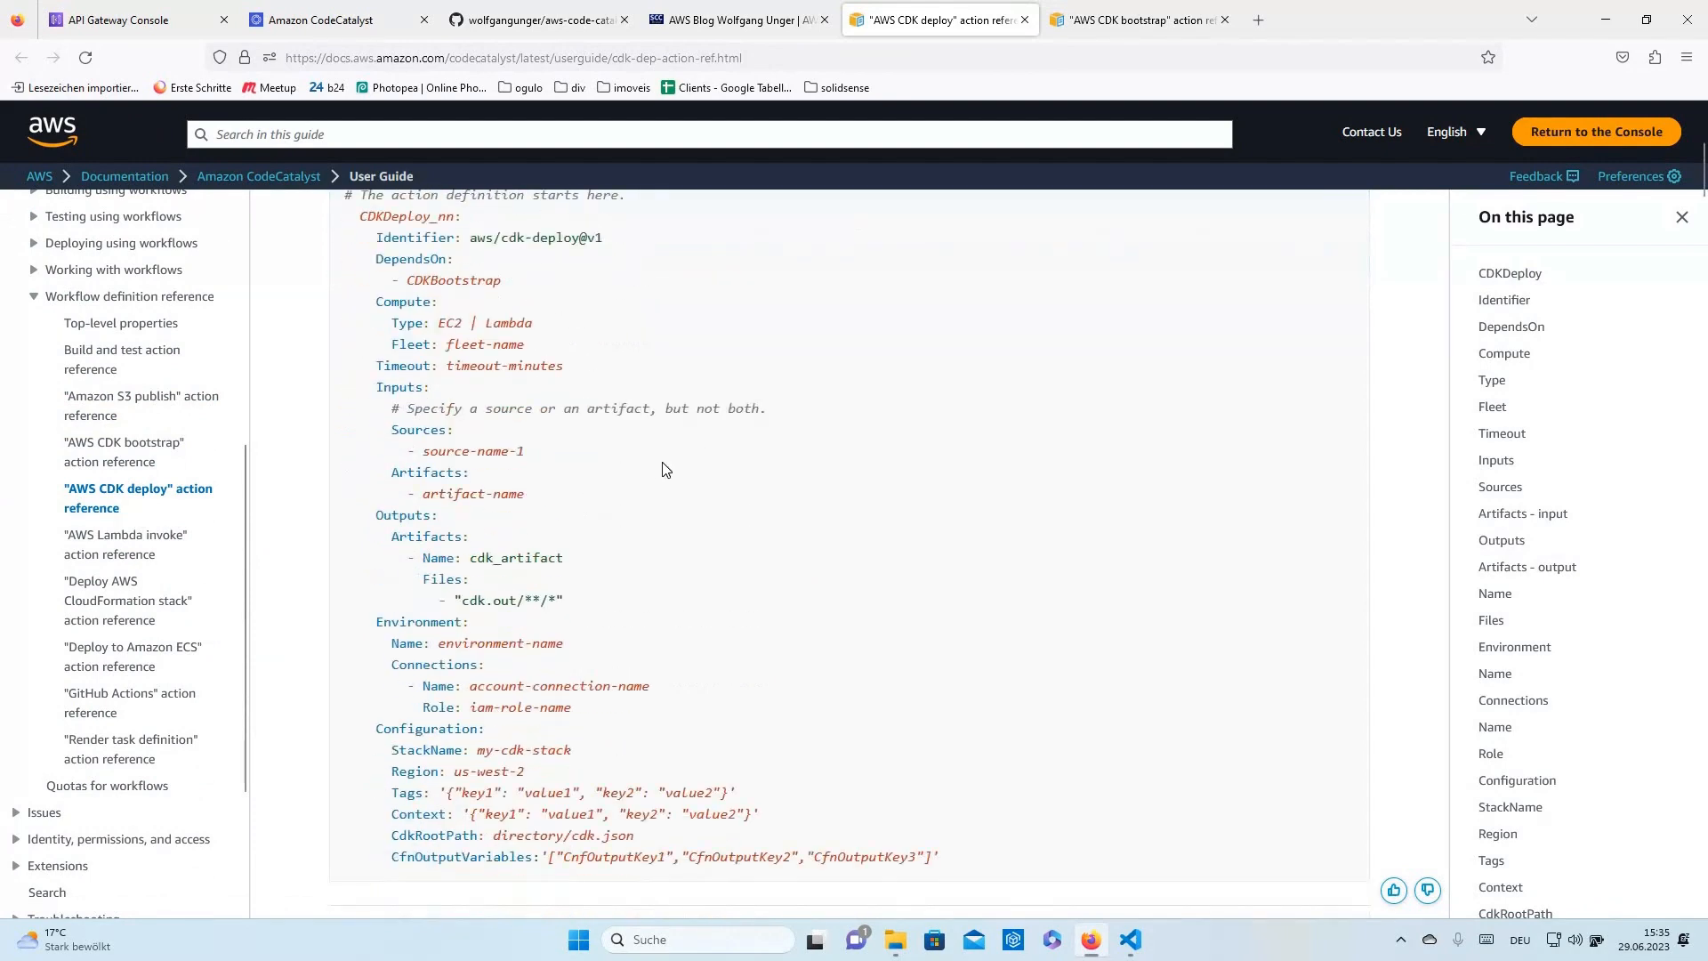
{"action": "scroll", "coordinate": [662, 469], "scroll_direction": "up", "scroll_amount": 2}
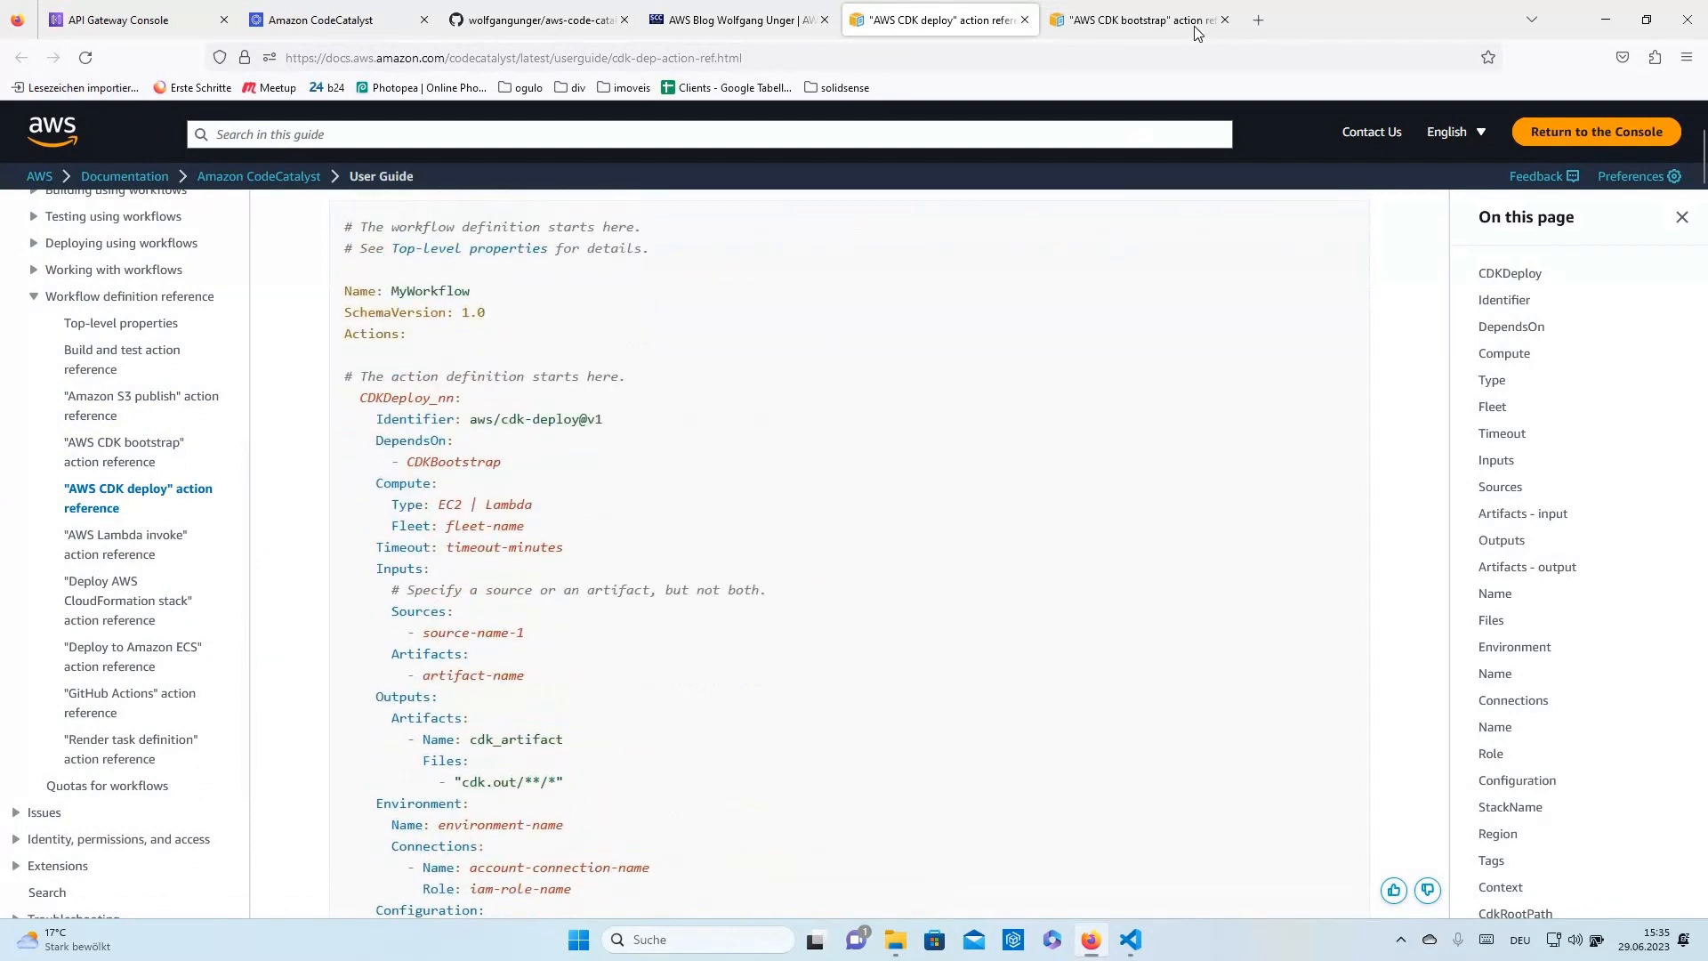
- Review the AWS CDK bootstrap reference's CDKBootstrapAction YAML example
{"action": "left_click", "coordinate": [1148, 22]}
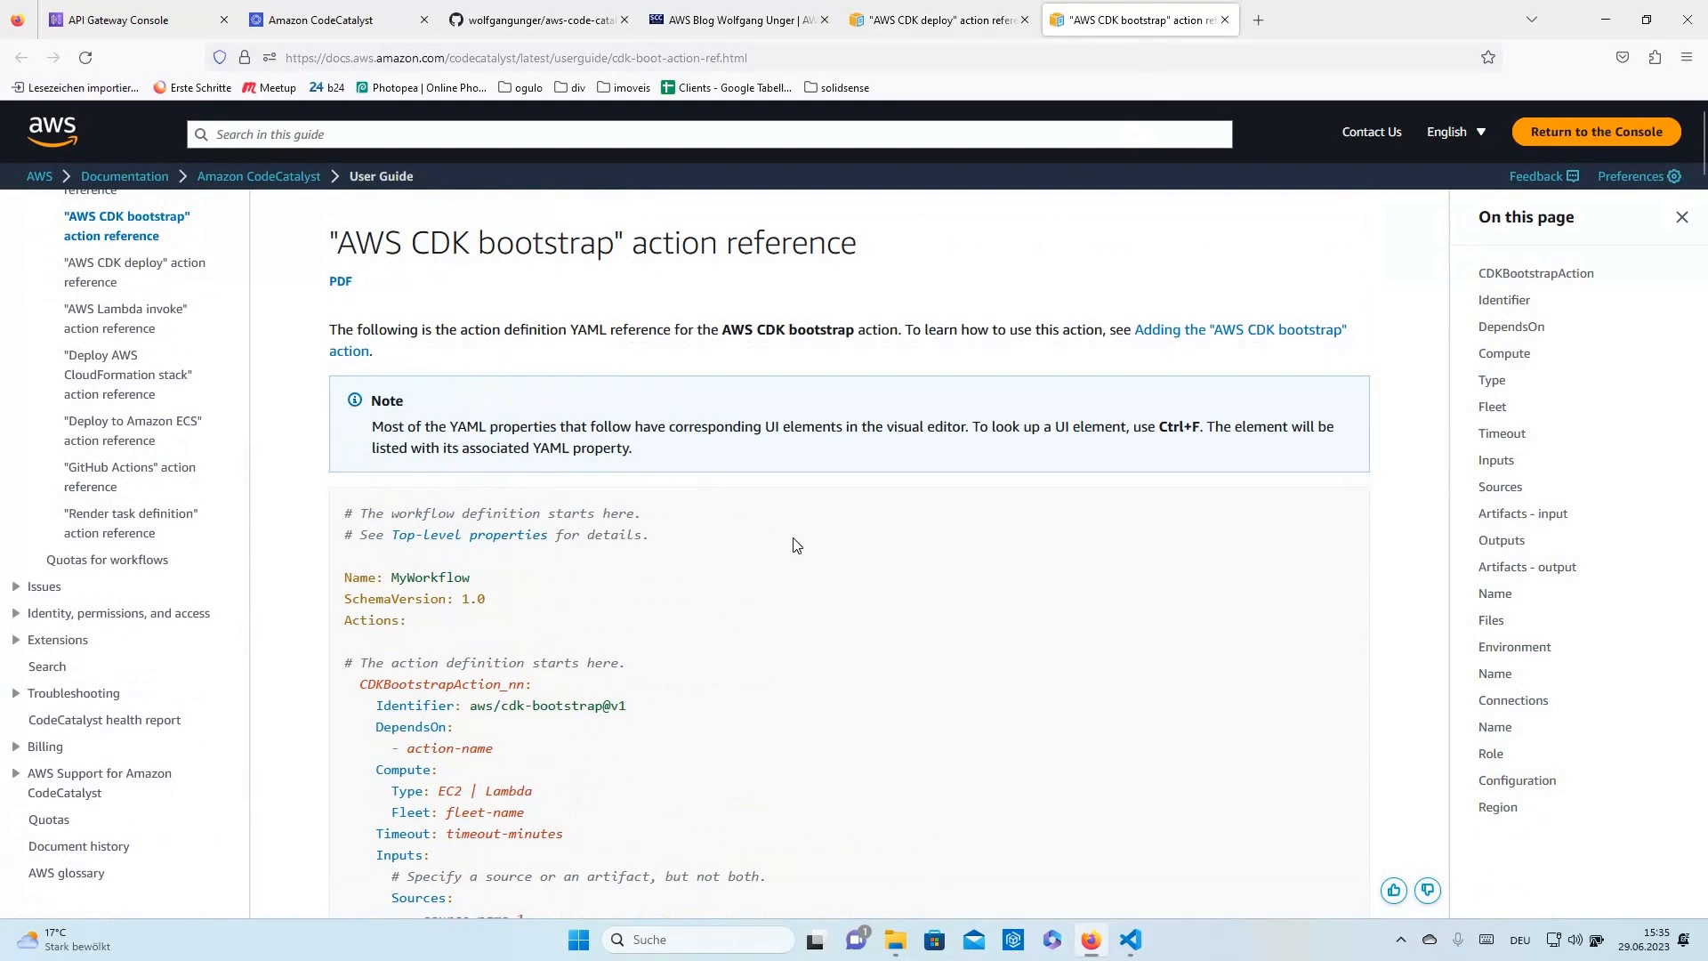
{"action": "scroll", "coordinate": [795, 545], "scroll_direction": "down", "scroll_amount": 2}
{"action": "scroll", "coordinate": [796, 545], "scroll_direction": "down", "scroll_amount": 3}
{"action": "scroll", "coordinate": [747, 533], "scroll_direction": "up", "scroll_amount": 3}
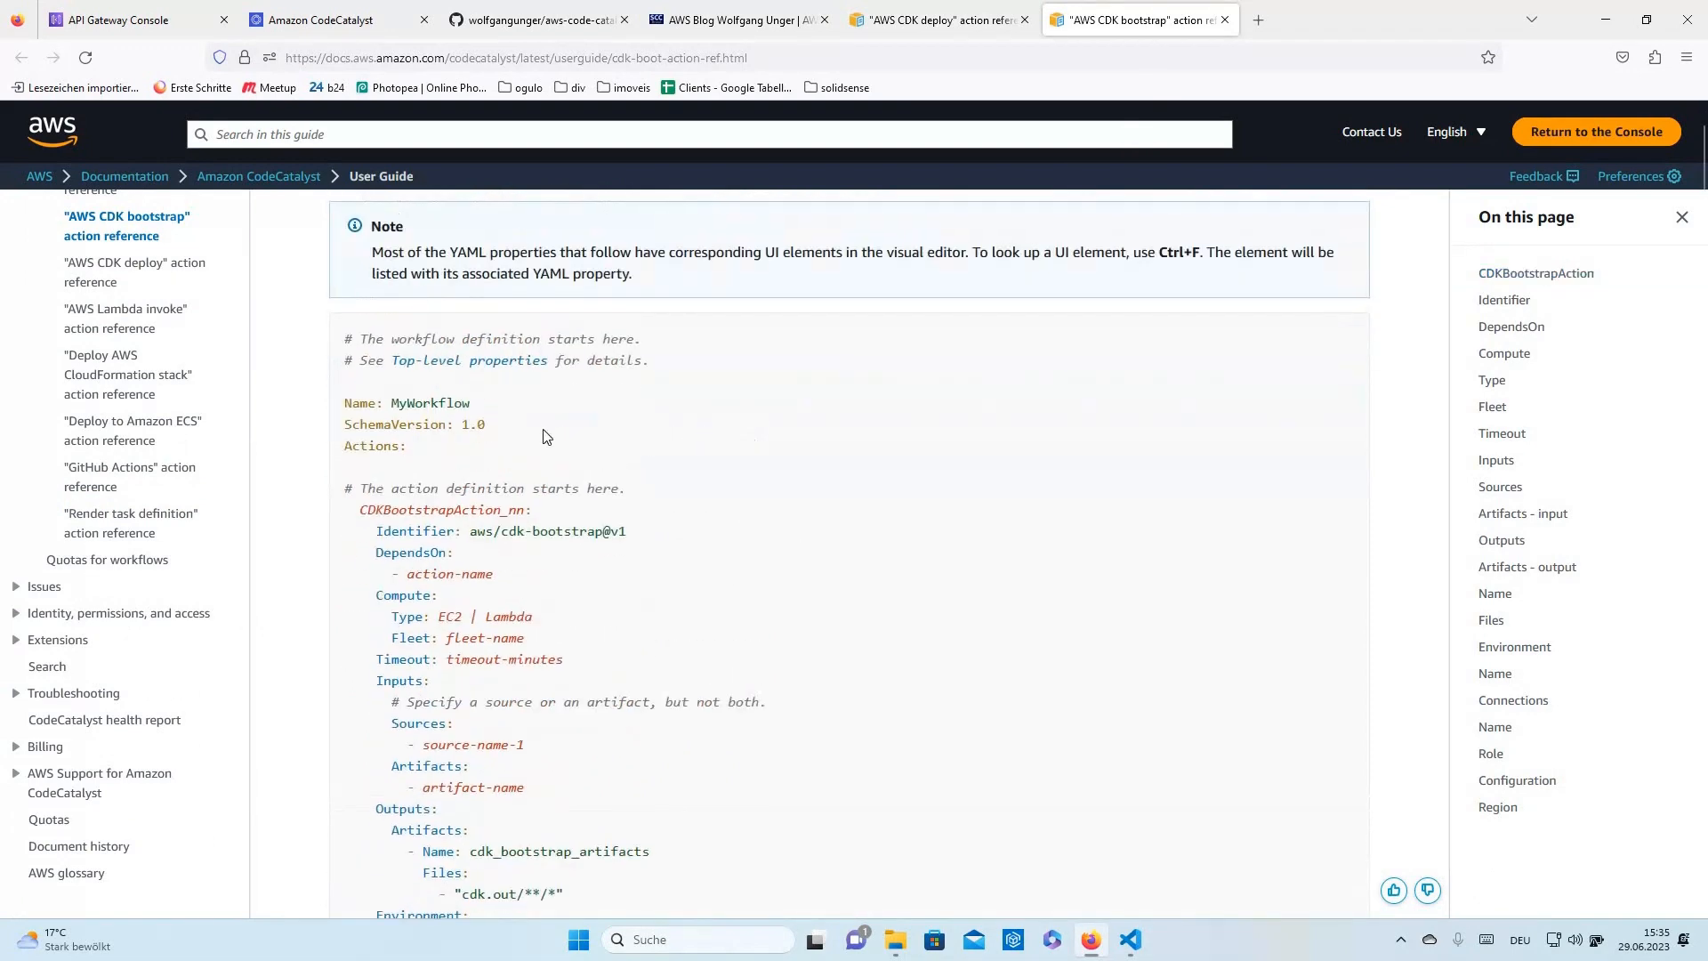
{"action": "scroll", "coordinate": [134, 386], "scroll_direction": "up", "scroll_amount": 3}
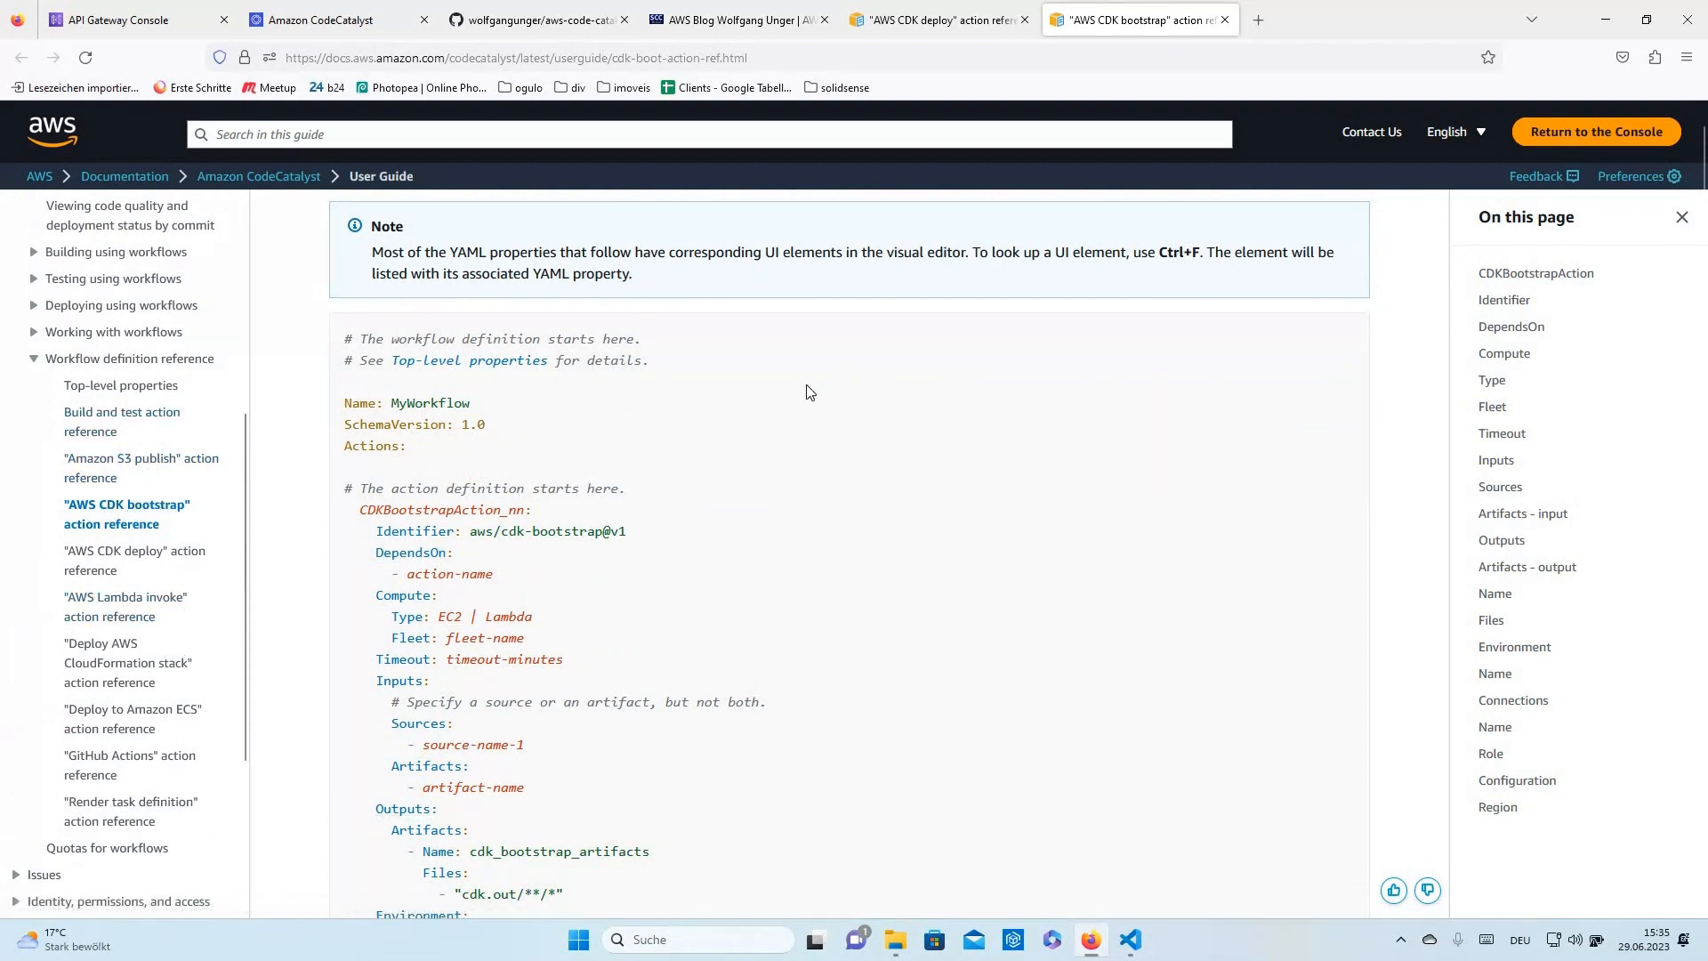
{"action": "left_click", "coordinate": [544, 22]}
- Highlight the BackendCDKBootstrapAction and BackendCDKDeploy lines and the WorkflowSource input in the workflow YAML
{"action": "left_click", "coordinate": [356, 25]}
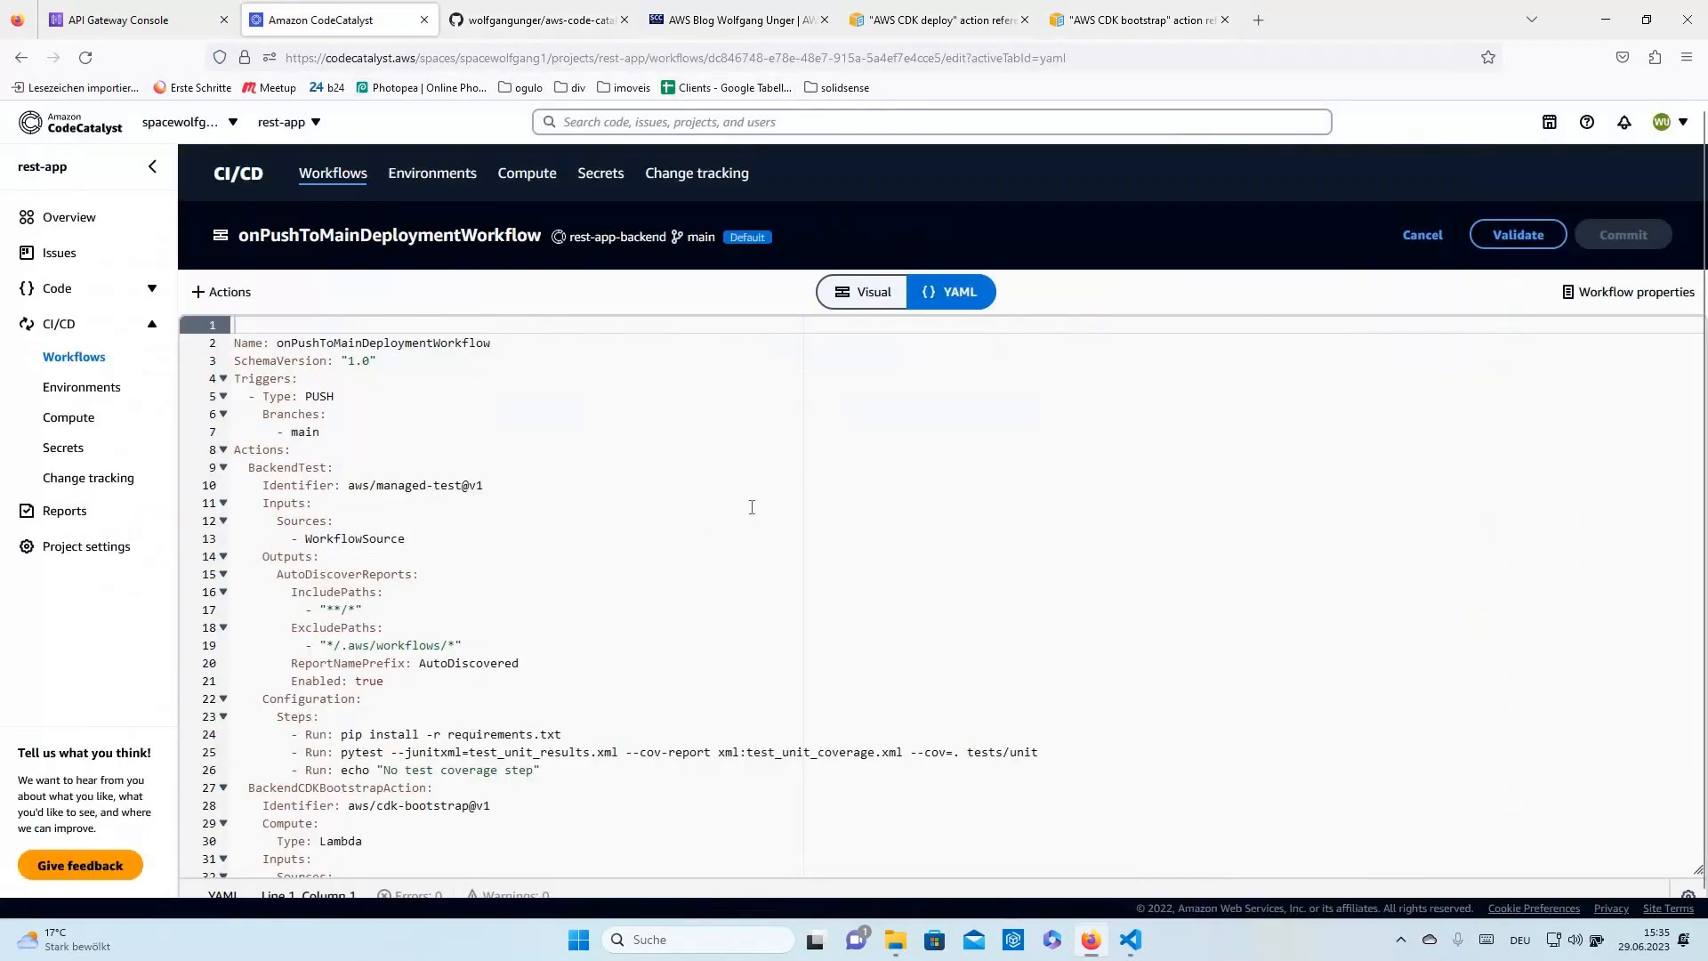
{"action": "scroll", "coordinate": [717, 492], "scroll_direction": "down", "scroll_amount": 4}
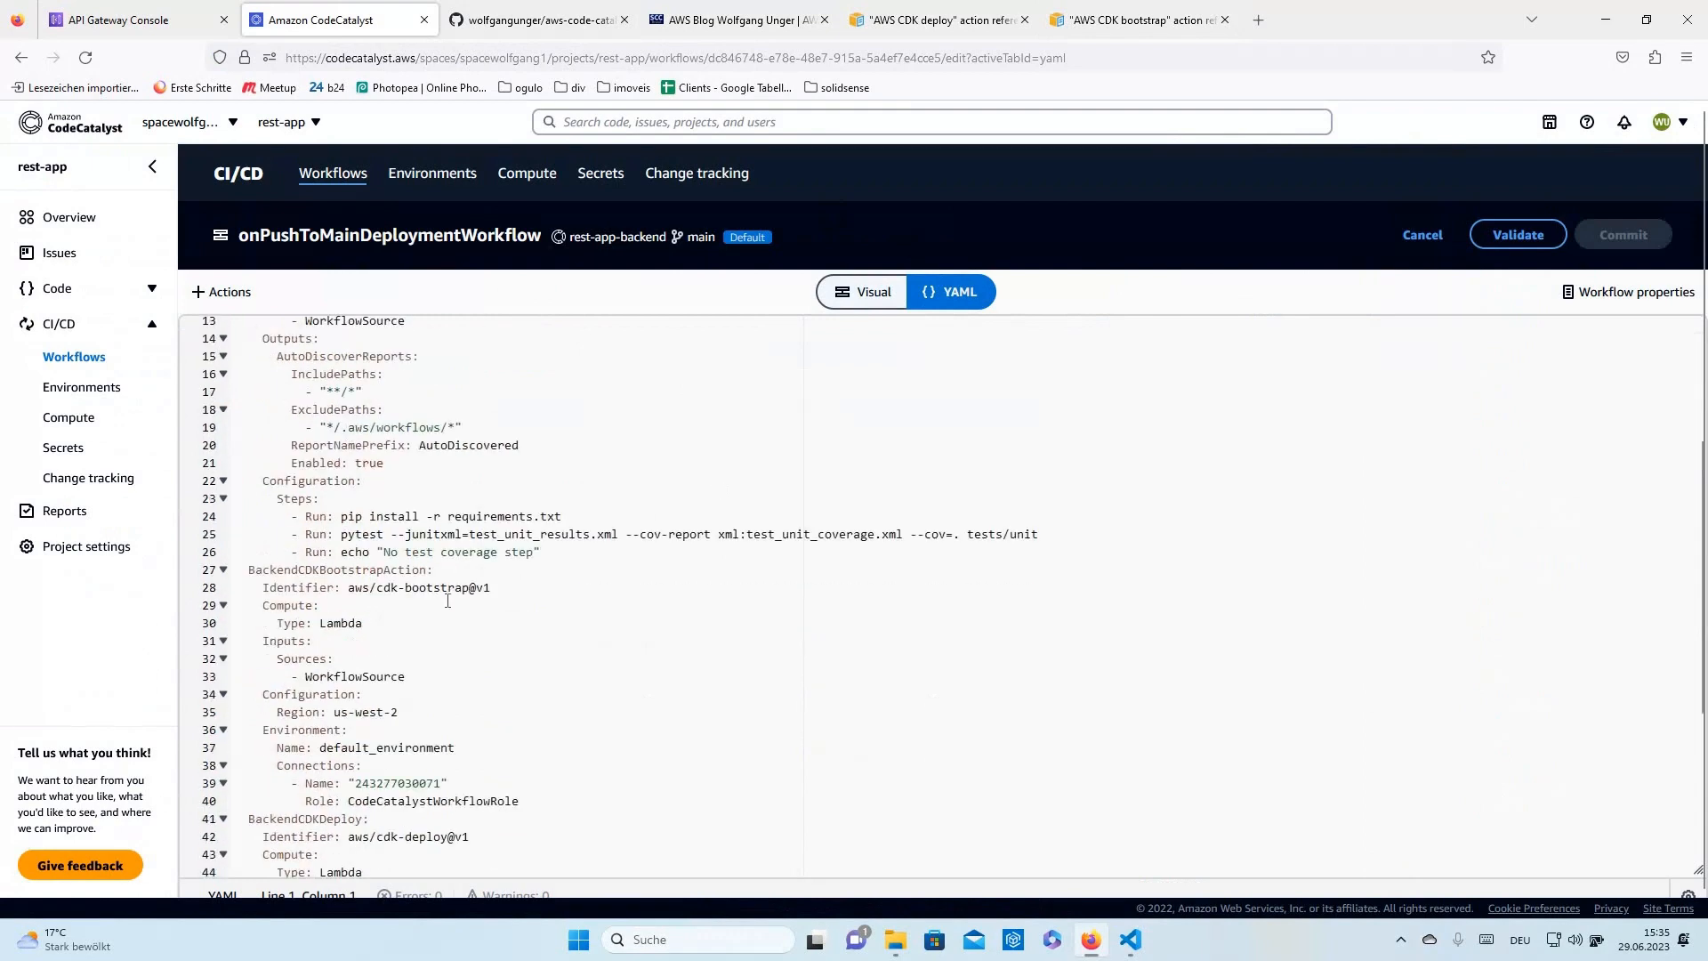
{"action": "left_click_drag", "start_coordinate": [244, 568], "coordinate": [491, 587]}
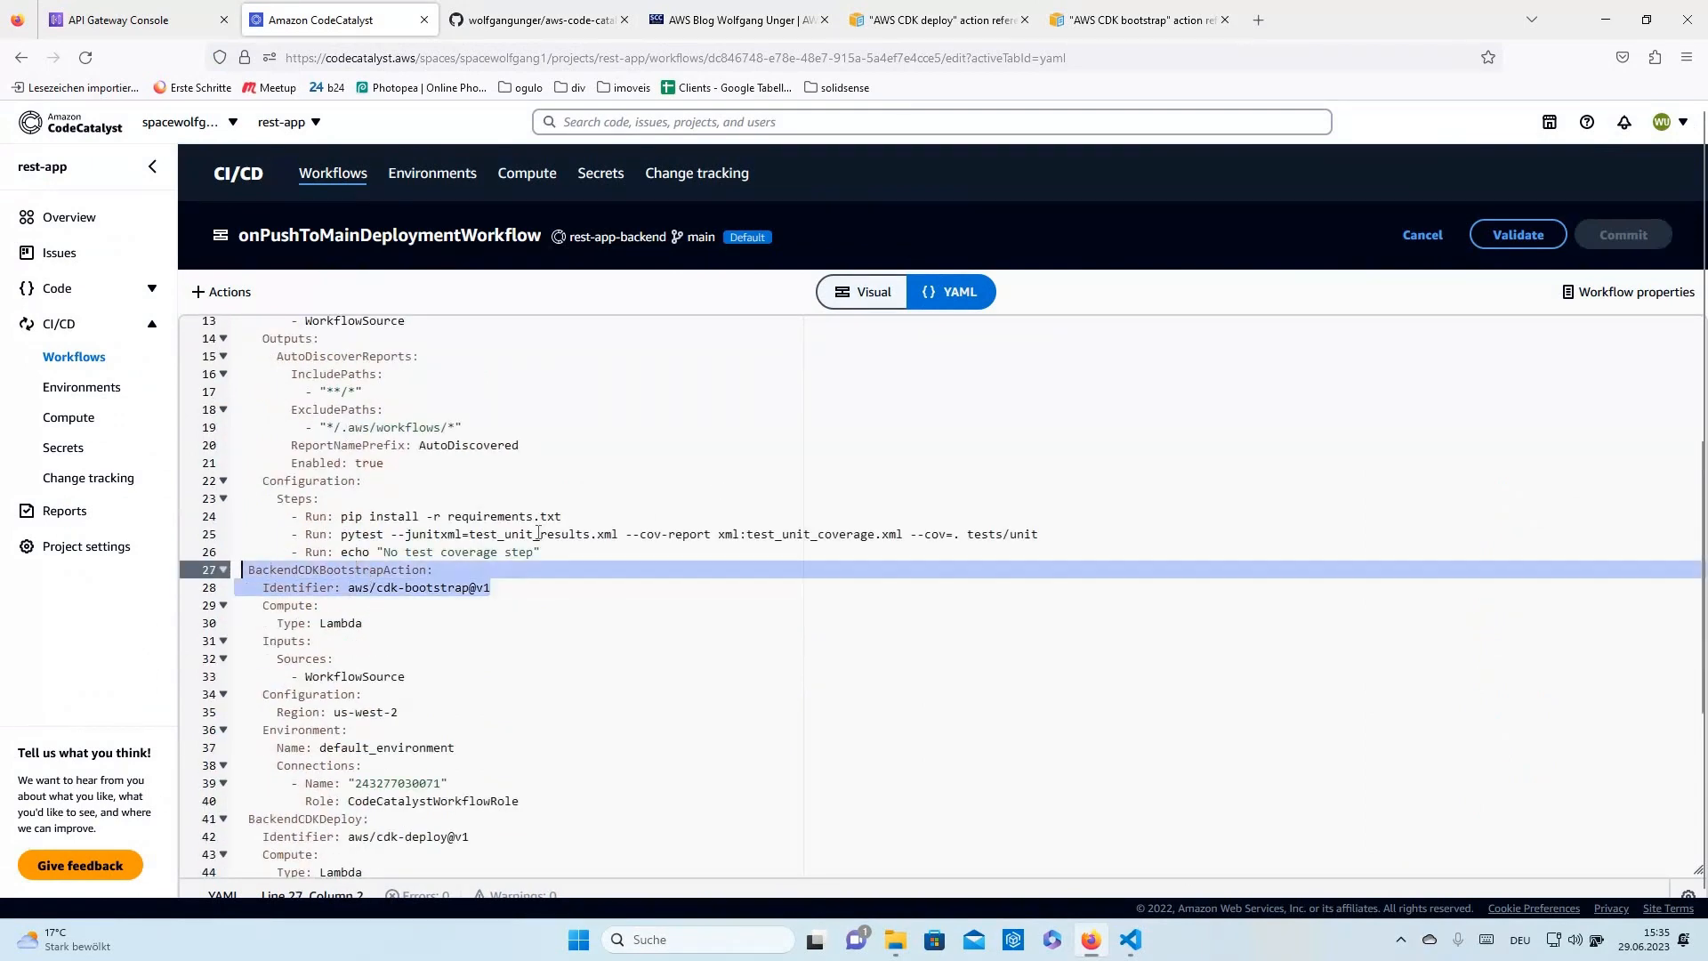
{"action": "scroll", "coordinate": [537, 533], "scroll_direction": "down", "scroll_amount": 4}
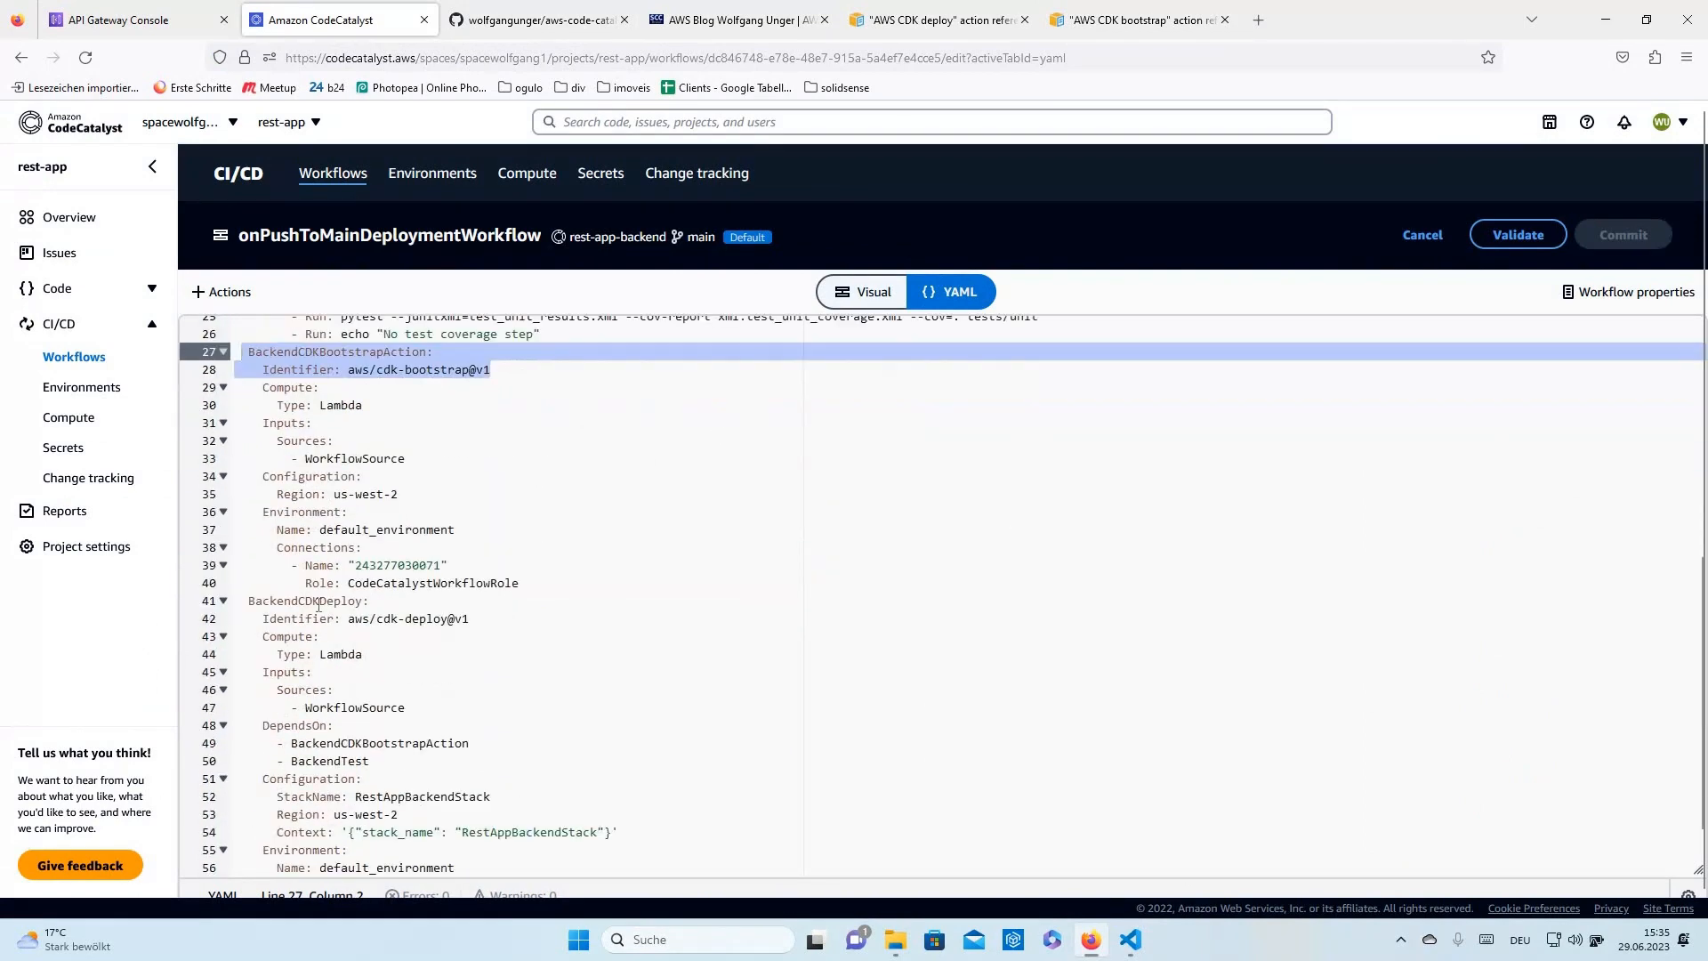
{"action": "left_click_drag", "start_coordinate": [248, 601], "coordinate": [469, 619]}
{"action": "scroll", "coordinate": [347, 638], "scroll_direction": "down", "scroll_amount": 1}
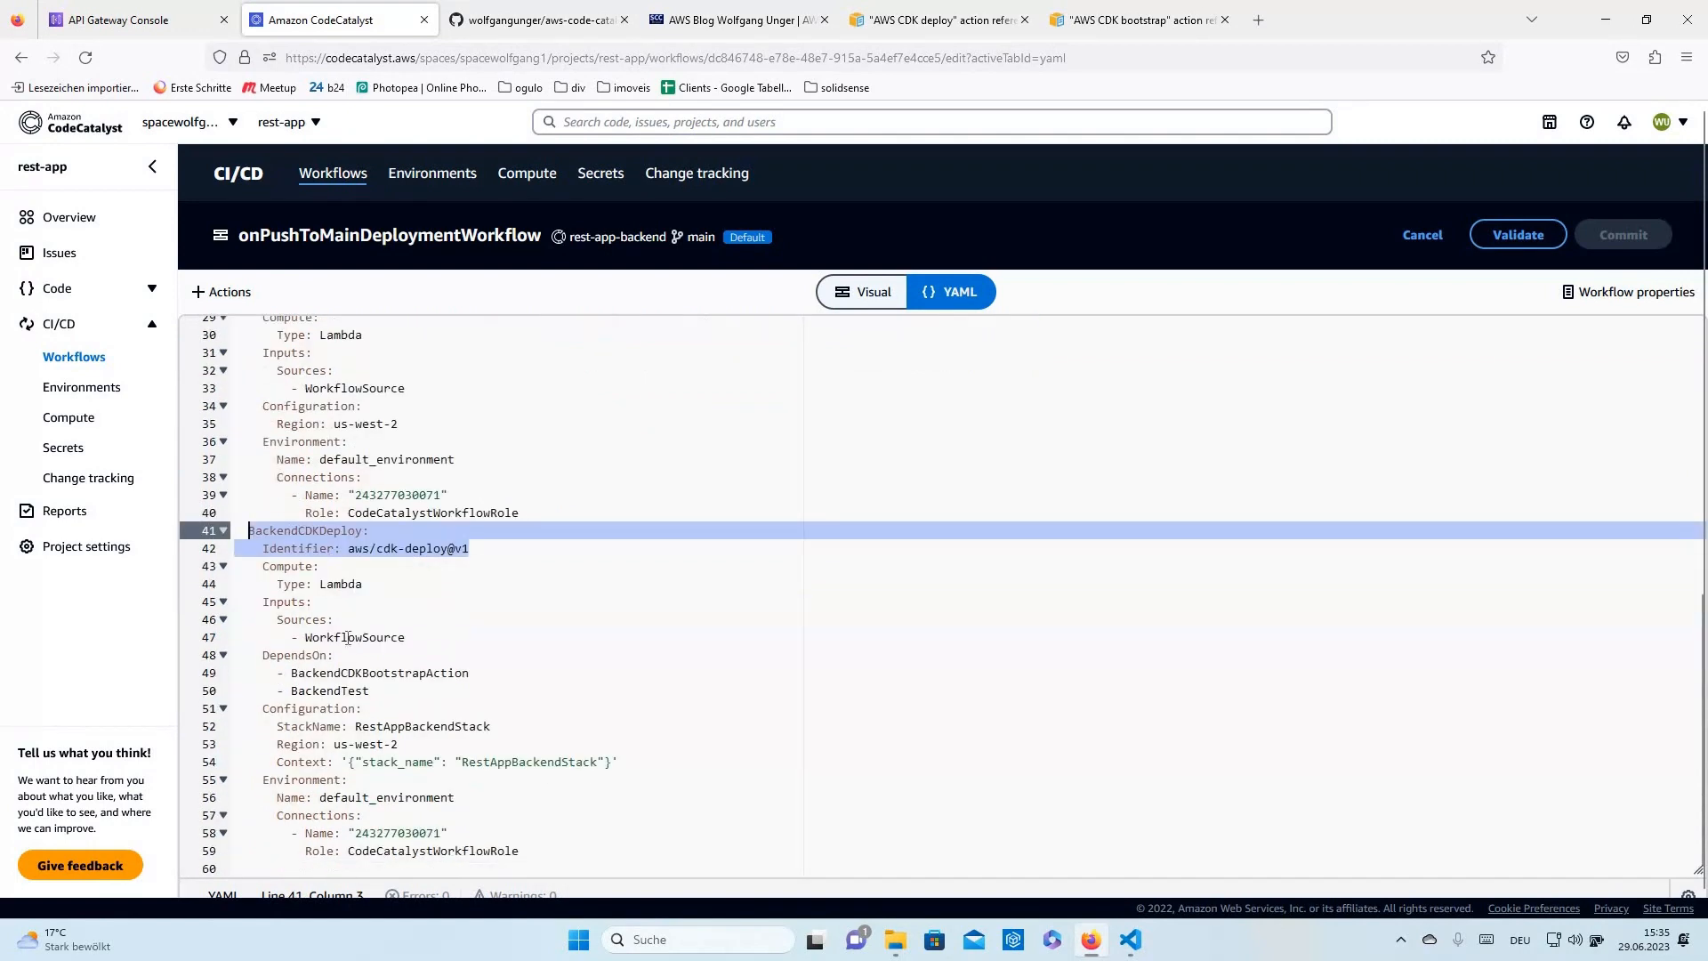
{"action": "double_click", "coordinate": [347, 638]}
{"action": "scroll", "coordinate": [588, 644], "scroll_direction": "down", "scroll_amount": 1}
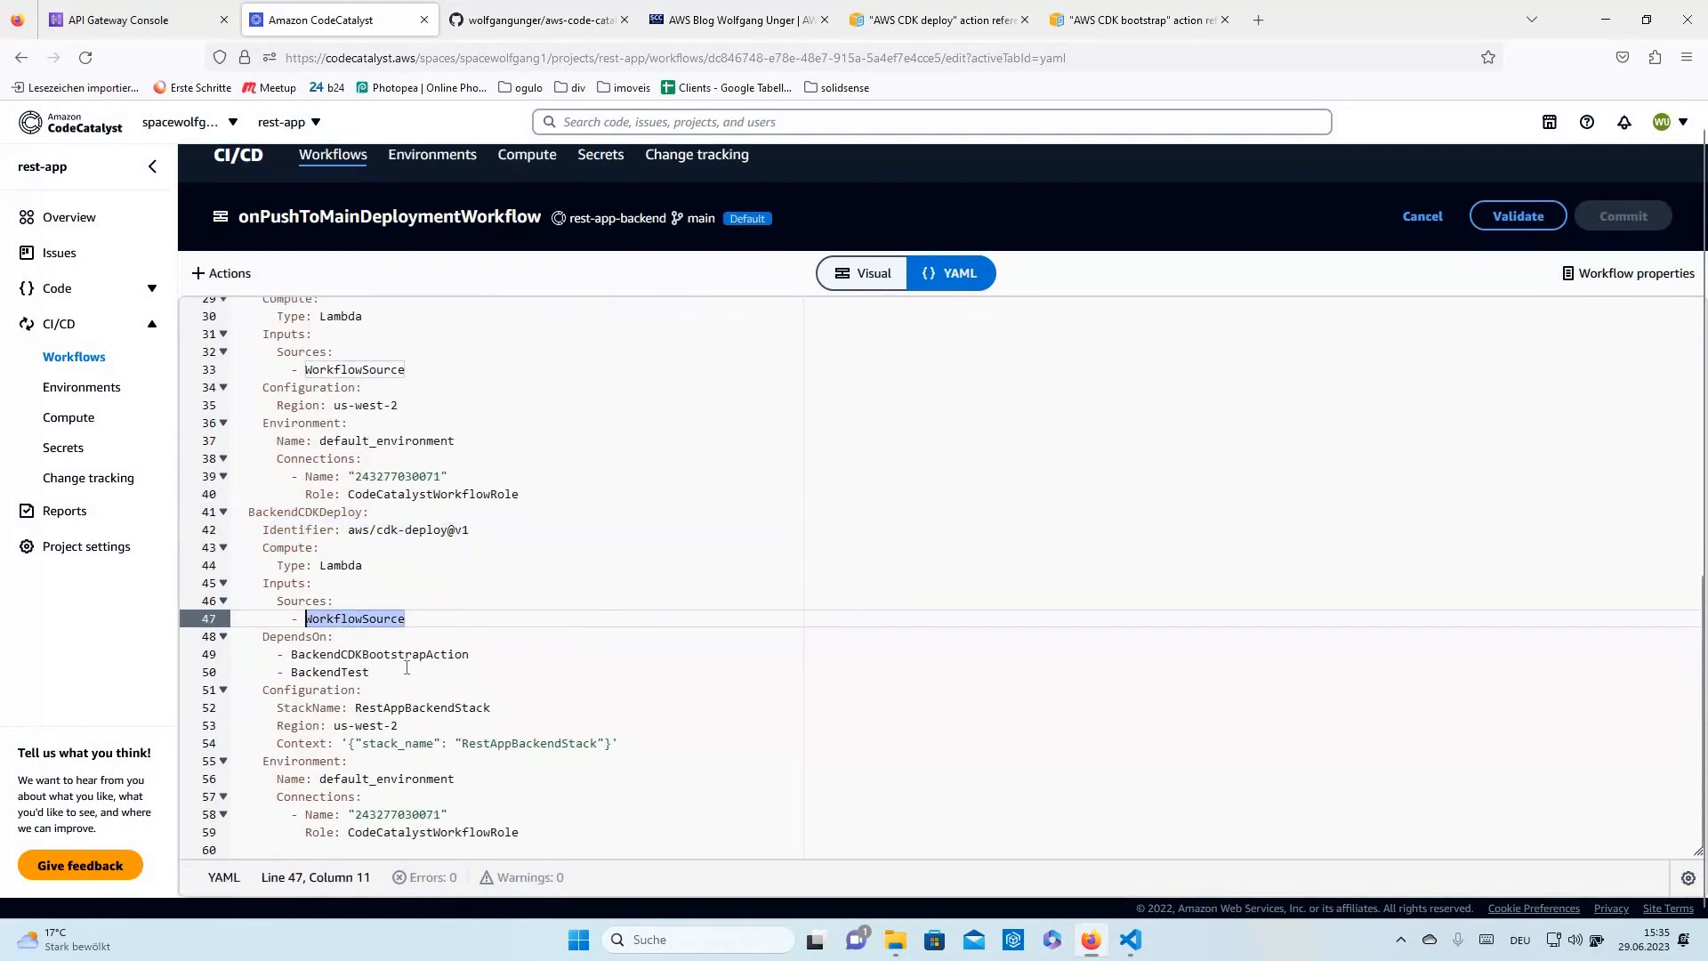
{"action": "scroll", "coordinate": [536, 559], "scroll_direction": "up", "scroll_amount": 4}
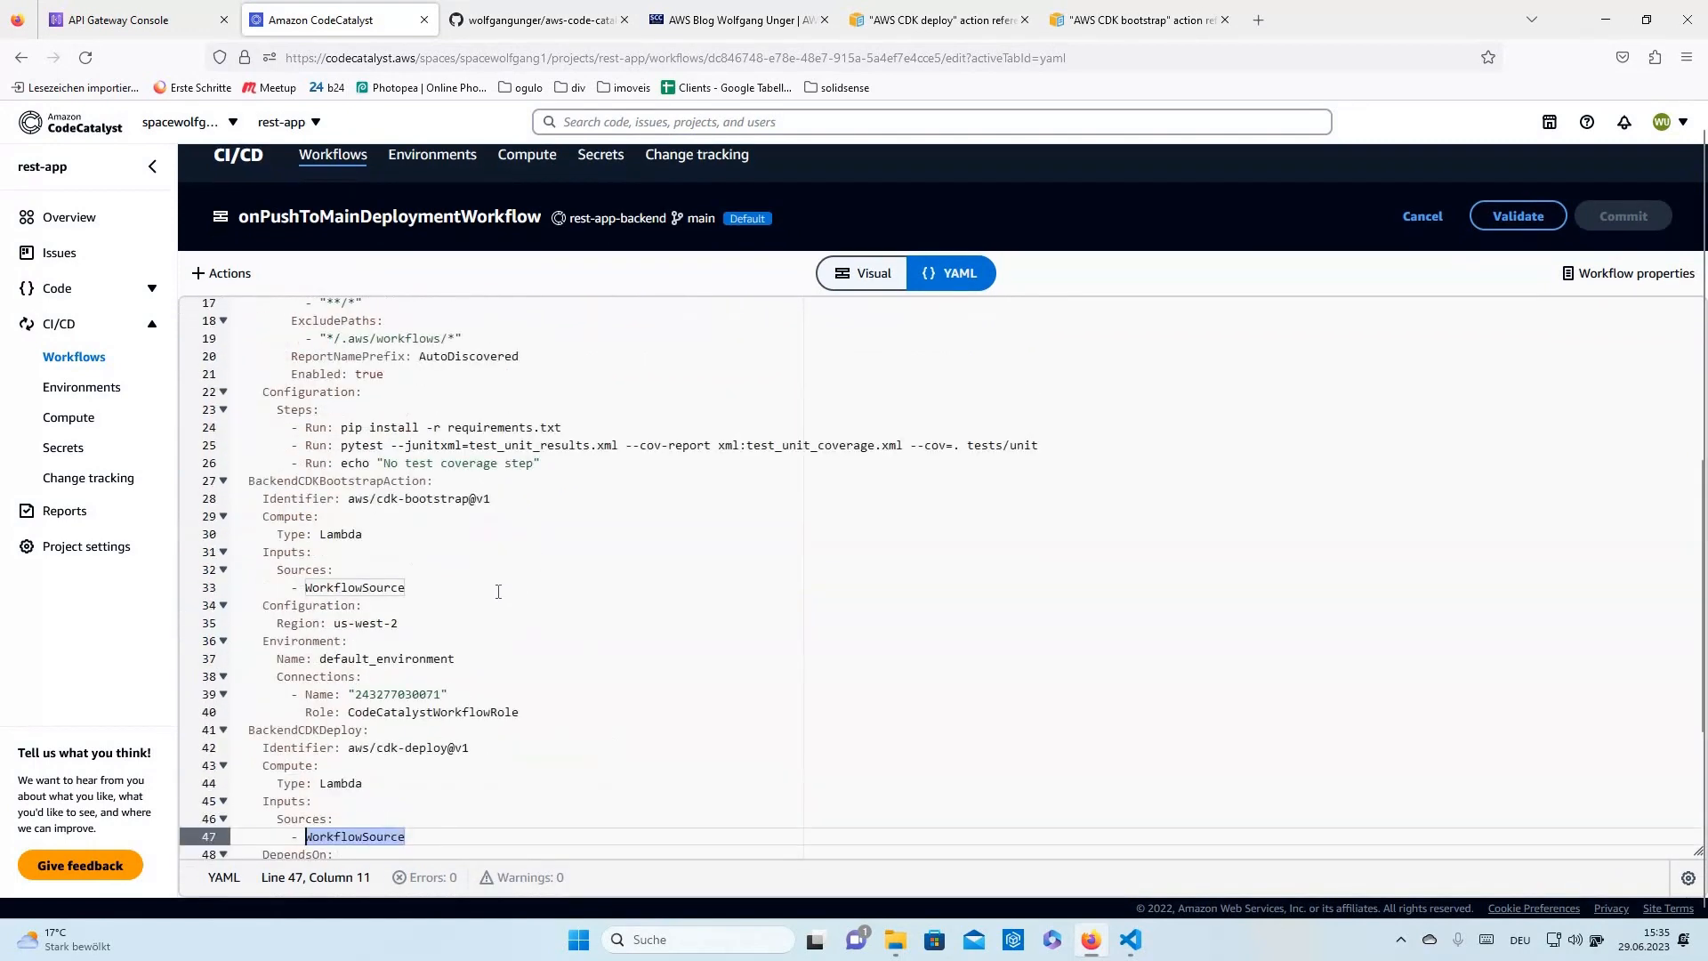
{"action": "scroll", "coordinate": [498, 591], "scroll_direction": "up", "scroll_amount": 5}
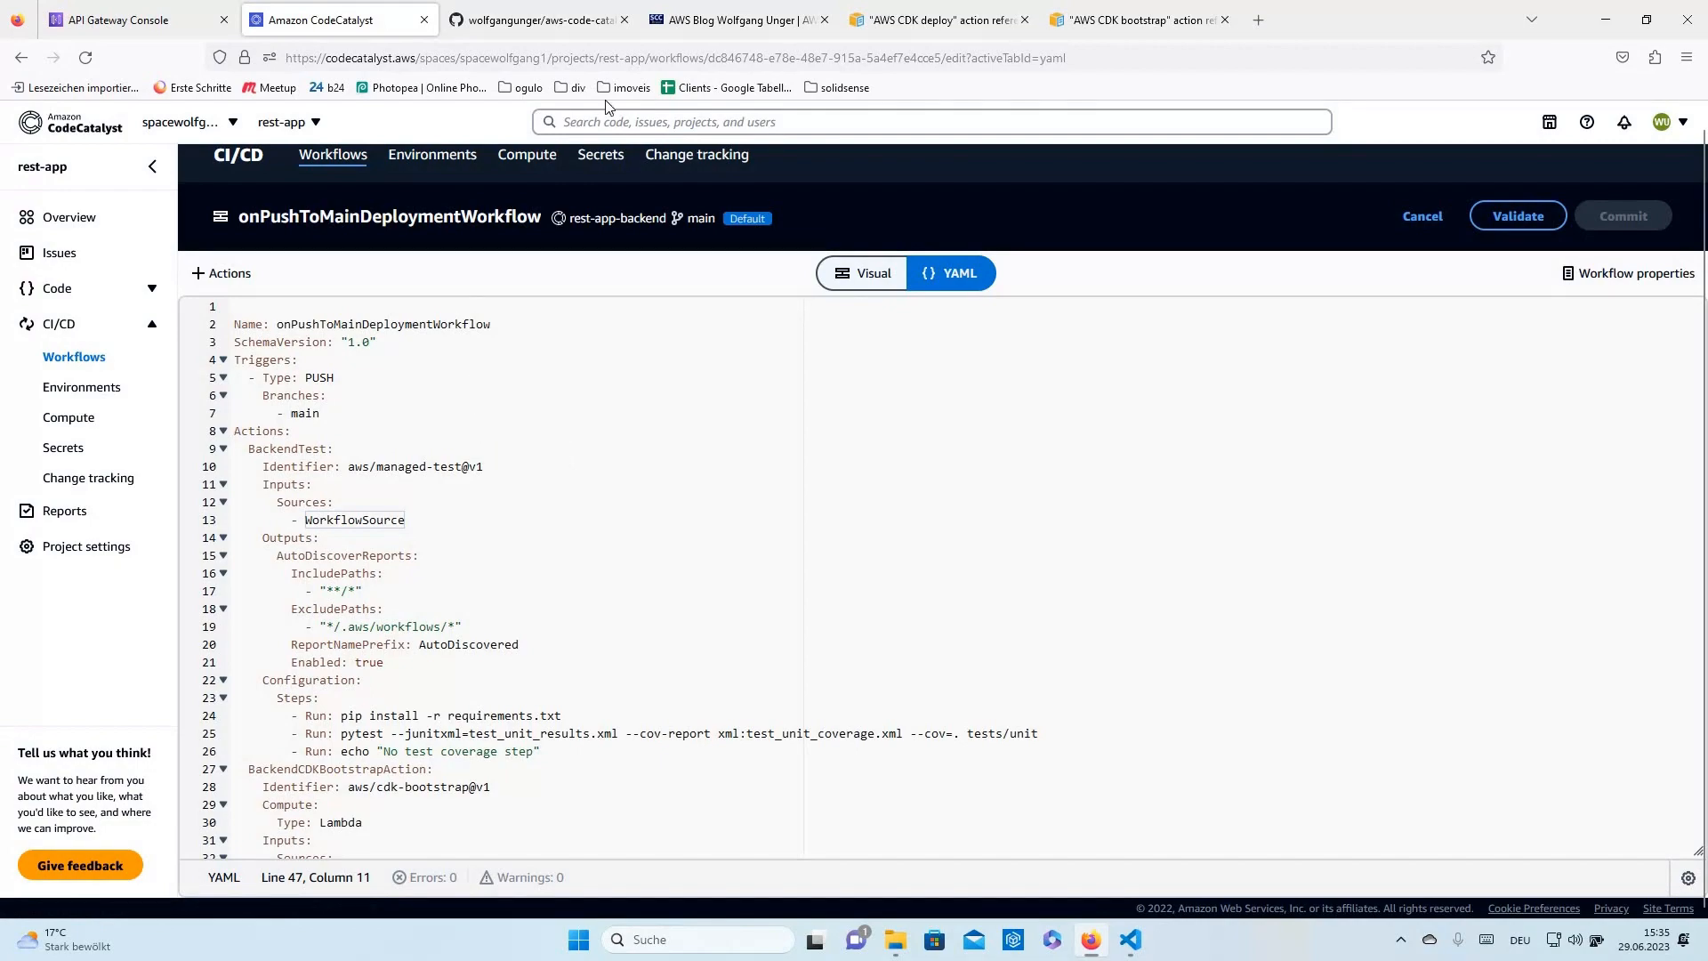
{"action": "left_click", "coordinate": [746, 20]}
{"action": "scroll", "coordinate": [698, 445], "scroll_direction": "up", "scroll_amount": 7}
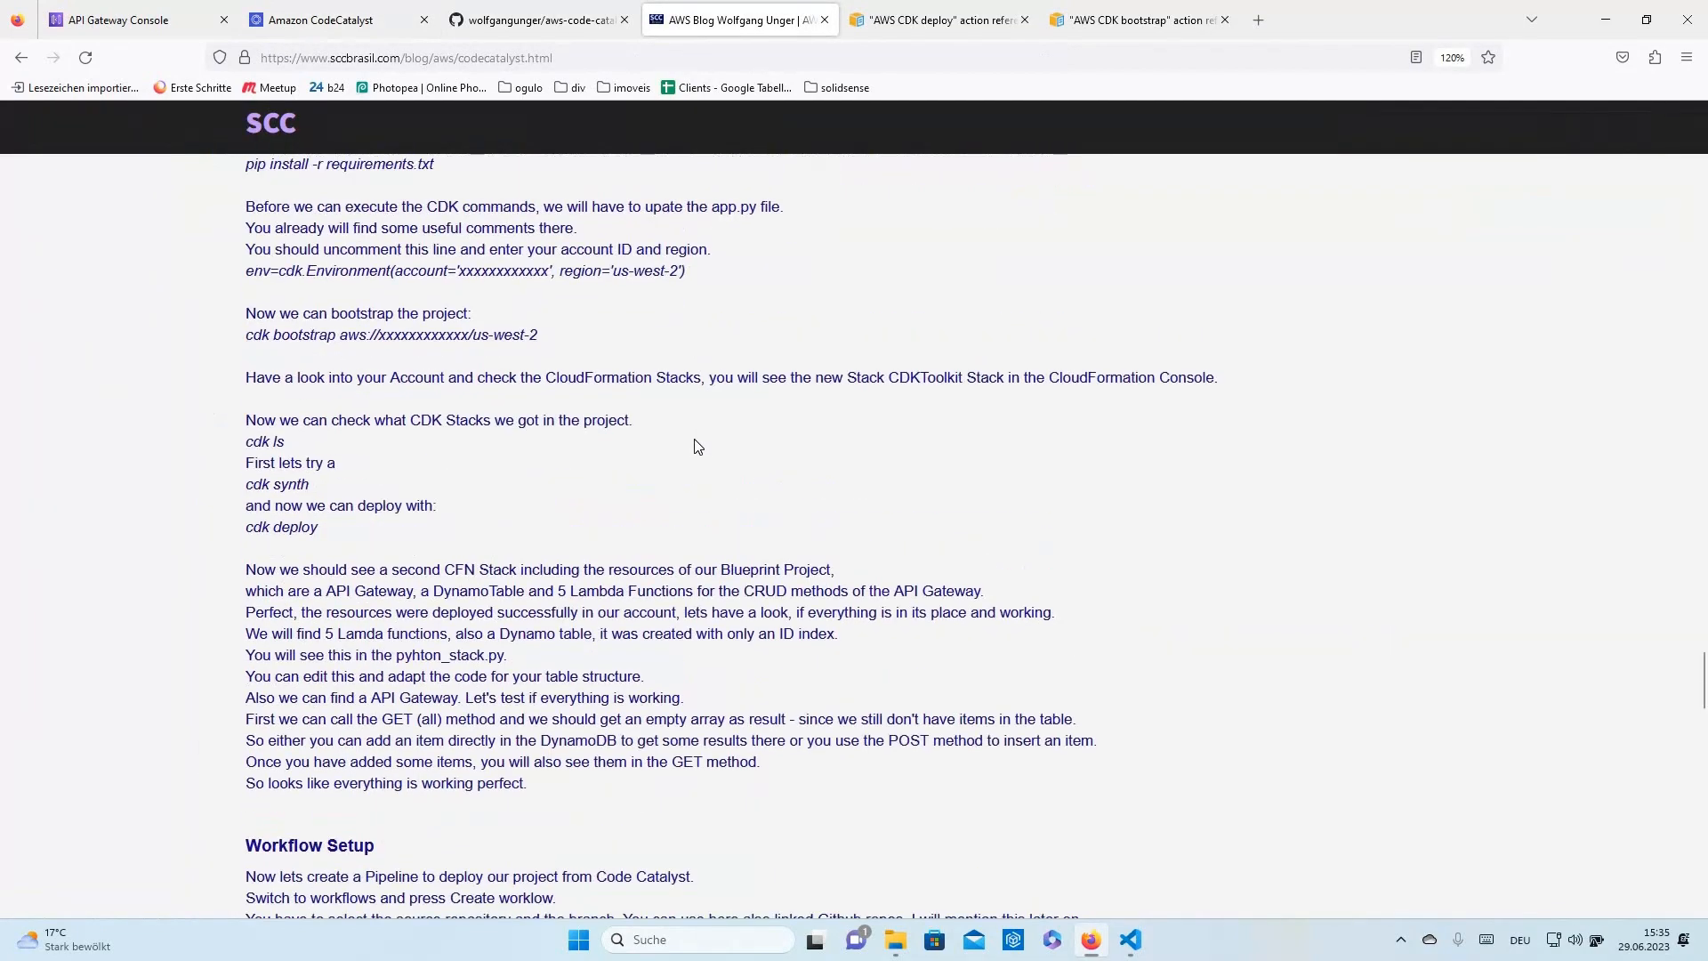
{"action": "scroll", "coordinate": [697, 445], "scroll_direction": "up", "scroll_amount": 20}
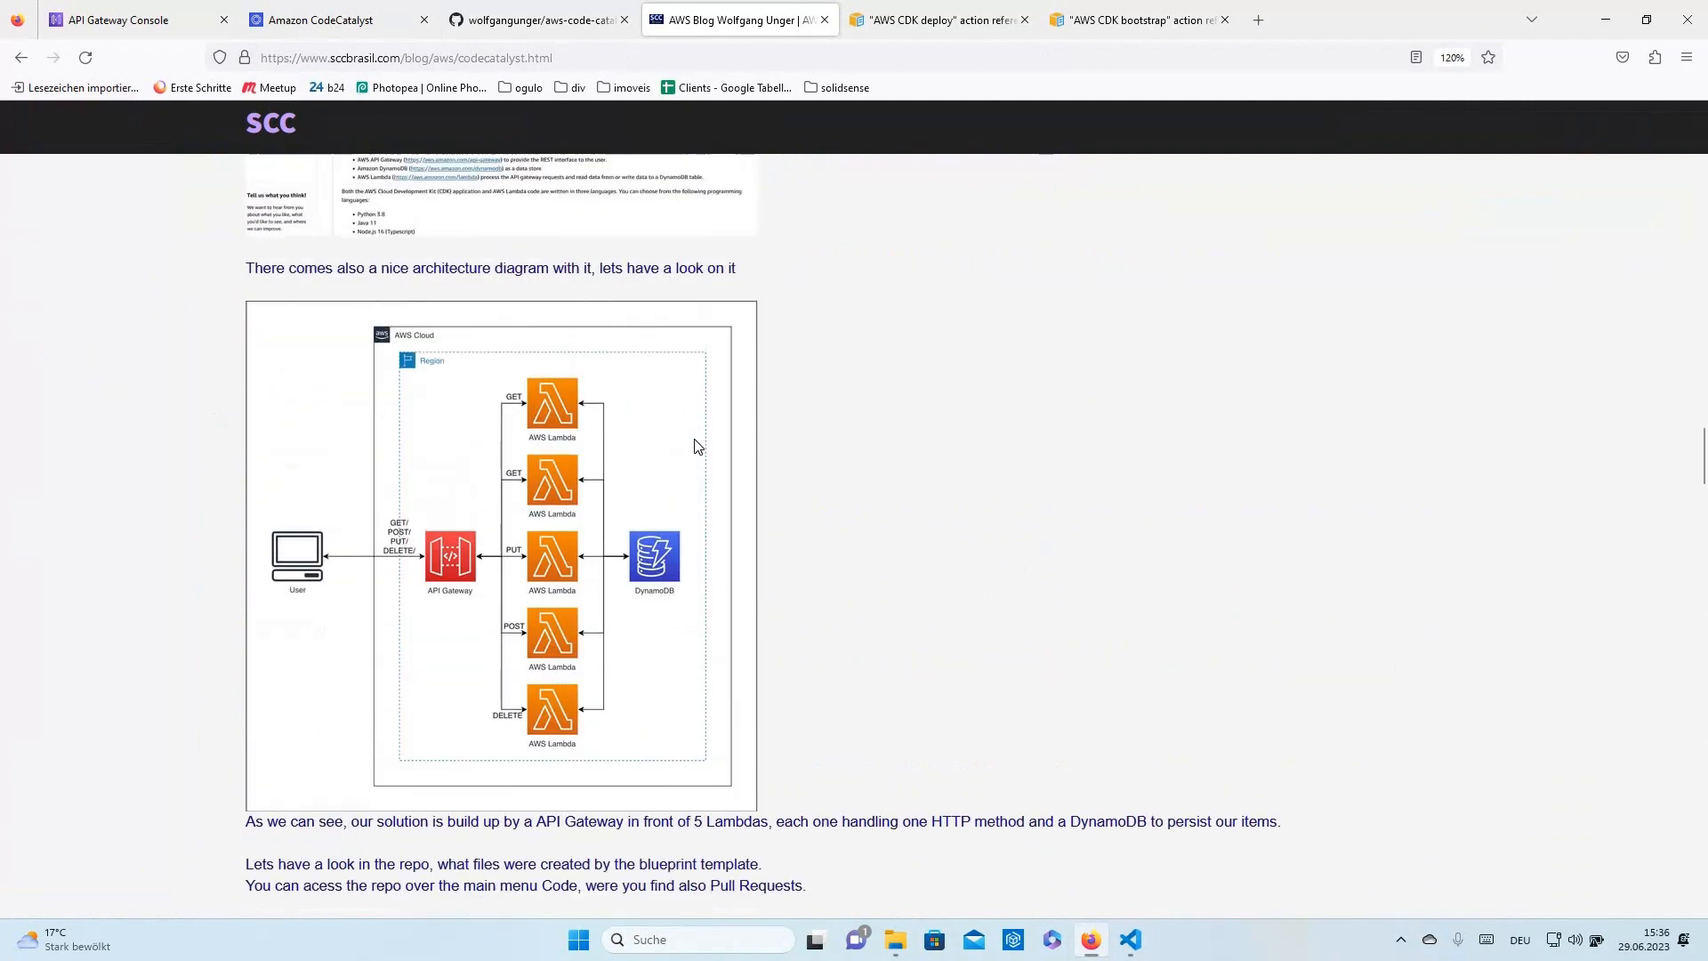
{"action": "scroll", "coordinate": [698, 446], "scroll_direction": "up", "scroll_amount": 20}
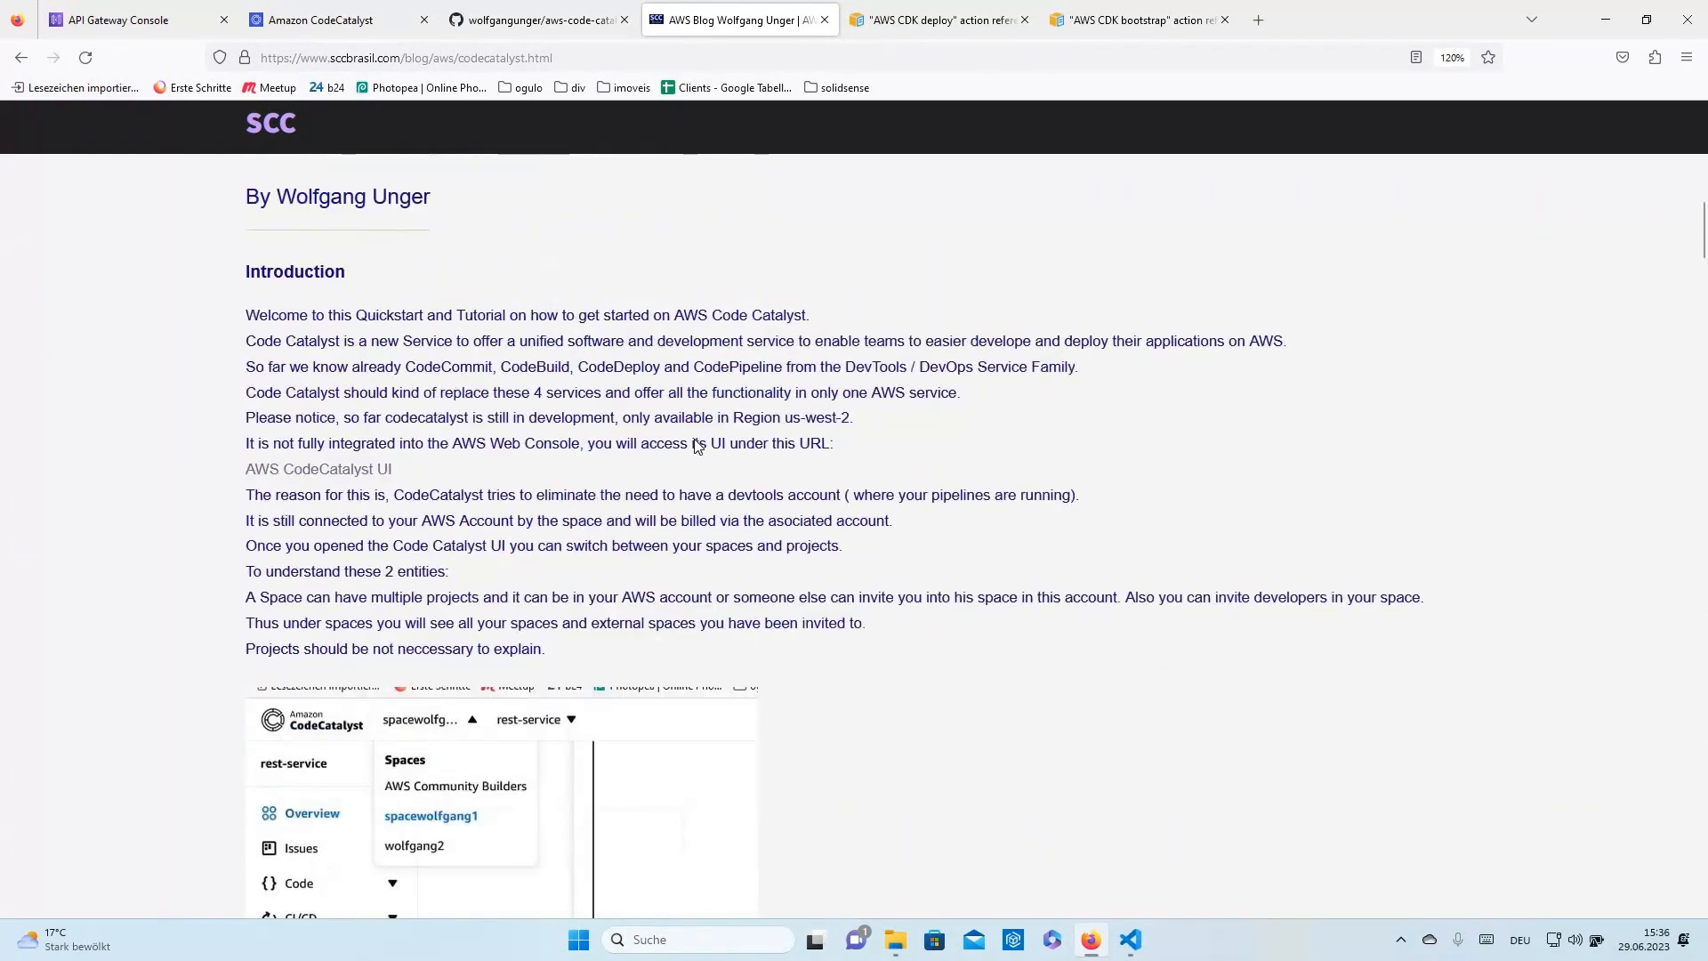
{"action": "scroll", "coordinate": [699, 445], "scroll_direction": "up", "scroll_amount": 5}
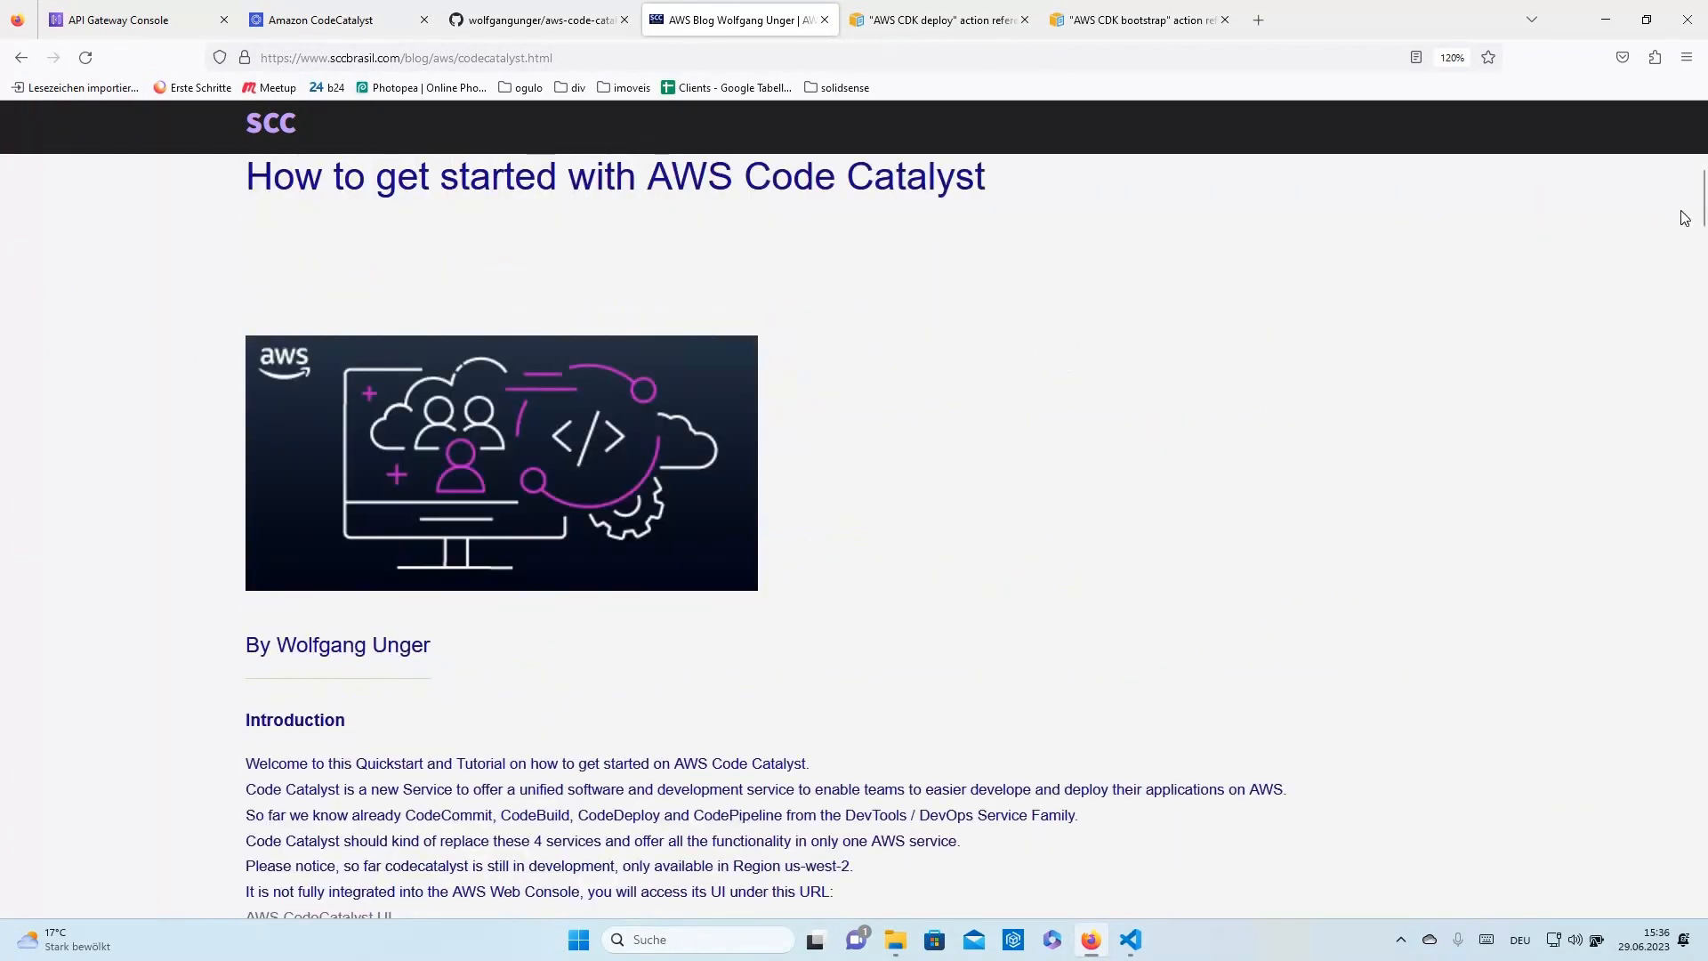
{"action": "scroll", "coordinate": [1673, 379], "scroll_direction": "down", "scroll_amount": 20}
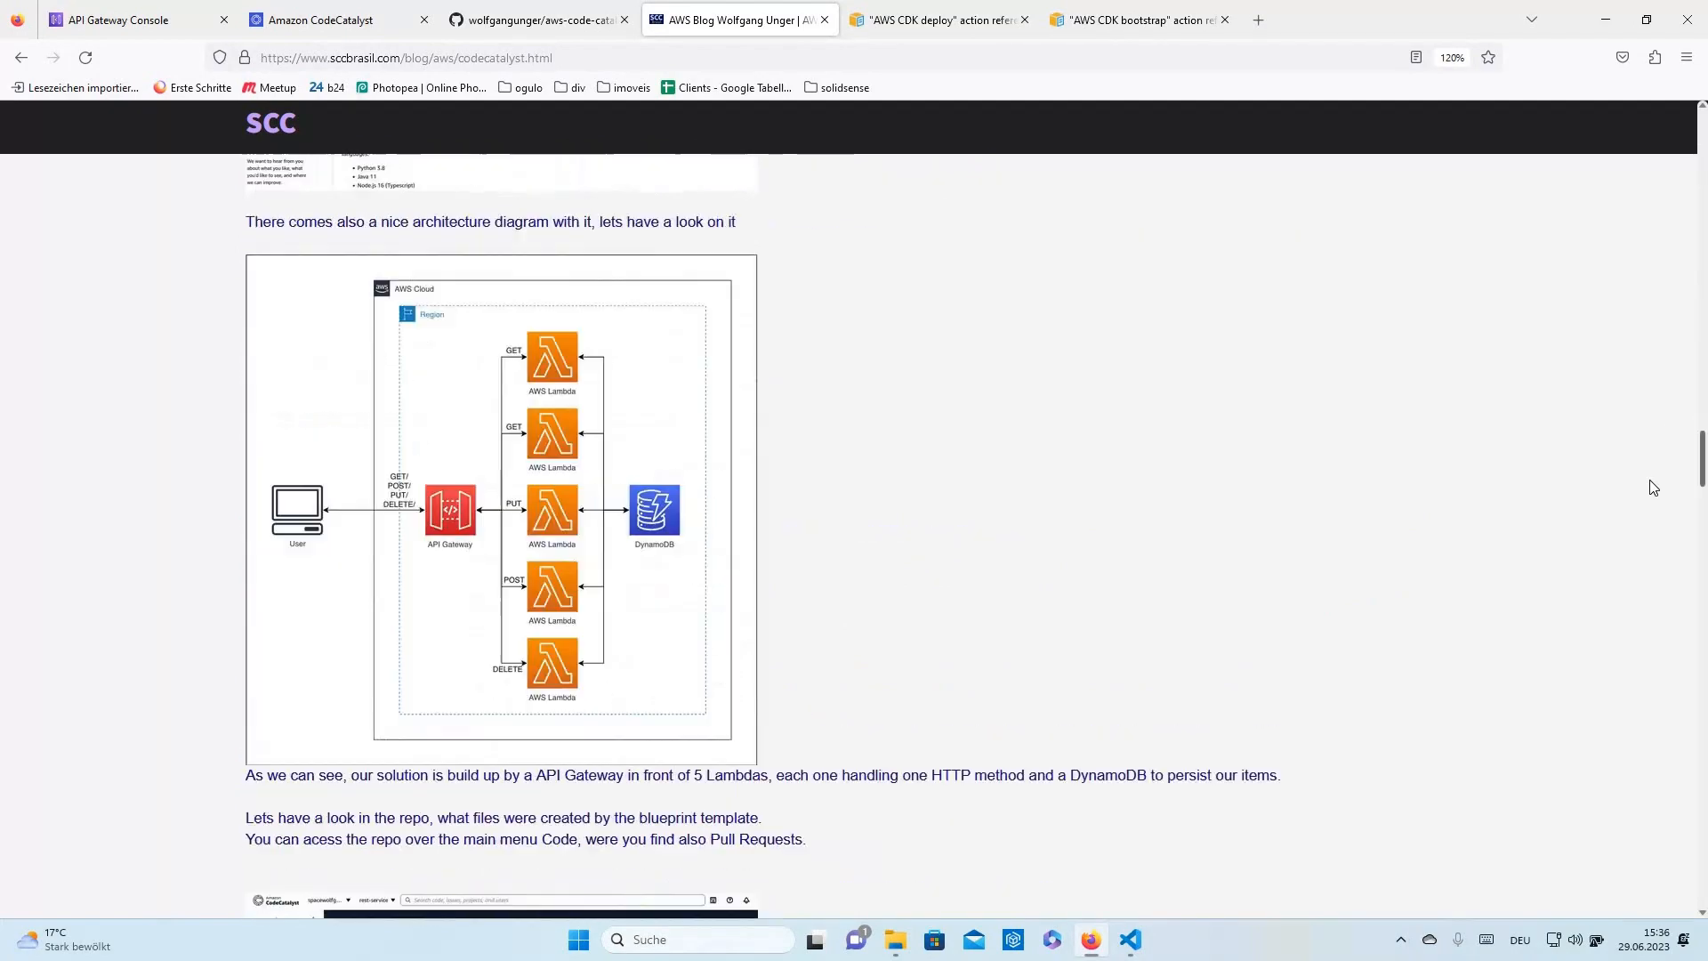
{"action": "scroll", "coordinate": [1640, 637], "scroll_direction": "up", "scroll_amount": 20}
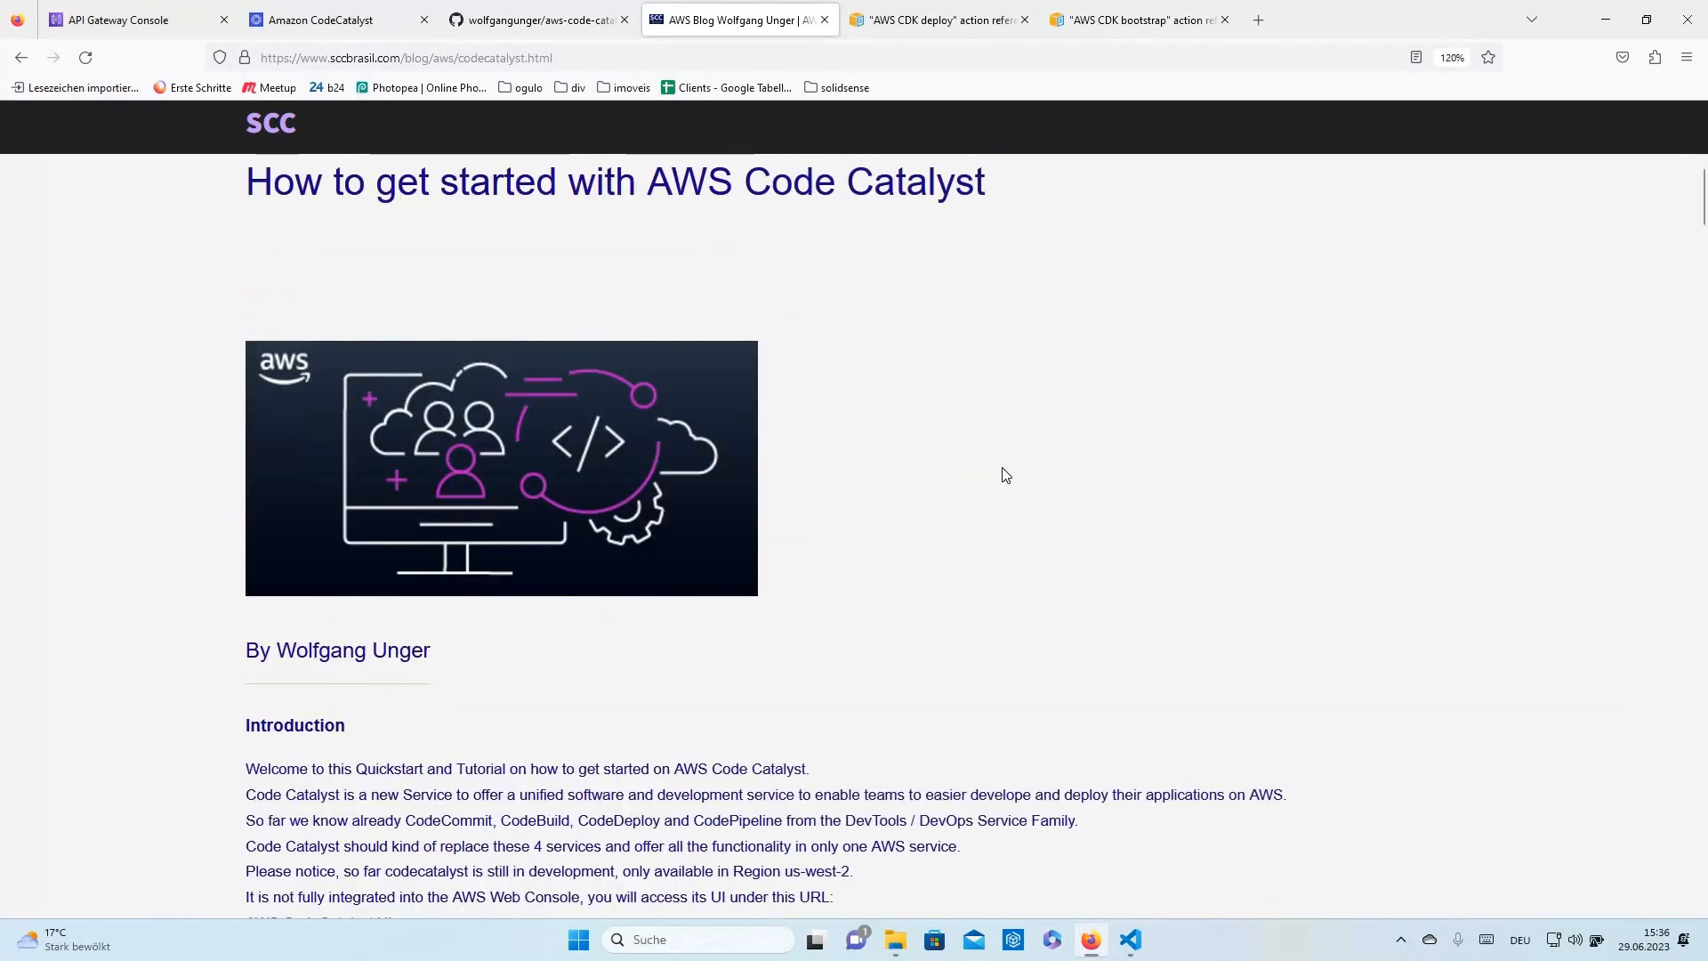
{"action": "scroll", "coordinate": [1043, 473], "scroll_direction": "up", "scroll_amount": 6}
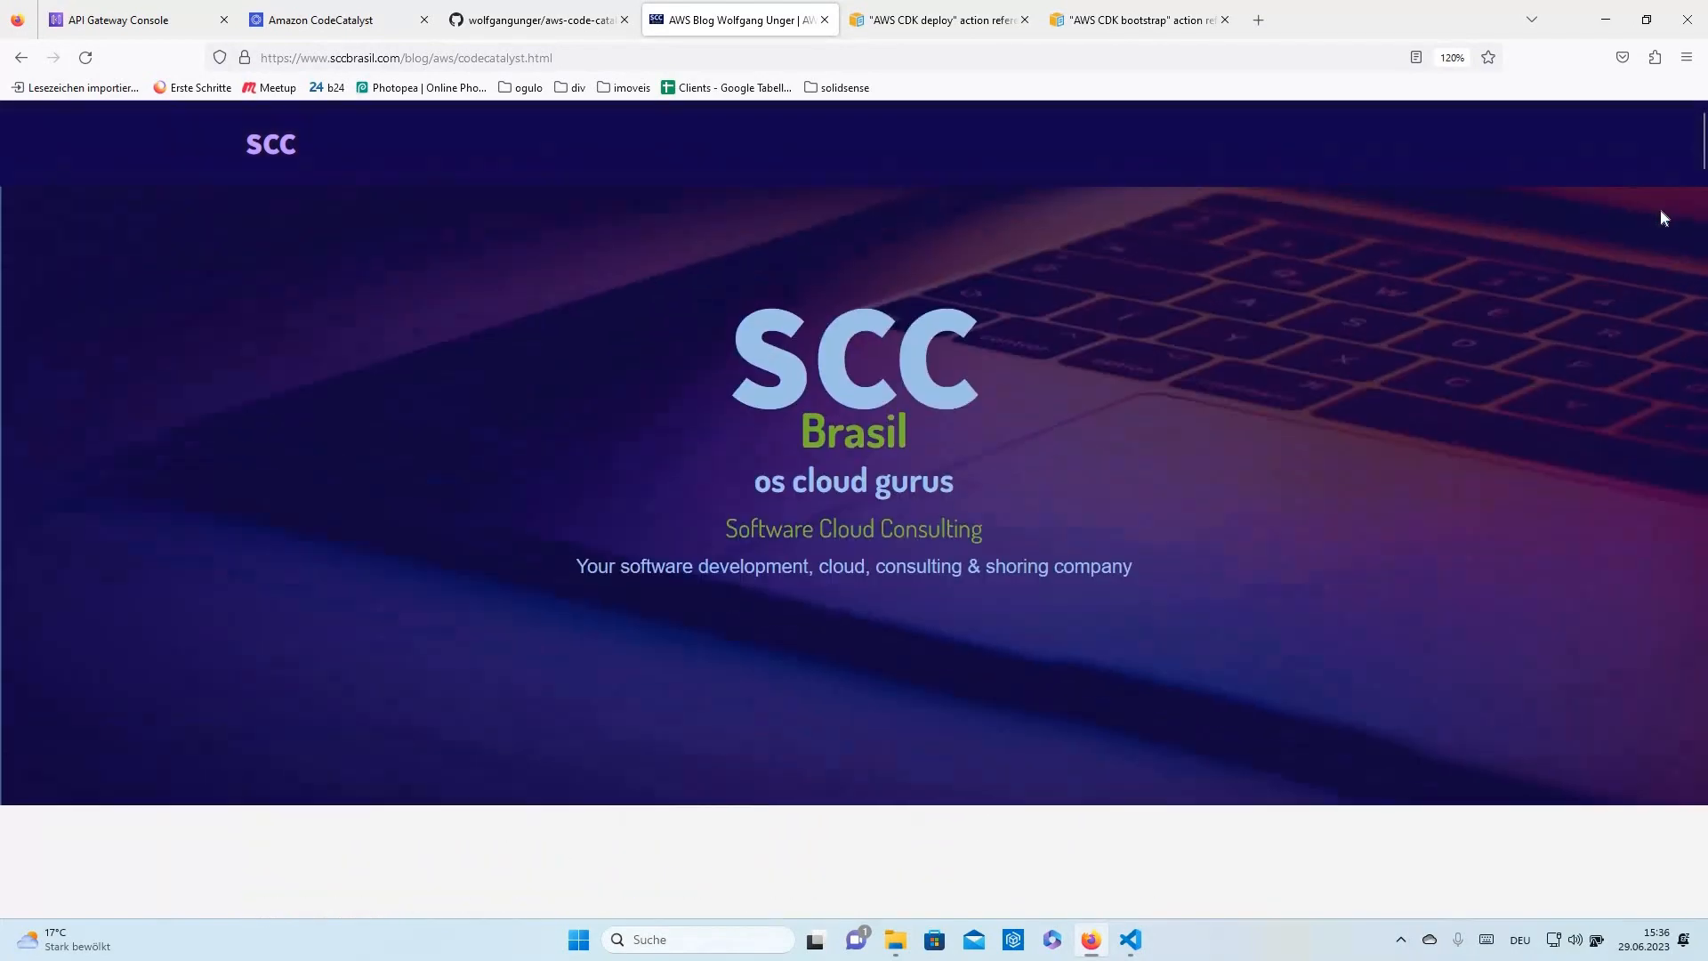
{"action": "scroll", "coordinate": [1682, 204], "scroll_direction": "down", "scroll_amount": 4}
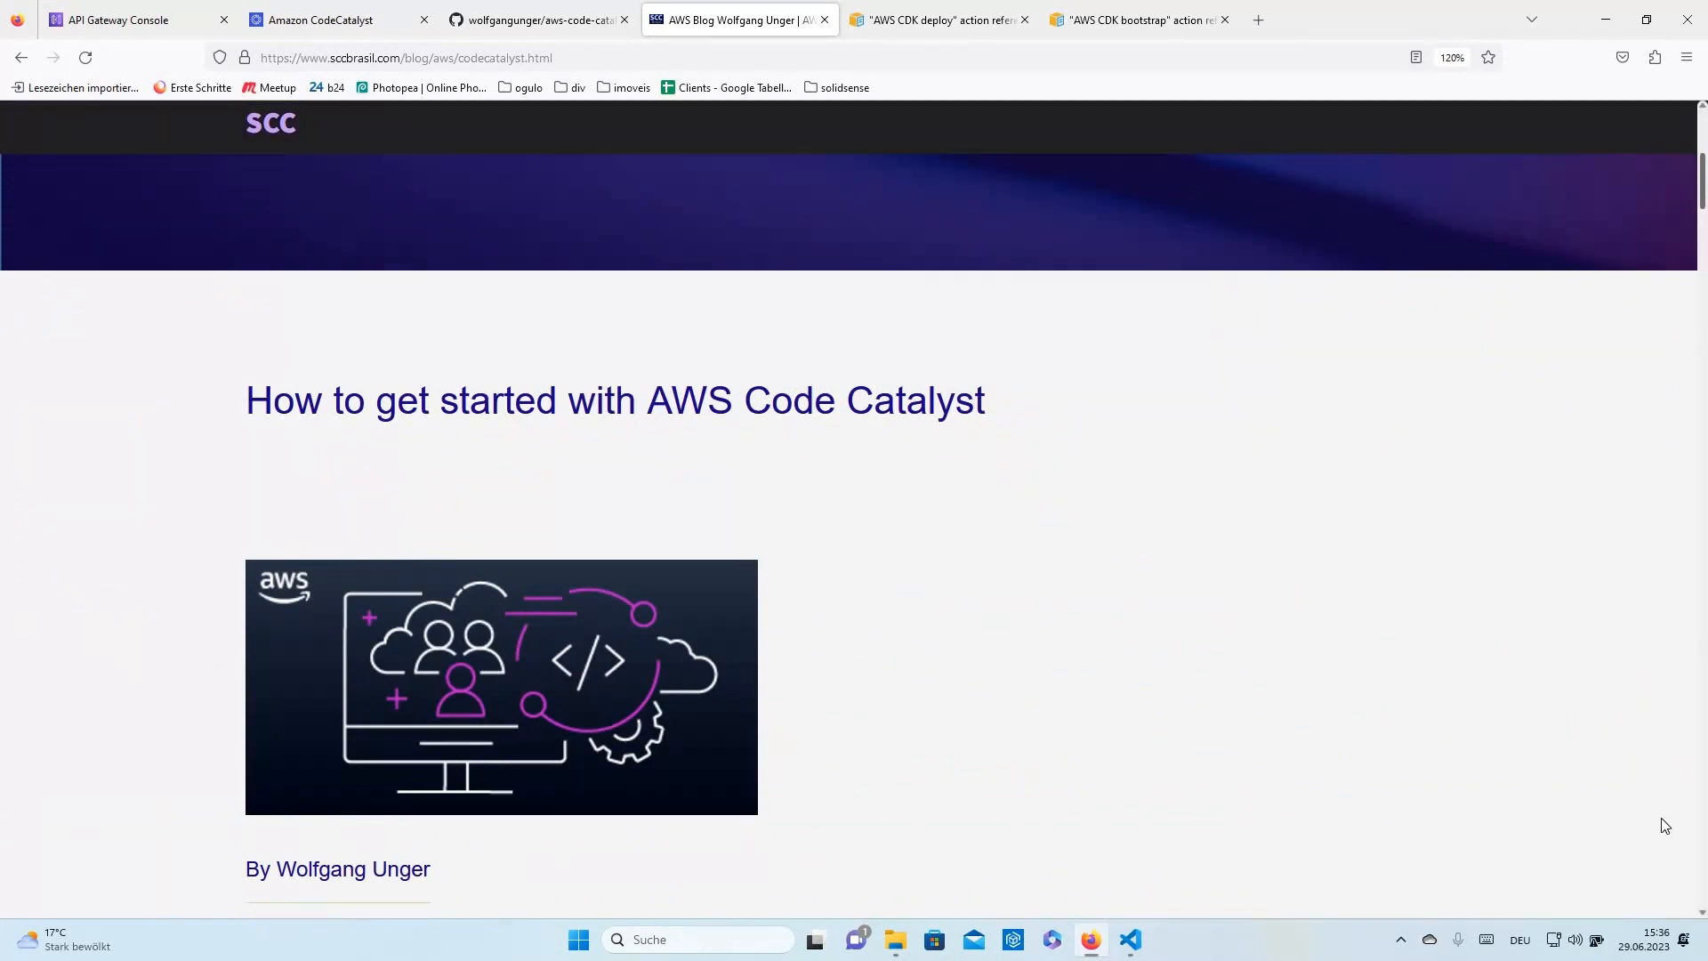
{"action": "scroll", "coordinate": [1662, 820], "scroll_direction": "down", "scroll_amount": 15}
{"action": "left_click", "coordinate": [881, 601]}
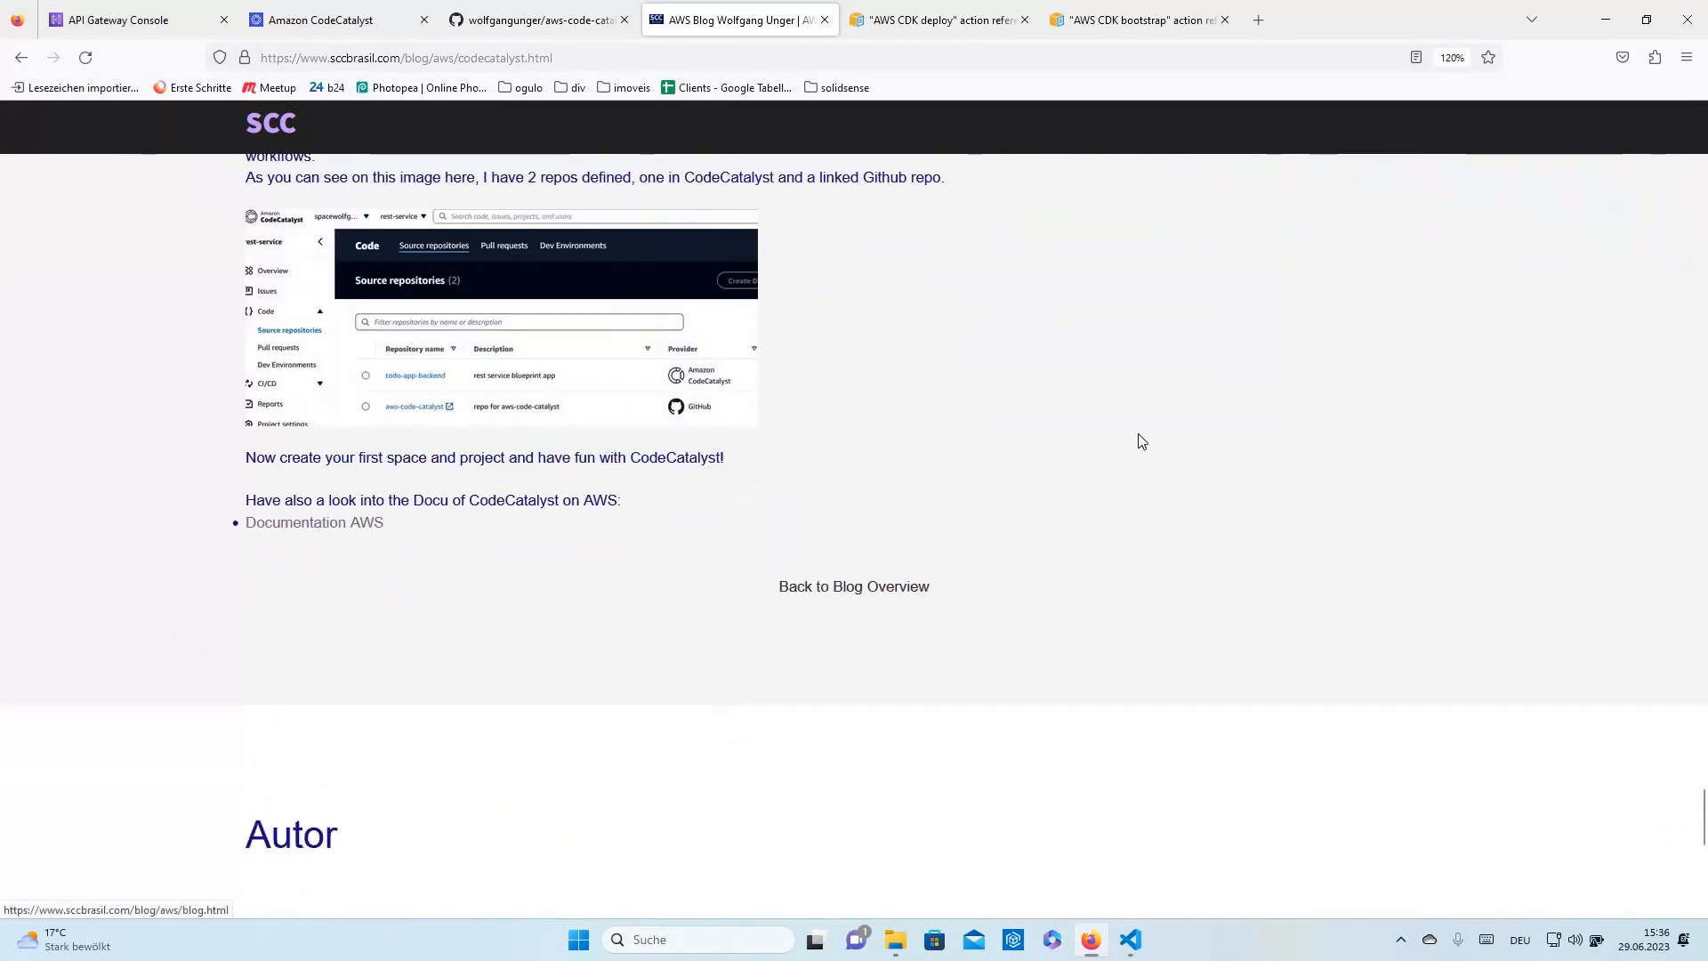
{"action": "scroll", "coordinate": [856, 433], "scroll_direction": "down", "scroll_amount": 15}
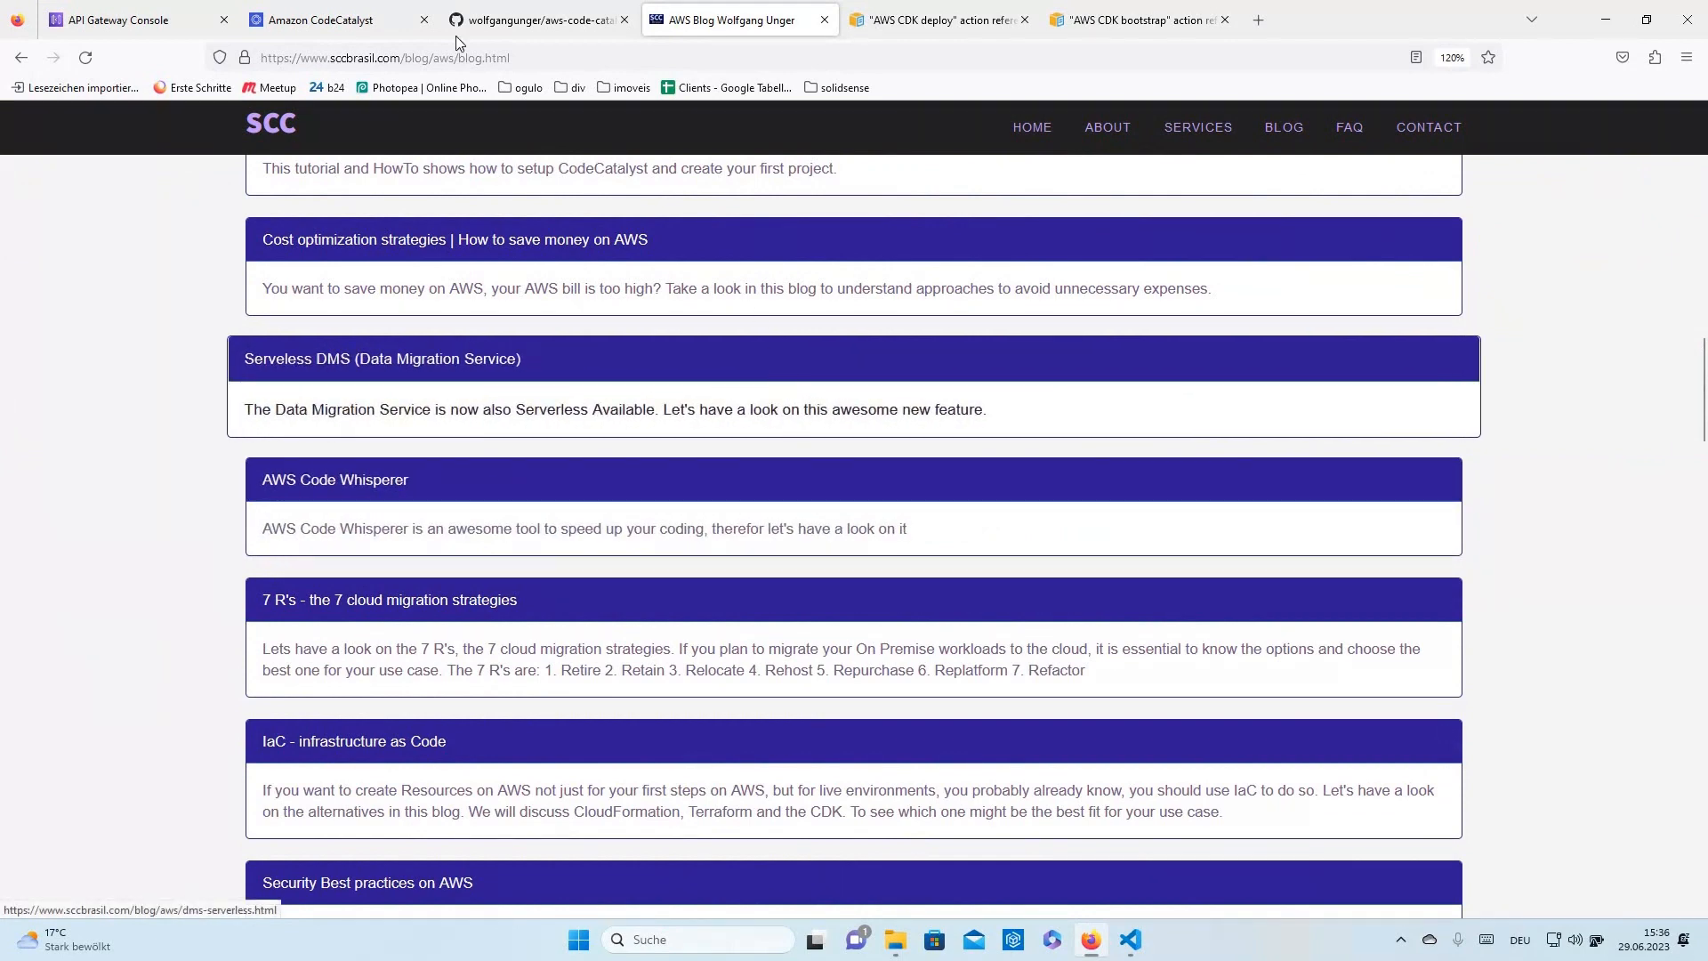
{"action": "left_click", "coordinate": [392, 23]}
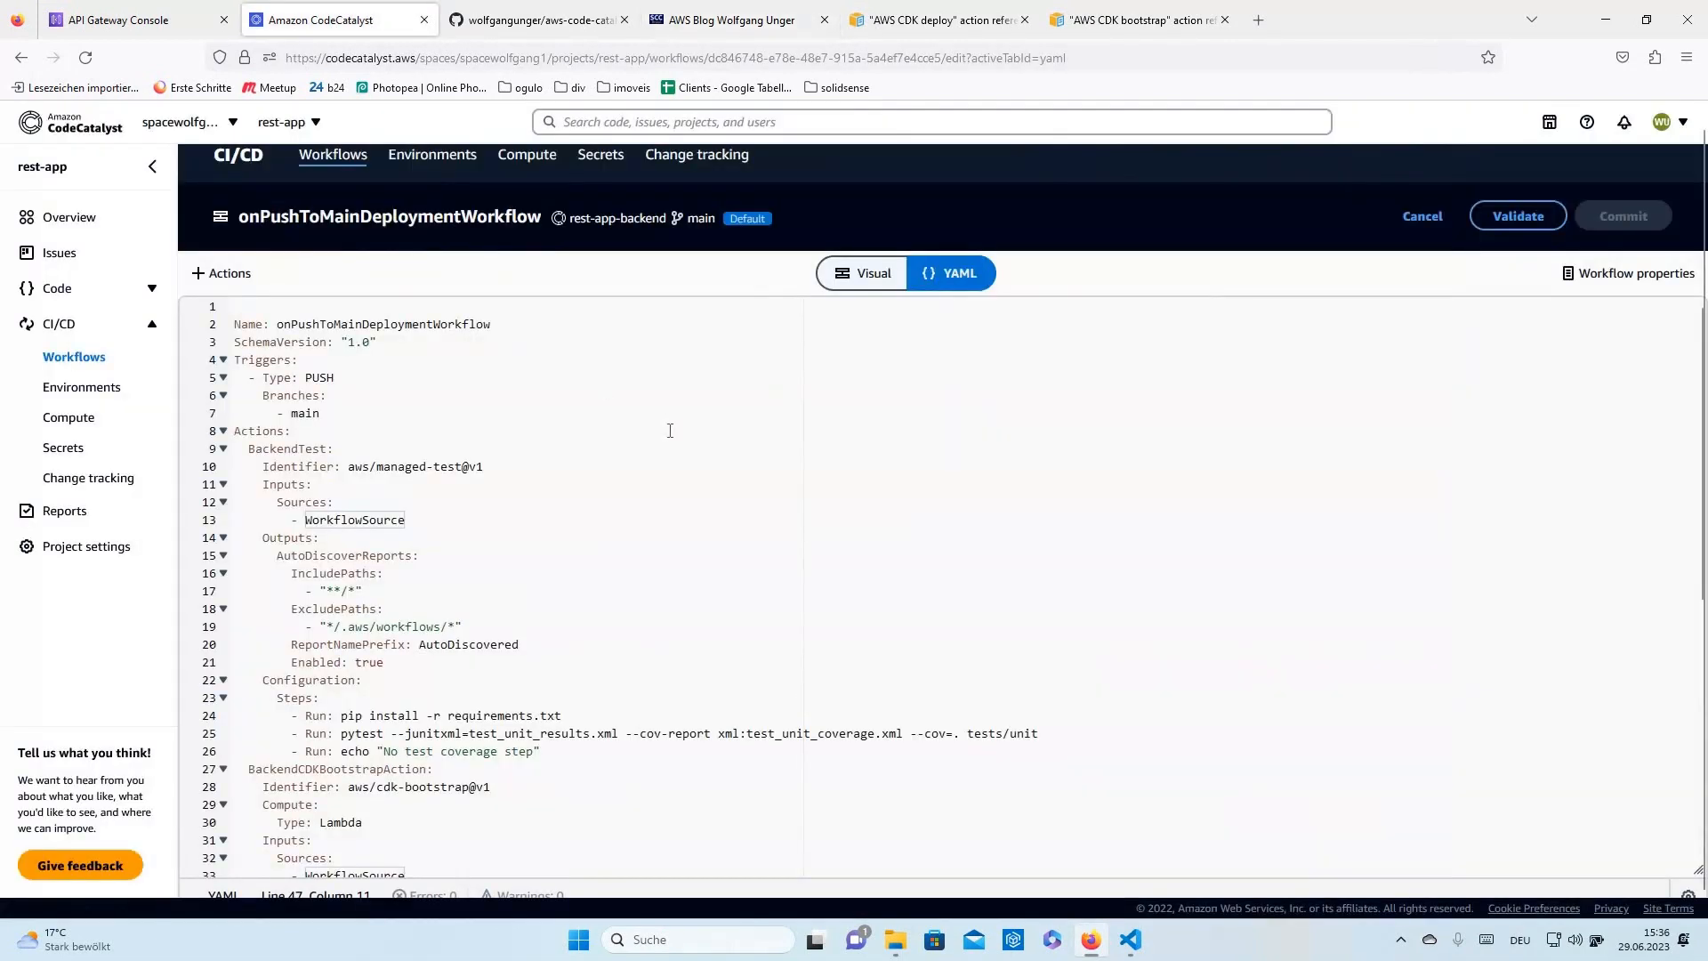
{"action": "scroll", "coordinate": [1018, 499], "scroll_direction": "down", "scroll_amount": 2}
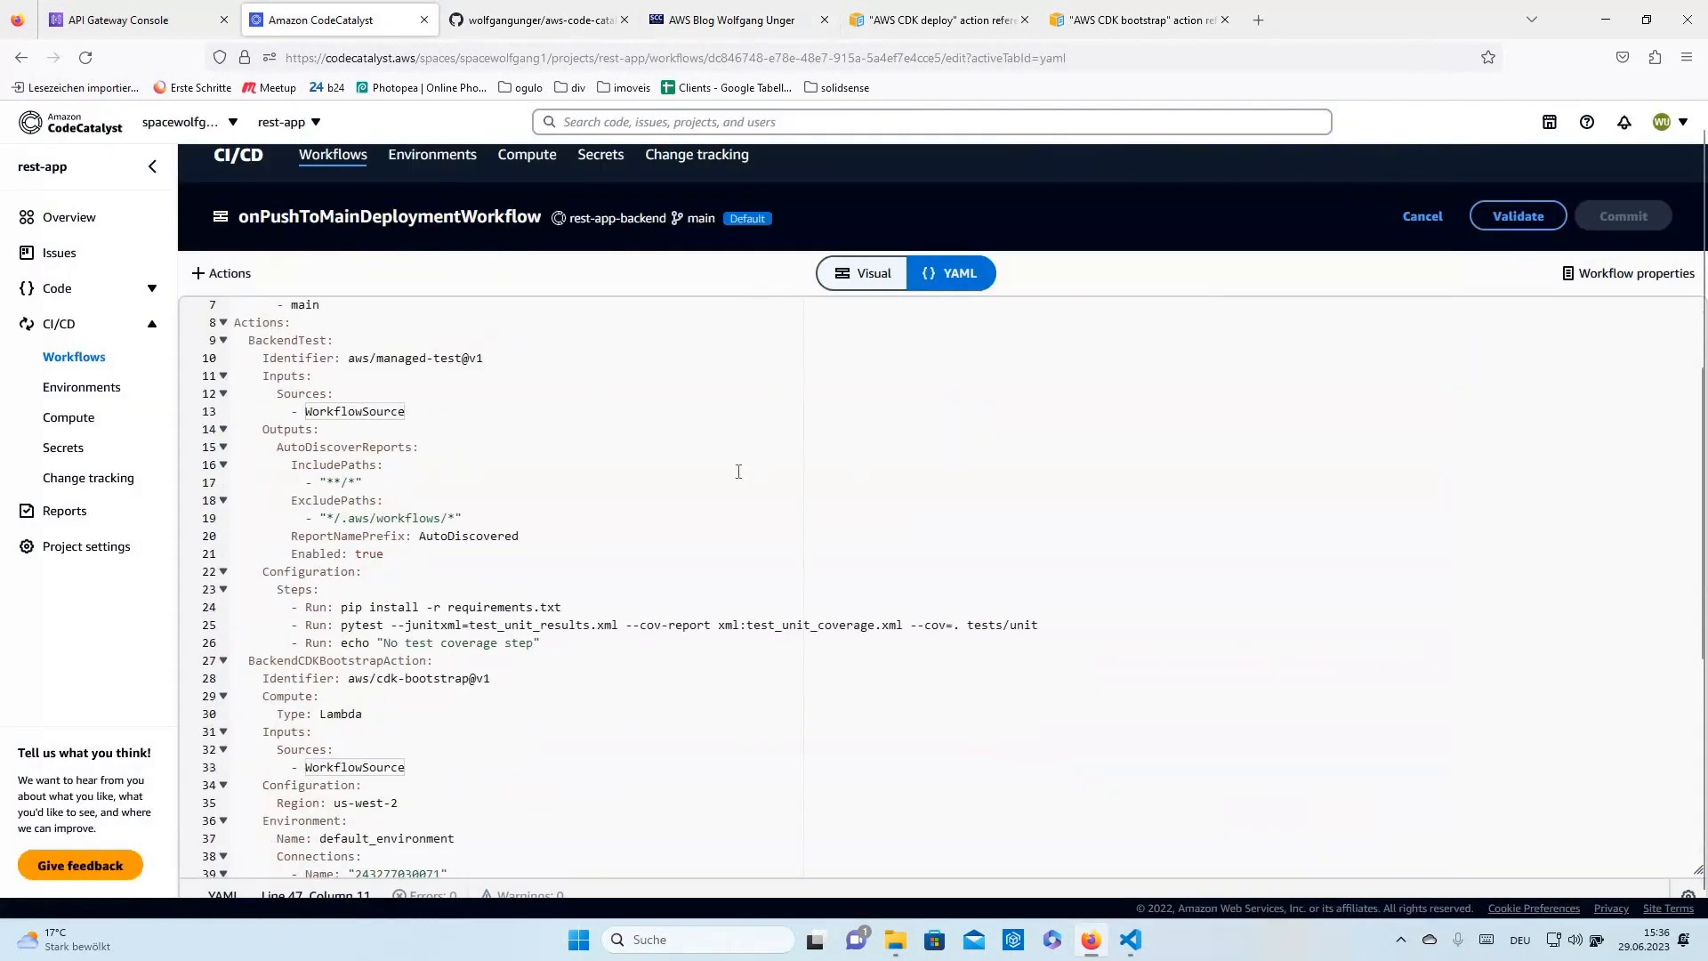
{"action": "scroll", "coordinate": [738, 471], "scroll_direction": "up", "scroll_amount": 2}
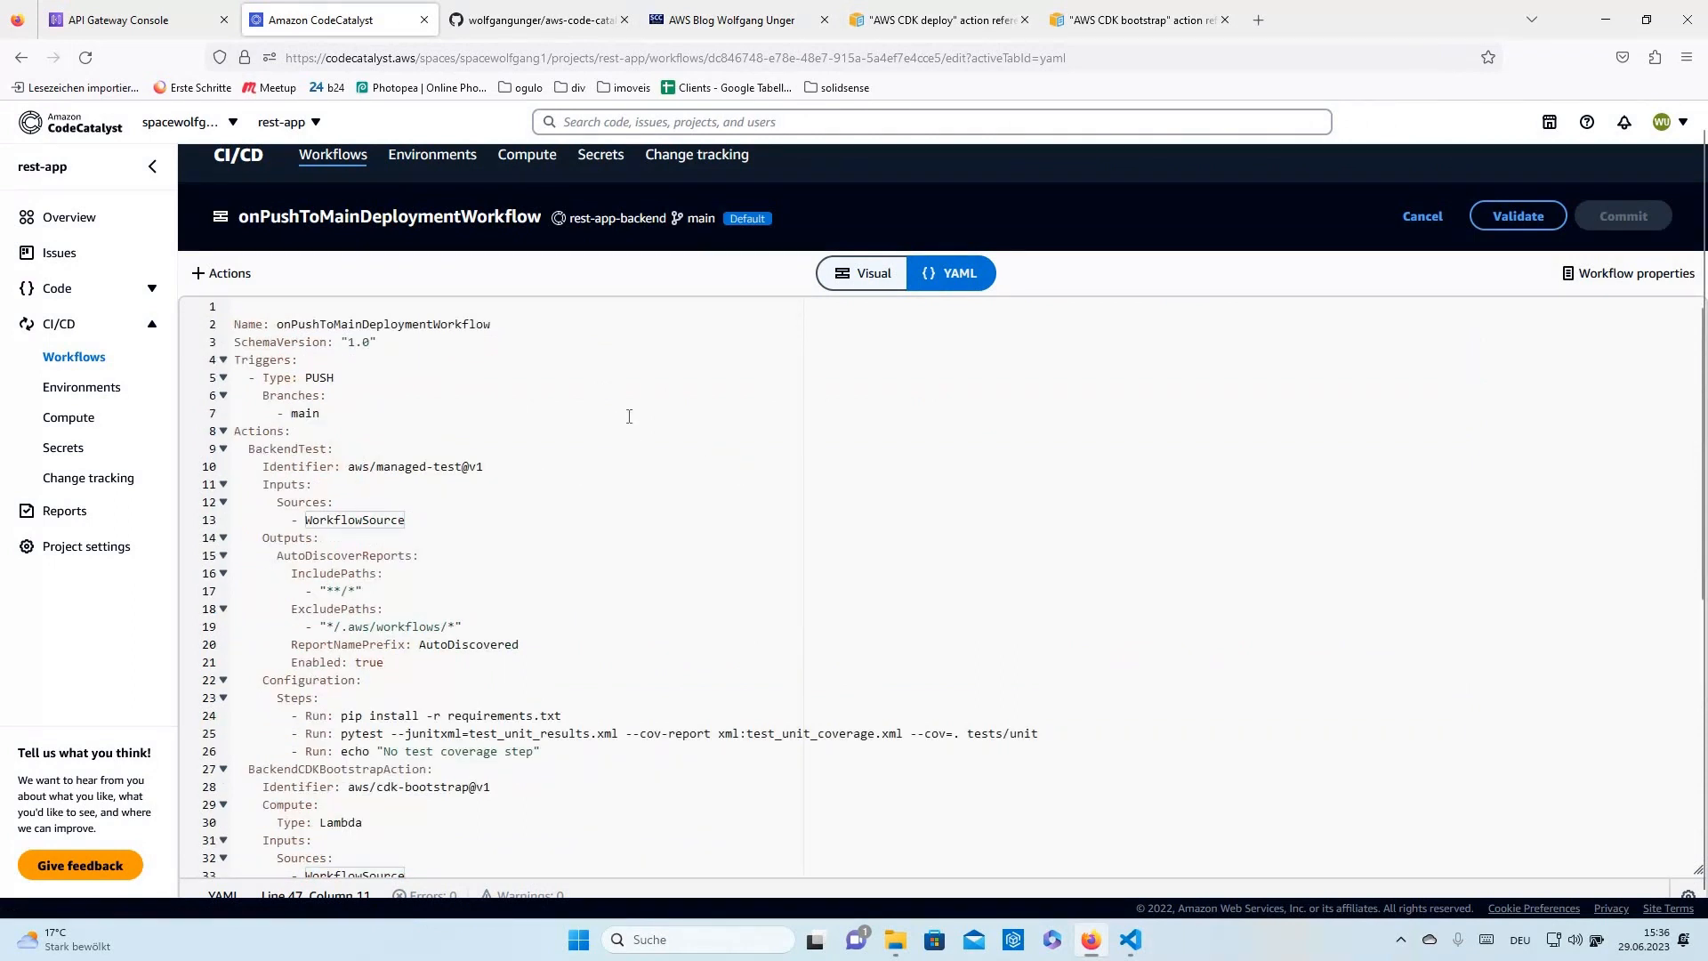